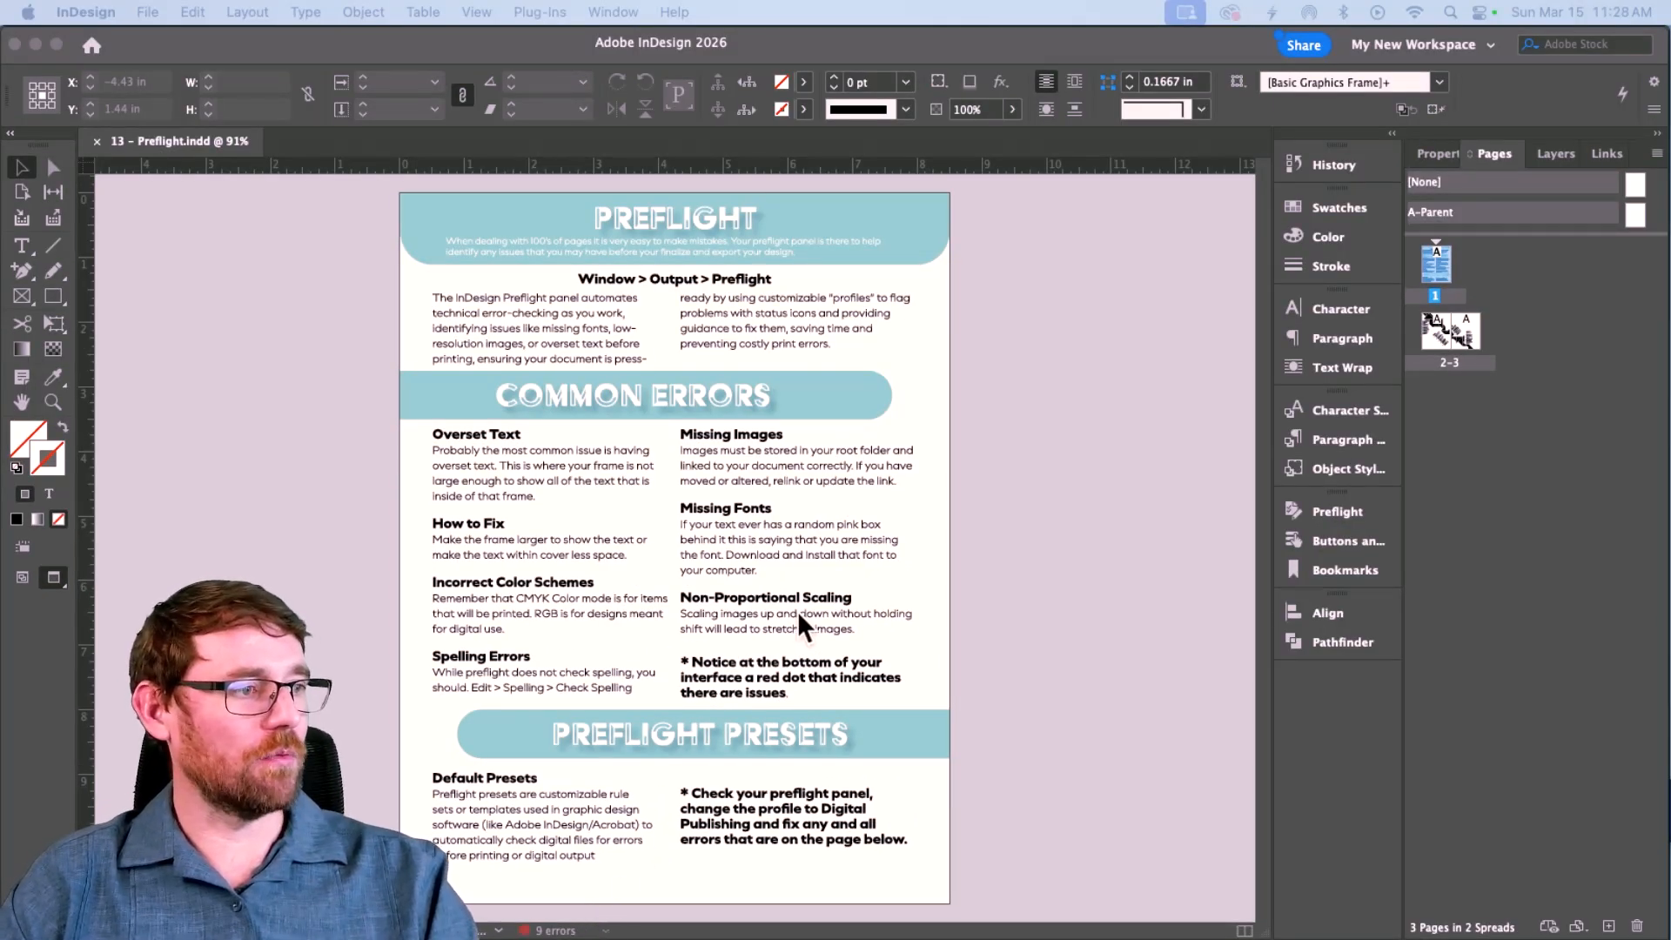
# Review the Preflight panel's overset text errors and jump to the fourth overset frame on page 2.
pyautogui.click(614, 12)
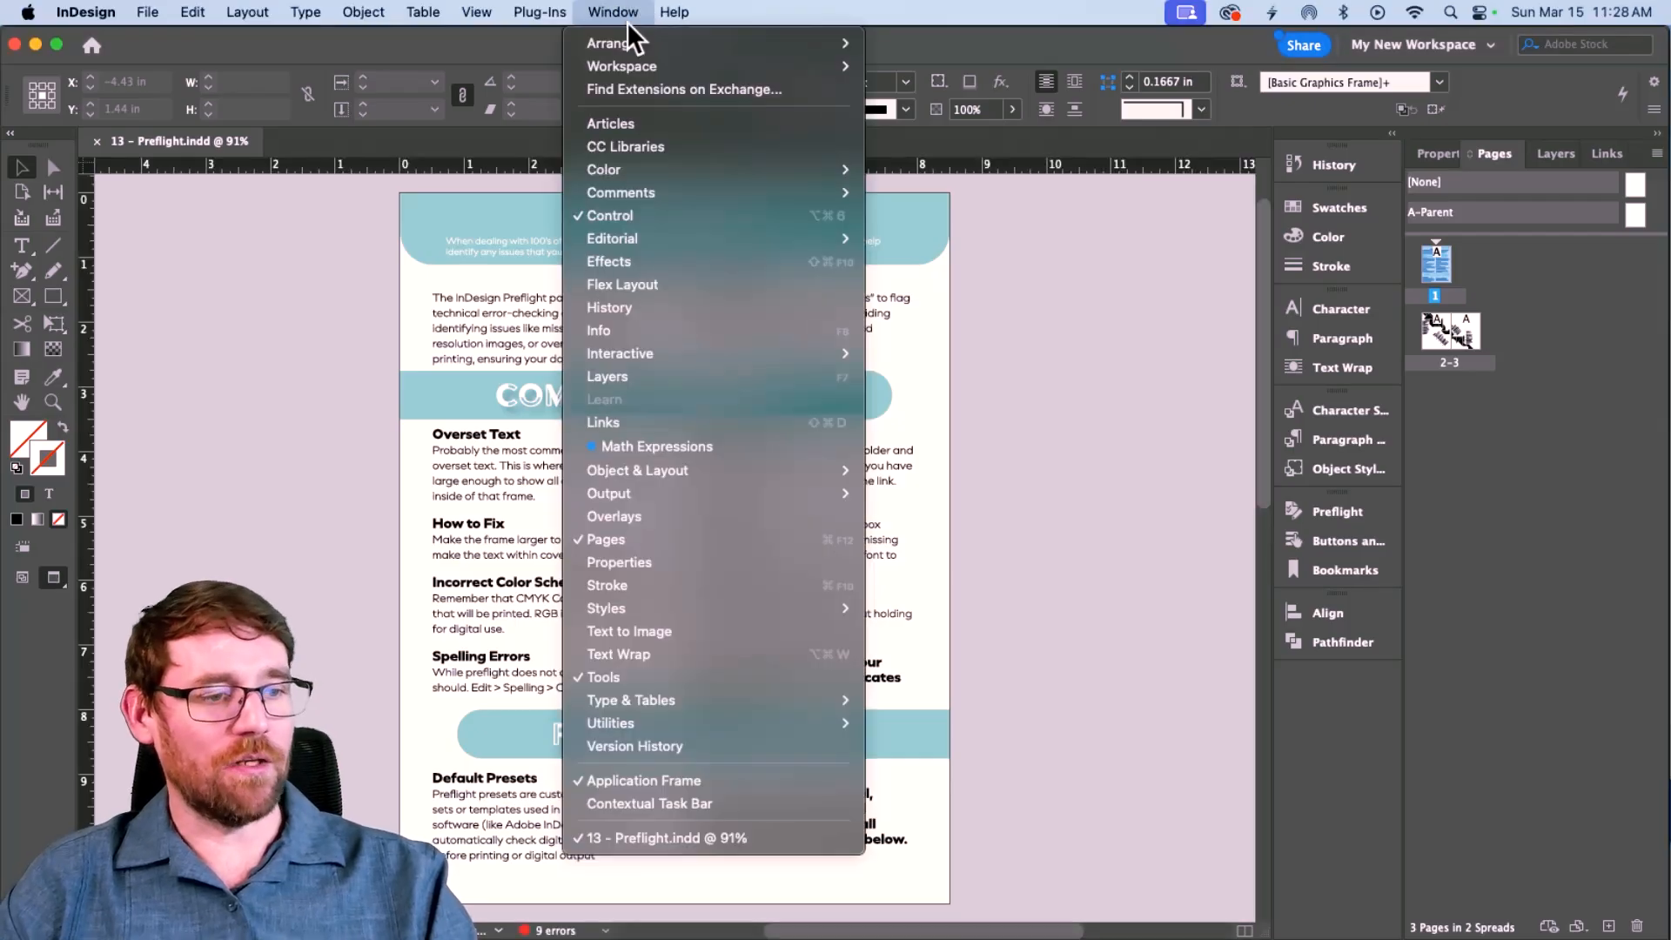
pyautogui.moveTo(709, 491)
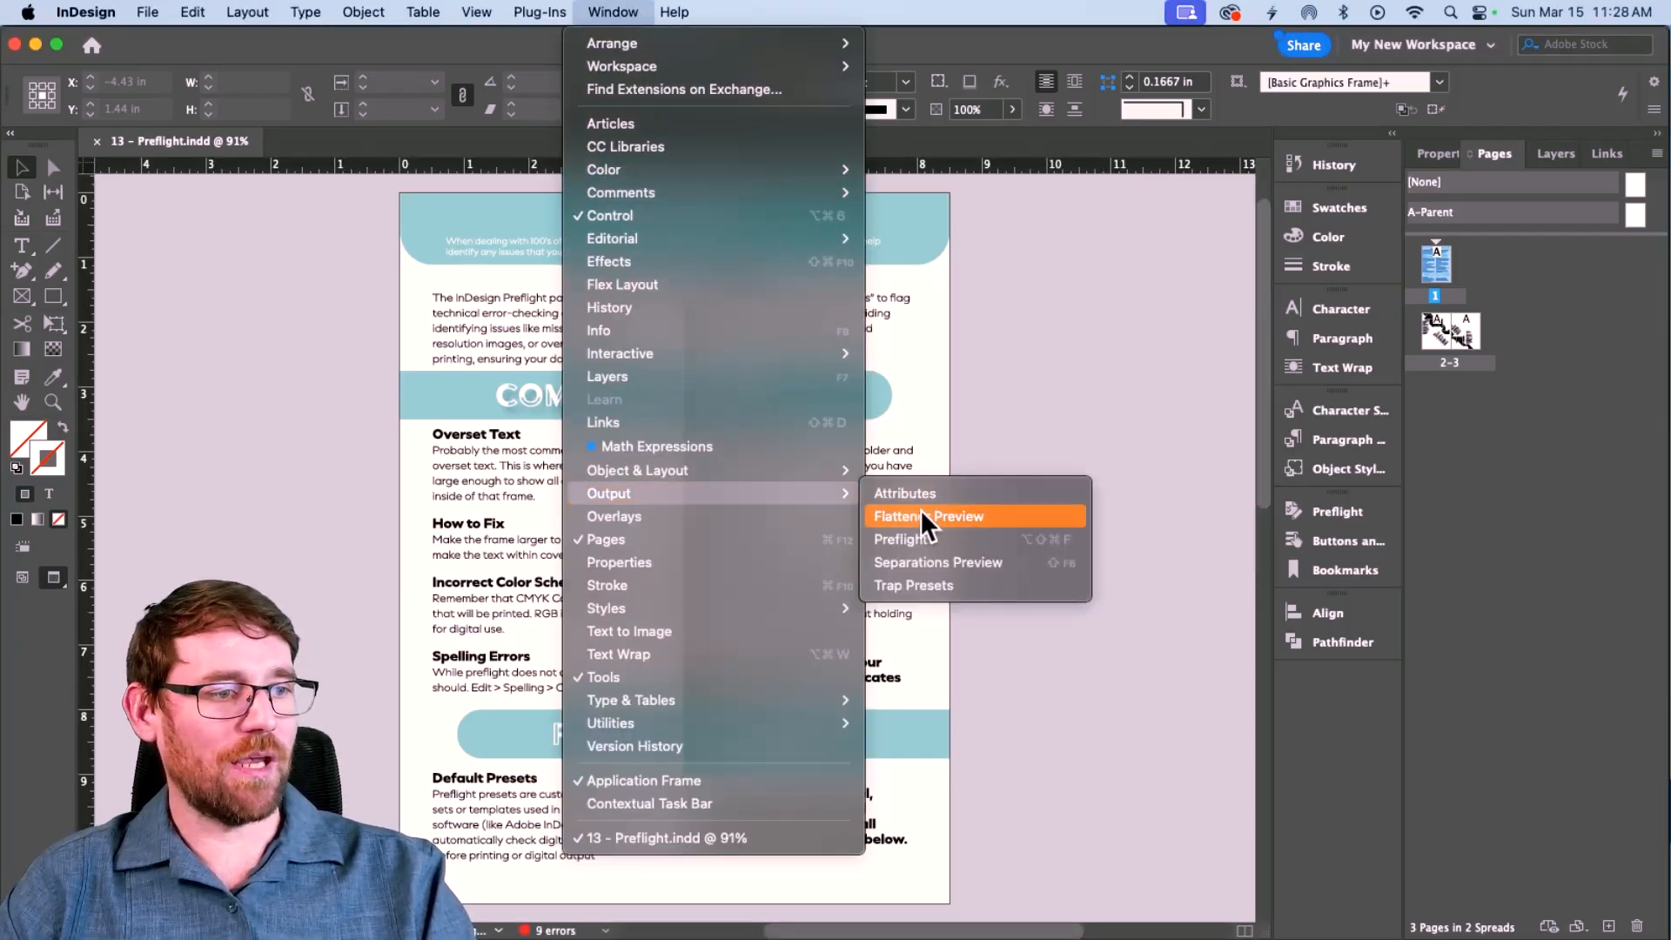
pyautogui.click(921, 538)
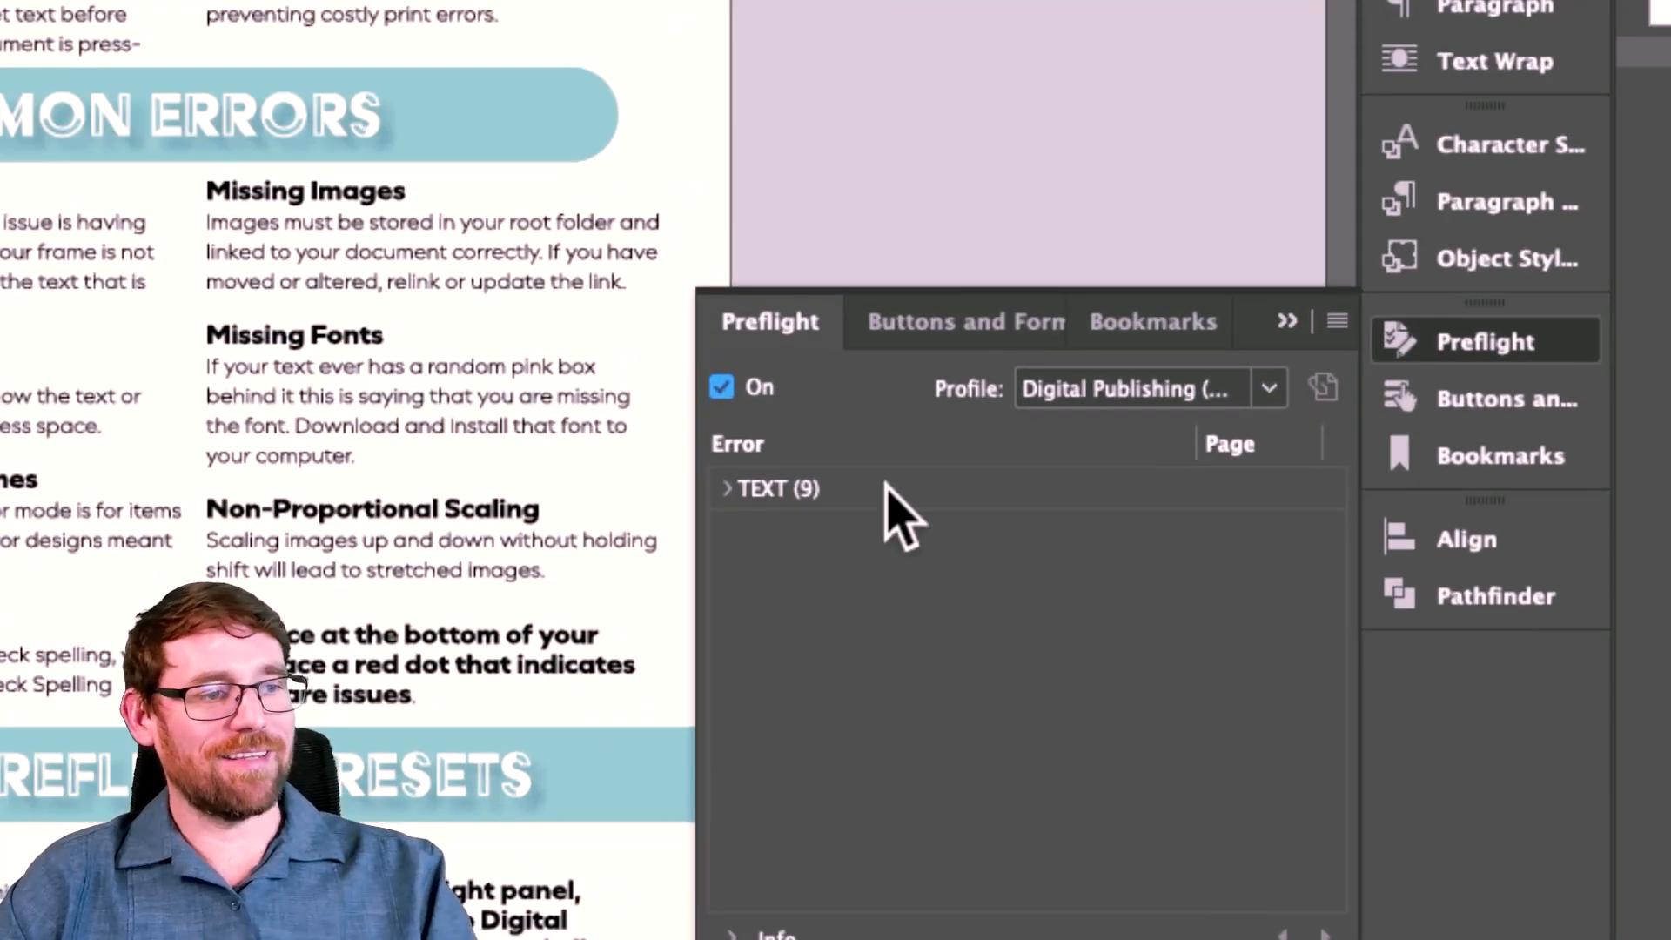
pyautogui.click(729, 490)
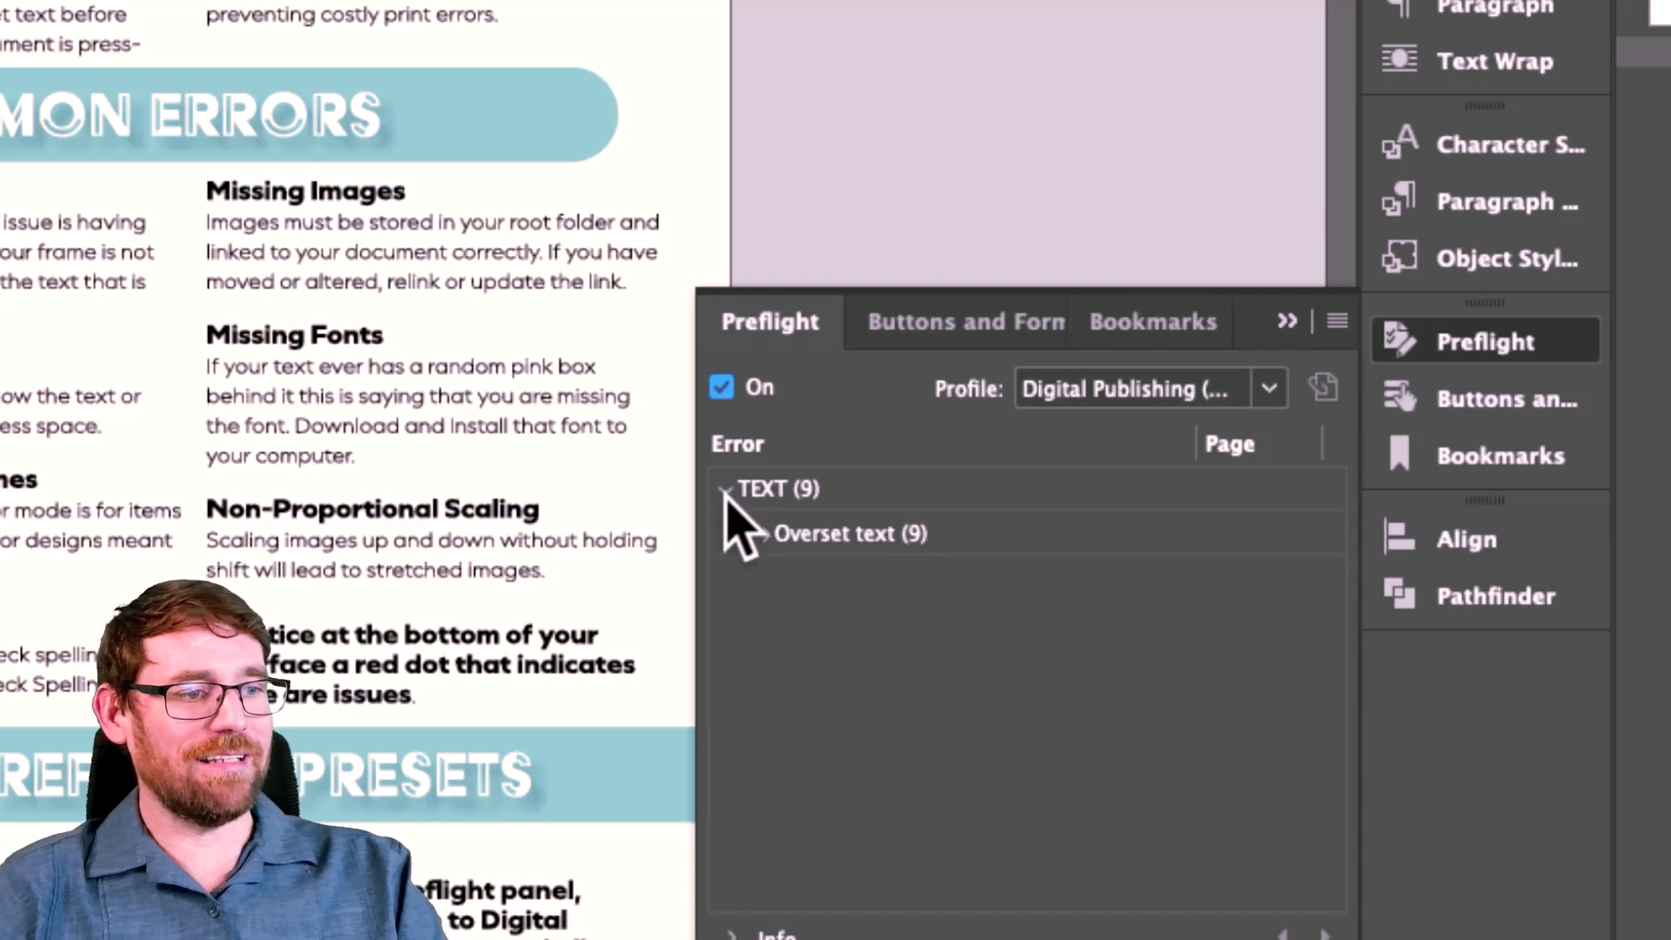
pyautogui.click(763, 535)
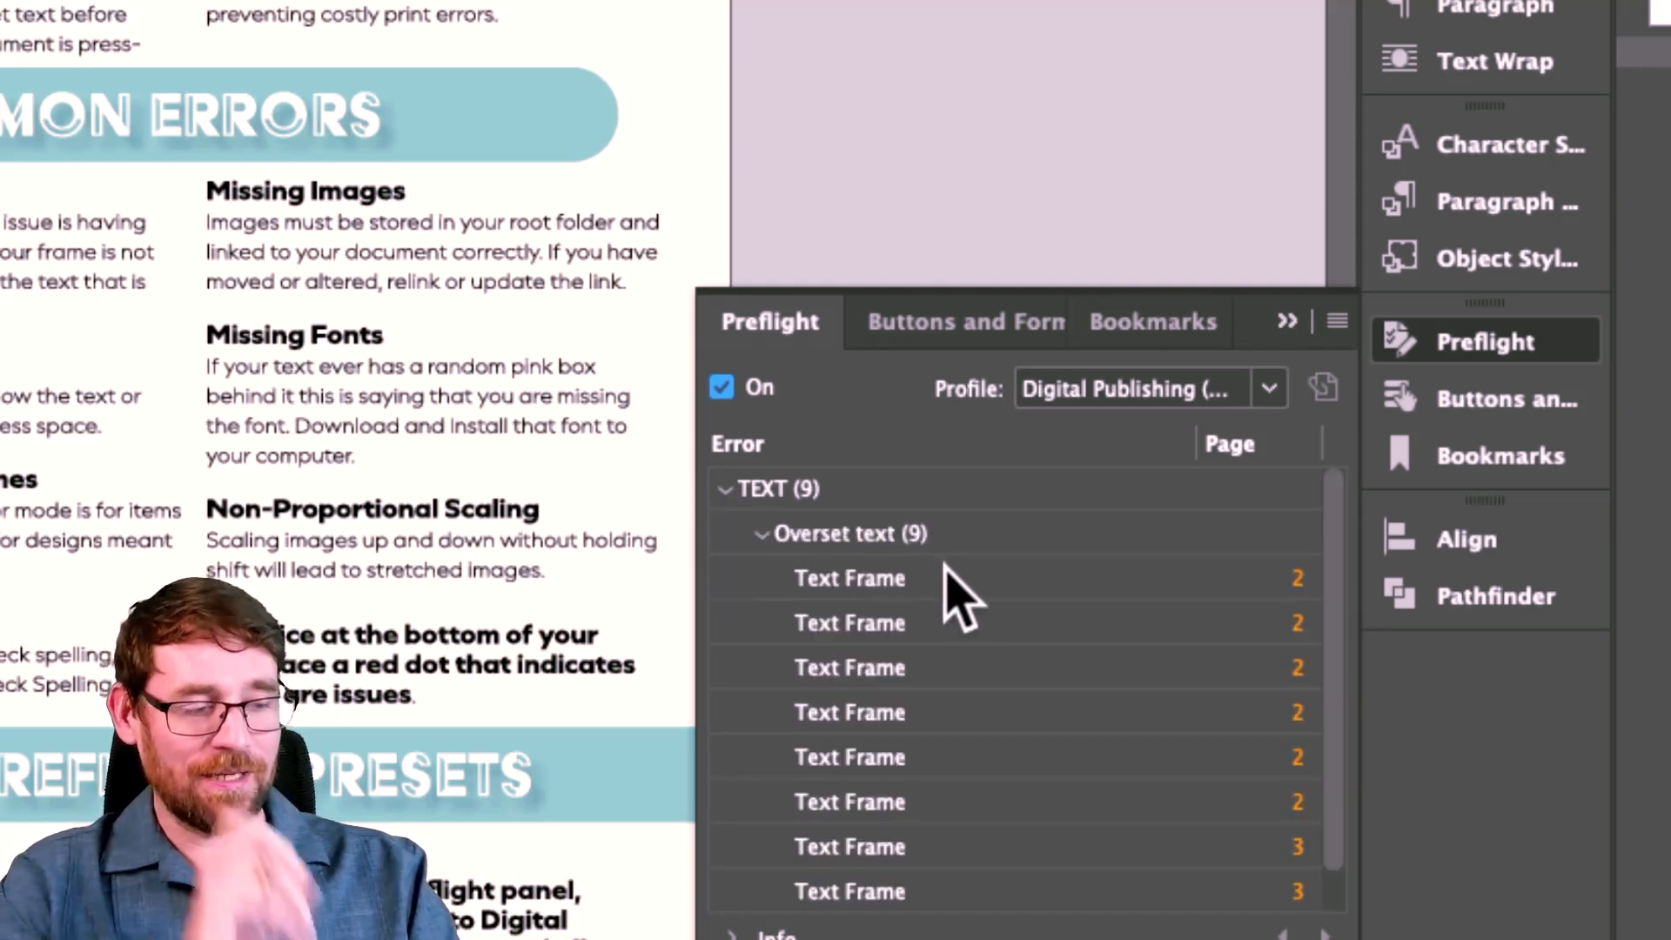
pyautogui.scroll(-1, 974, 599)
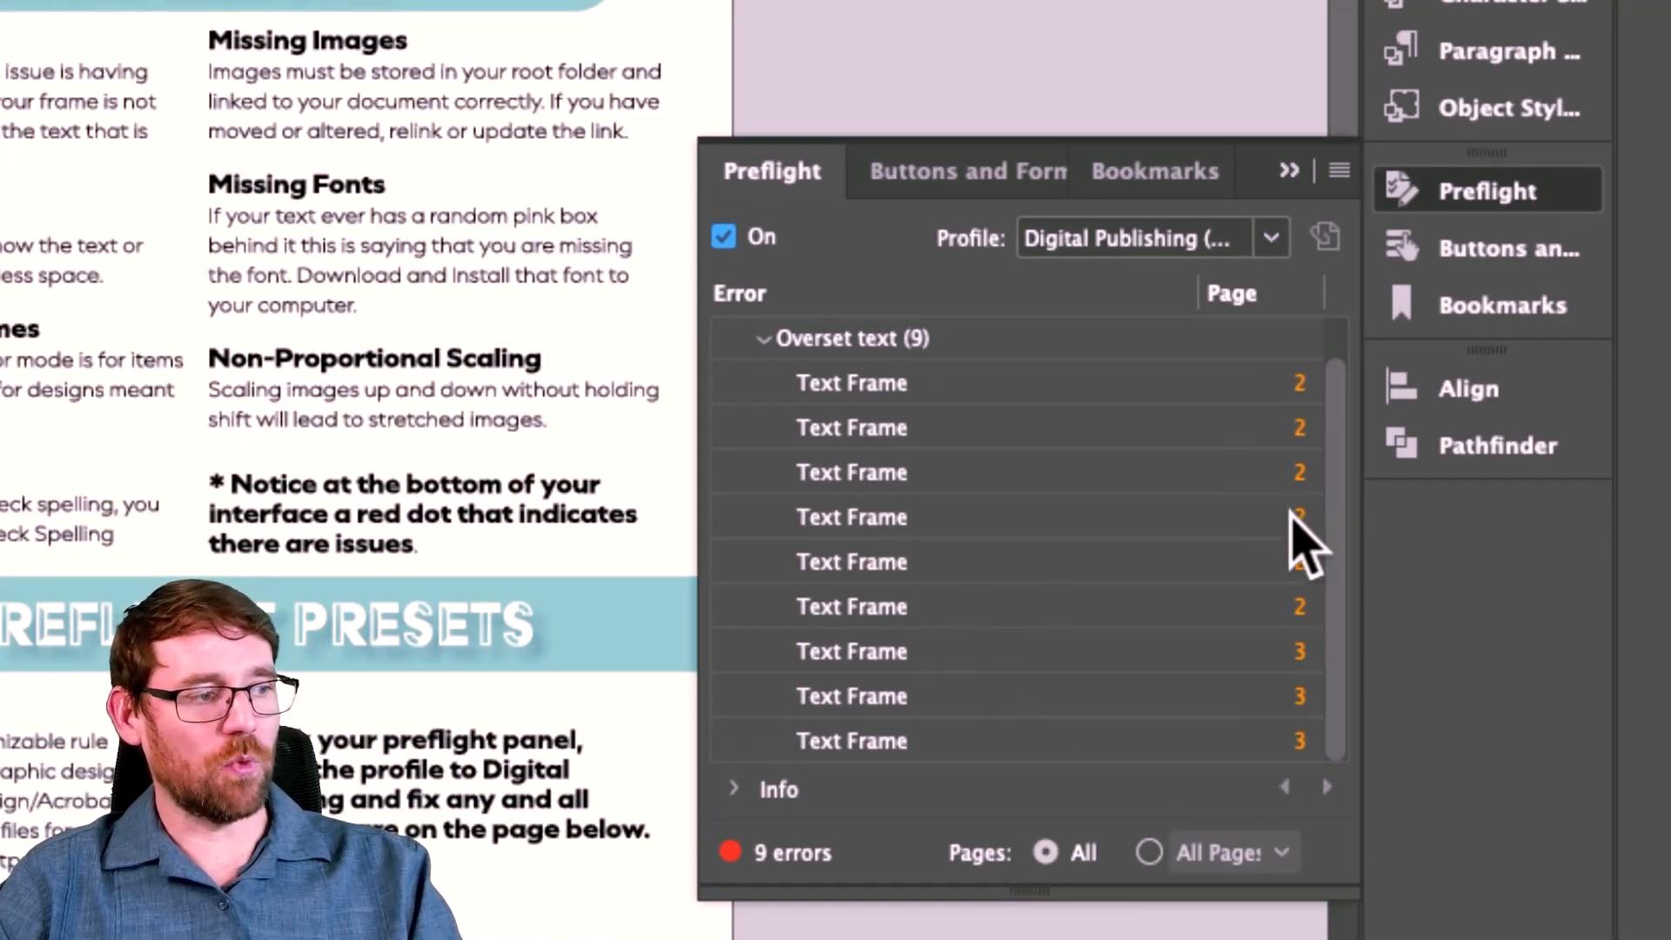
pyautogui.doubleClick(936, 521)
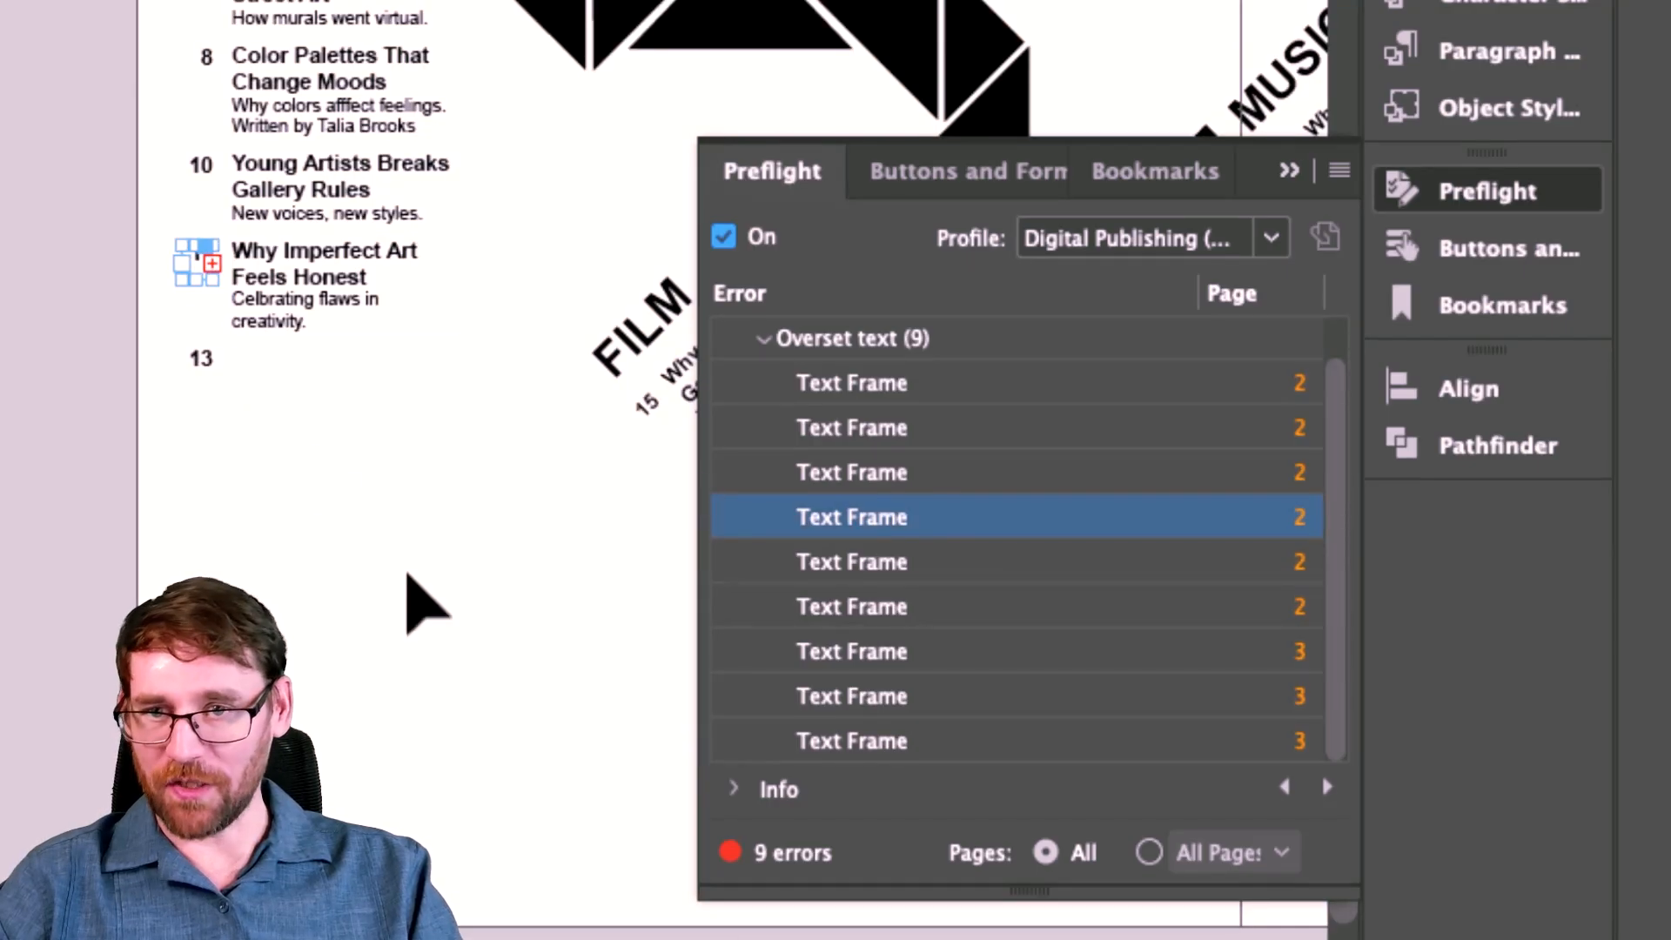
pyautogui.click(763, 339)
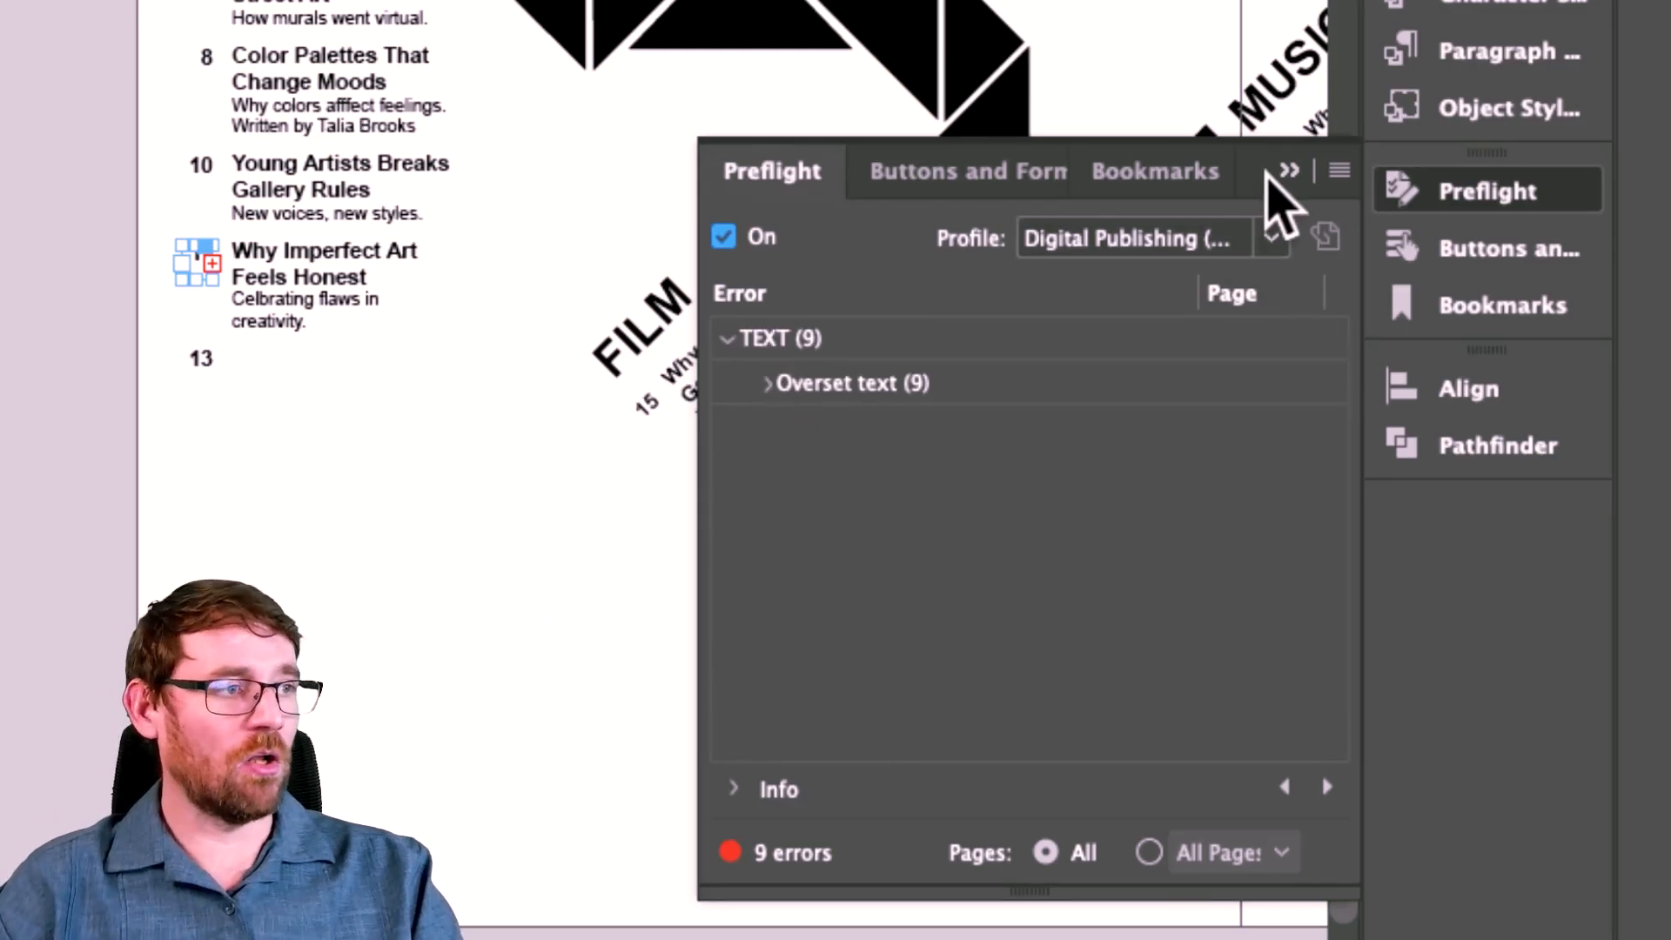
pyautogui.click(1288, 170)
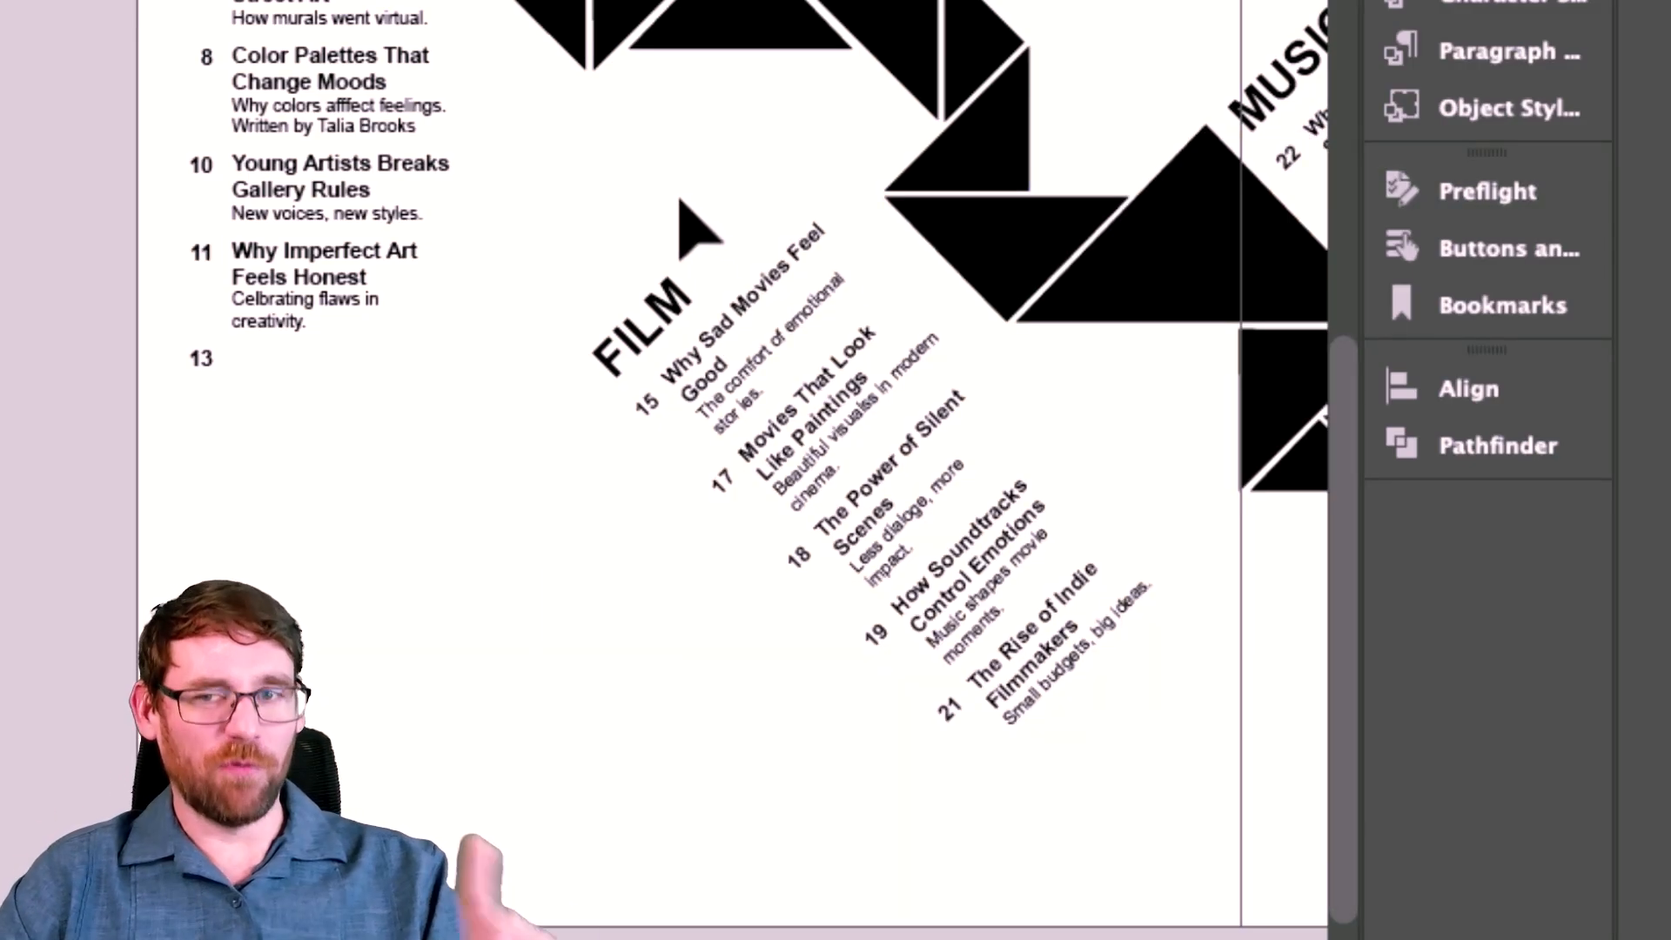
# Reopen the Preflight panel and check the profile list, keeping the Digital Publishing profile.
pyautogui.scroll(8, 680, 200)
pyautogui.hscroll(2, 680, 200)
pyautogui.scroll(3, 680, 200)
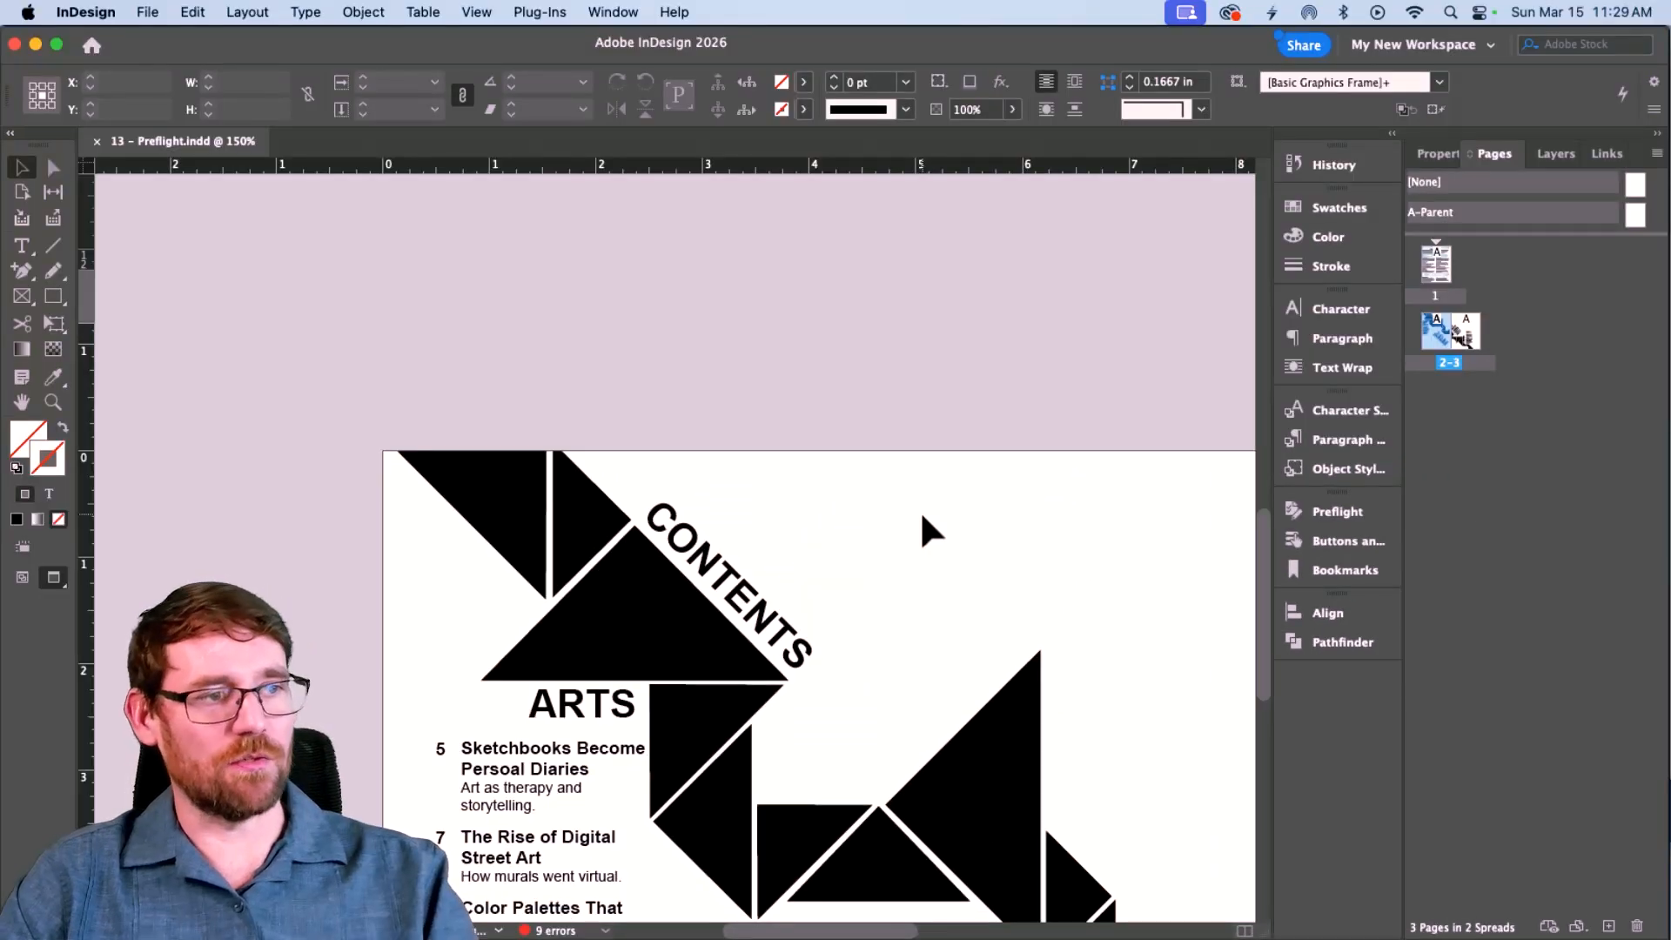
pyautogui.scroll(-15, 921, 510)
pyautogui.hscroll(10, 920, 510)
pyautogui.scroll(5, 921, 516)
pyautogui.hscroll(2, 922, 516)
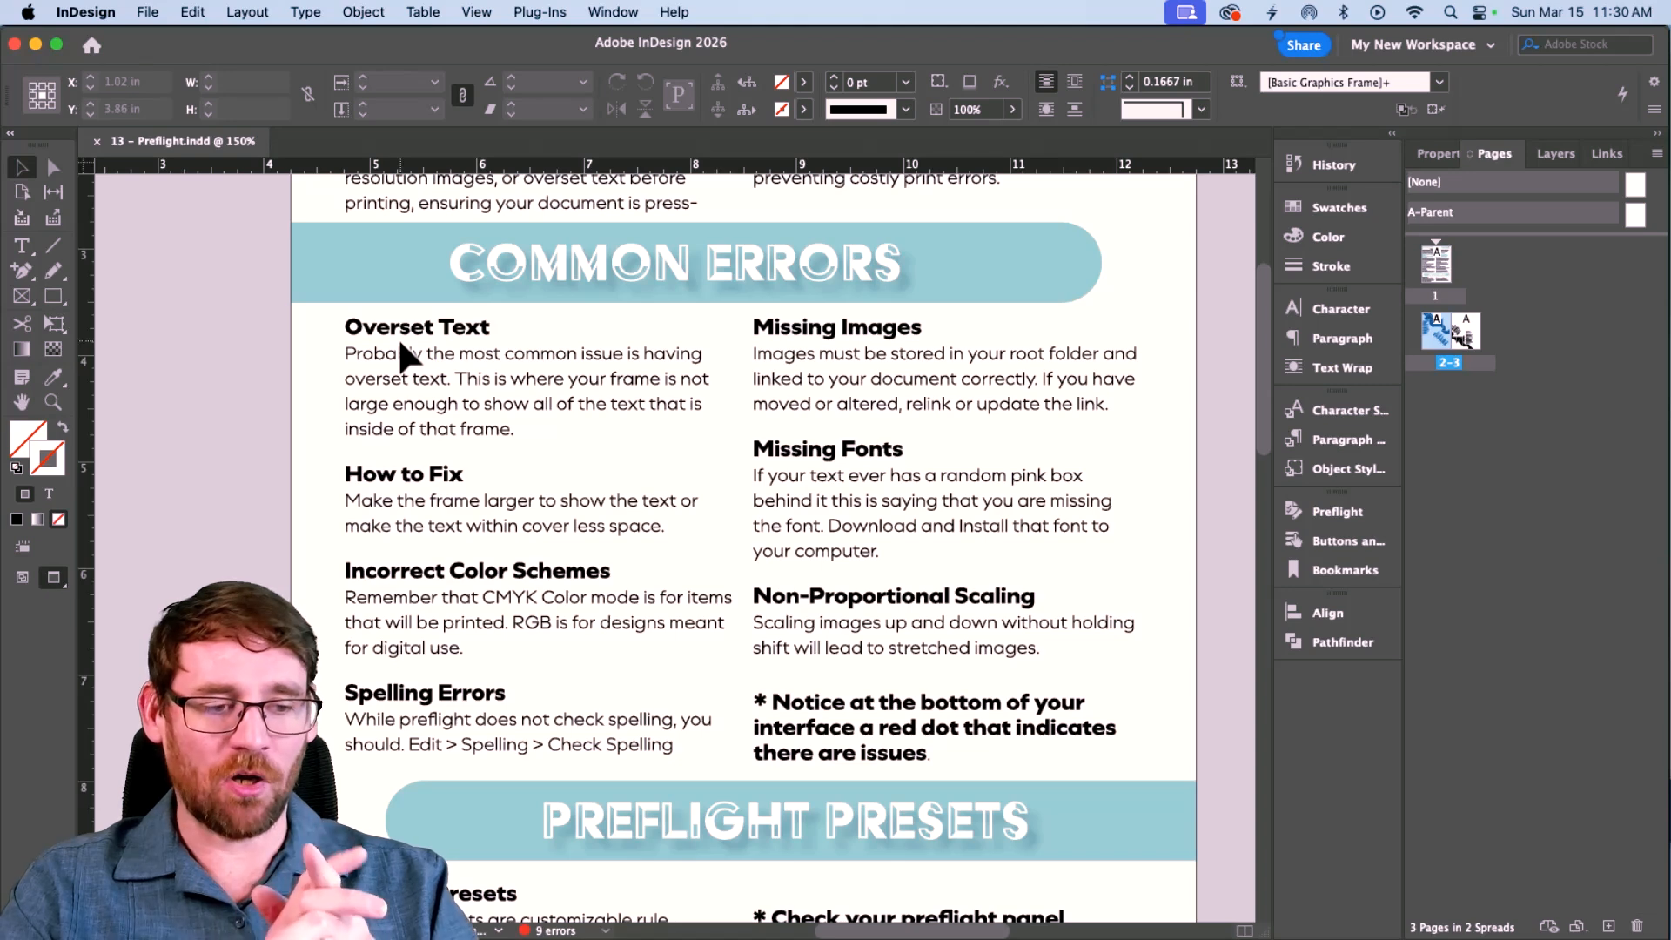
pyautogui.scroll(-5, 411, 569)
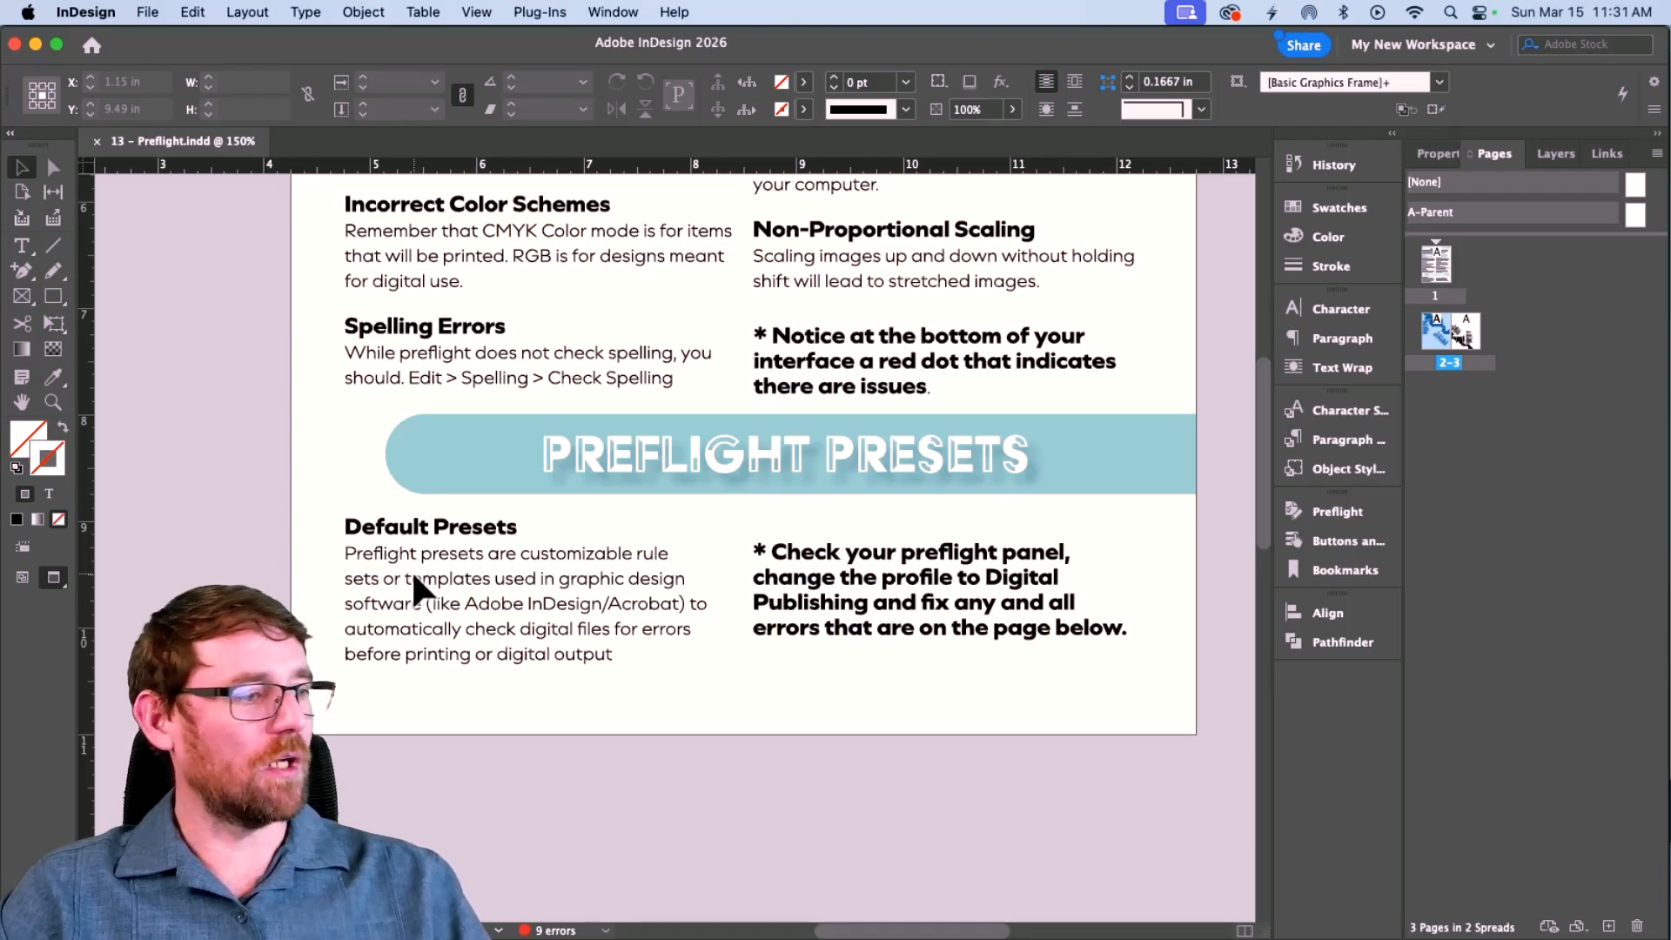
pyautogui.click(615, 12)
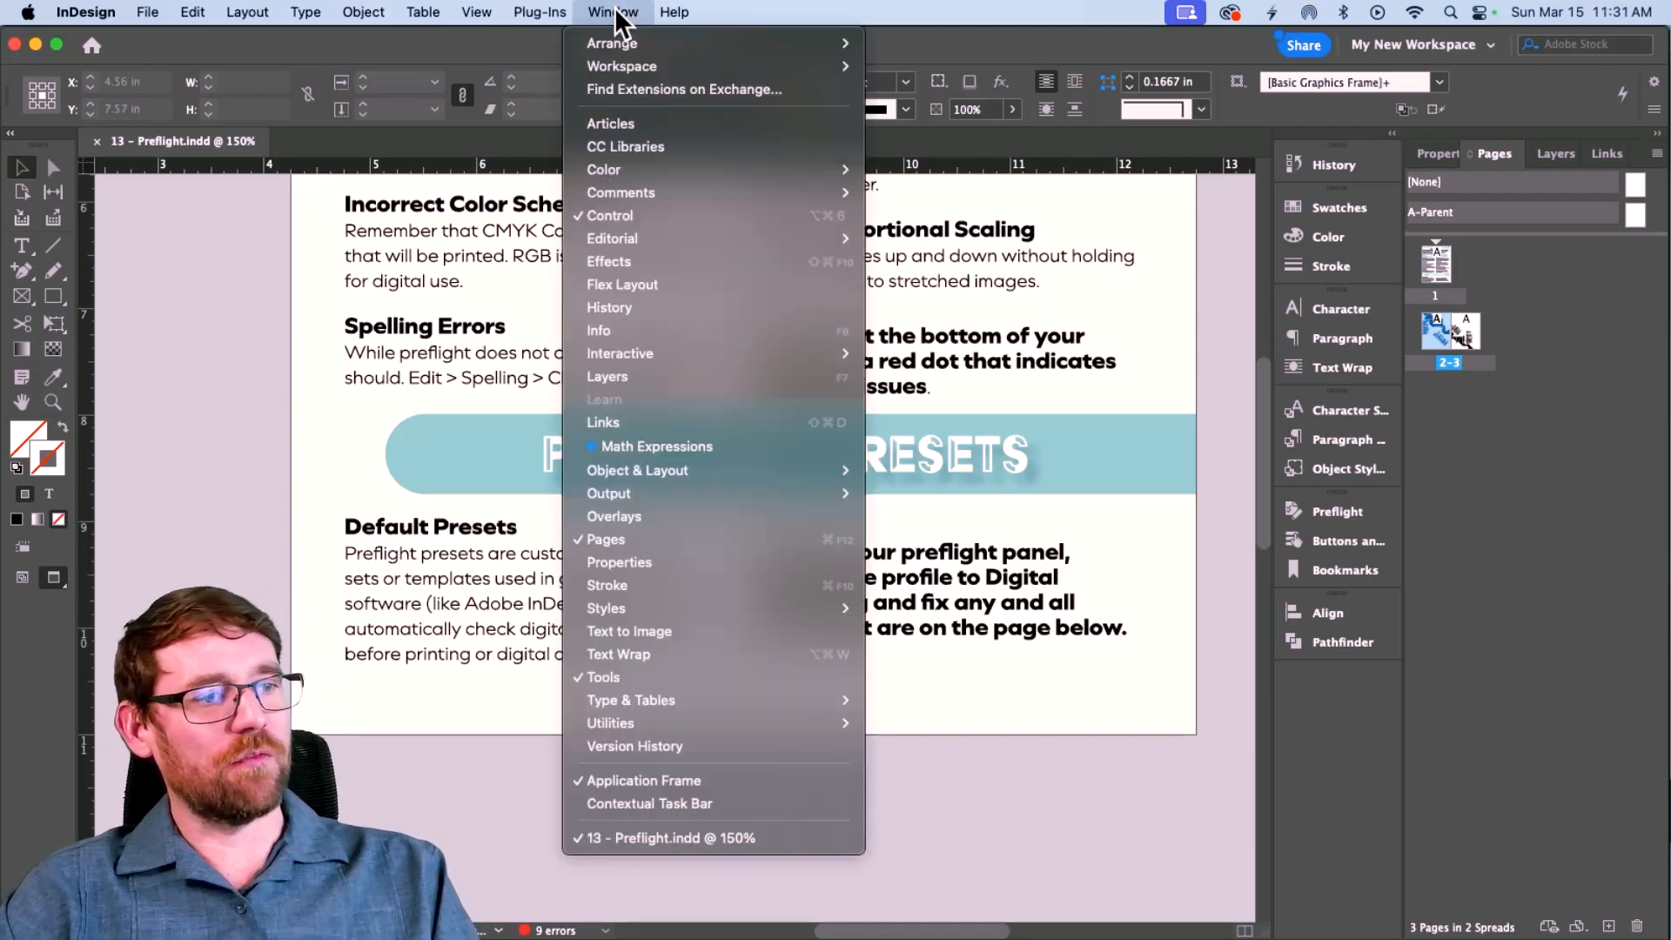
pyautogui.moveTo(796, 489)
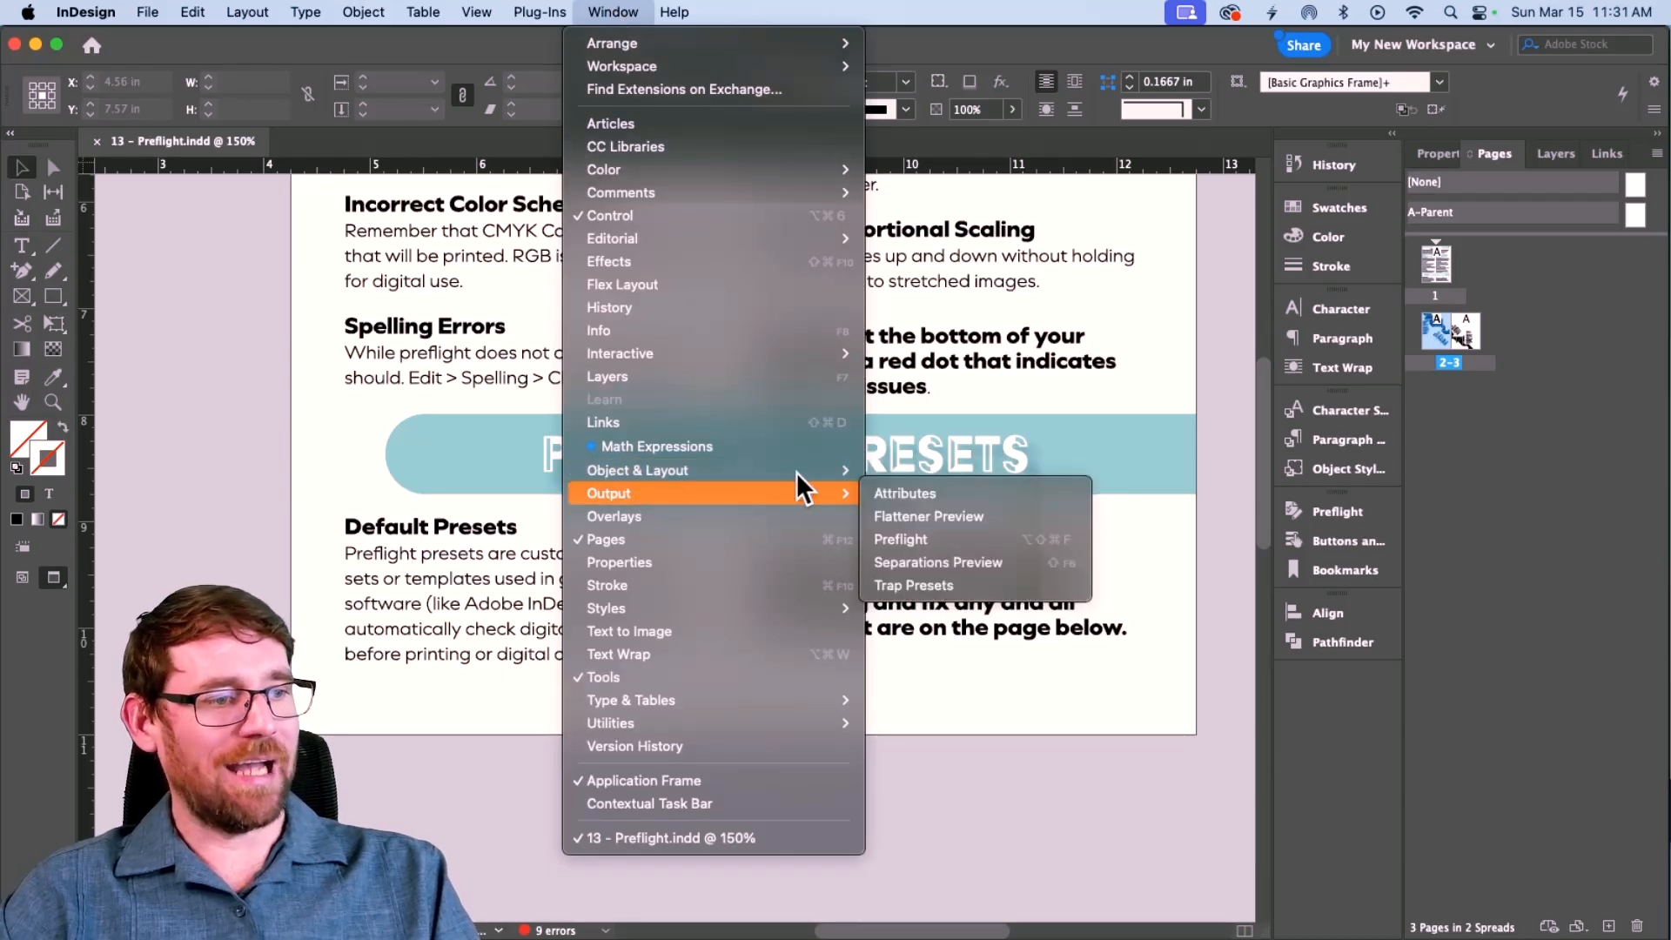
pyautogui.click(968, 539)
pyautogui.click(1205, 530)
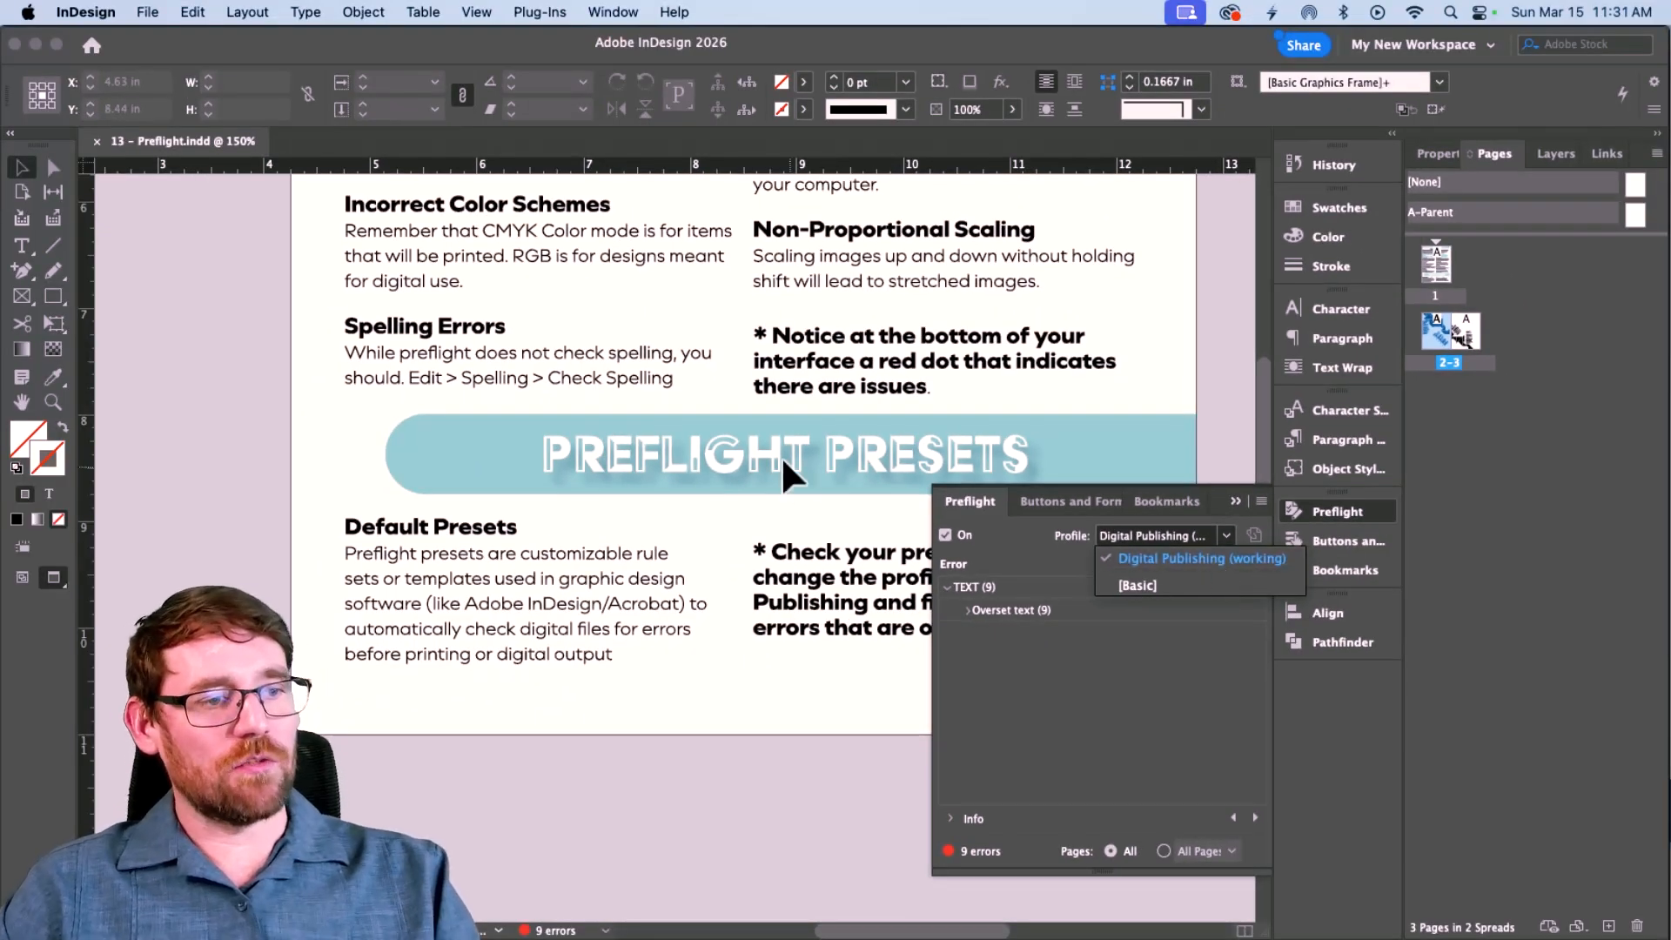
pyautogui.click(609, 378)
pyautogui.click(1234, 500)
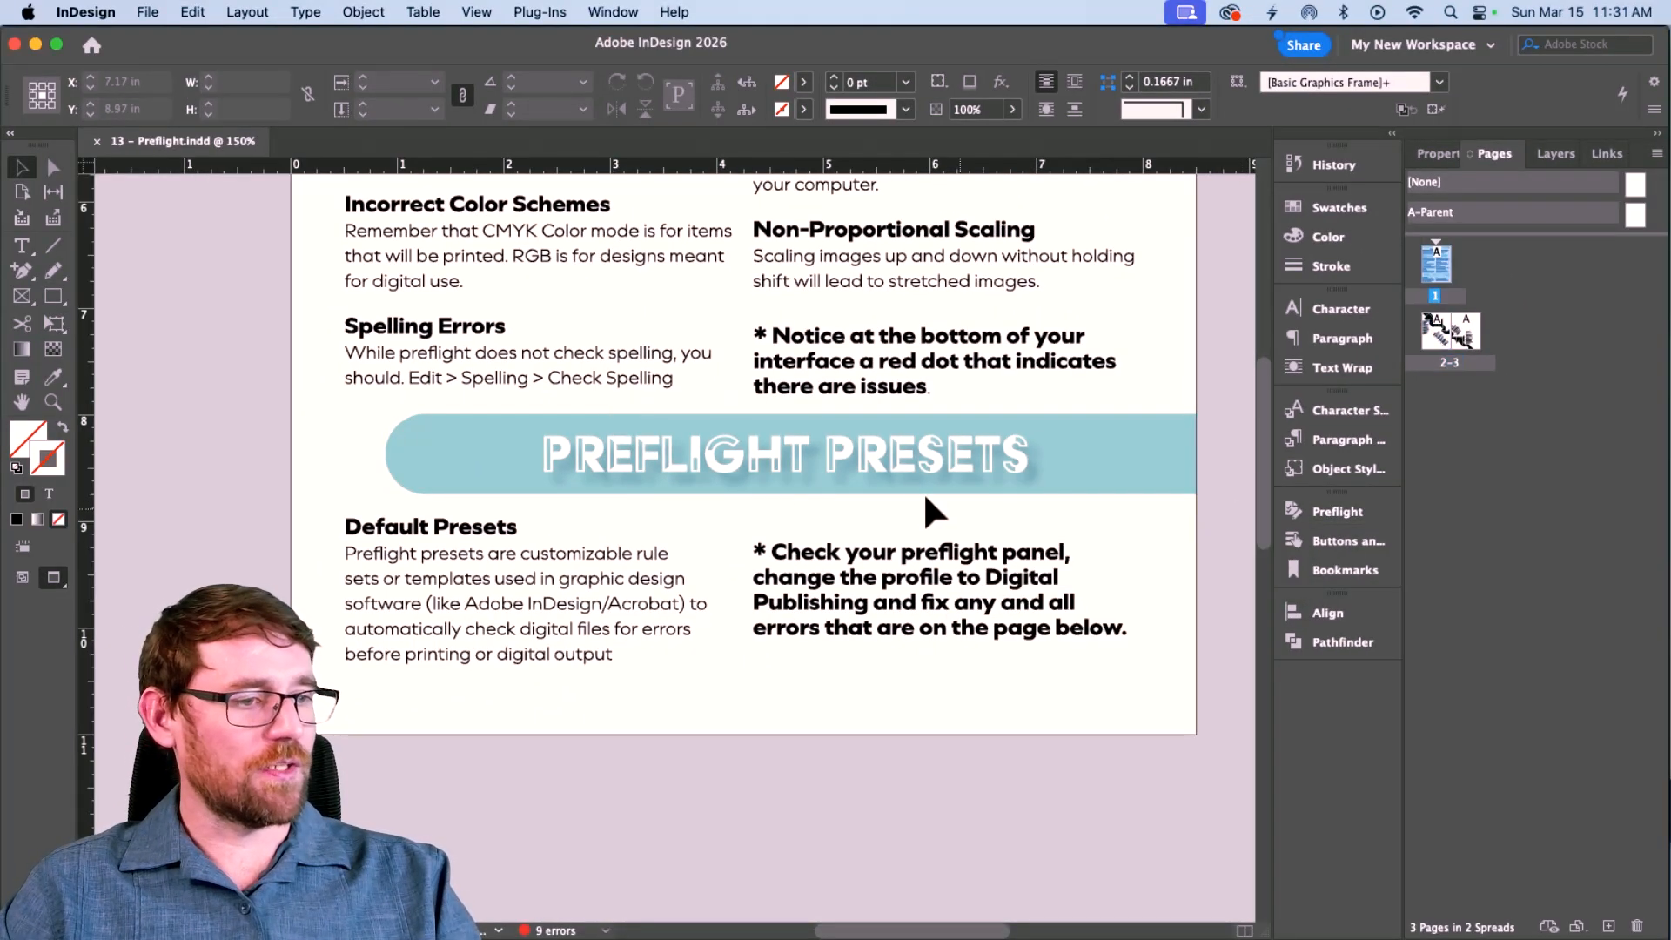
# Zoom out to the whole contents spread and select the triangle frames below CONTENTS.
pyautogui.scroll(-10, 919, 489)
pyautogui.press('super+minus')
pyautogui.press('super+minus')
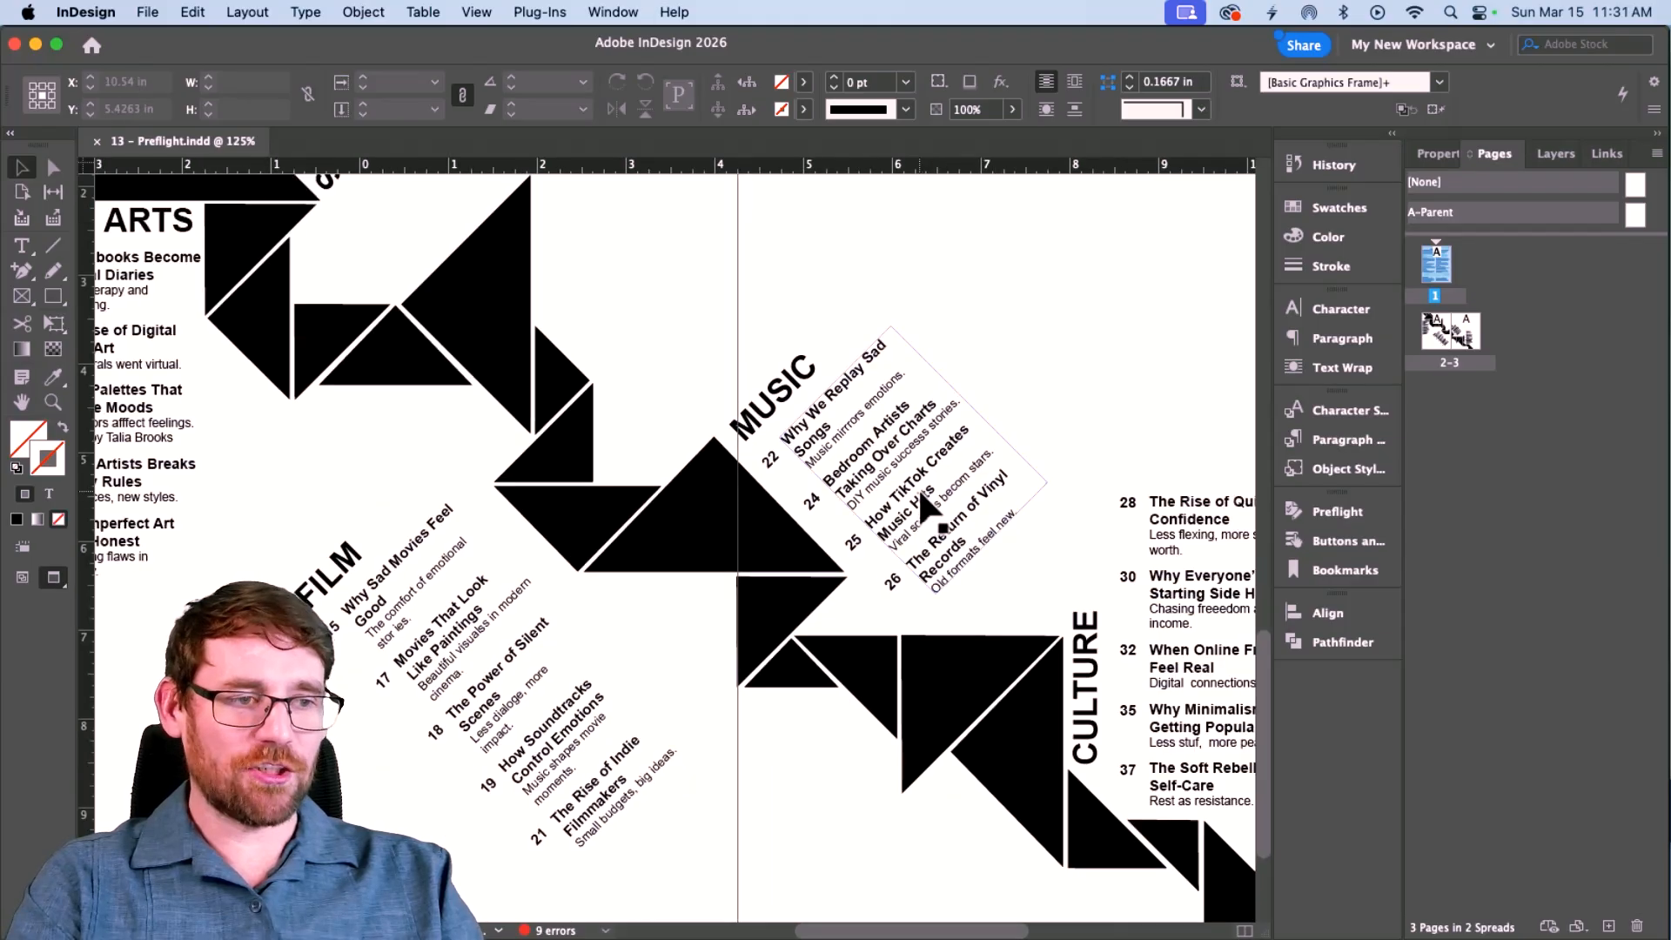
pyautogui.scroll(-1, 883, 493)
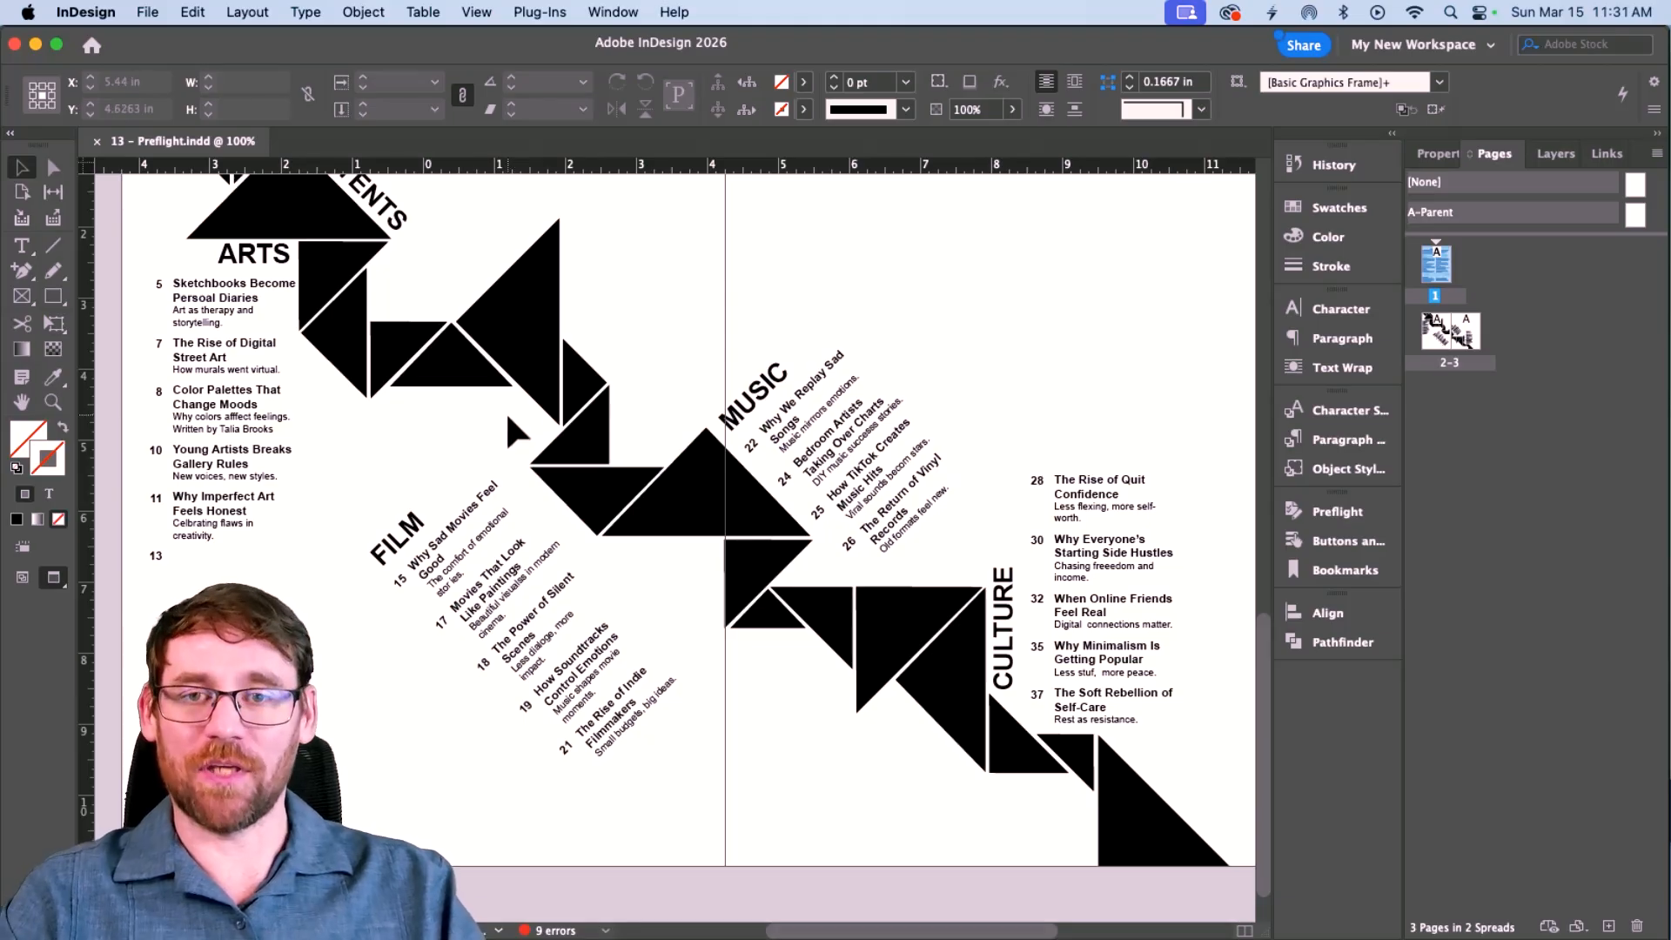
pyautogui.scroll(2, 508, 407)
pyautogui.press('super+minus')
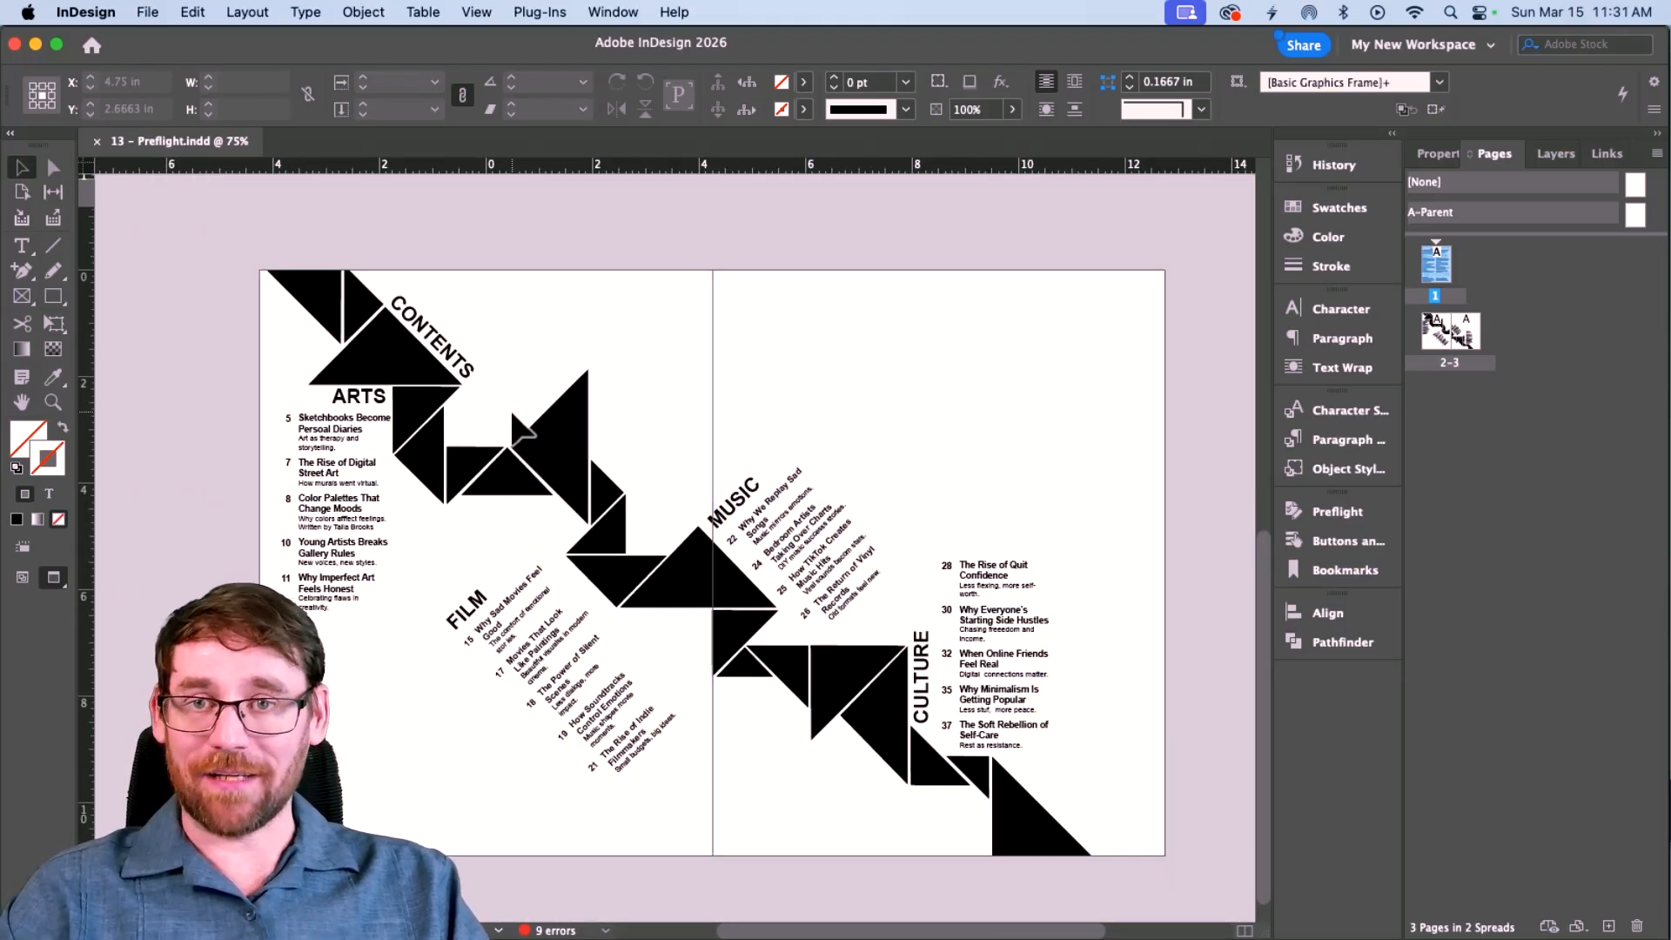
pyautogui.click(364, 346)
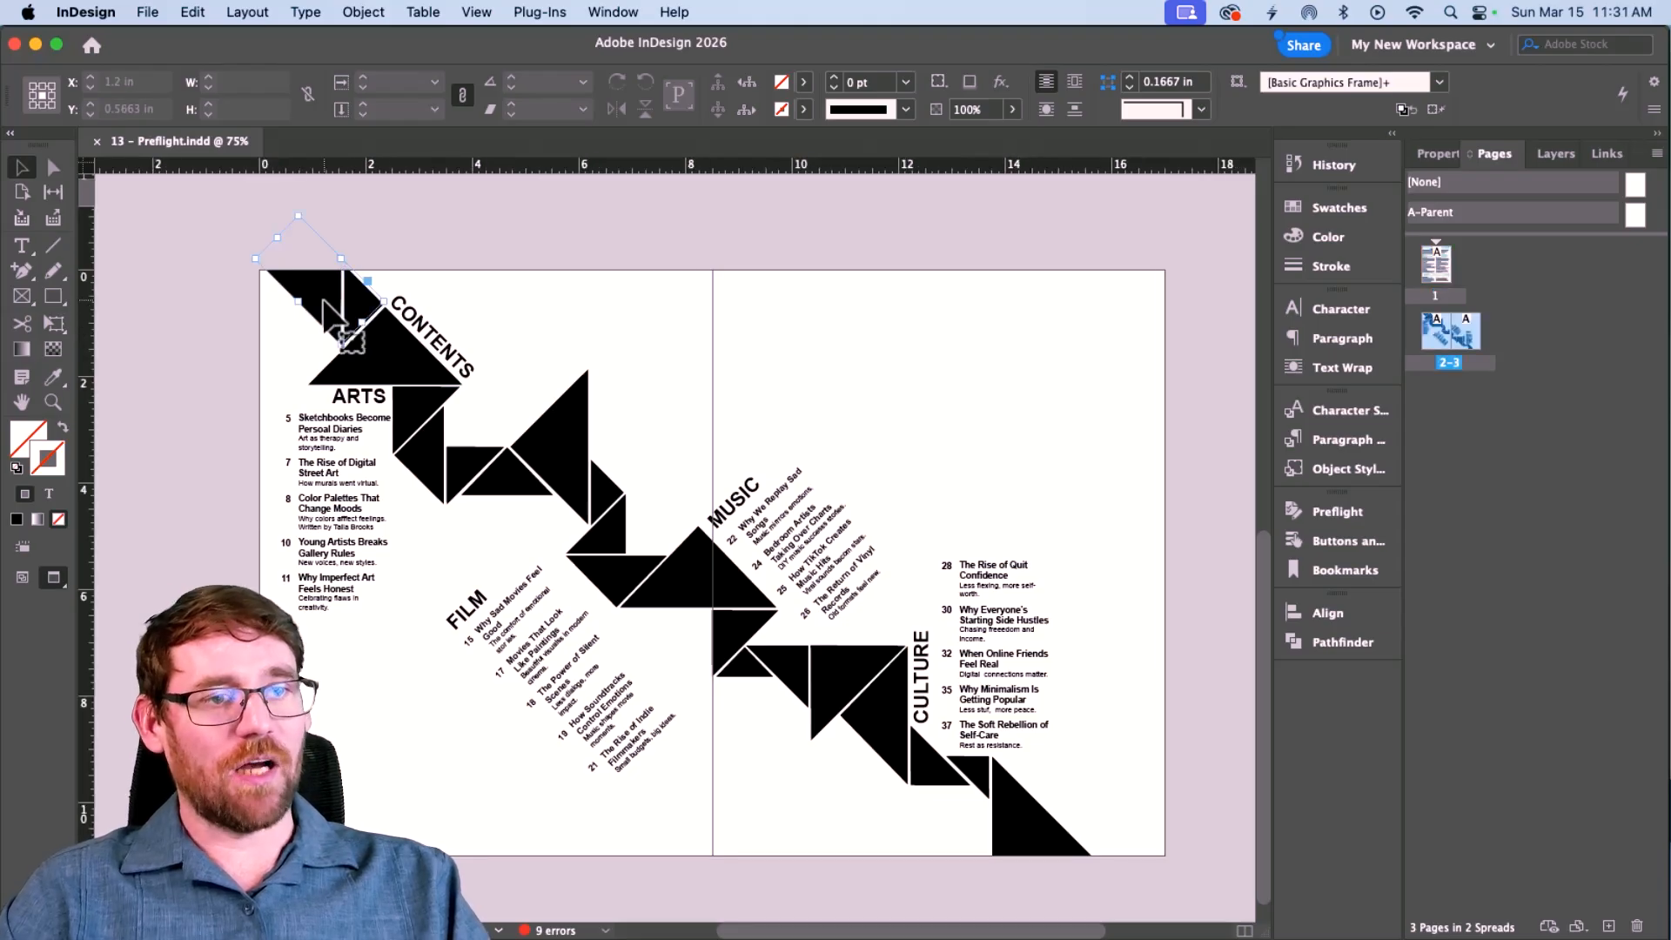
pyautogui.click(375, 362)
pyautogui.click(421, 398)
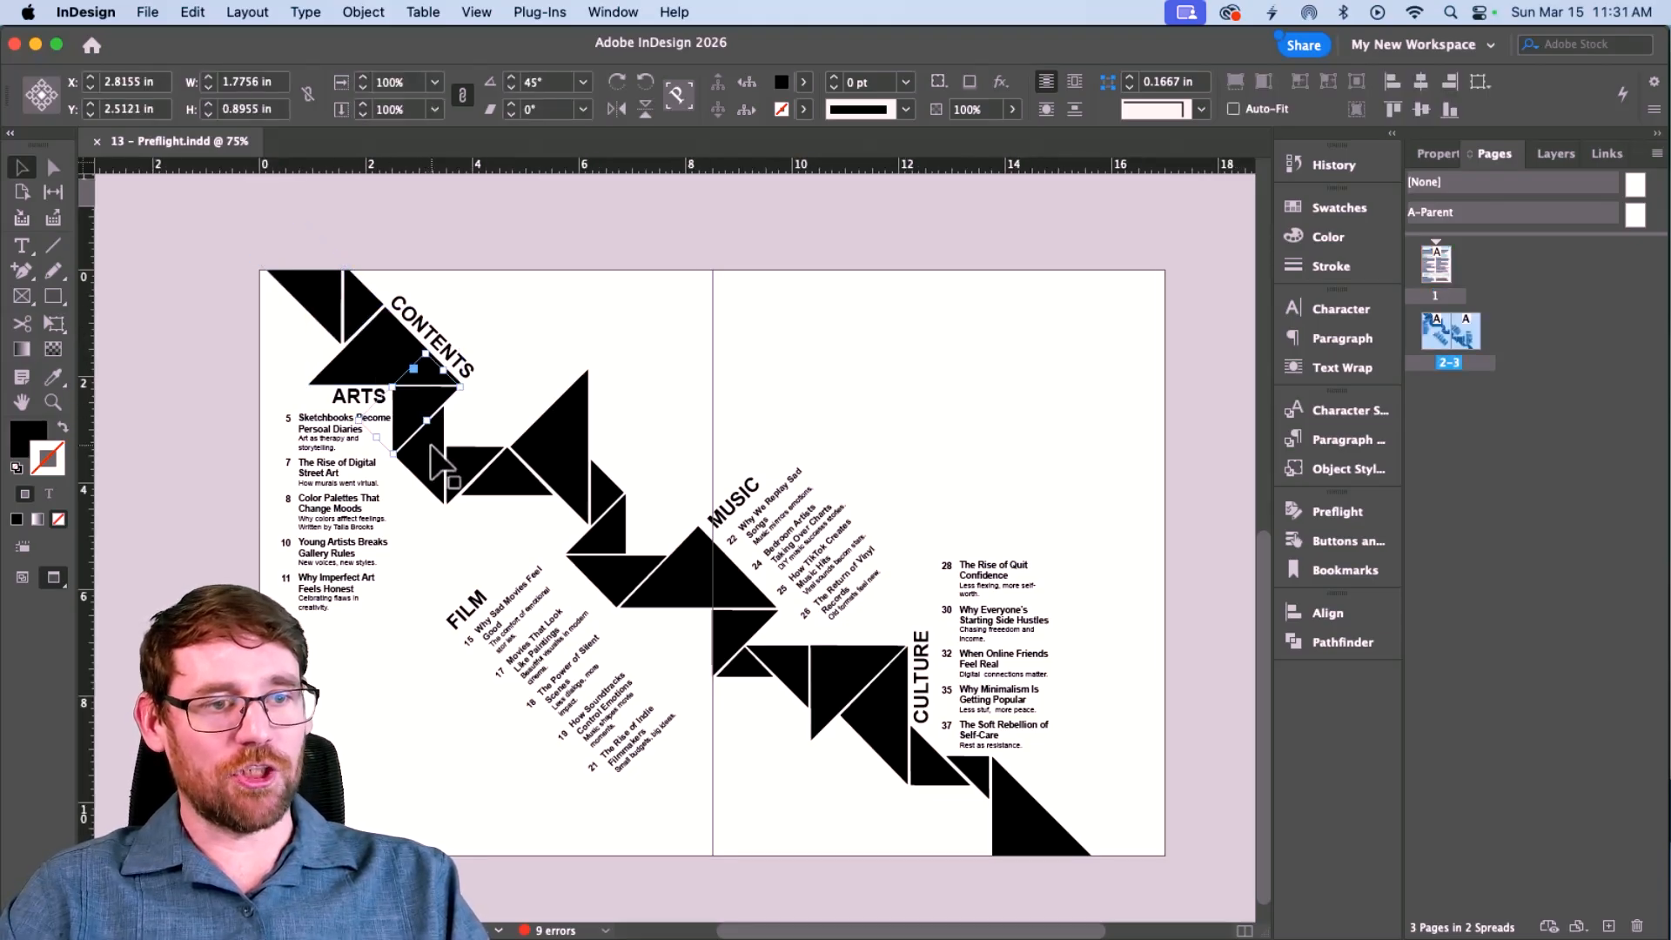
pyautogui.click(436, 442)
pyautogui.click(477, 470)
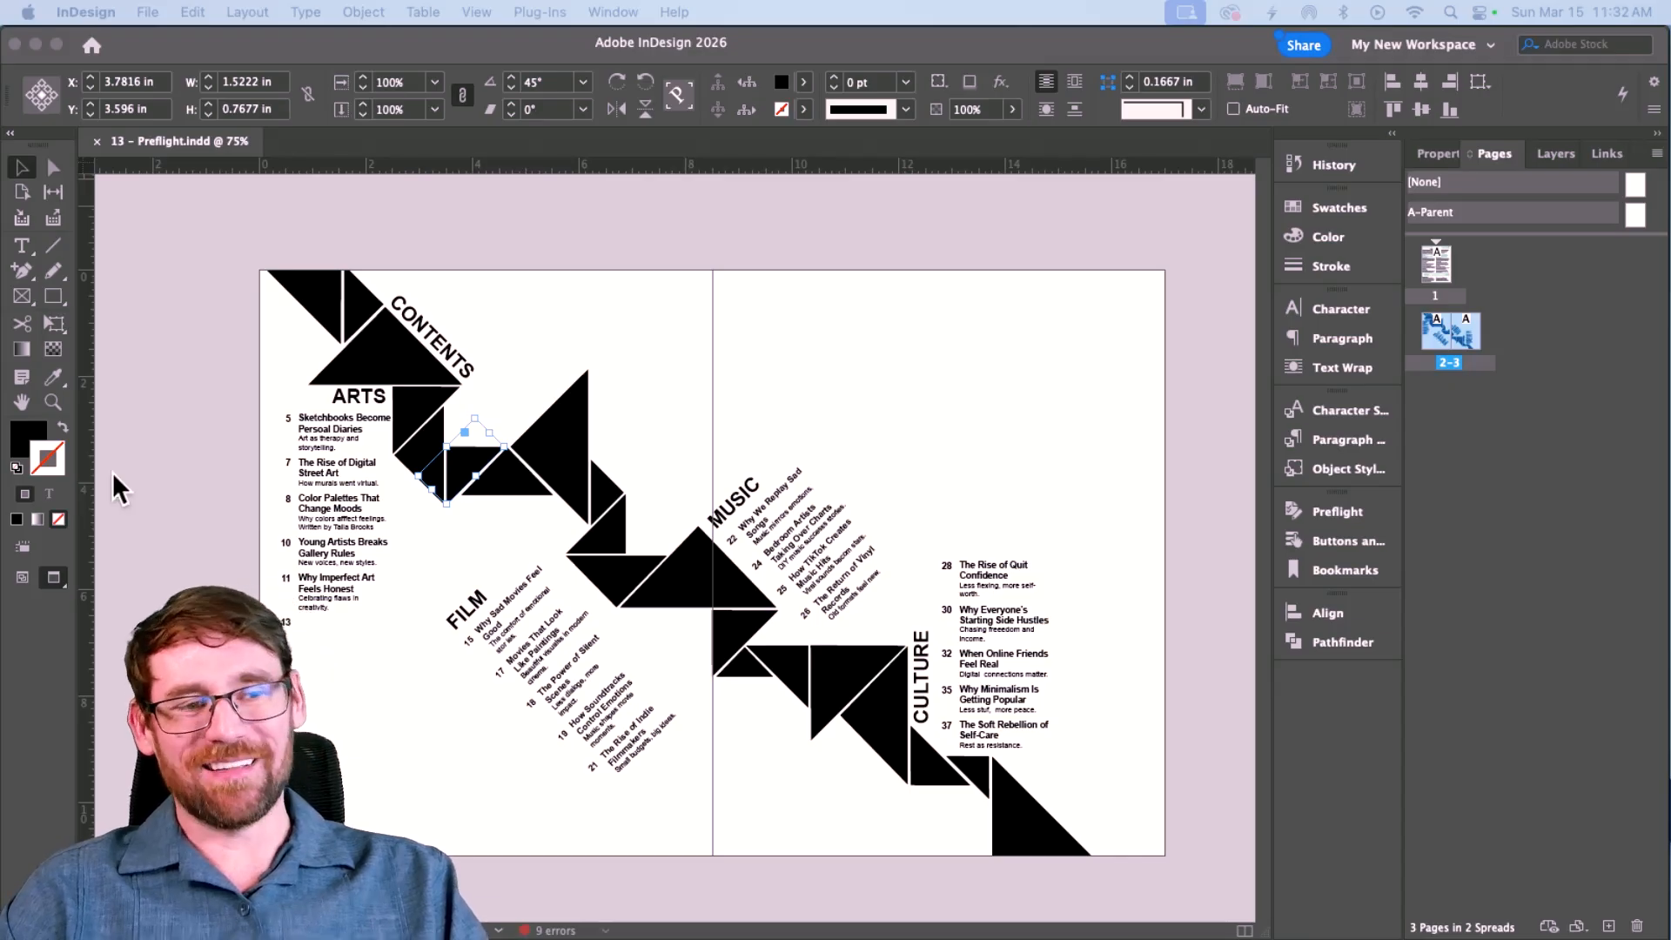
# Reselect the black triangle below CONTENTS plus the top-left triangles and bring up Place.
pyautogui.click(412, 416)
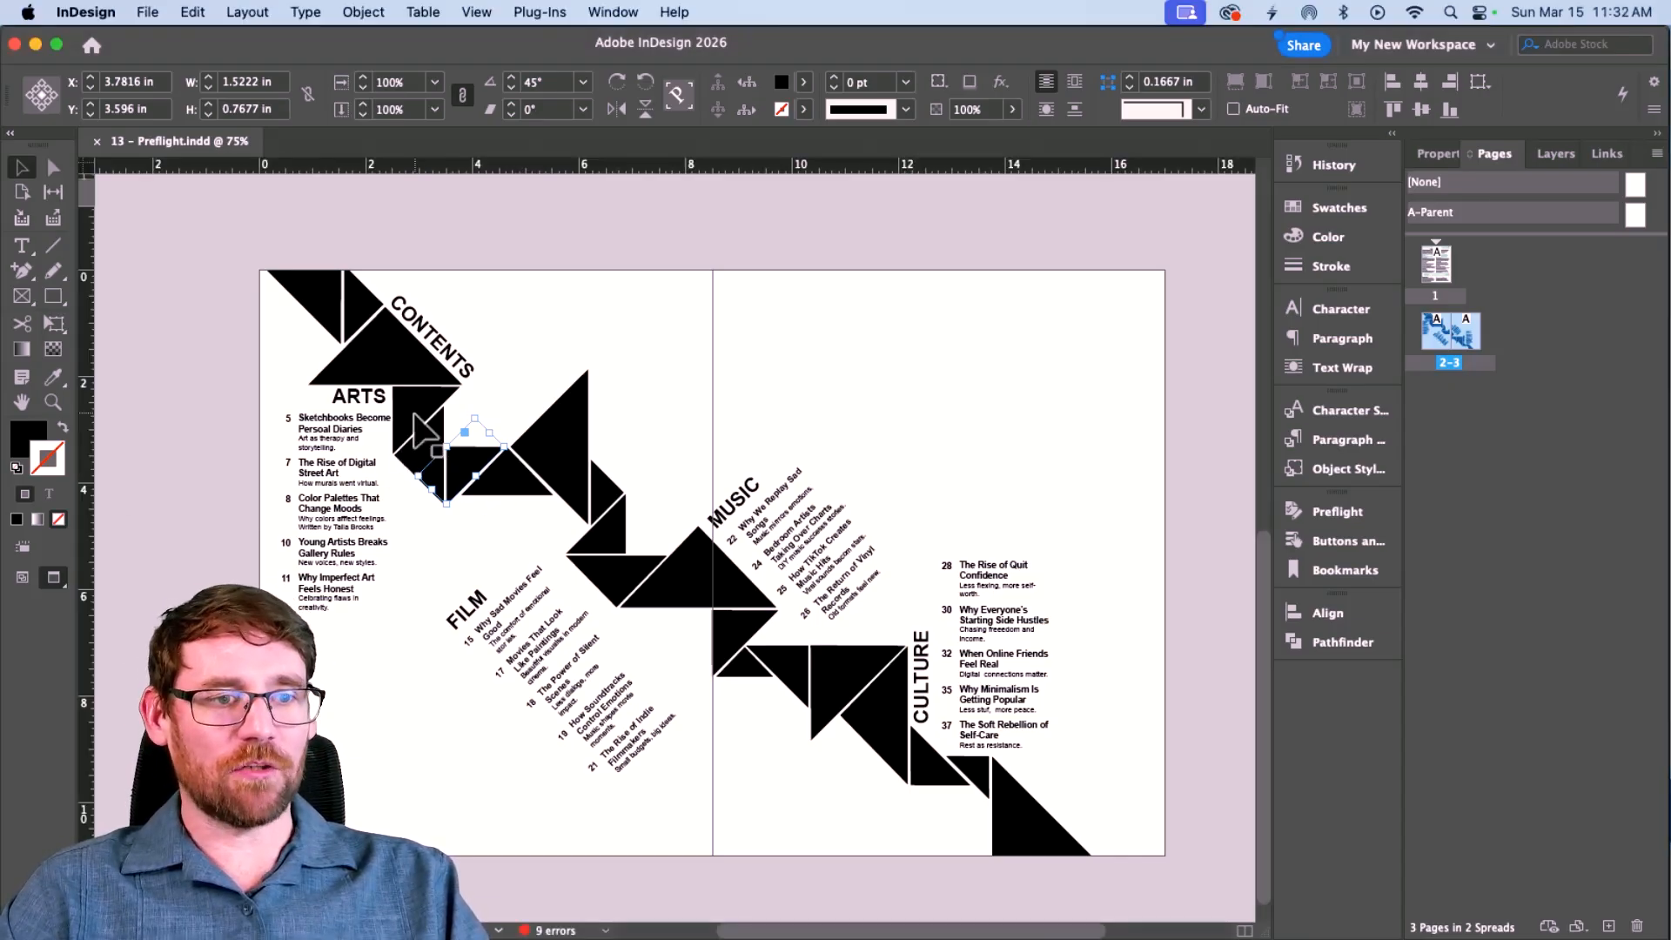
pyautogui.click(419, 418)
pyautogui.keyDown('shift'); pyautogui.click(371, 353); pyautogui.keyUp('shift')
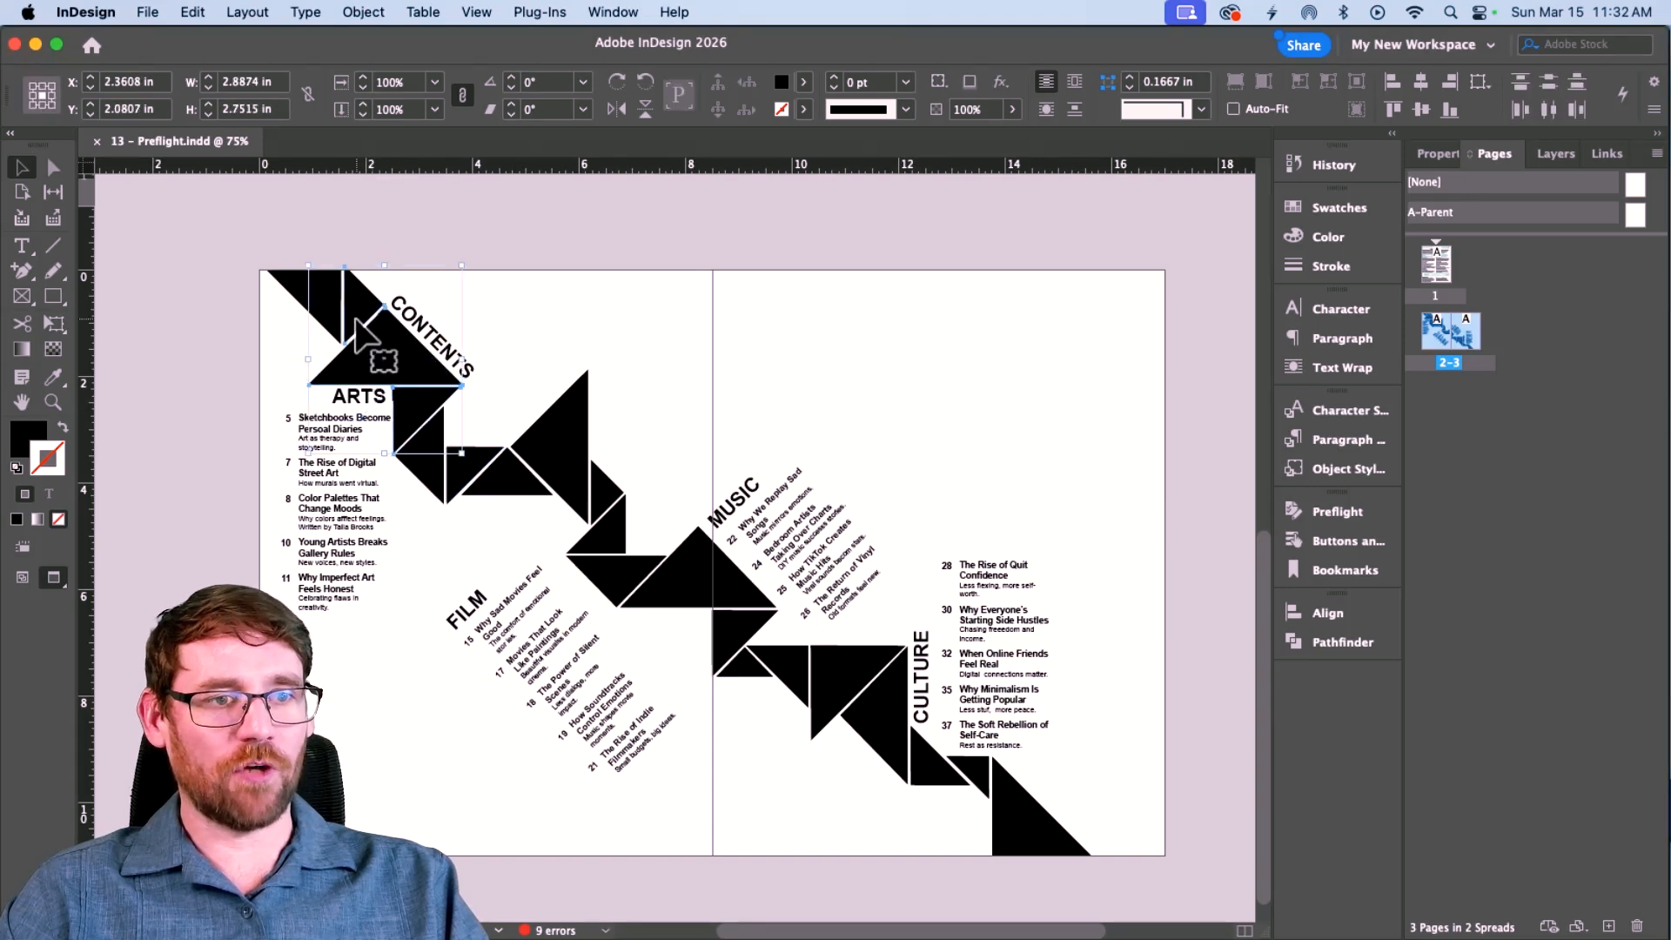
pyautogui.keyDown('shift'); pyautogui.click(353, 315); pyautogui.keyUp('shift')
pyautogui.keyDown('shift'); pyautogui.click(331, 308); pyautogui.keyUp('shift')
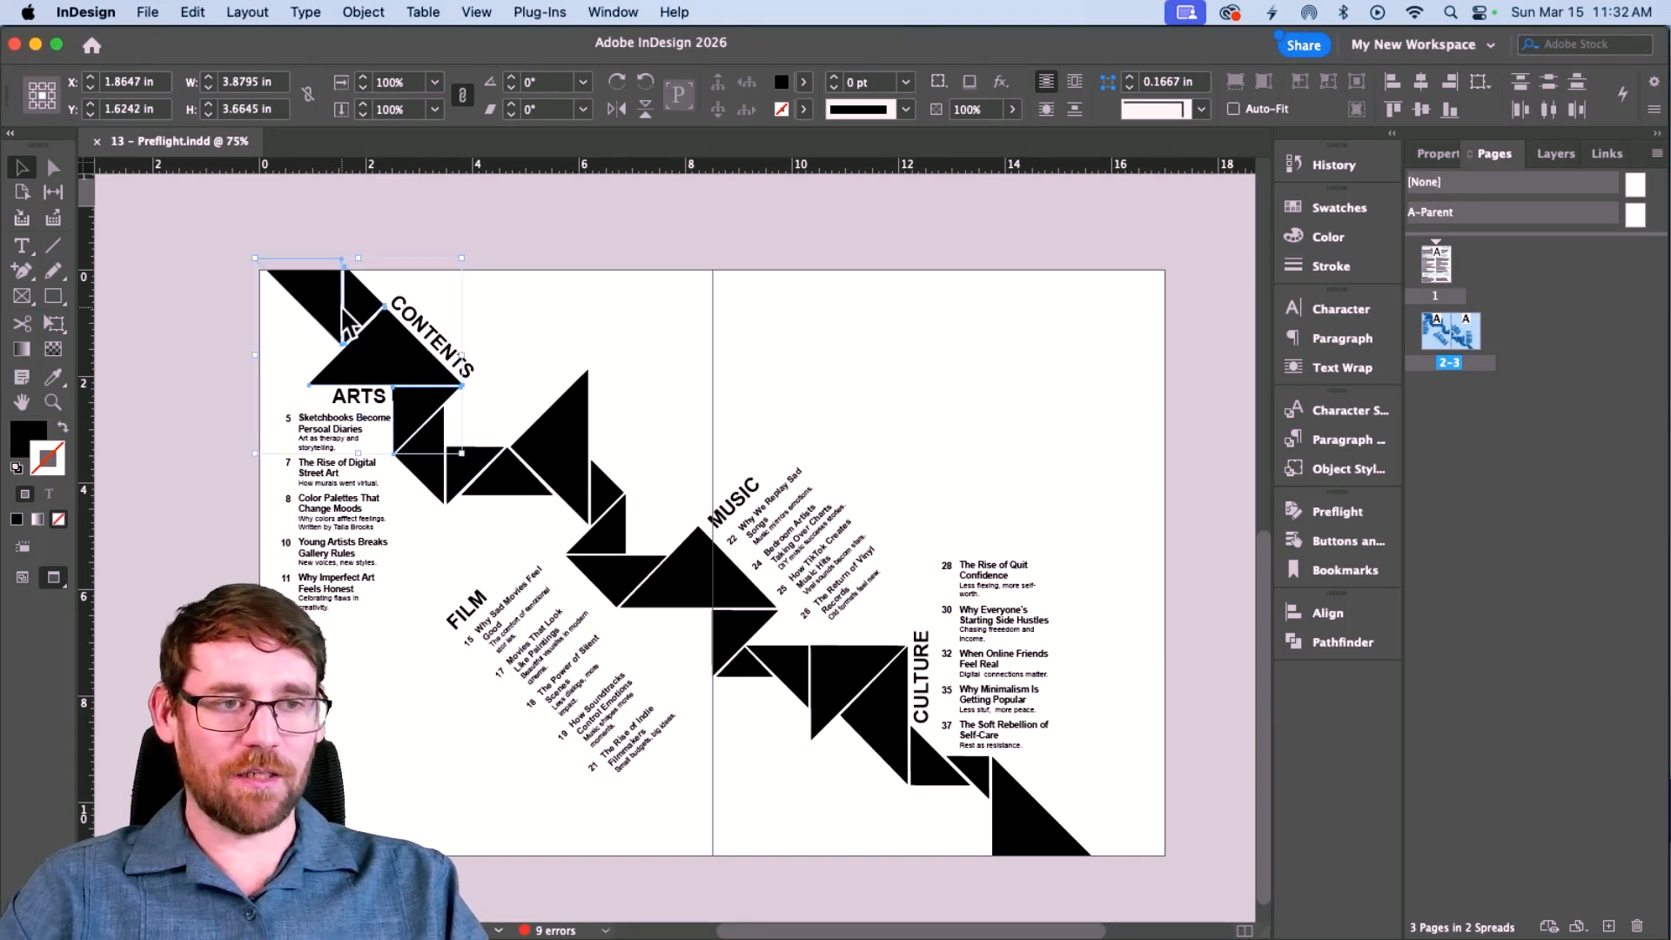
pyautogui.press('super+d')
pyautogui.hscroll(-2, 670, 411)
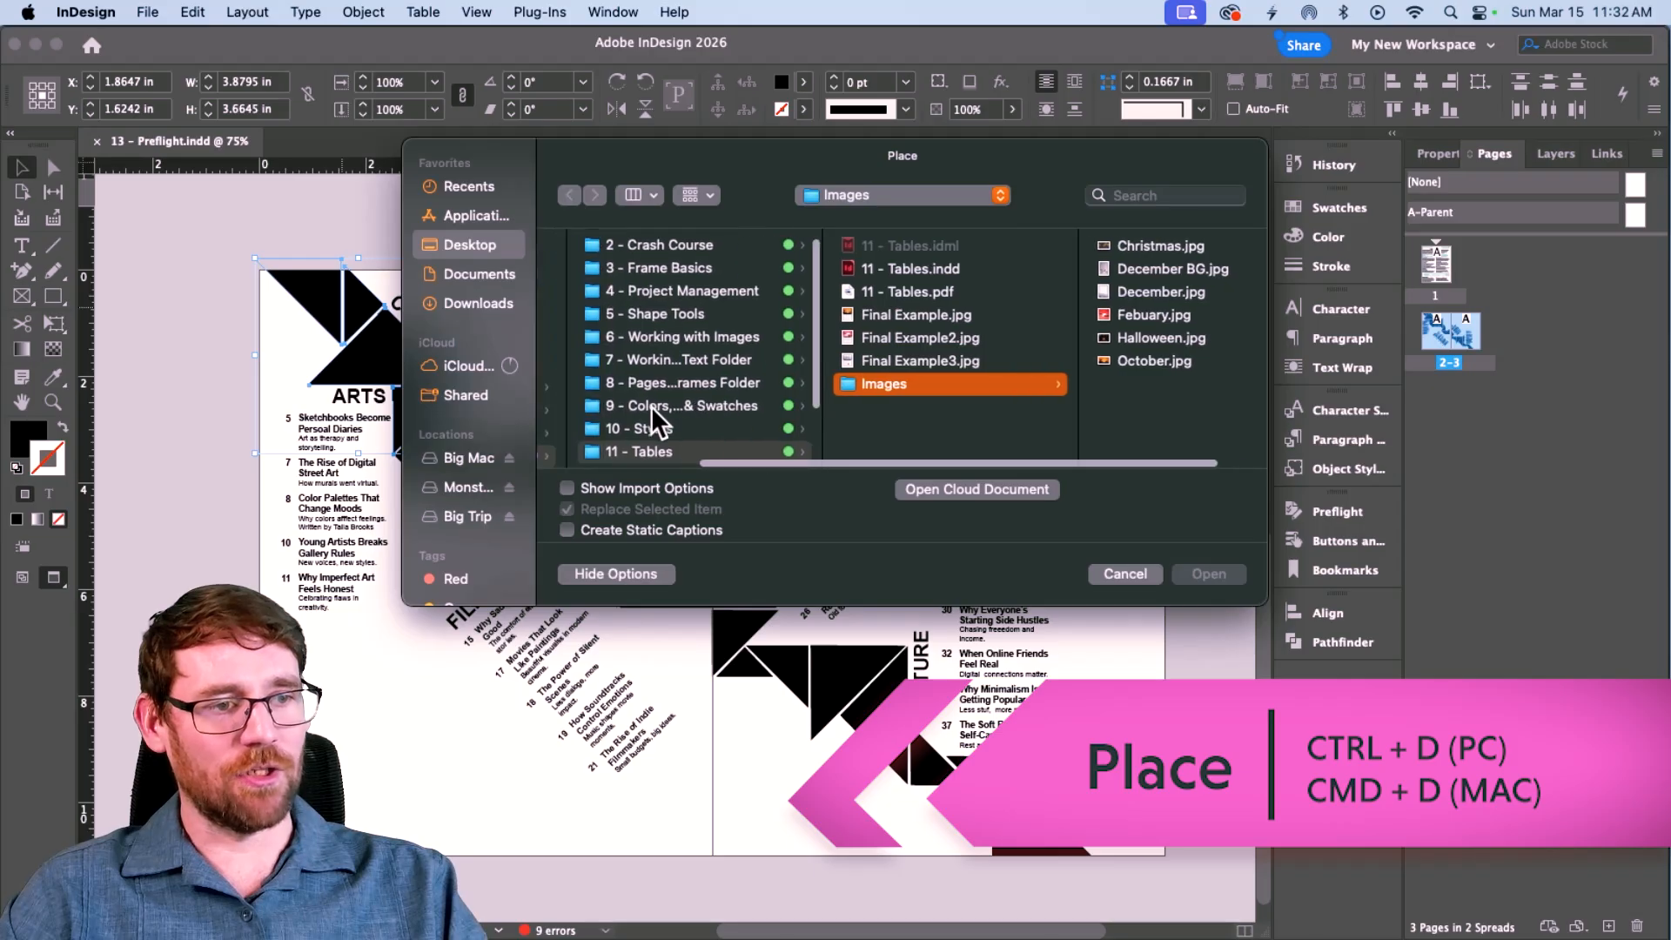
pyautogui.scroll(-3, 659, 402)
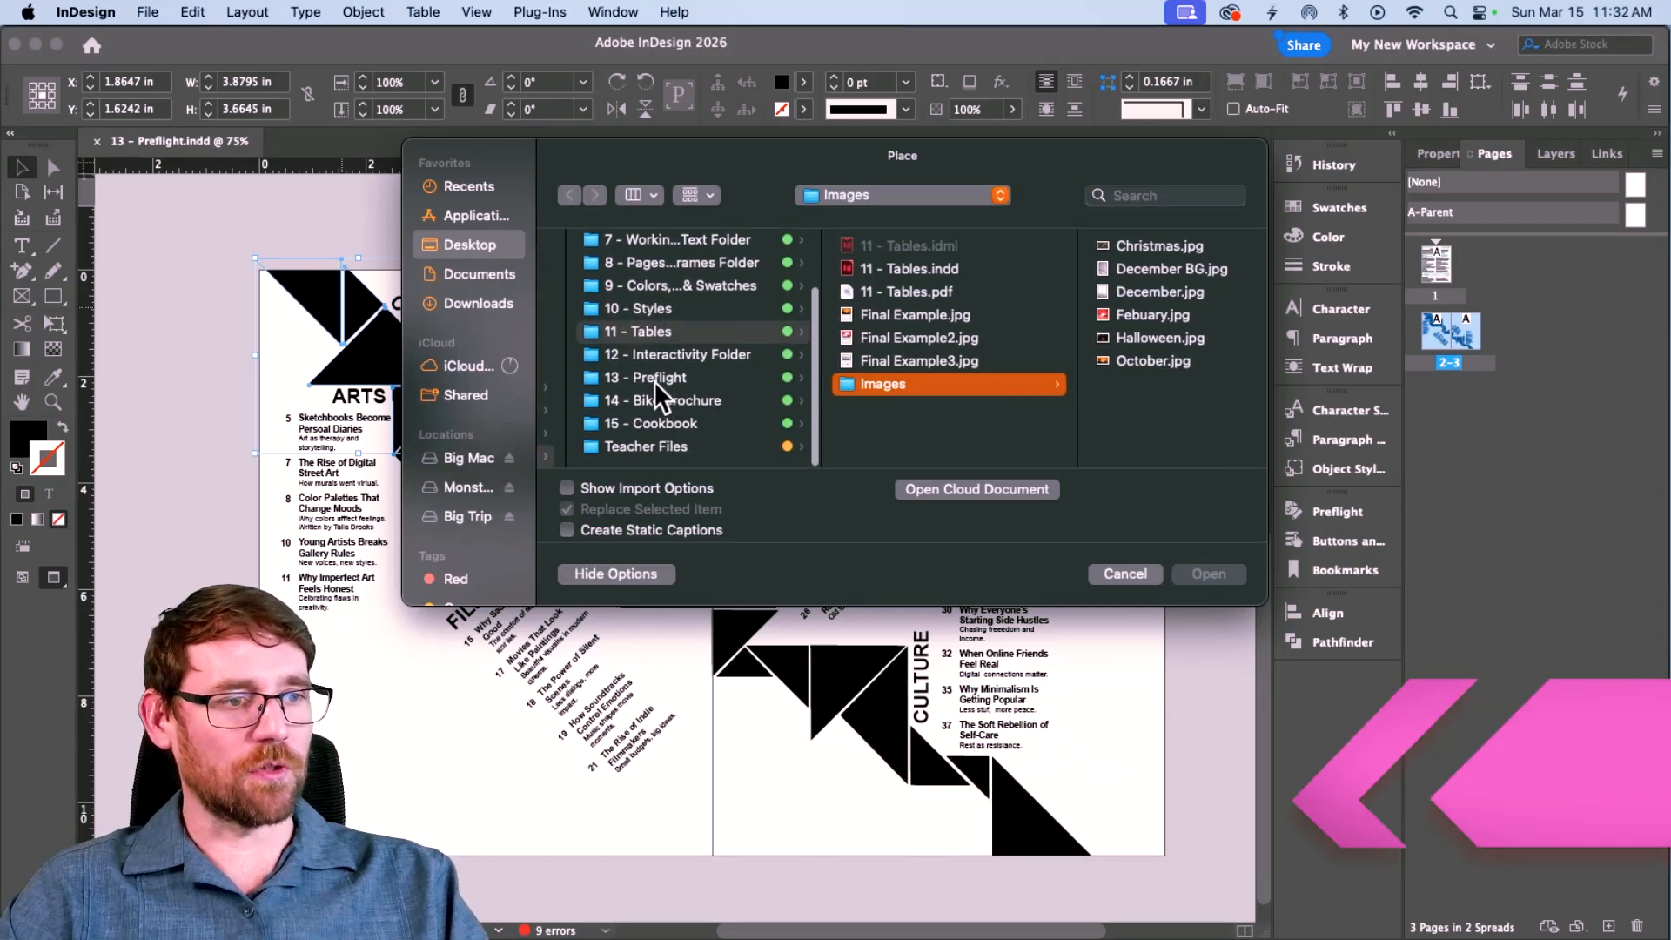
pyautogui.click(666, 374)
pyautogui.click(922, 360)
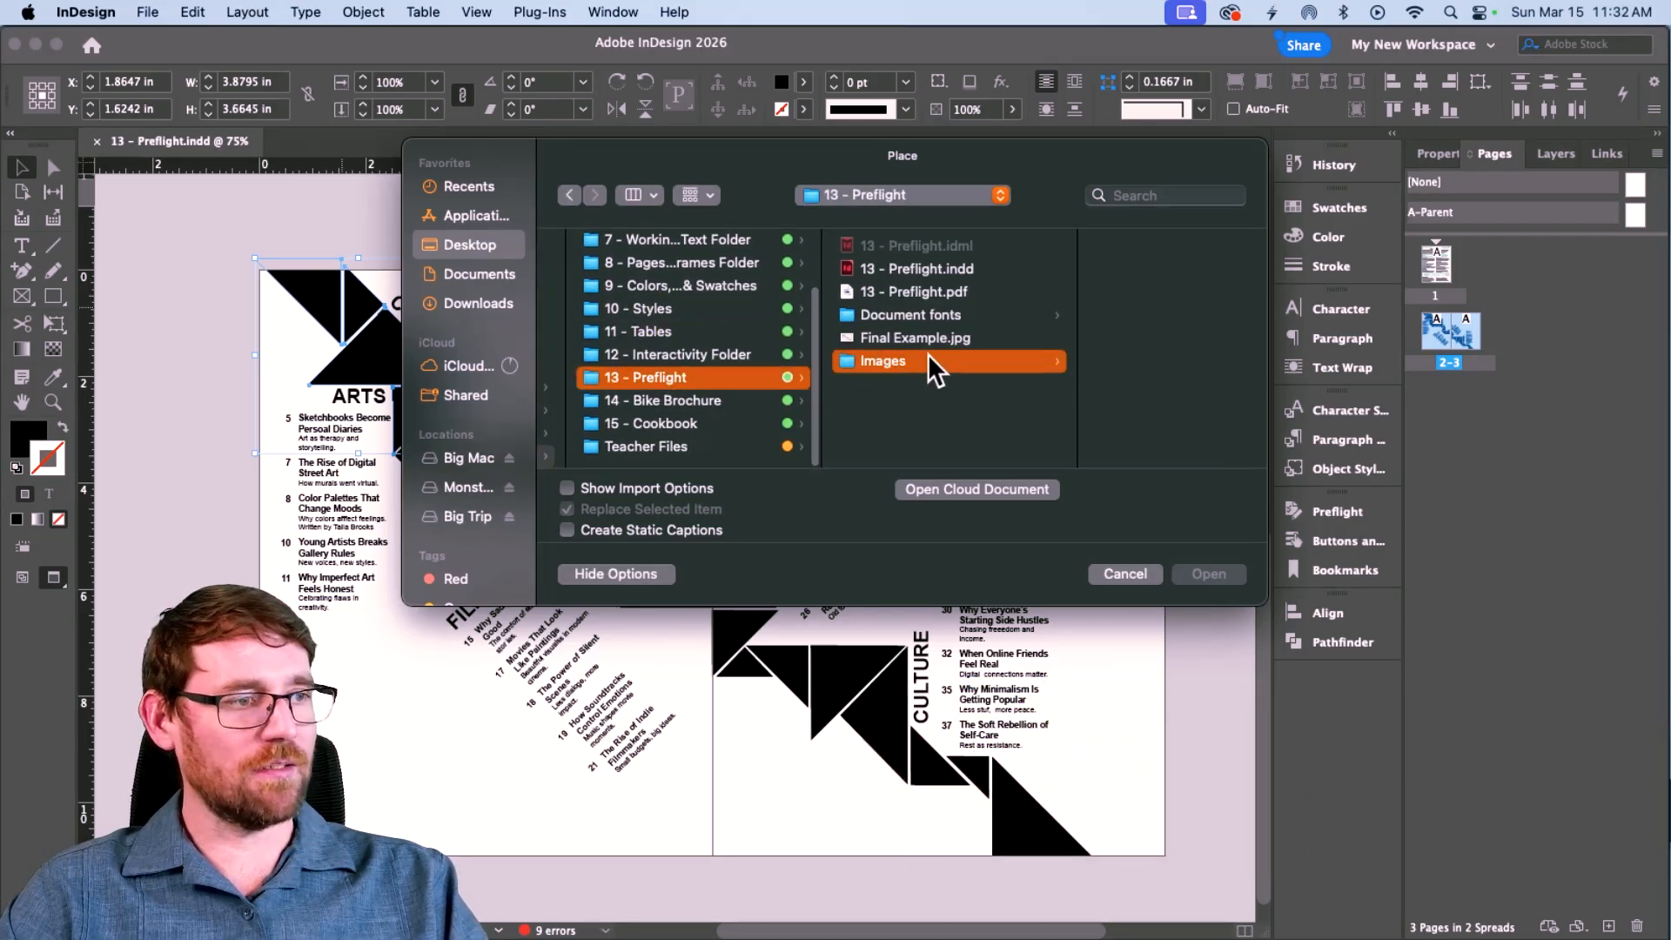
pyautogui.click(1088, 290)
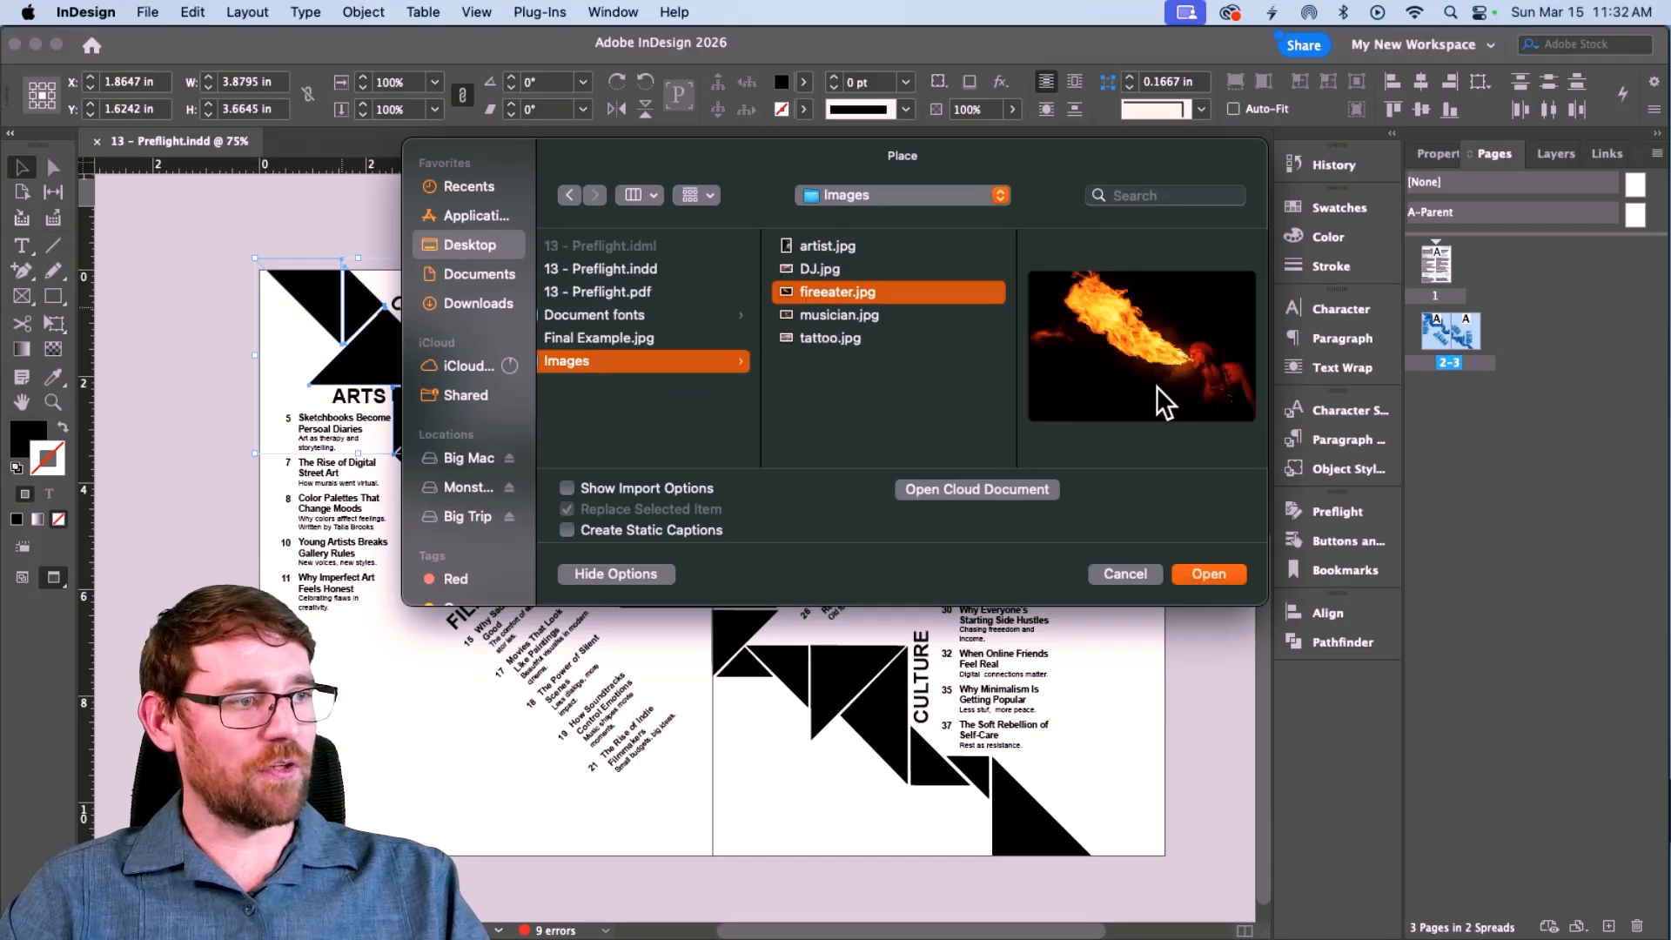
pyautogui.click(1218, 578)
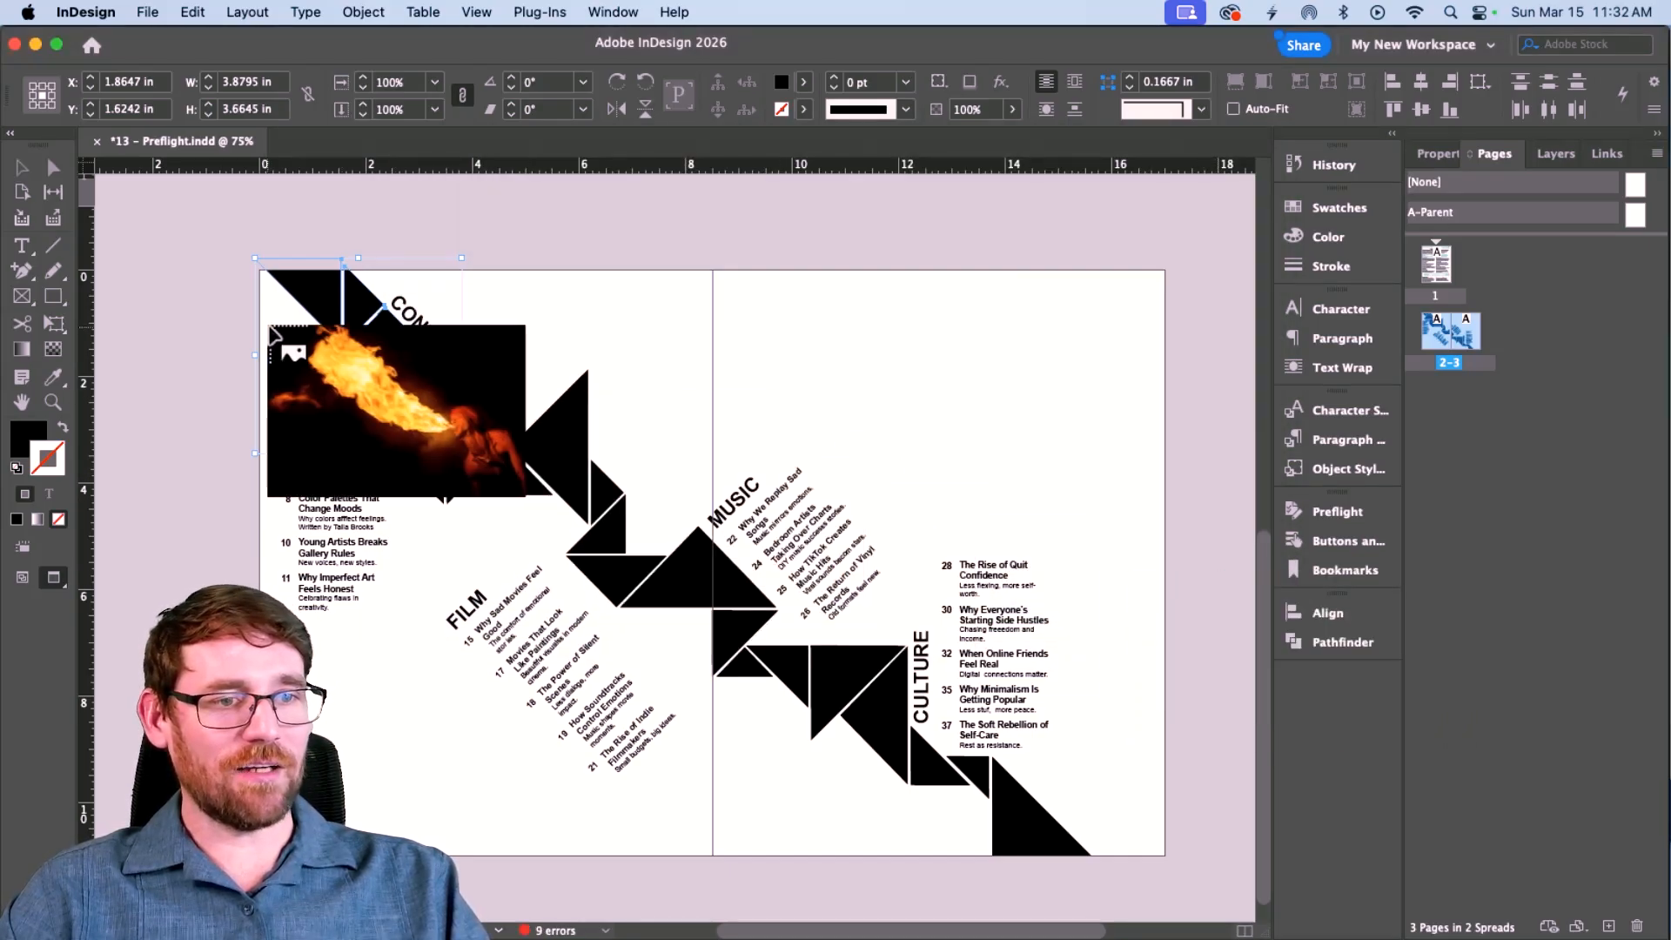
pyautogui.moveTo(378, 353); pyautogui.dragTo(377, 353)
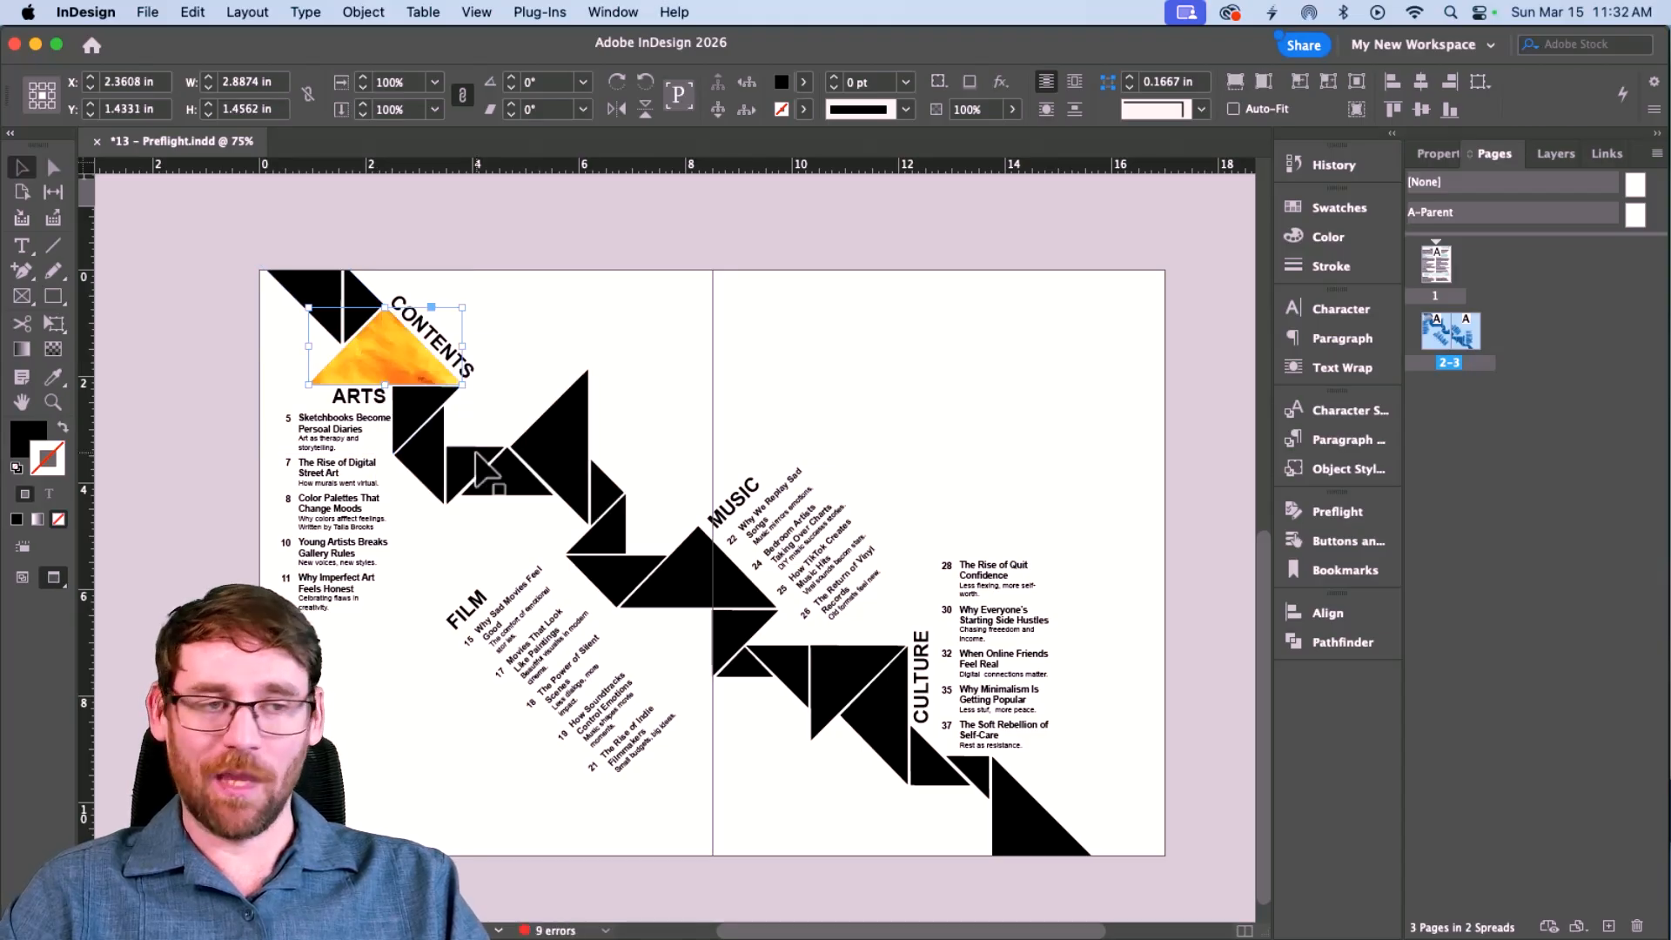
pyautogui.press('super+z')
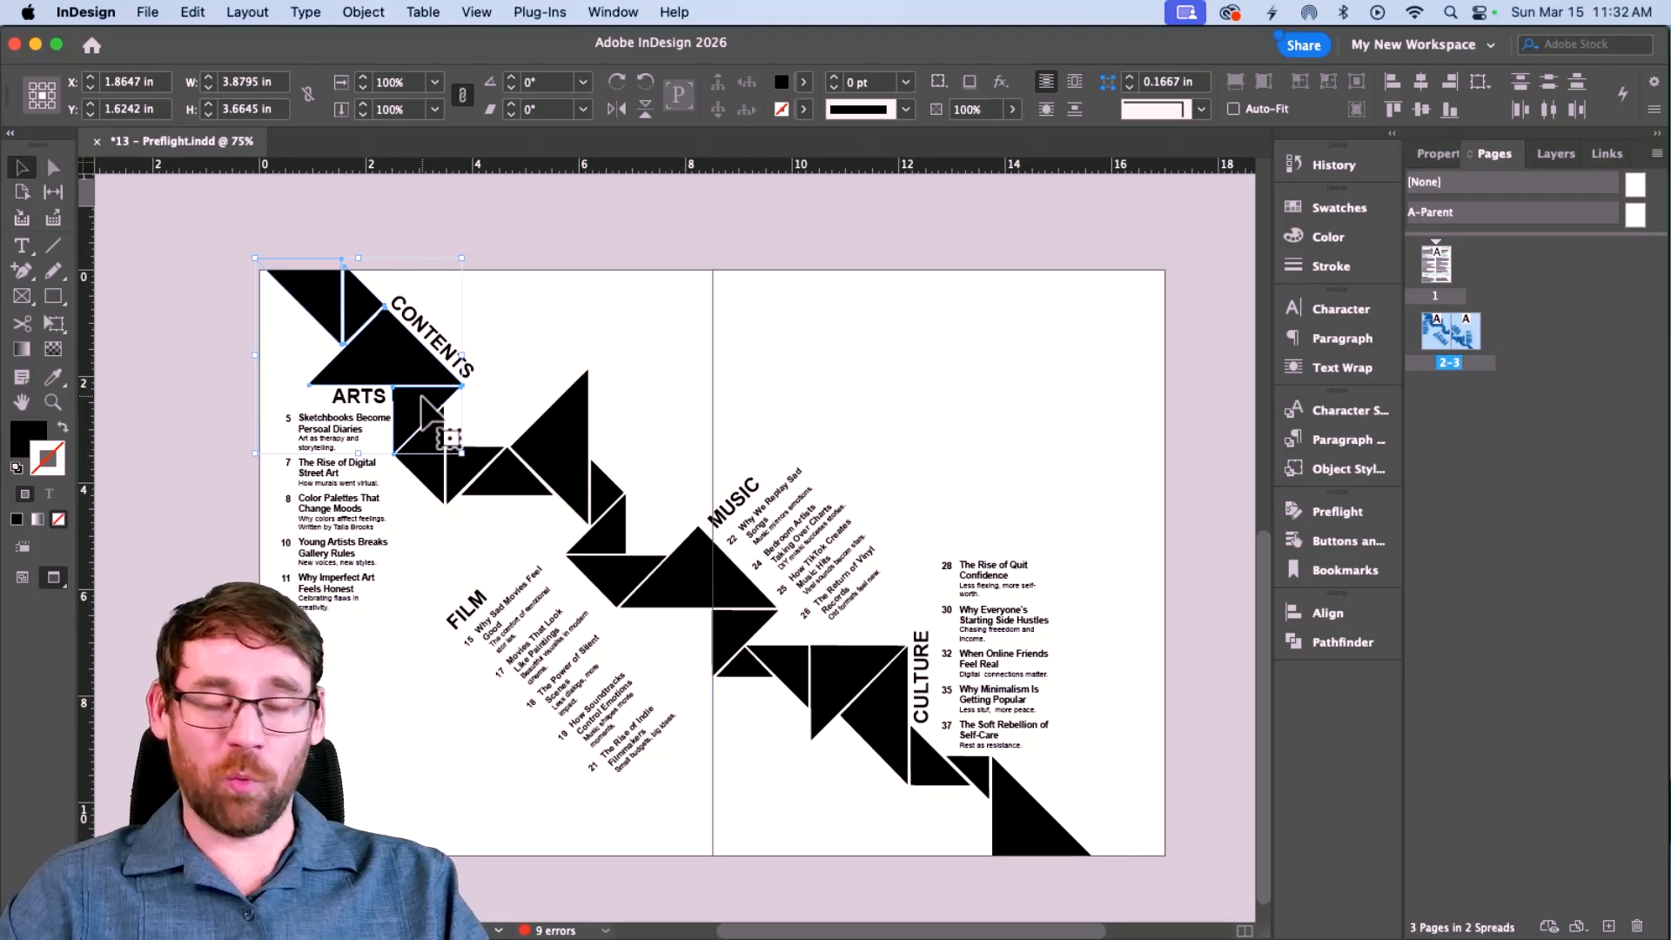
# Select the triangle below CONTENTS with the top-left triangles and combine them with Pathfinder Add.
pyautogui.click(452, 217)
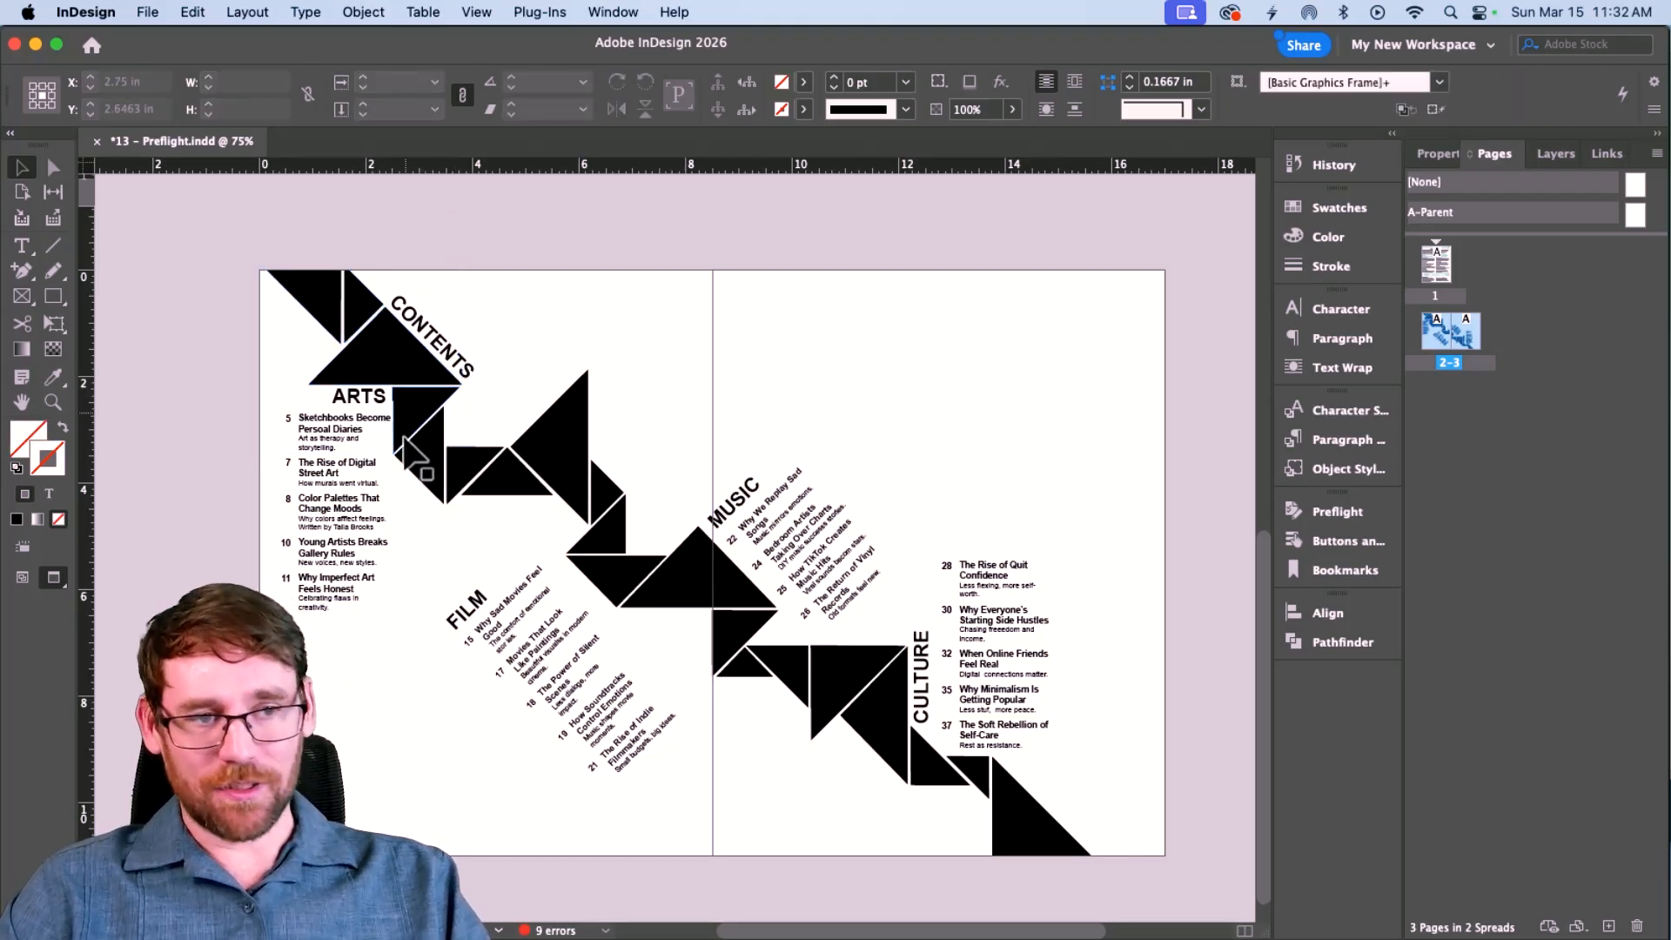
pyautogui.click(411, 413)
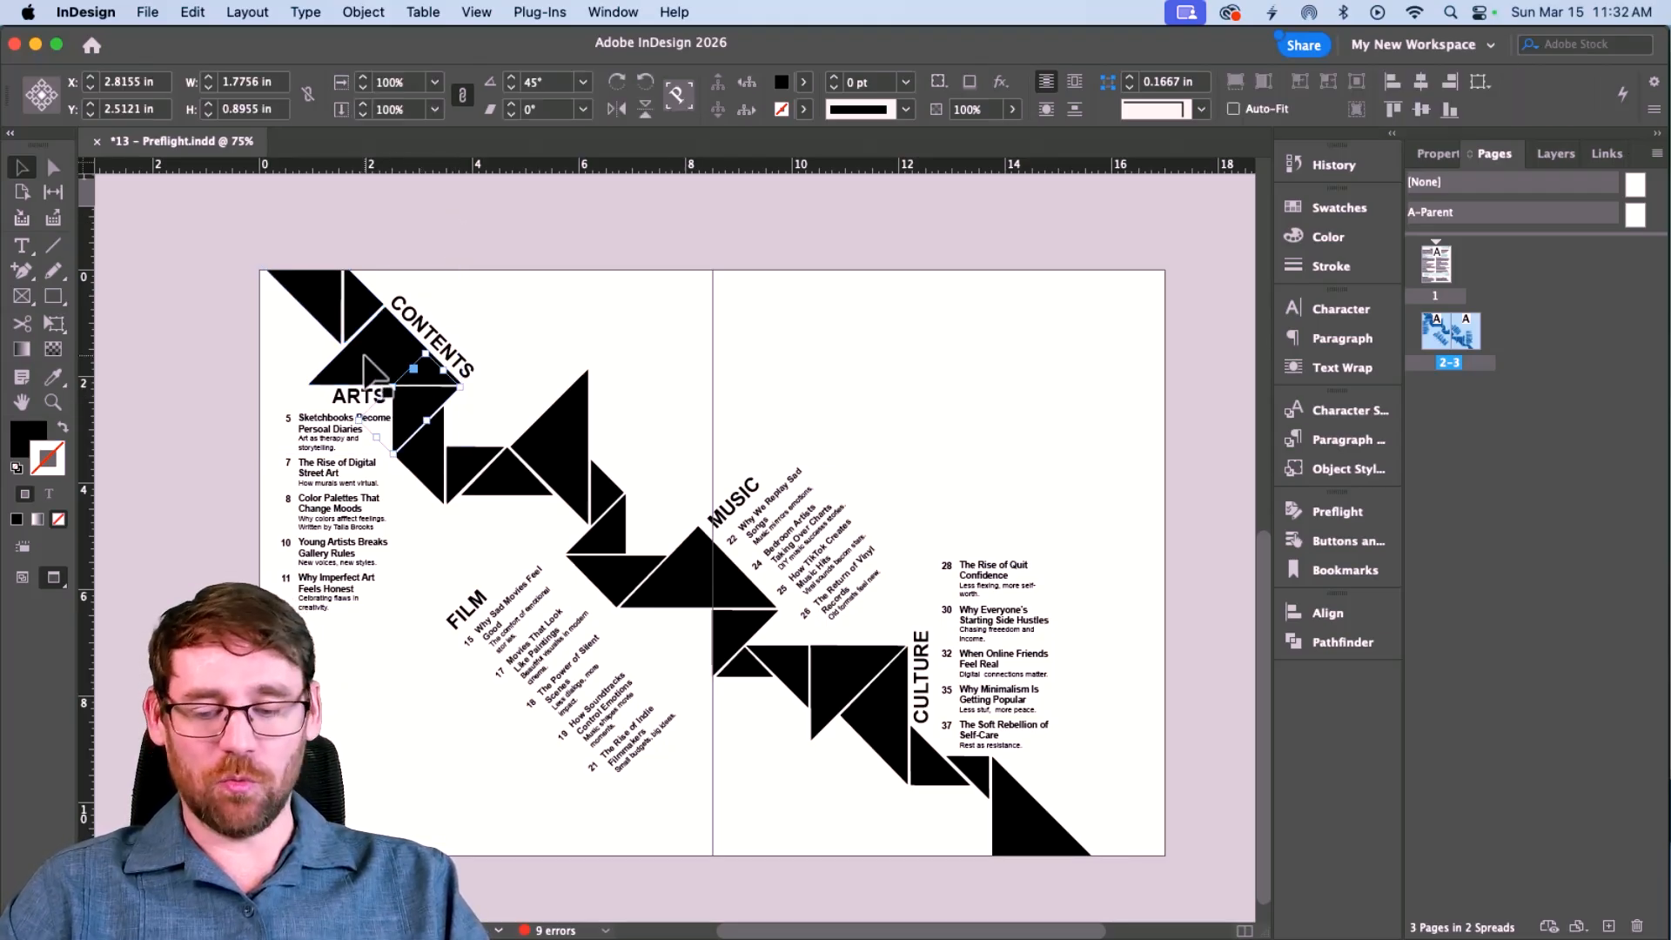
pyautogui.click(353, 335)
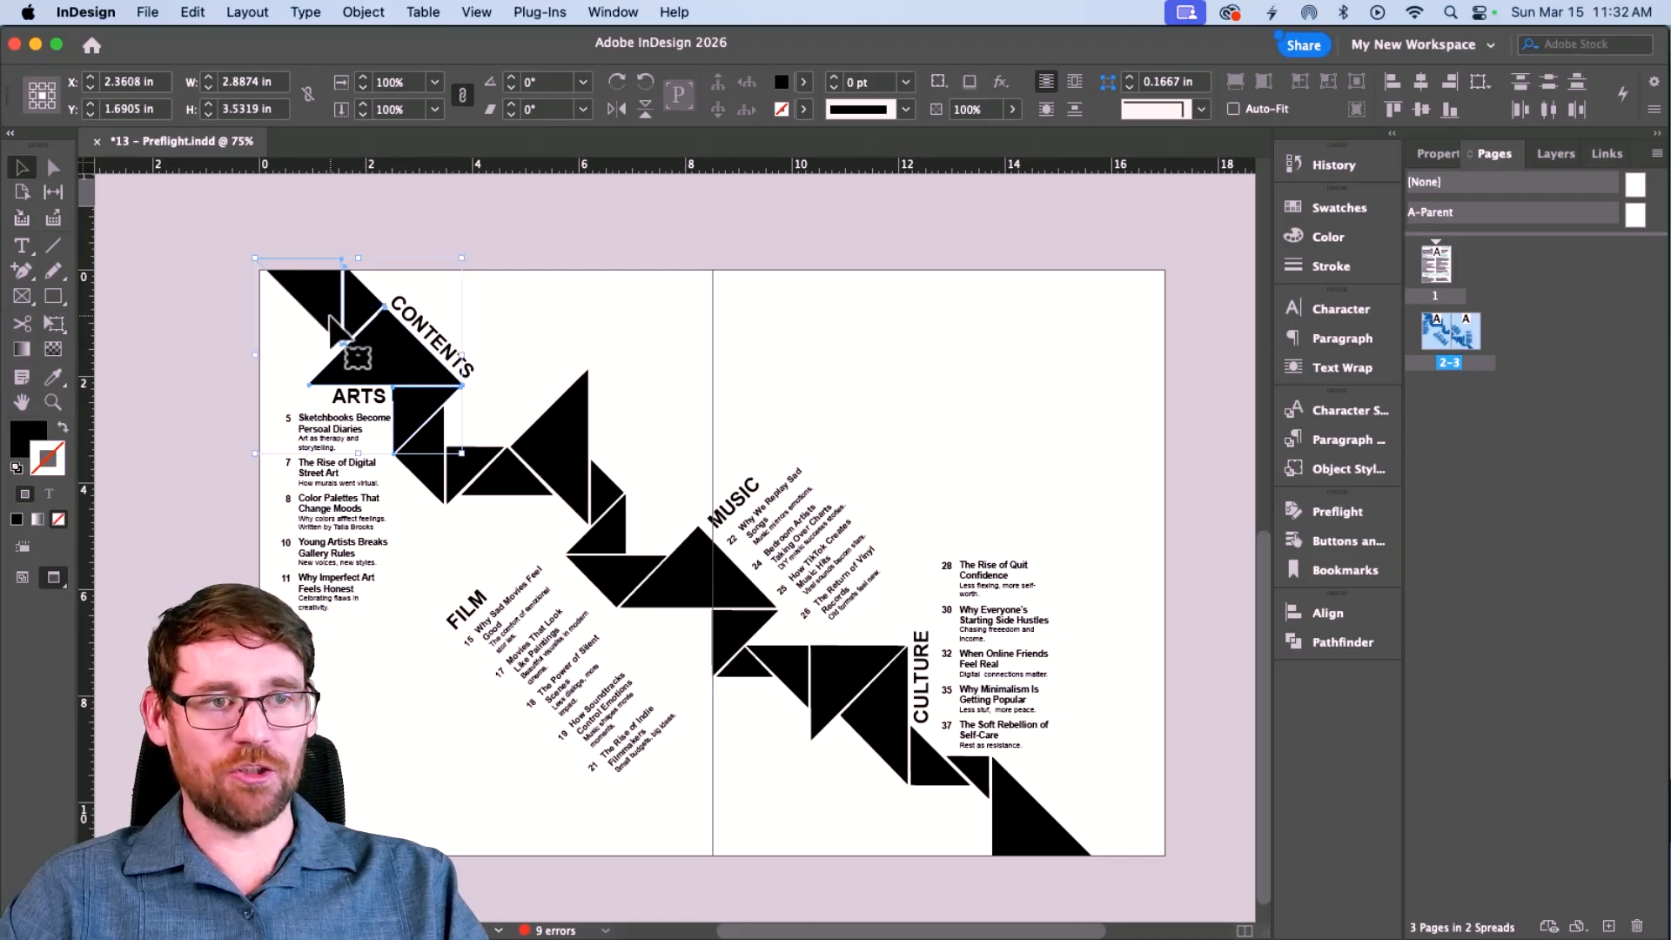
pyautogui.click(1438, 153)
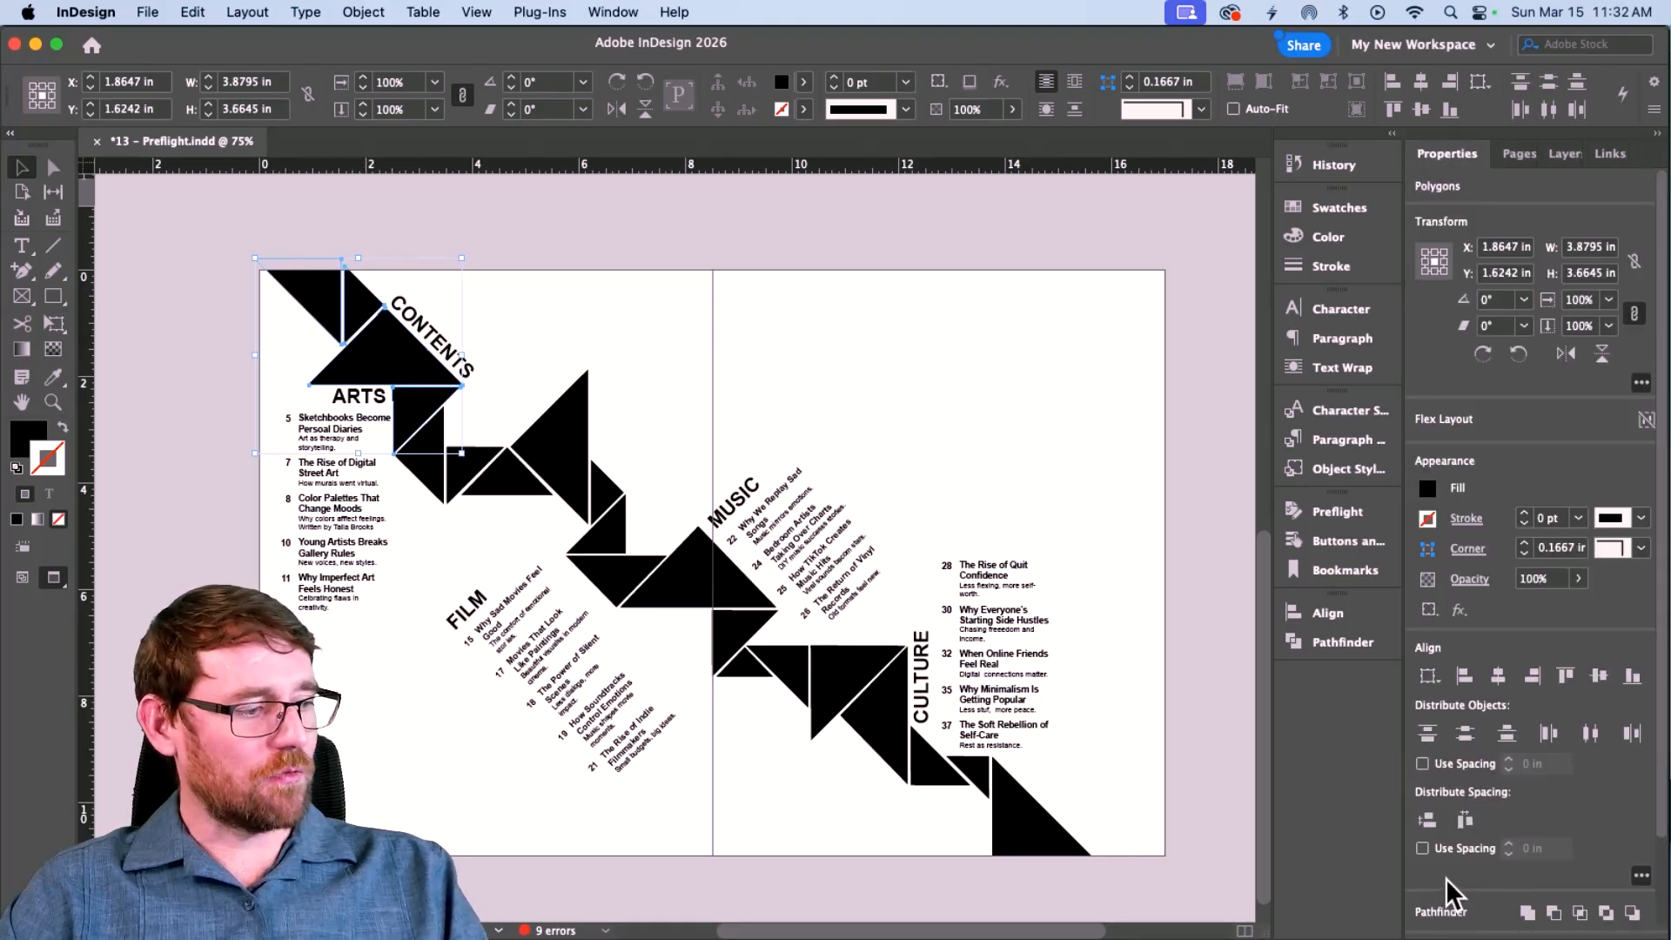
pyautogui.click(1331, 643)
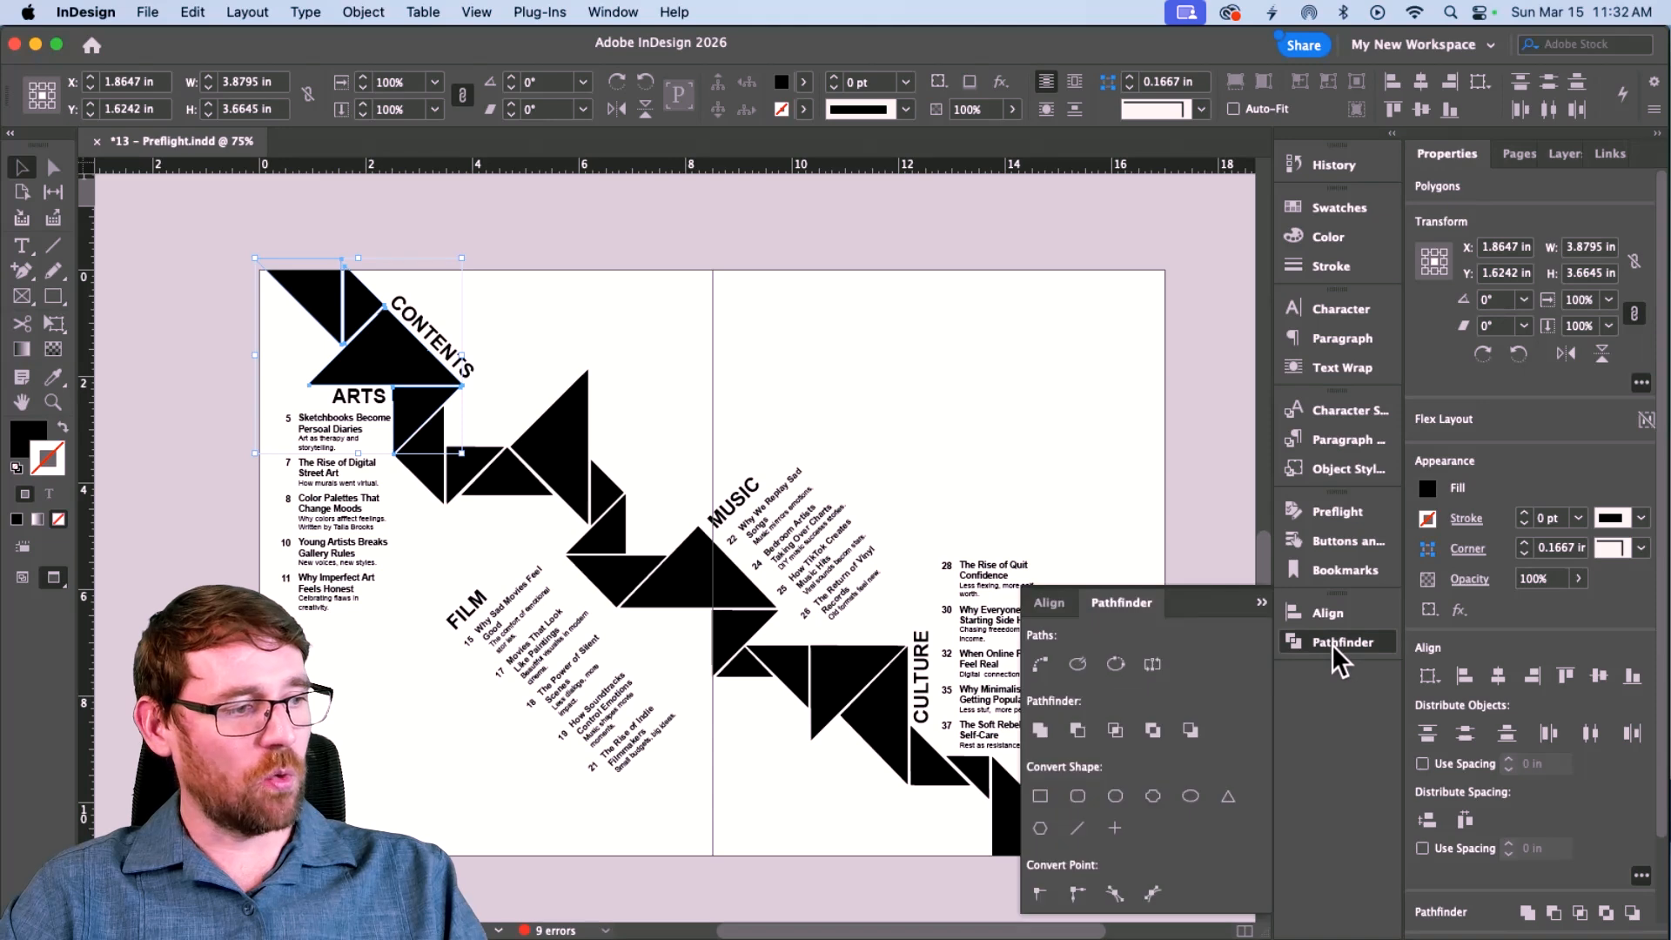
pyautogui.click(1039, 733)
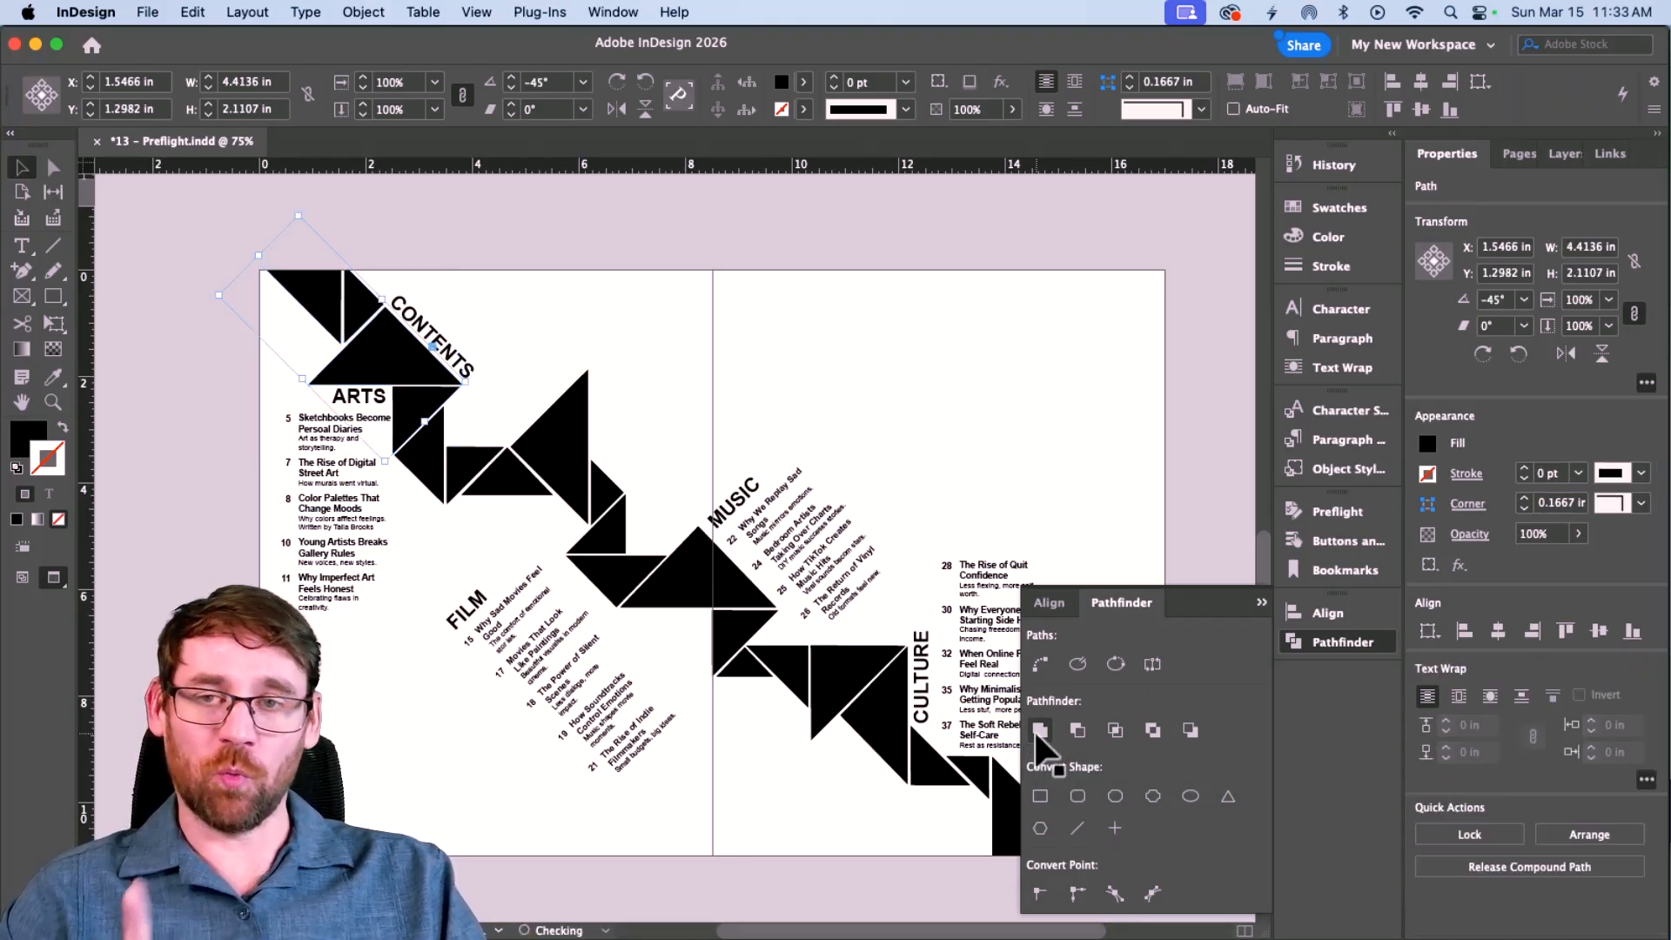
# Place fireeater.jpg into the merged shape and fill the frame proportionally.
pyautogui.press('super+d')
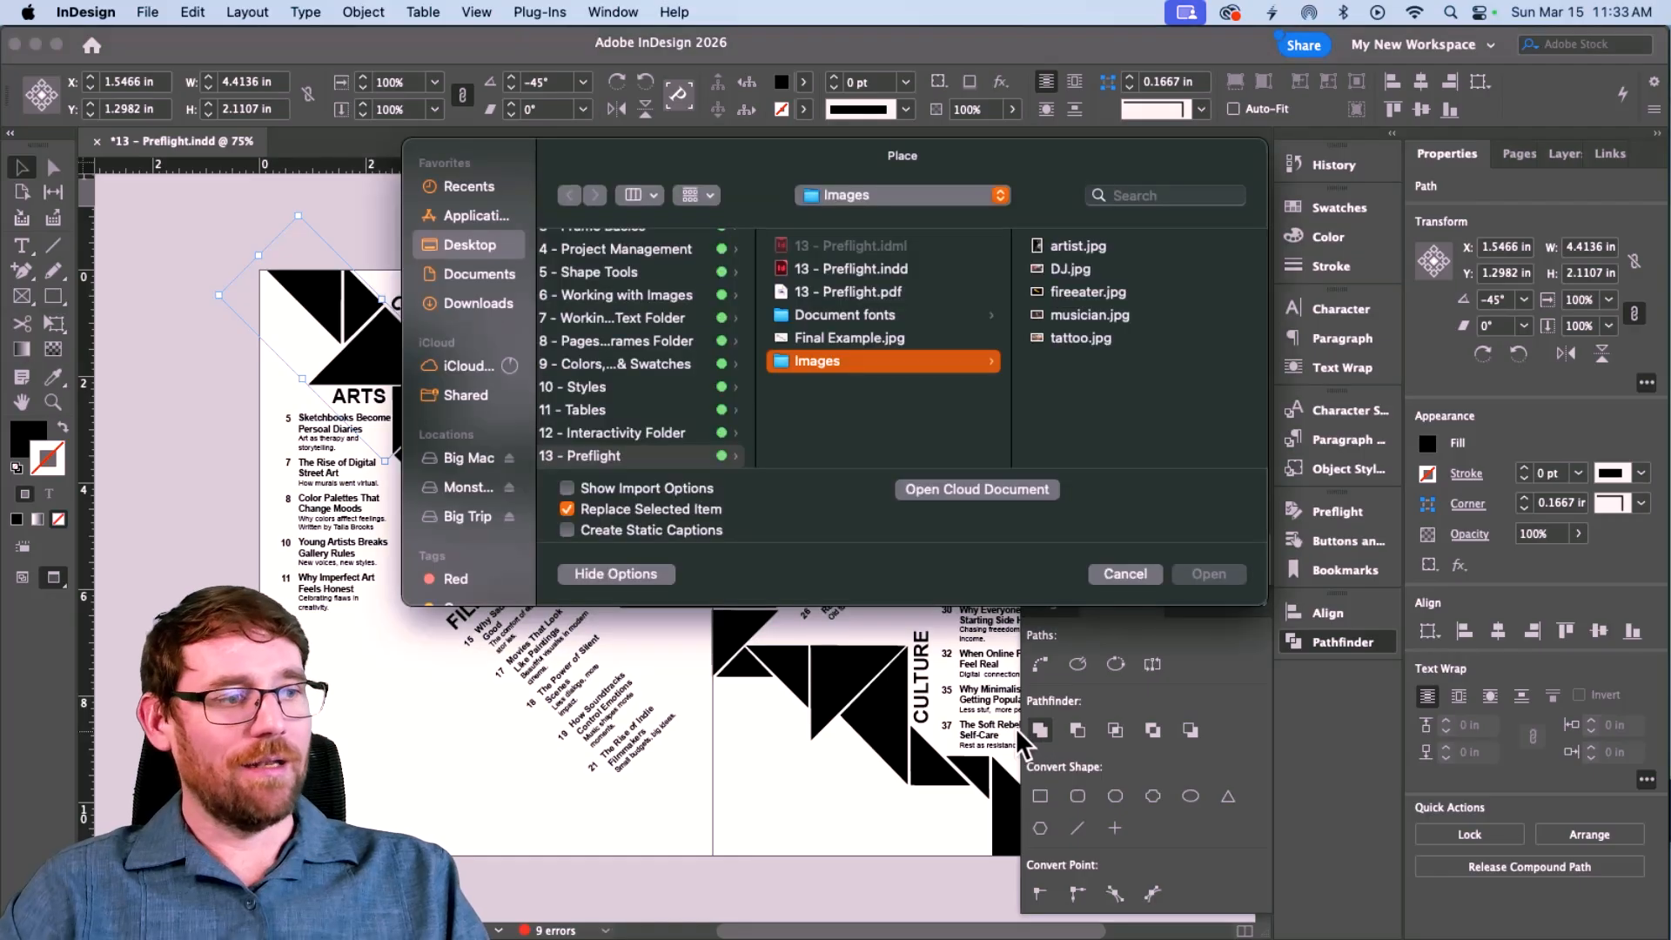
pyautogui.click(1074, 289)
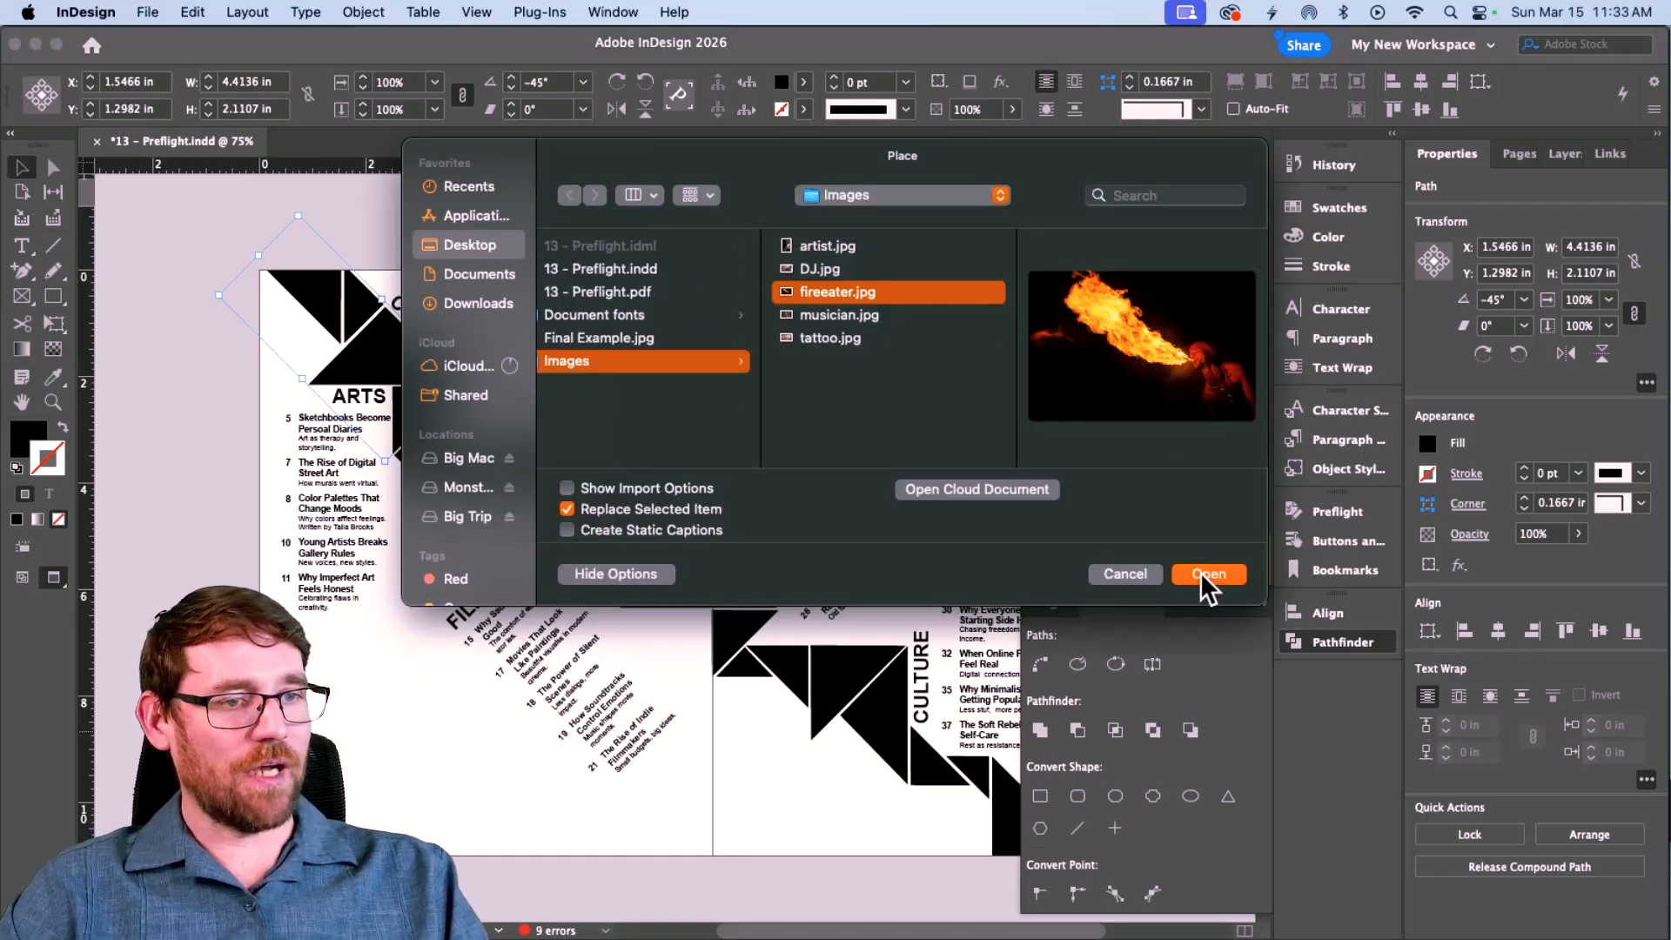
pyautogui.click(1199, 572)
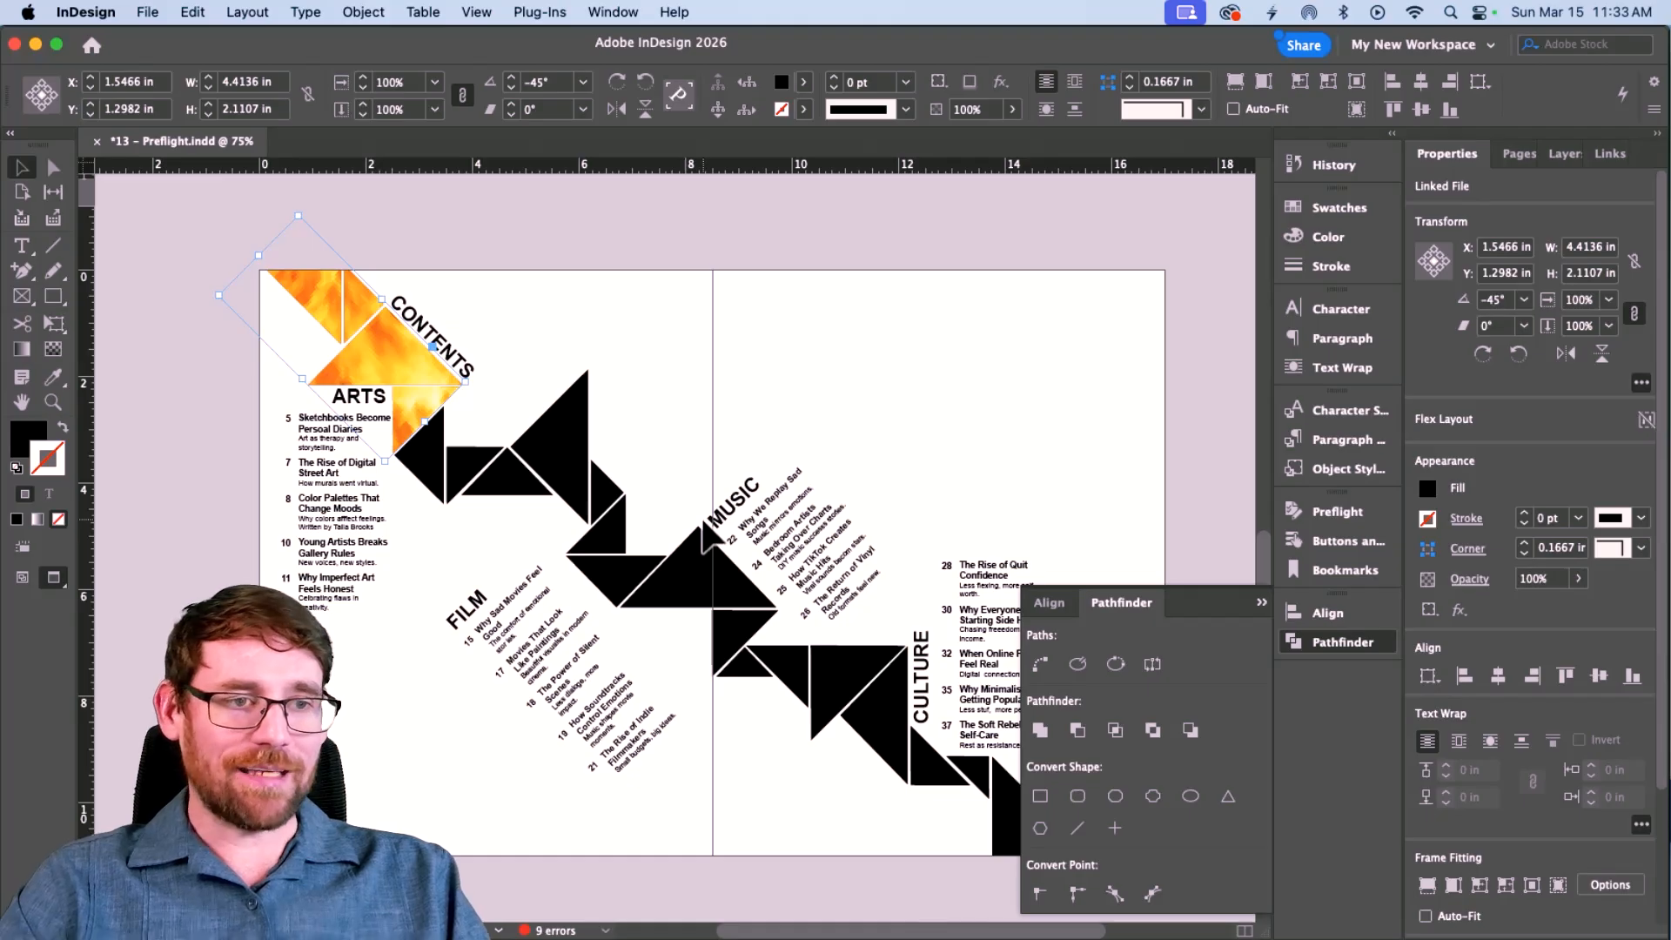
pyautogui.press('alt+shift+super+c')
# Shift the fire photo inside the shape and rotate it to about -32.5°.
pyautogui.press('a')
pyautogui.click(375, 339)
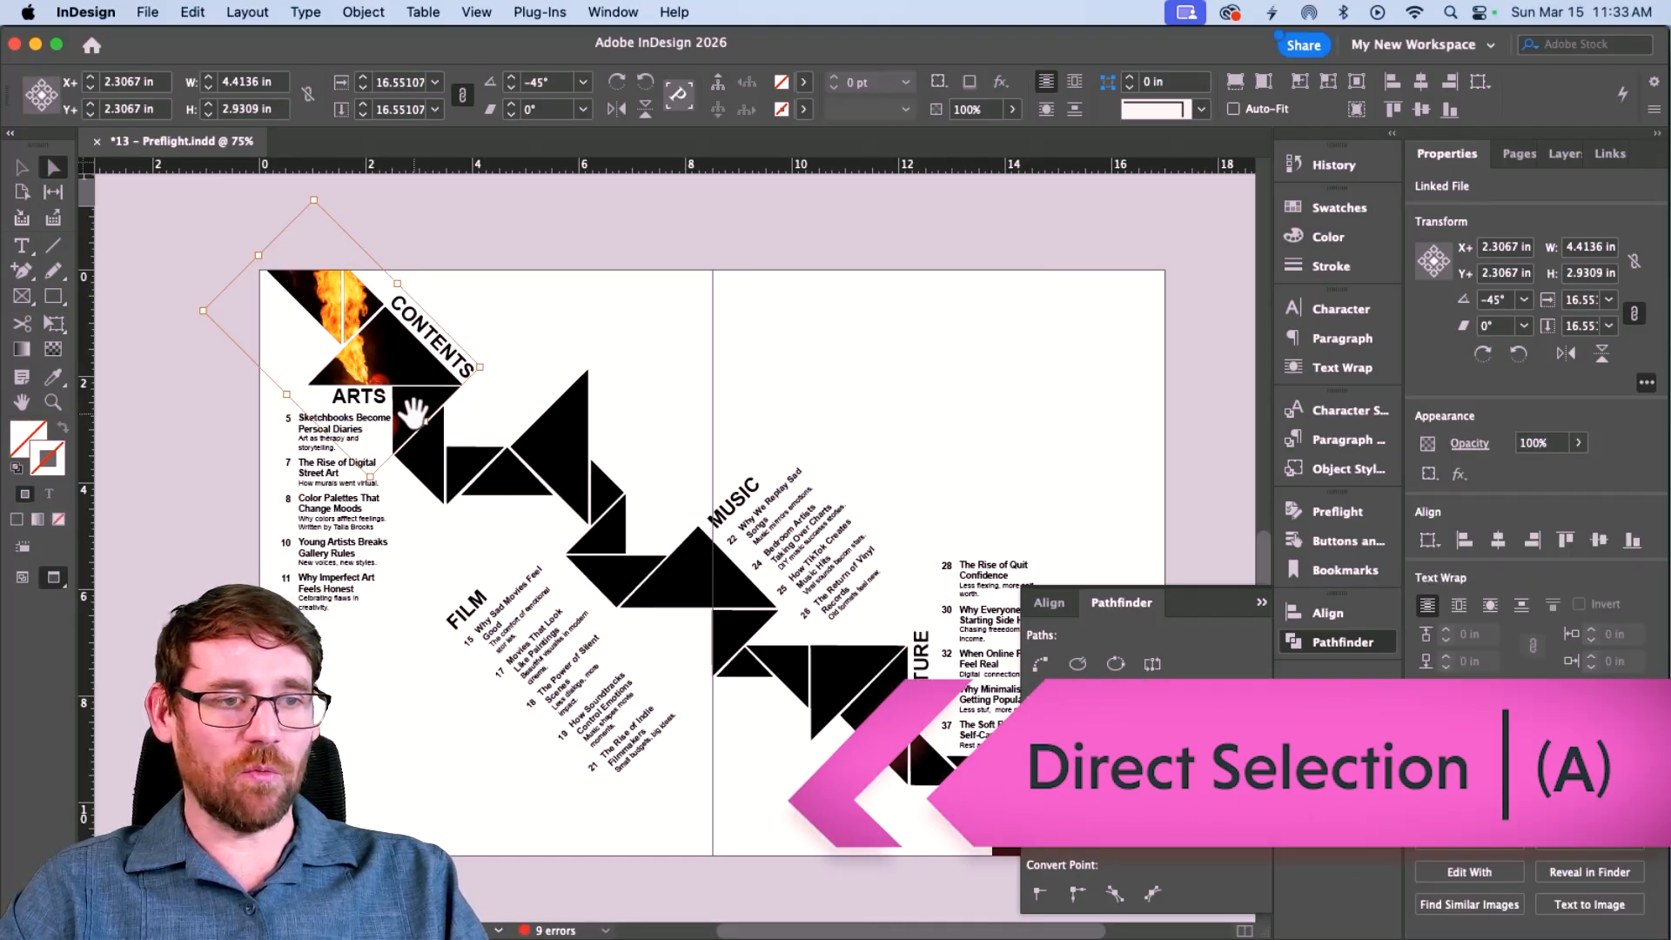
pyautogui.moveTo(424, 421); pyautogui.dragTo(438, 426)
pyautogui.press('v')
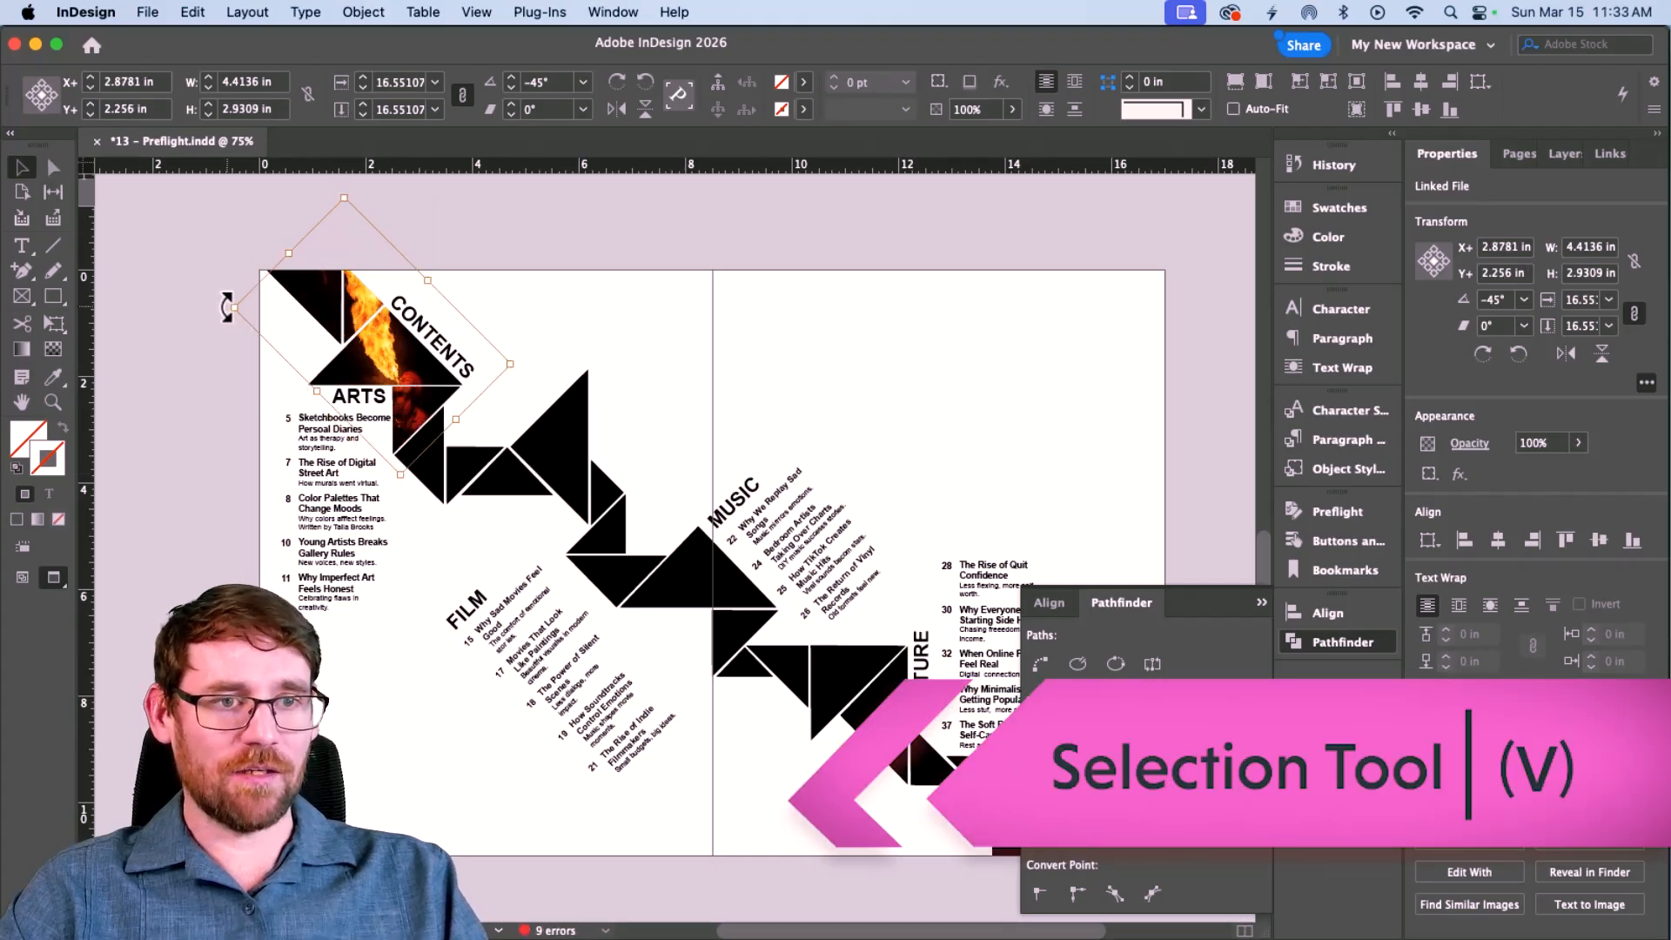
pyautogui.moveTo(226, 311)
pyautogui.mouseDown()
pyautogui.moveTo(211, 336)
pyautogui.moveTo(218, 319)
pyautogui.mouseUp()
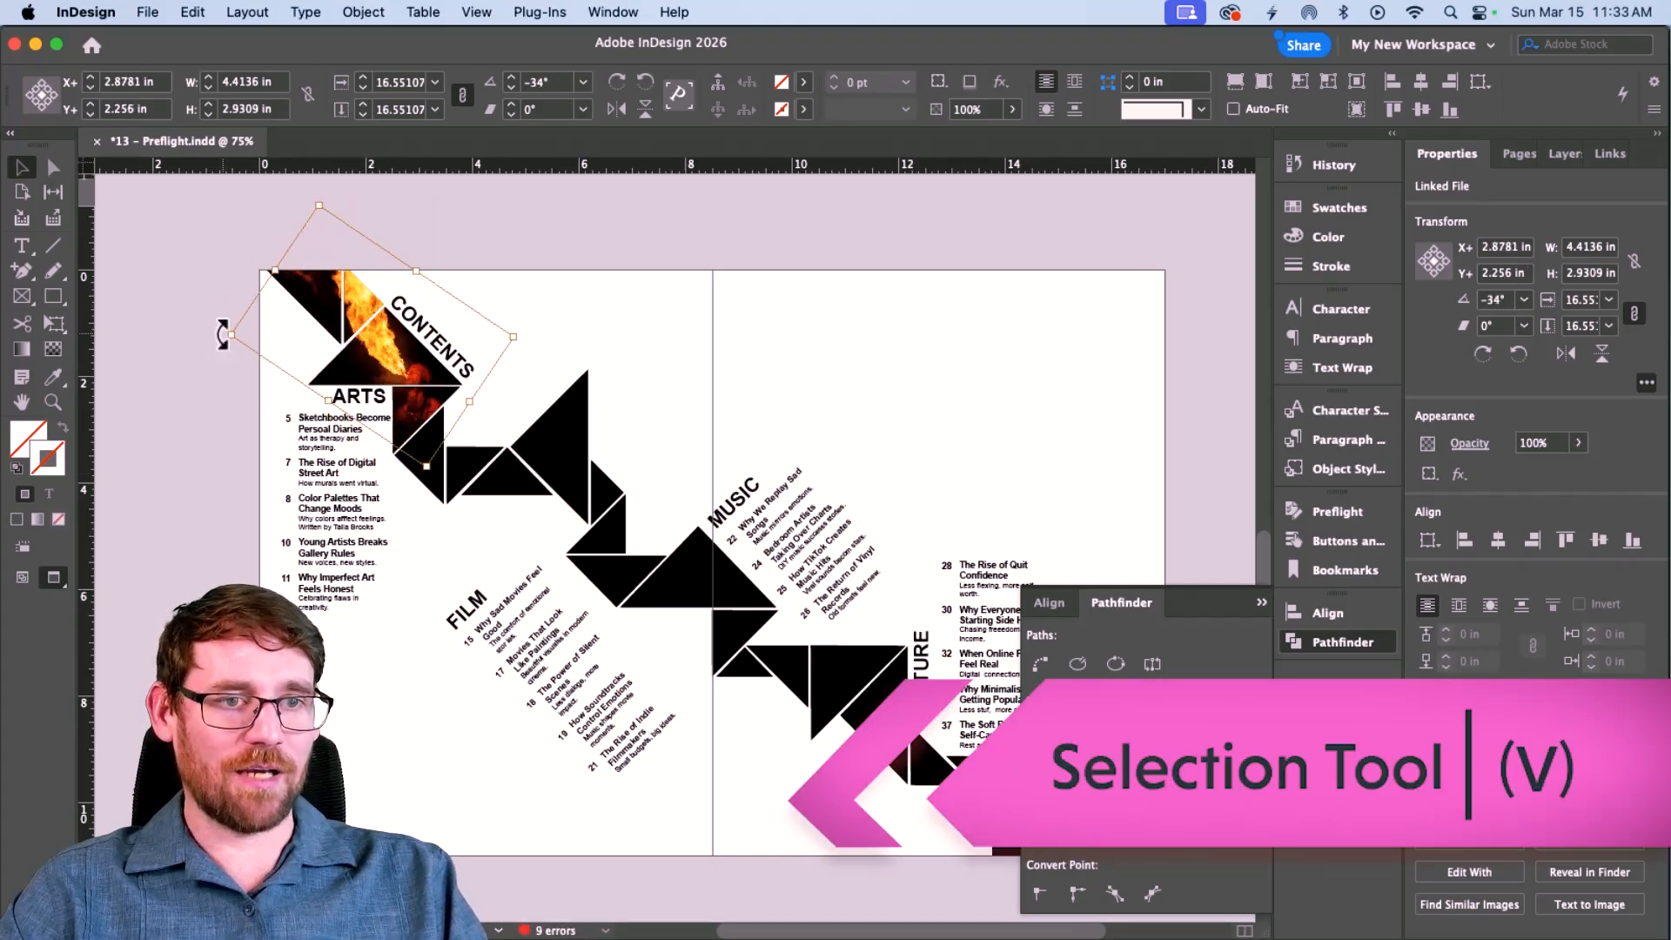
pyautogui.moveTo(391, 342); pyautogui.dragTo(382, 344)
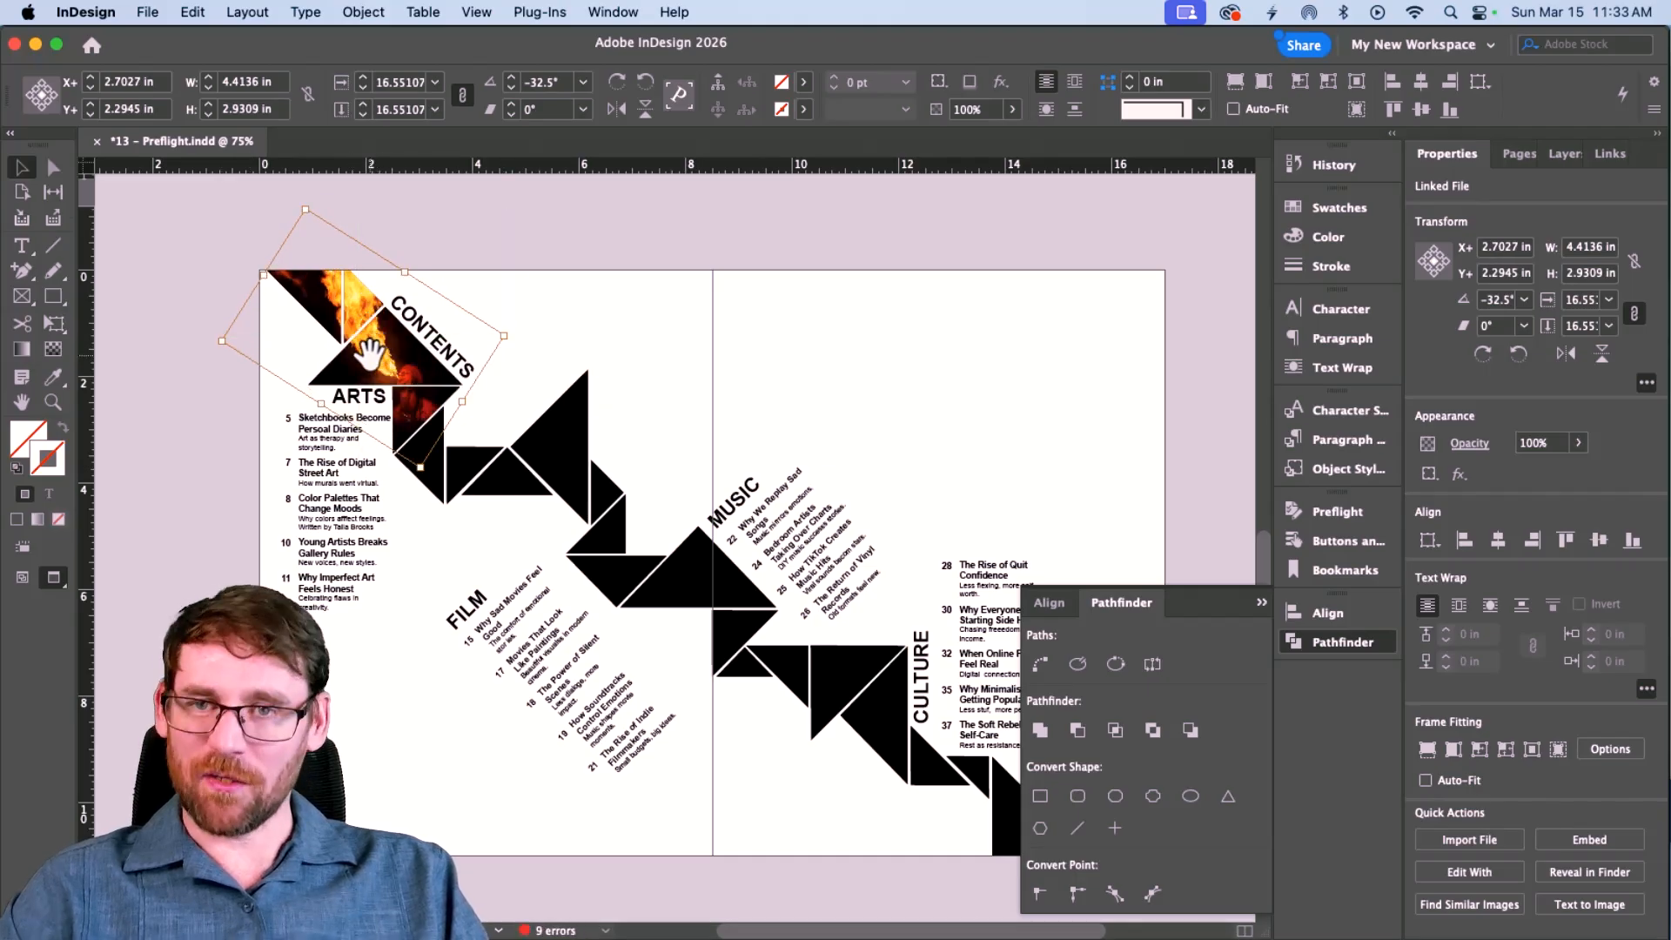
pyautogui.click(435, 486)
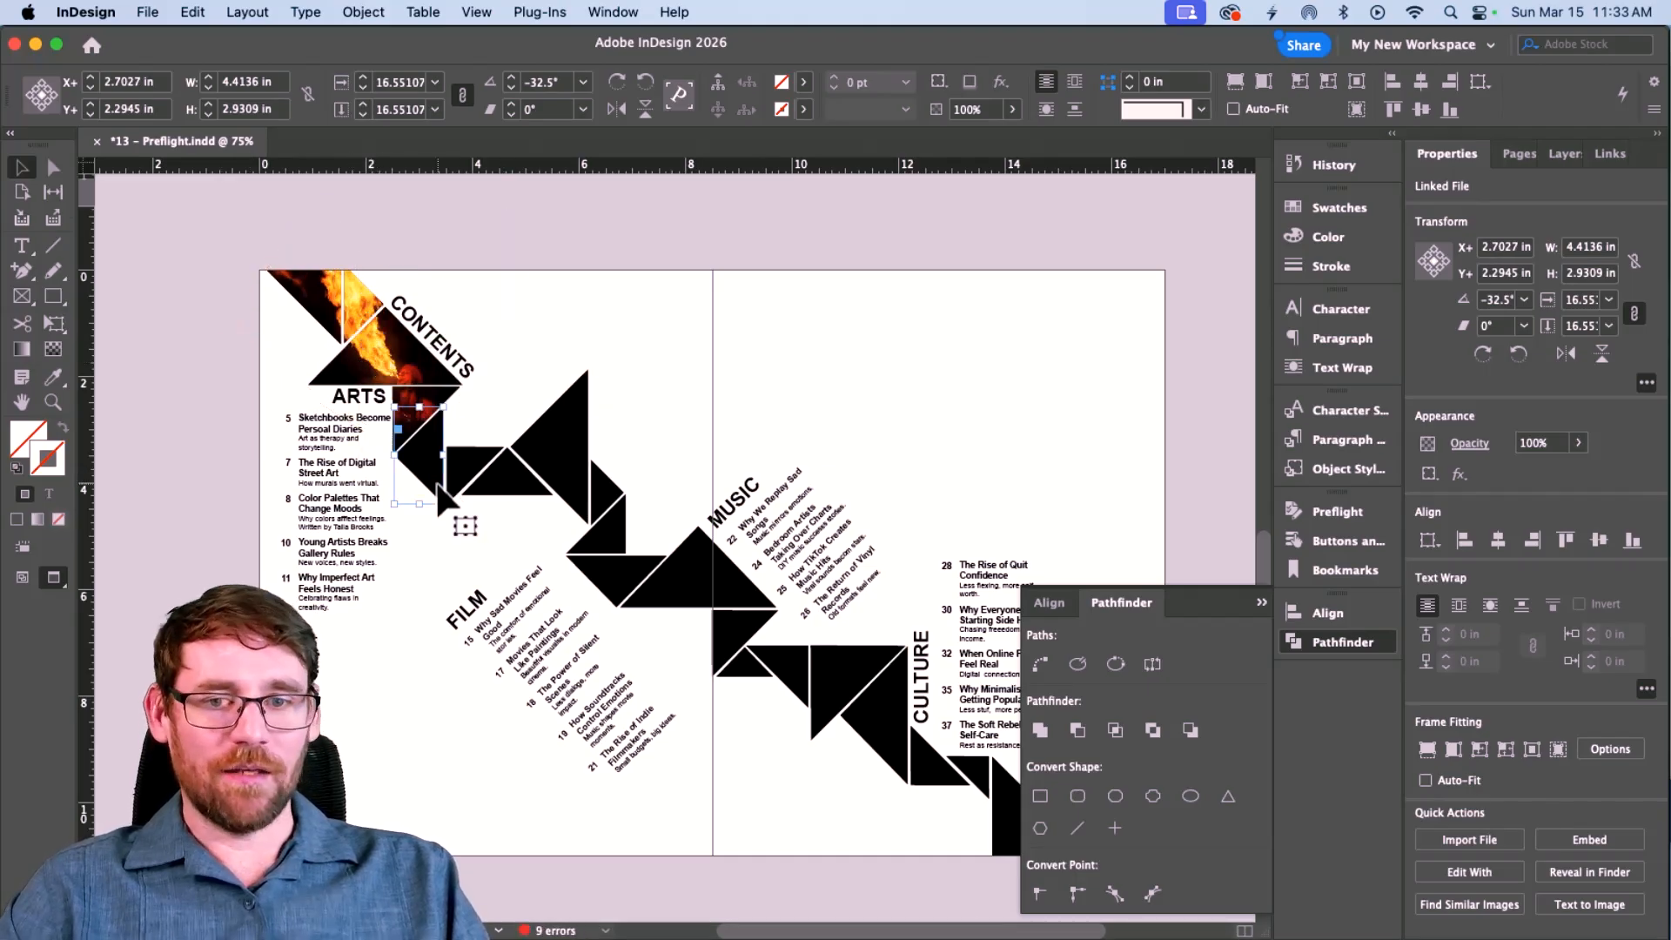
# Merge the triangles beside ARTS with Pathfinder Add and place artist.jpg into the shape.
pyautogui.keyDown('shift'); pyautogui.click(482, 490); pyautogui.keyUp('shift')
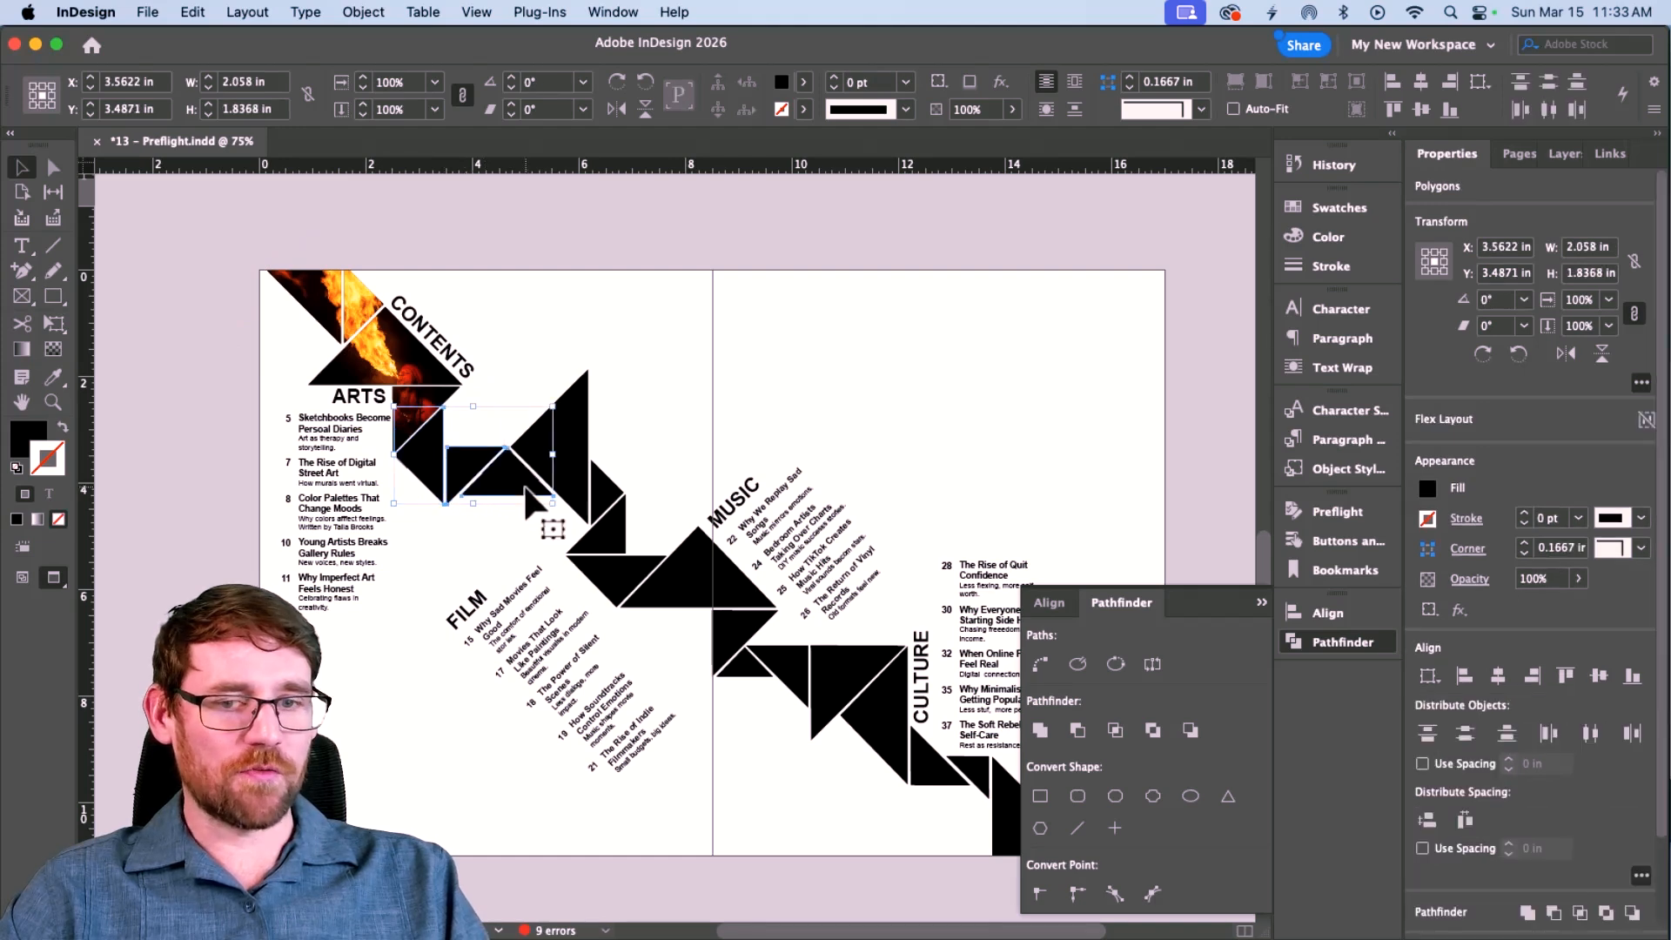
pyautogui.keyDown('shift'); pyautogui.click(574, 460); pyautogui.keyUp('shift')
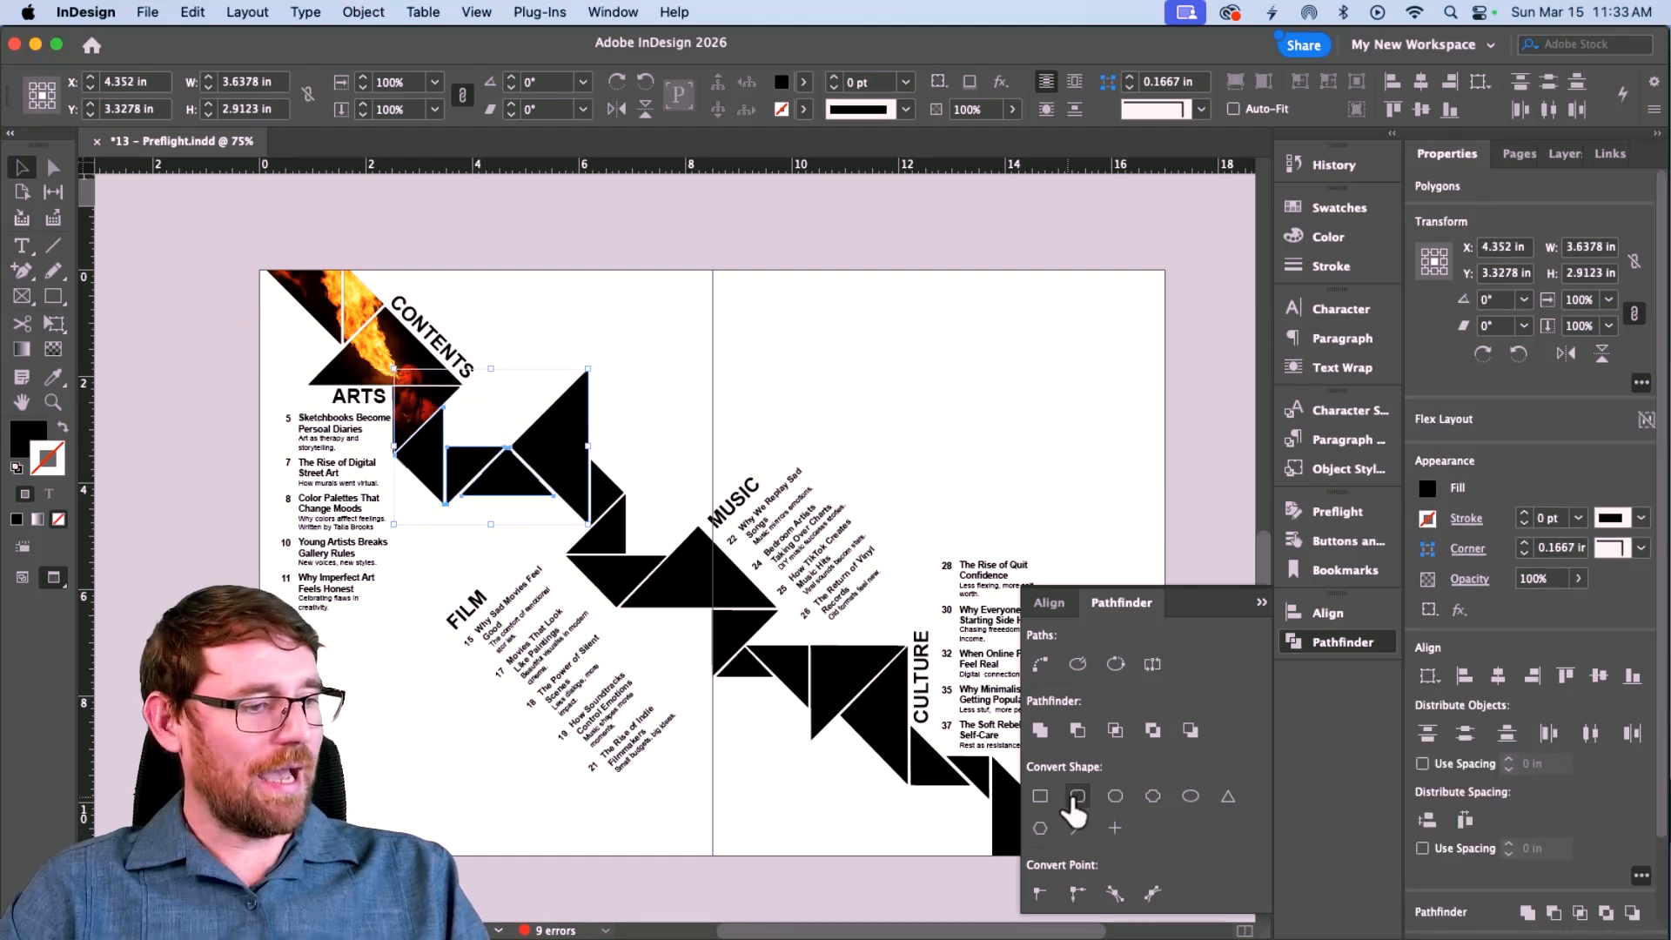
pyautogui.click(1041, 731)
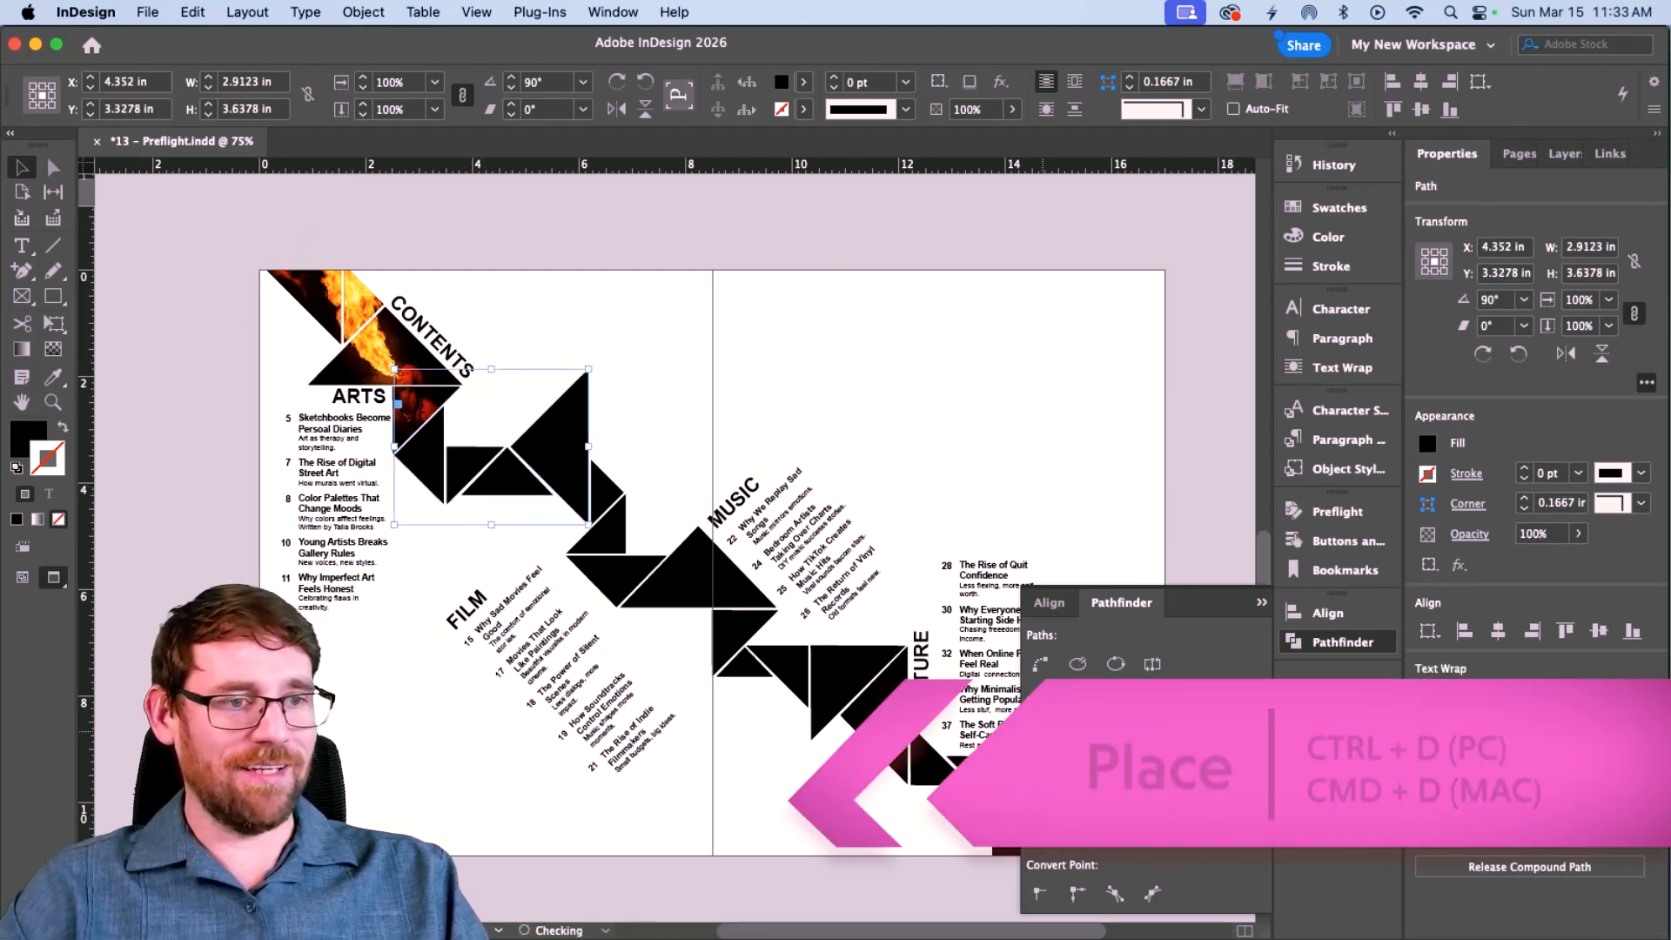
pyautogui.press('super+d')
pyautogui.click(1079, 251)
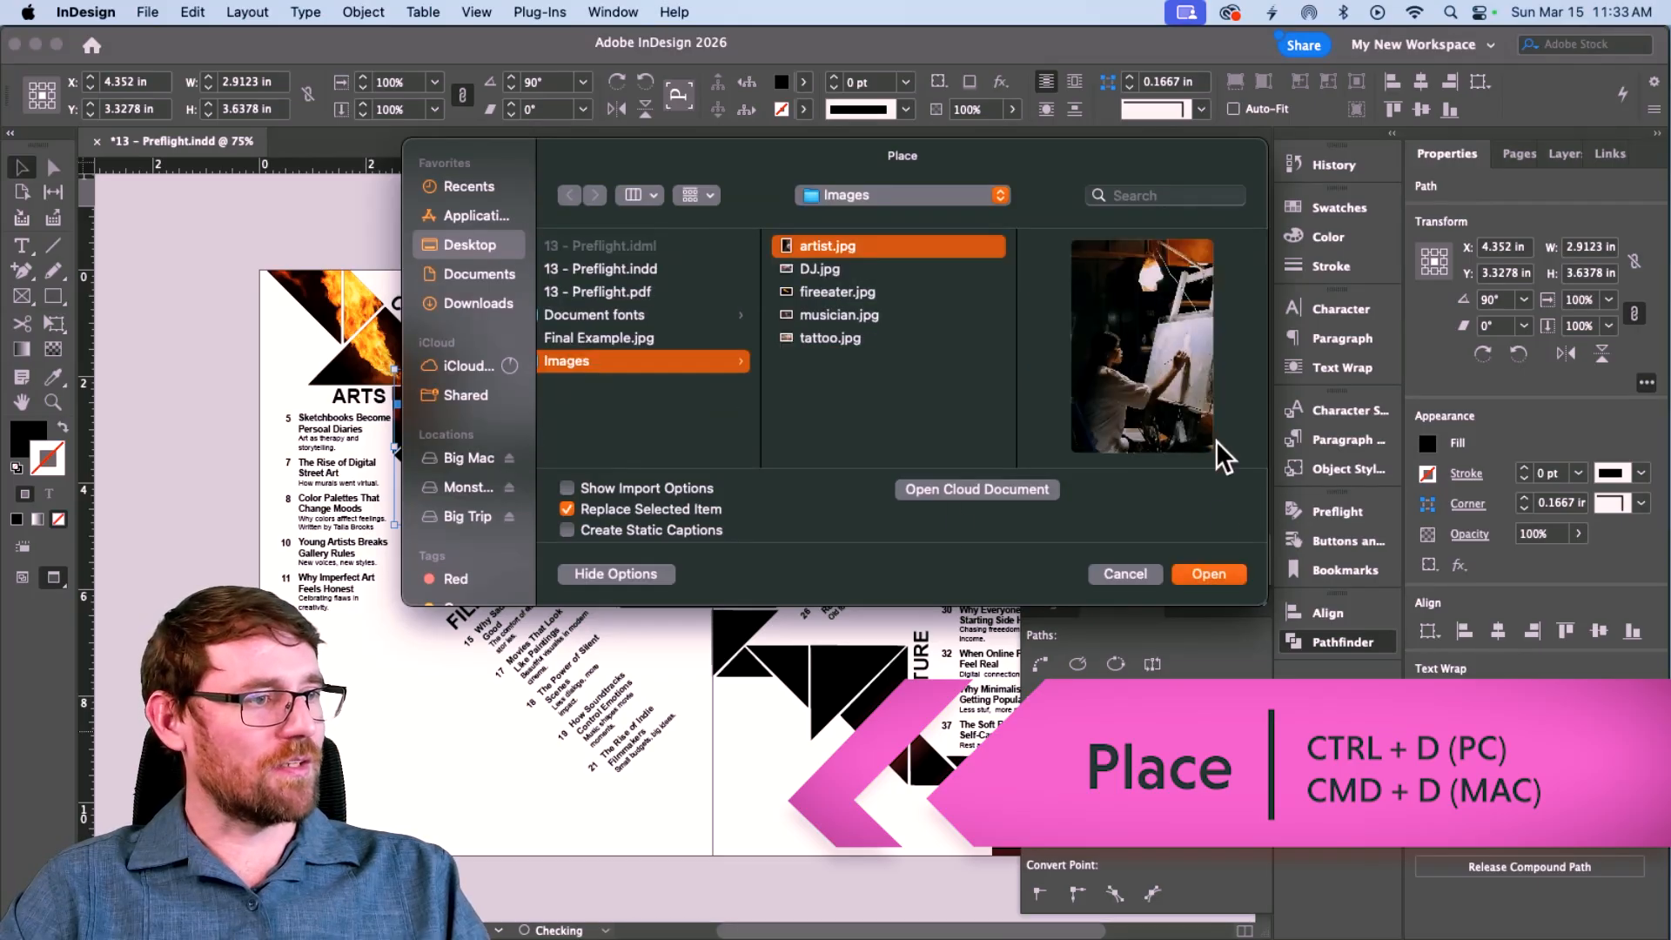
pyautogui.click(1203, 573)
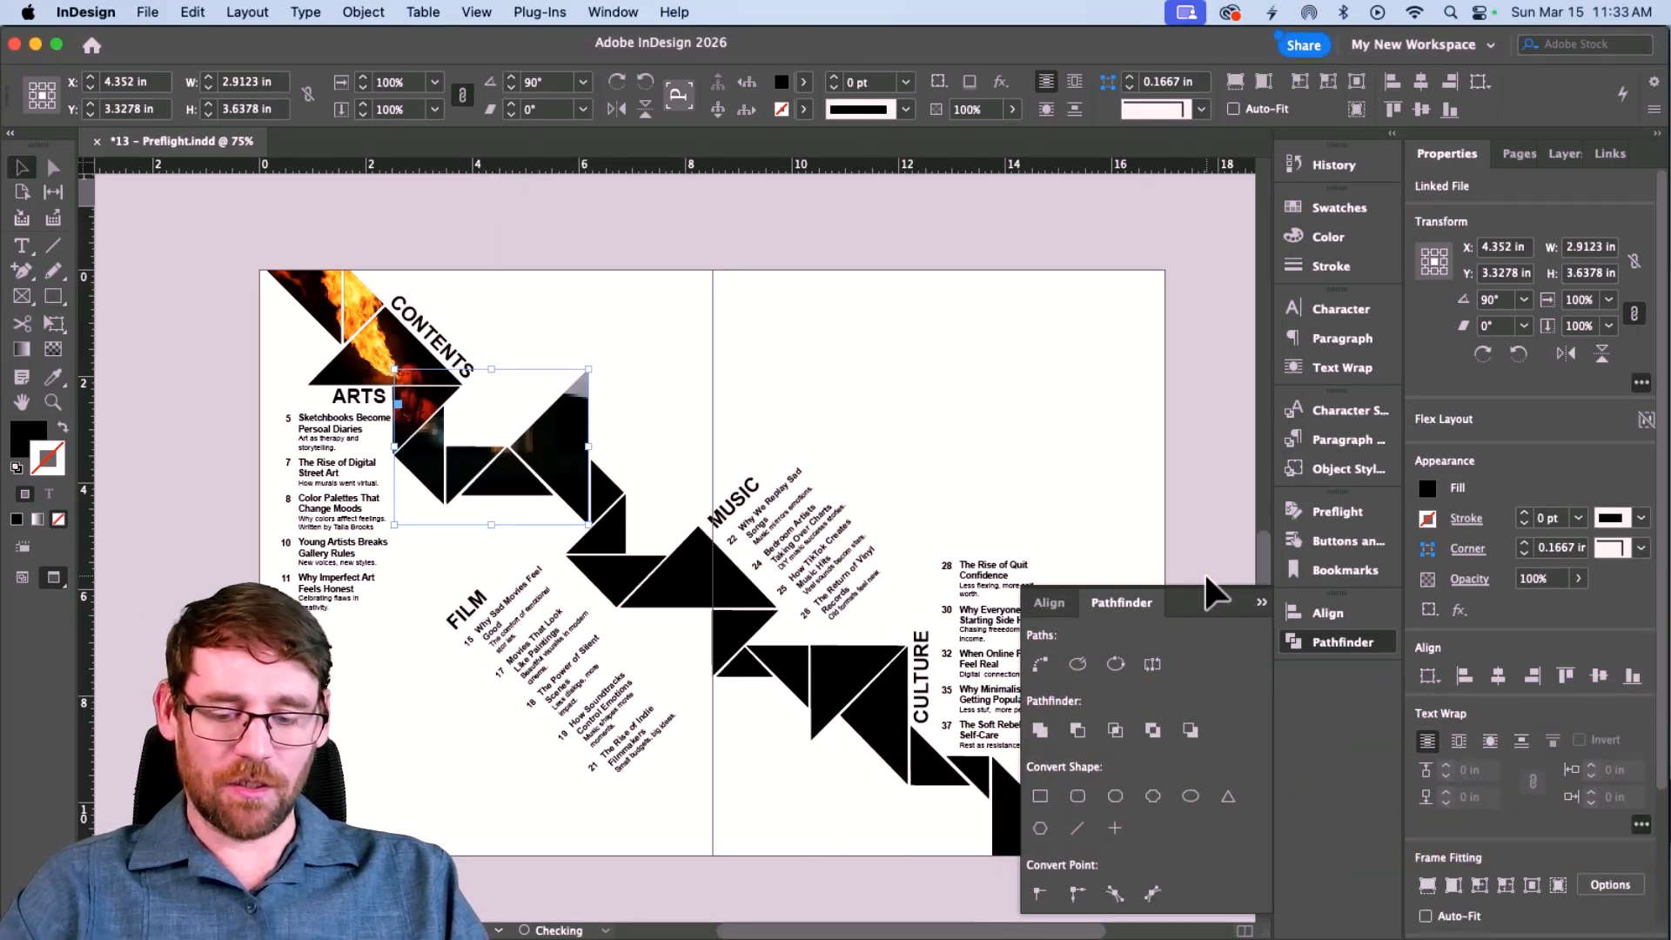
# Turn the artist photo upright to 0° and enlarge it inside its frame.
pyautogui.click(552, 445)
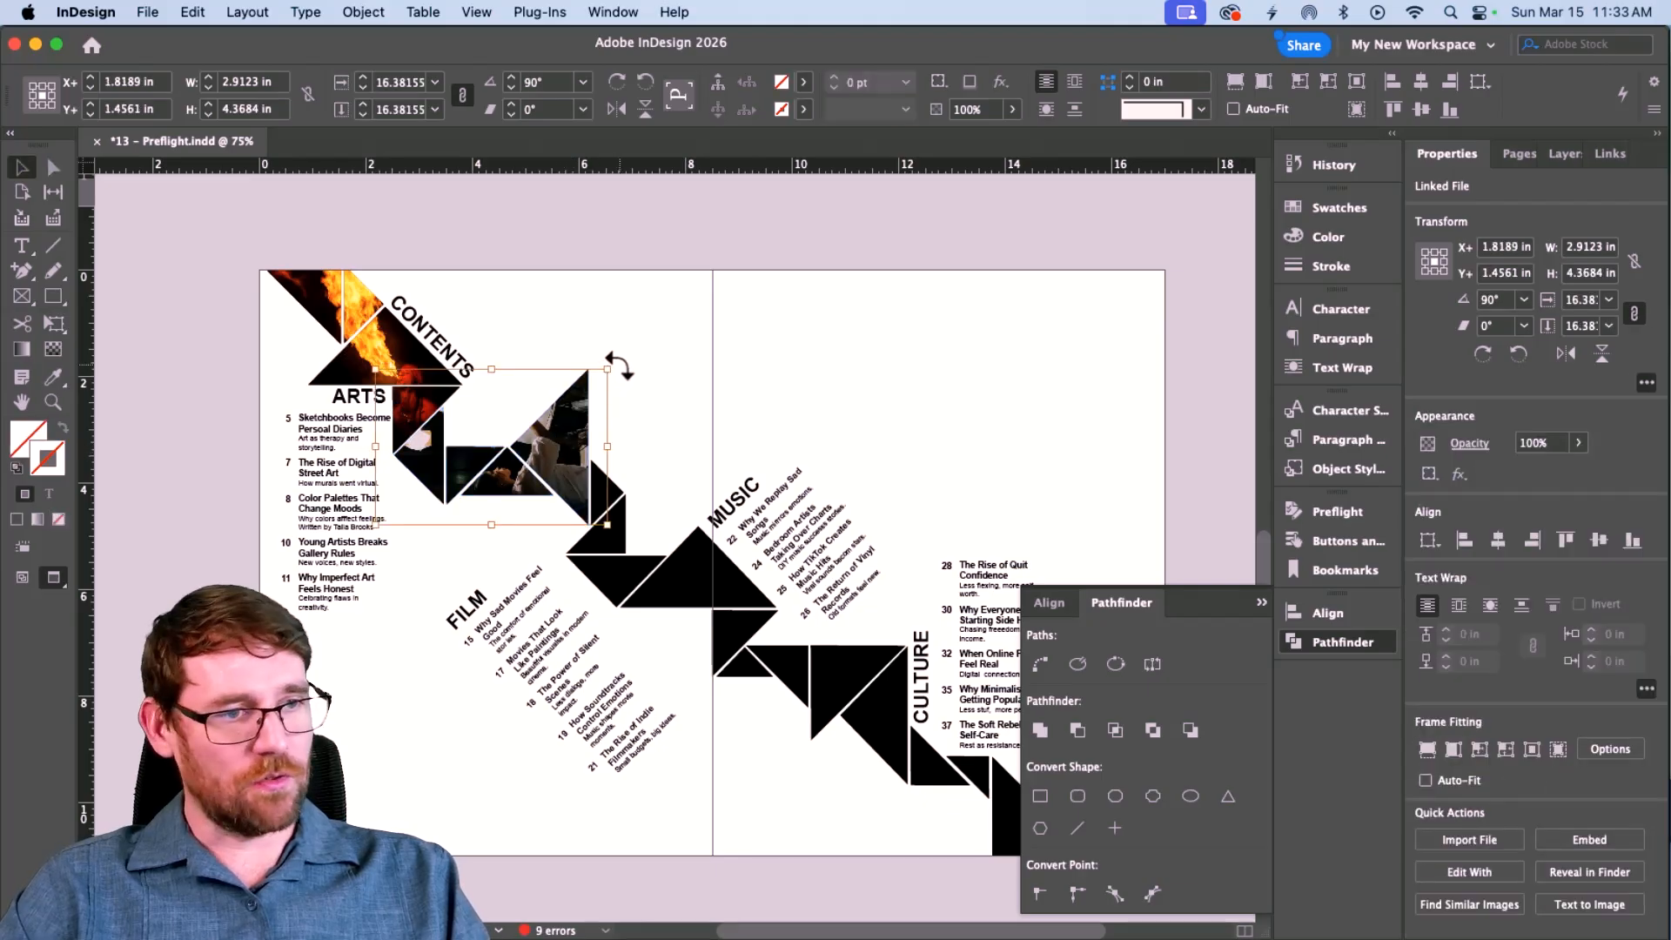
pyautogui.moveTo(609, 393); pyautogui.dragTo(594, 450)
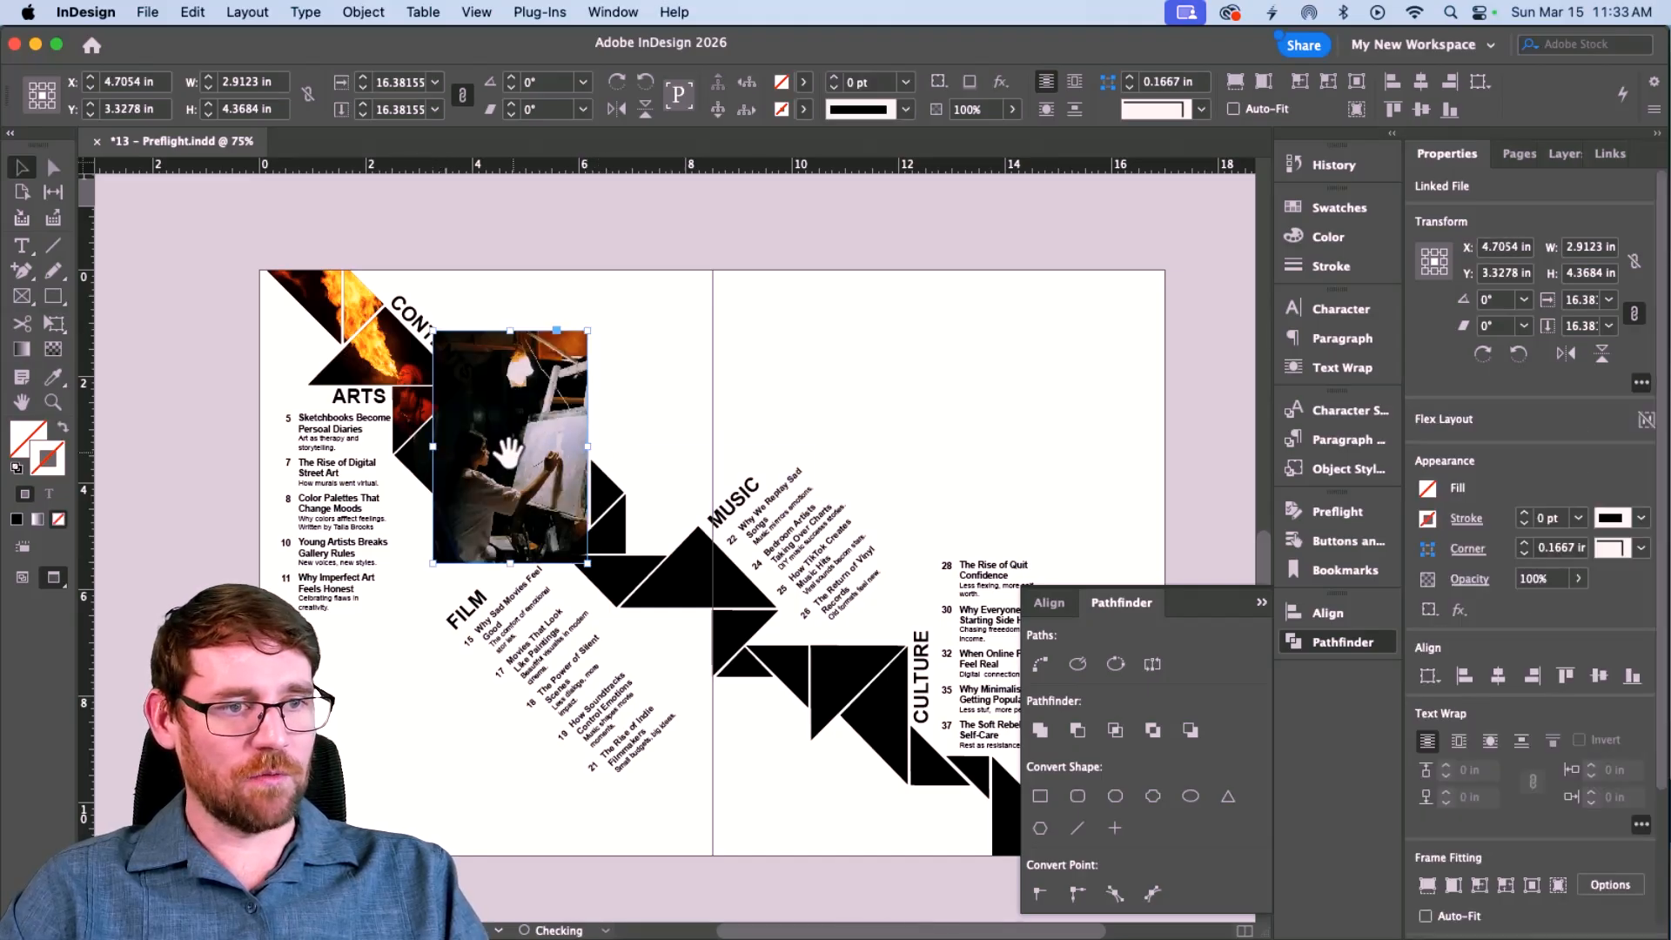
pyautogui.press('cmd+z')
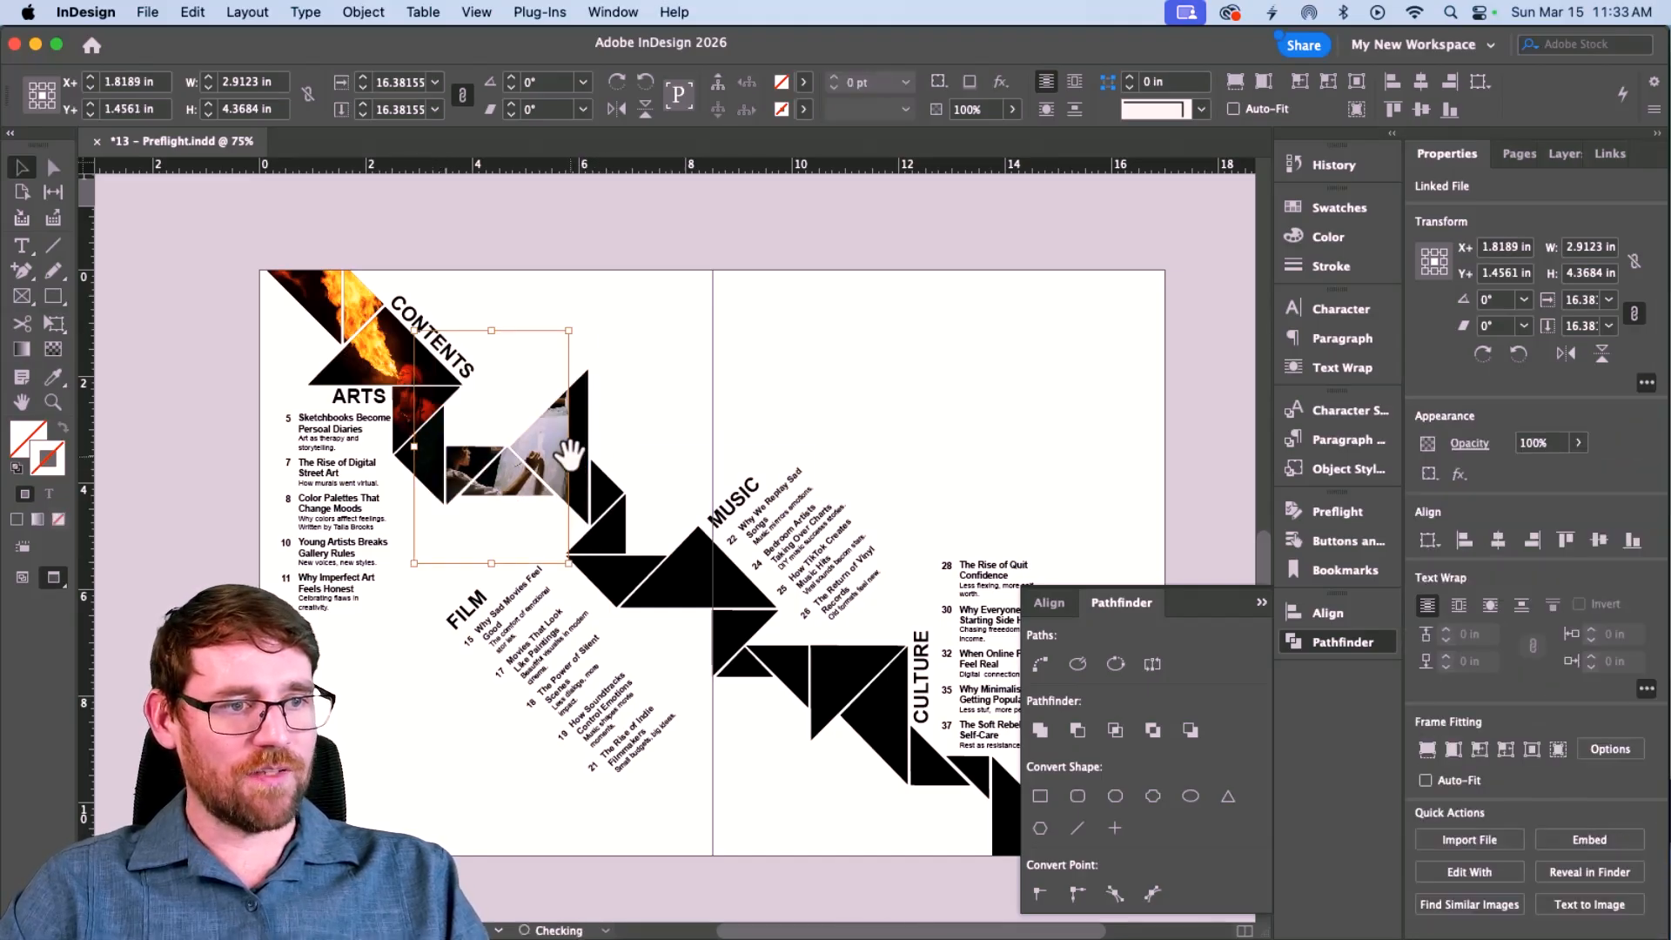
pyautogui.moveTo(570, 450); pyautogui.dragTo(603, 451)
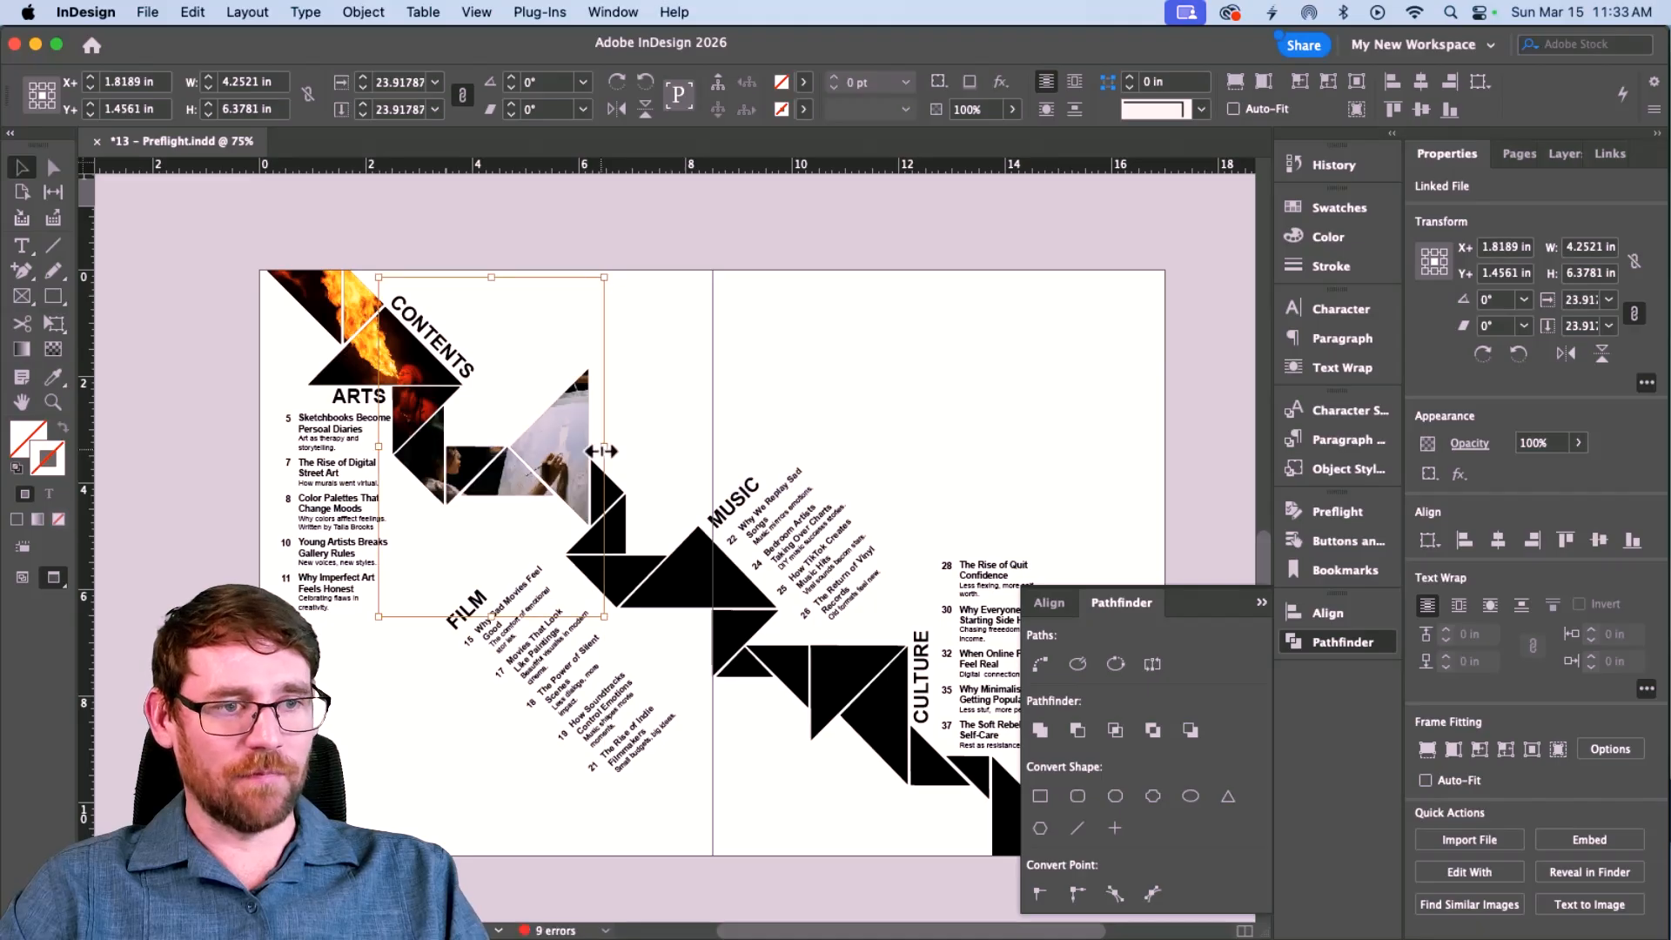
pyautogui.click(679, 450)
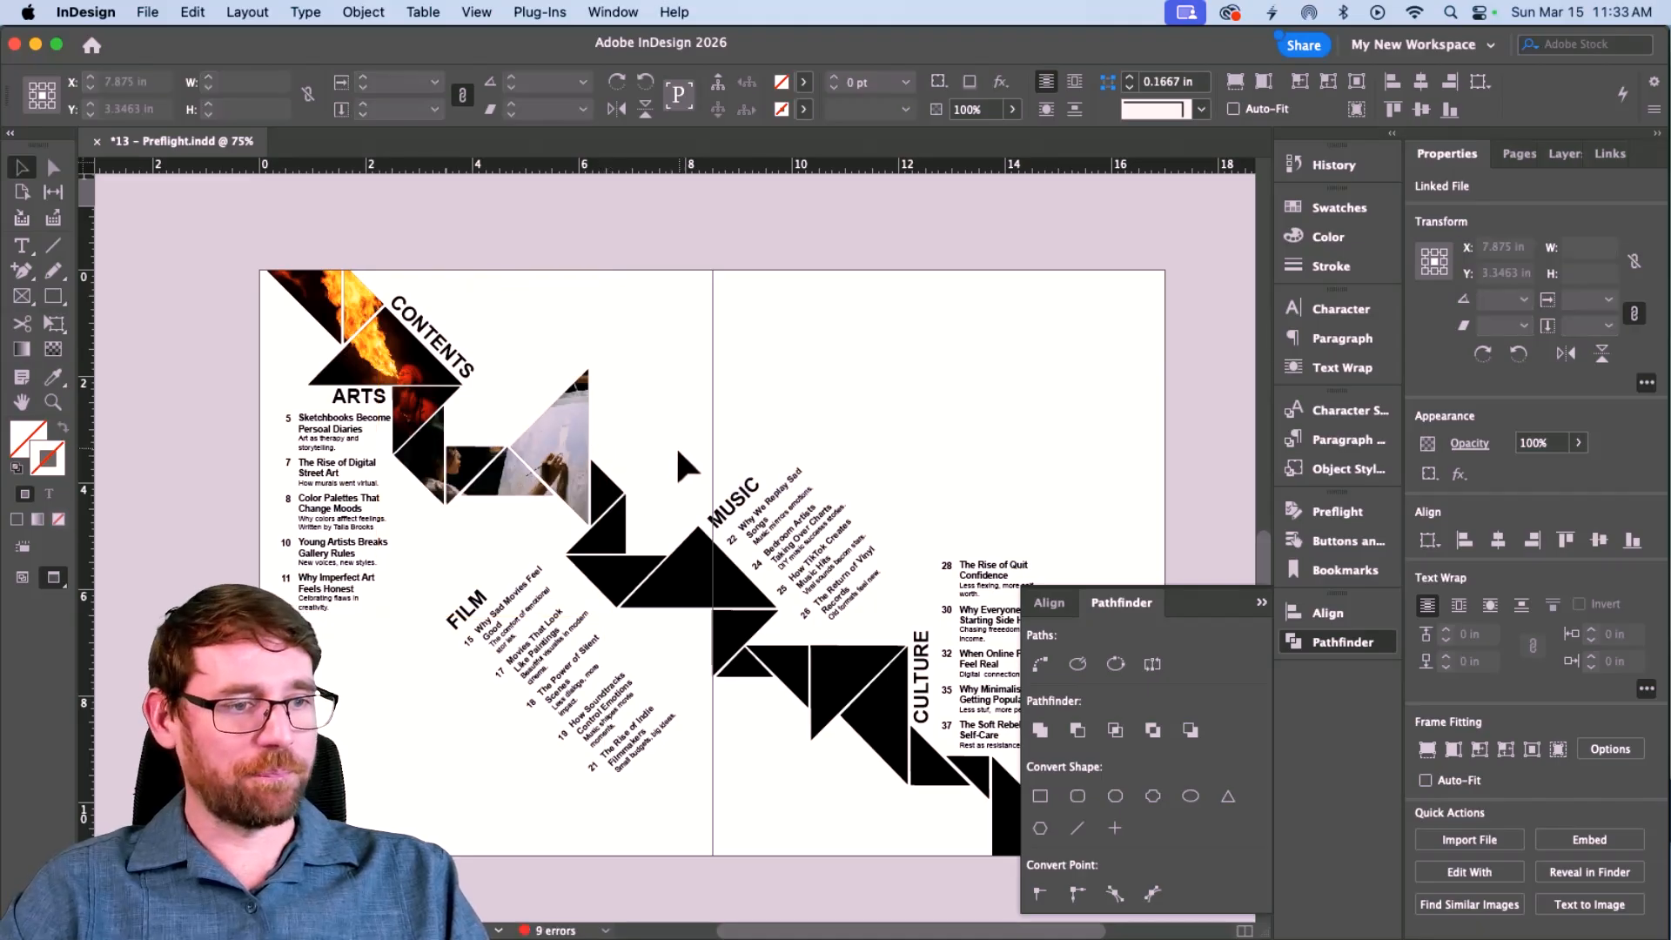
# Merge three triangles beside MUSIC and place musician.jpg, filling the frame proportionally.
pyautogui.click(606, 496)
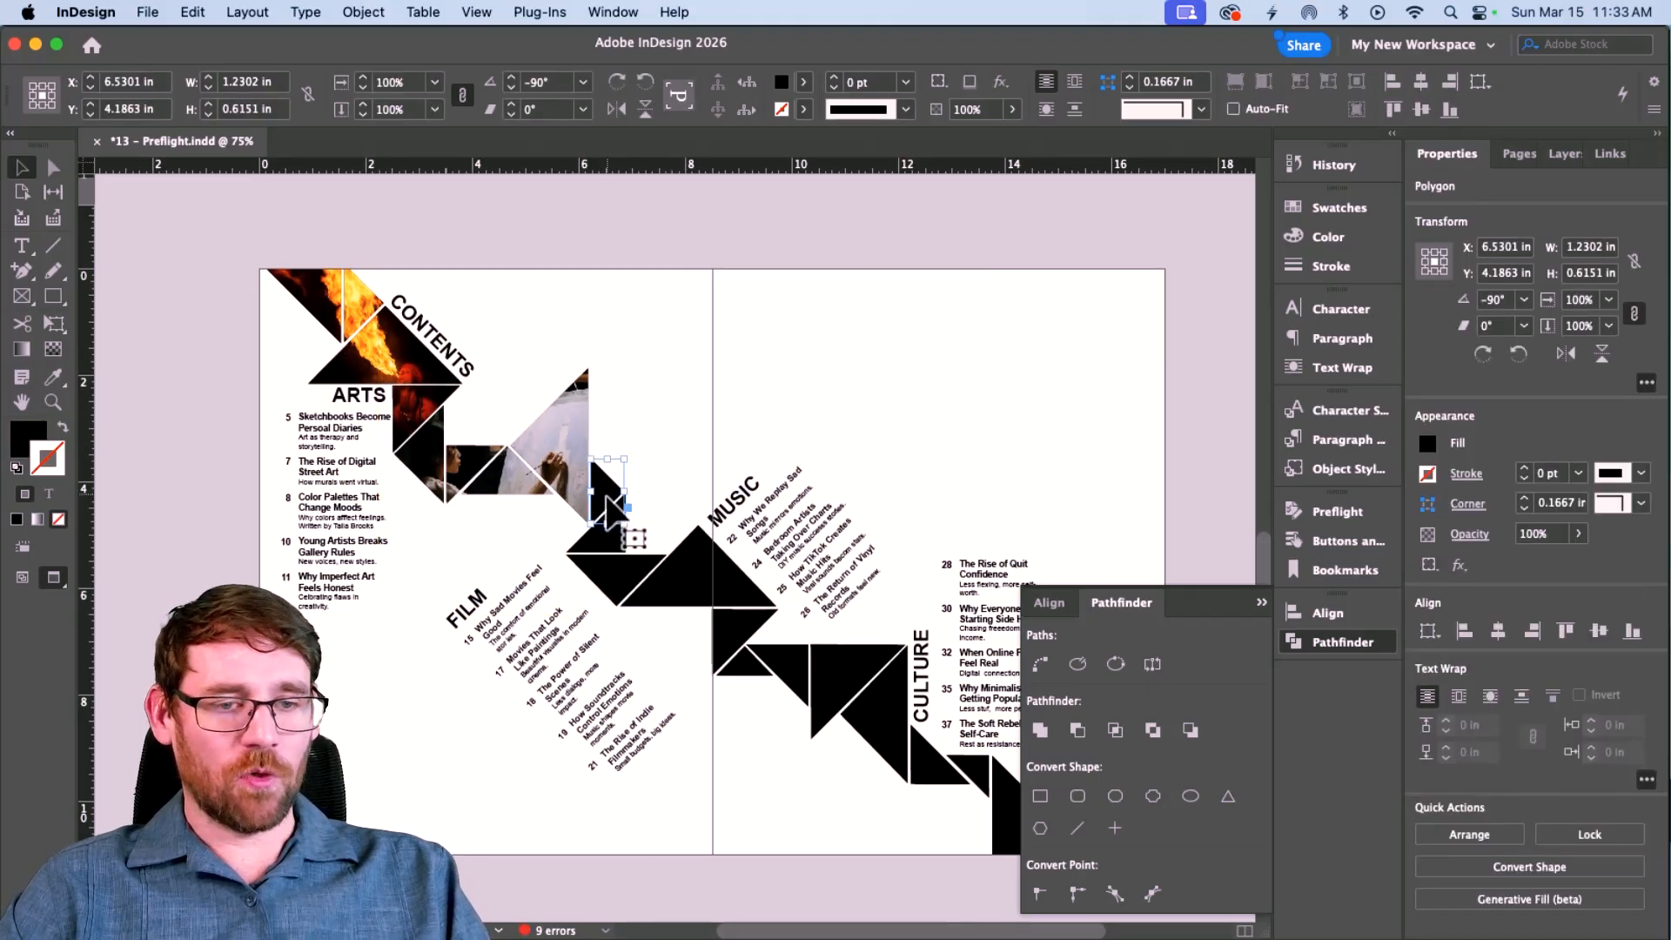
pyautogui.keyDown('shift'); pyautogui.click(617, 570); pyautogui.keyUp('shift')
pyautogui.keyDown('shift'); pyautogui.click(710, 585); pyautogui.keyUp('shift')
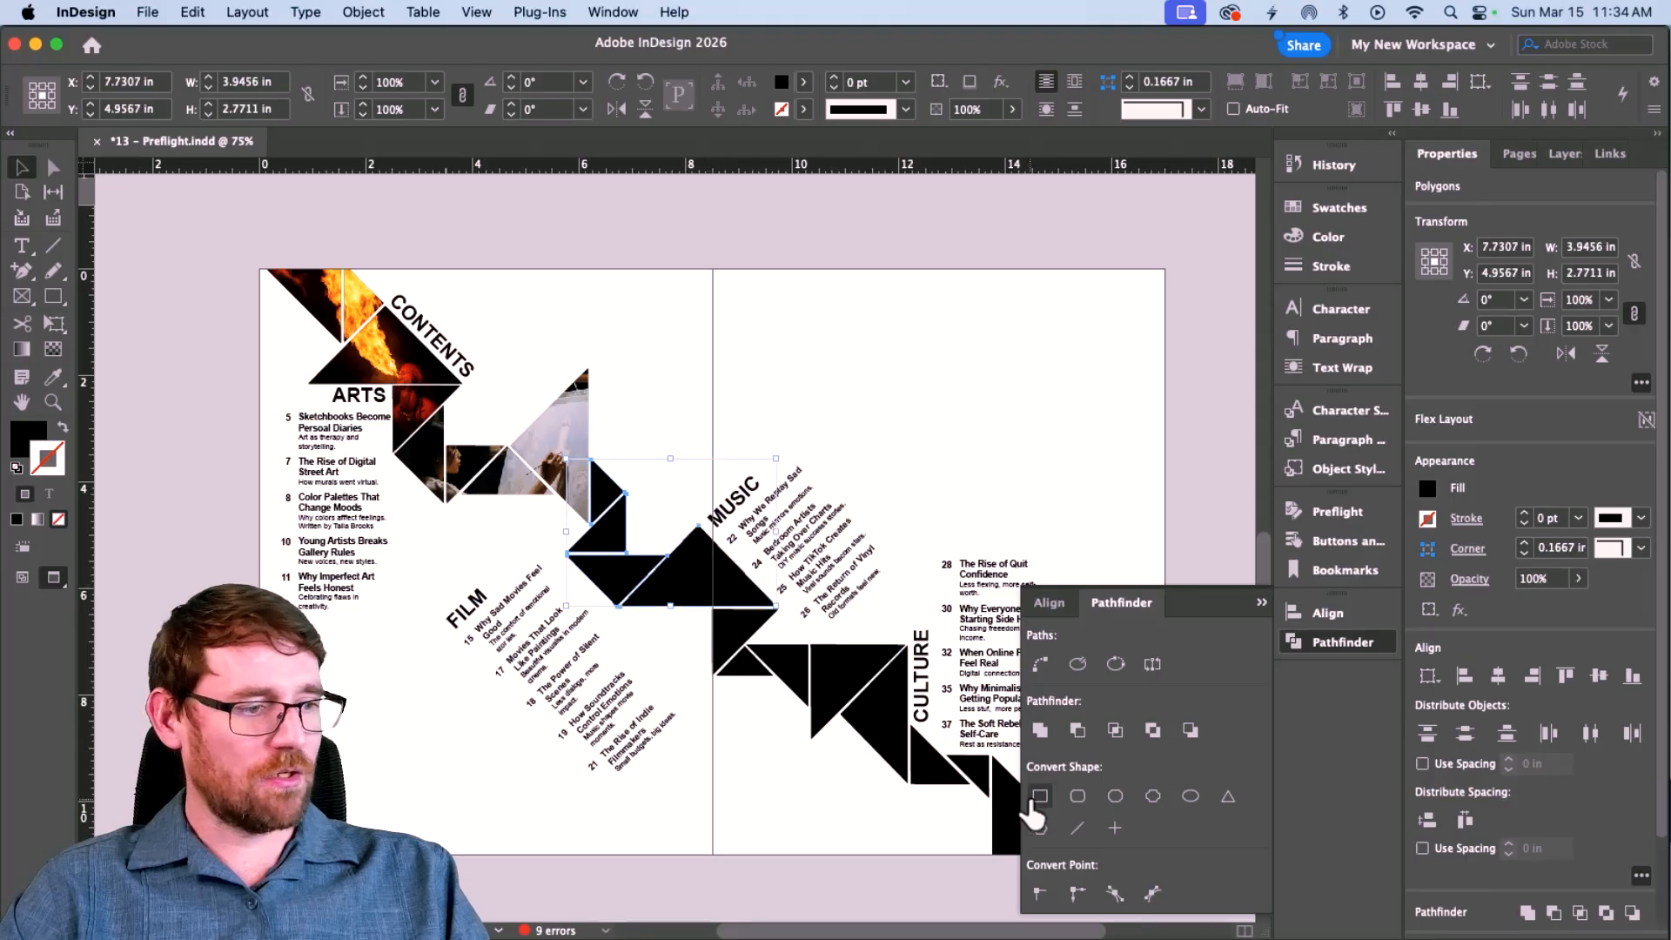
pyautogui.click(1040, 731)
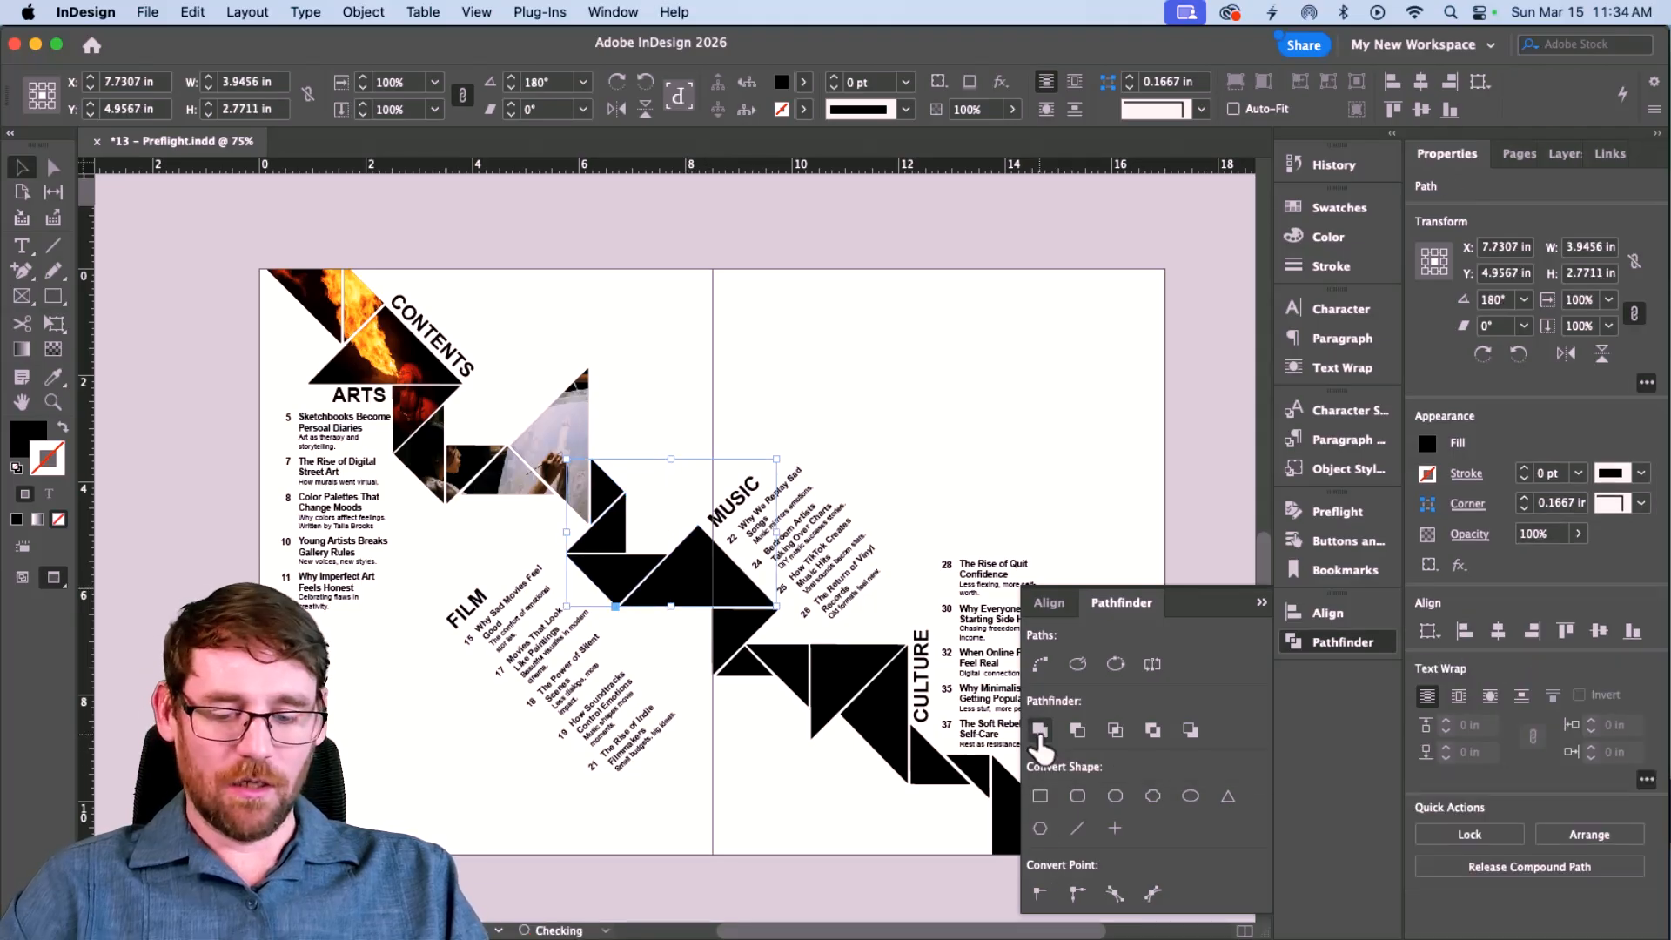
pyautogui.press('super+d')
pyautogui.click(1101, 315)
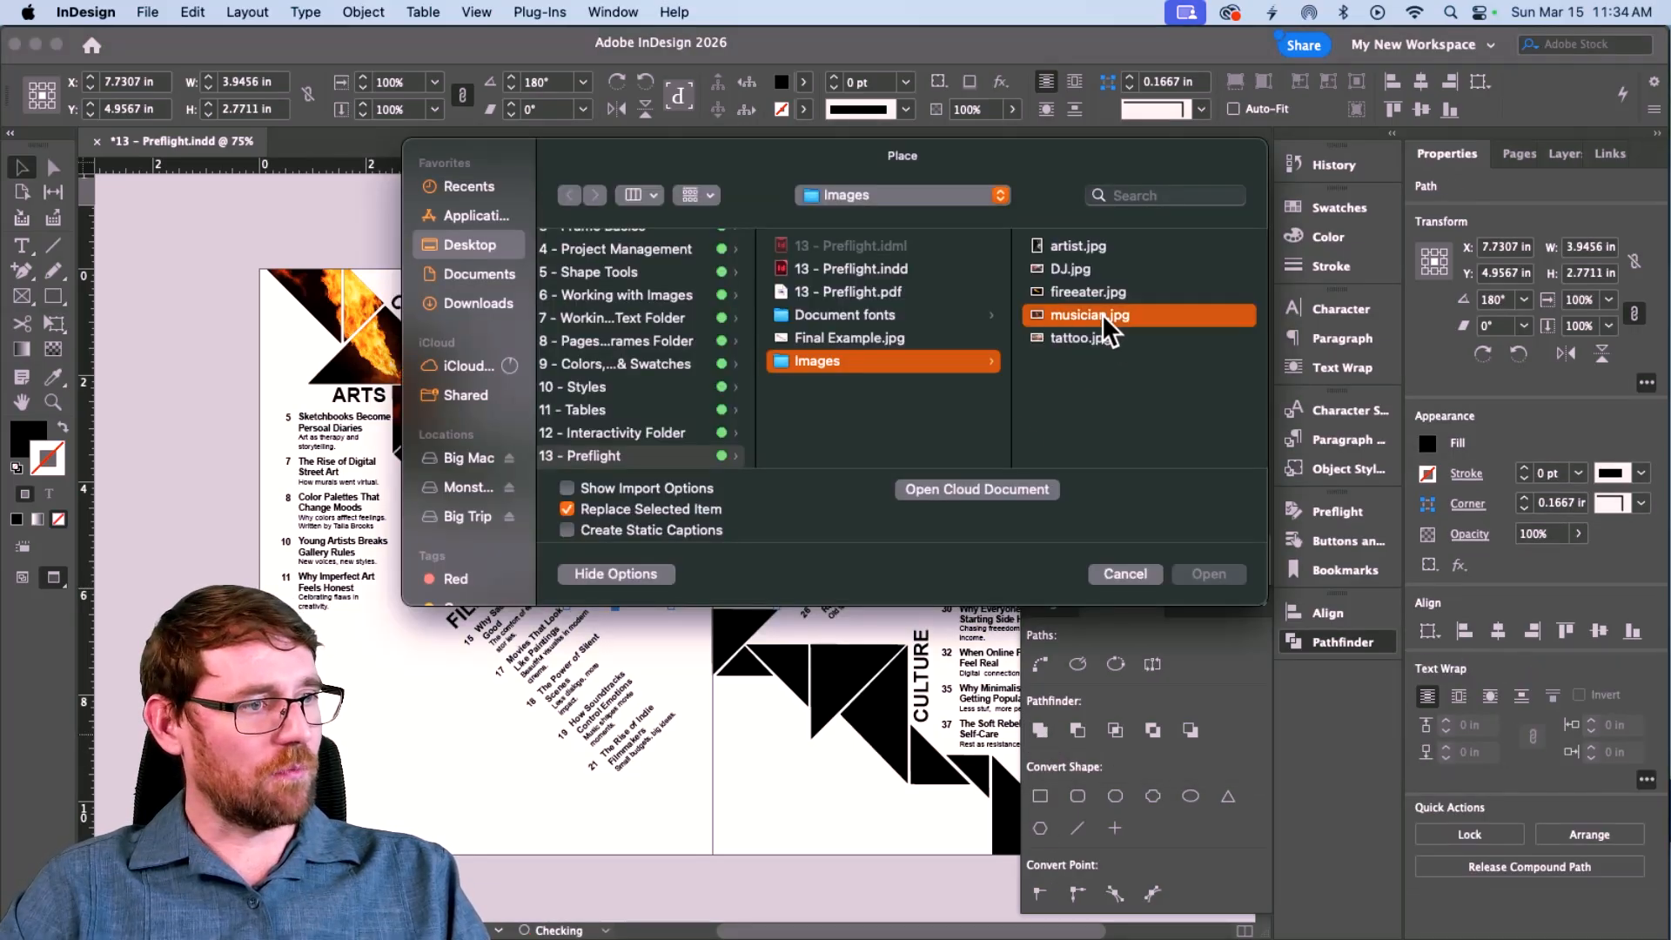
pyautogui.click(1208, 572)
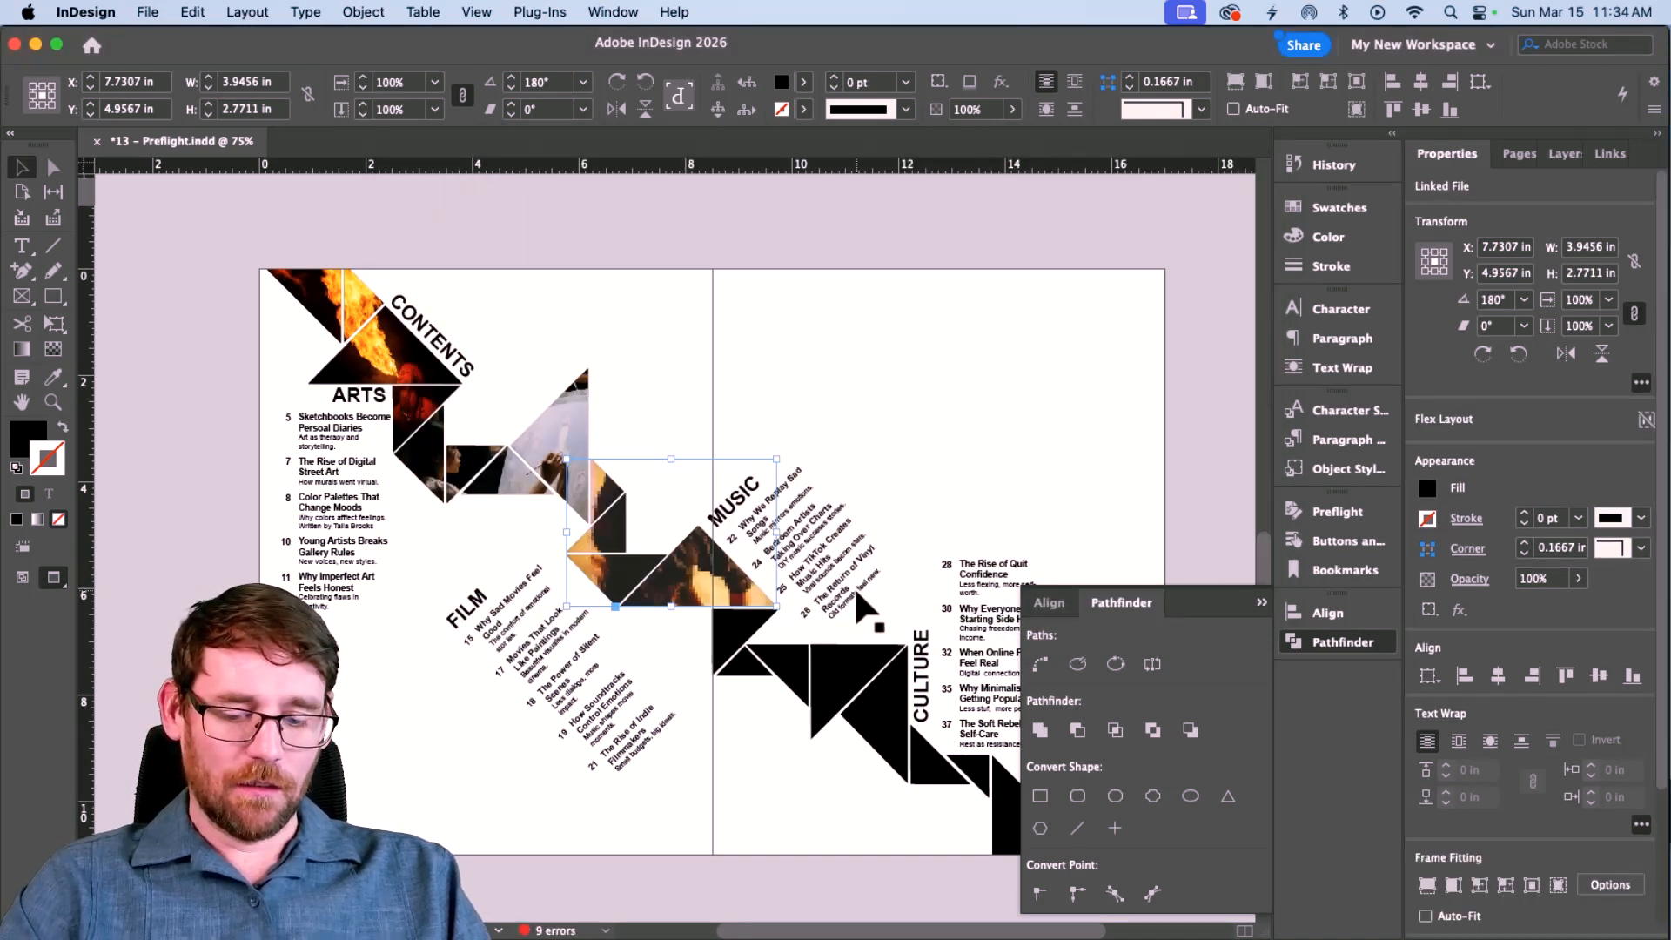
pyautogui.press('alt+shift+super+c')
# Rotate the musician photo to 90°, enlarge it to about 24.6% and move it down.
pyautogui.press('a')
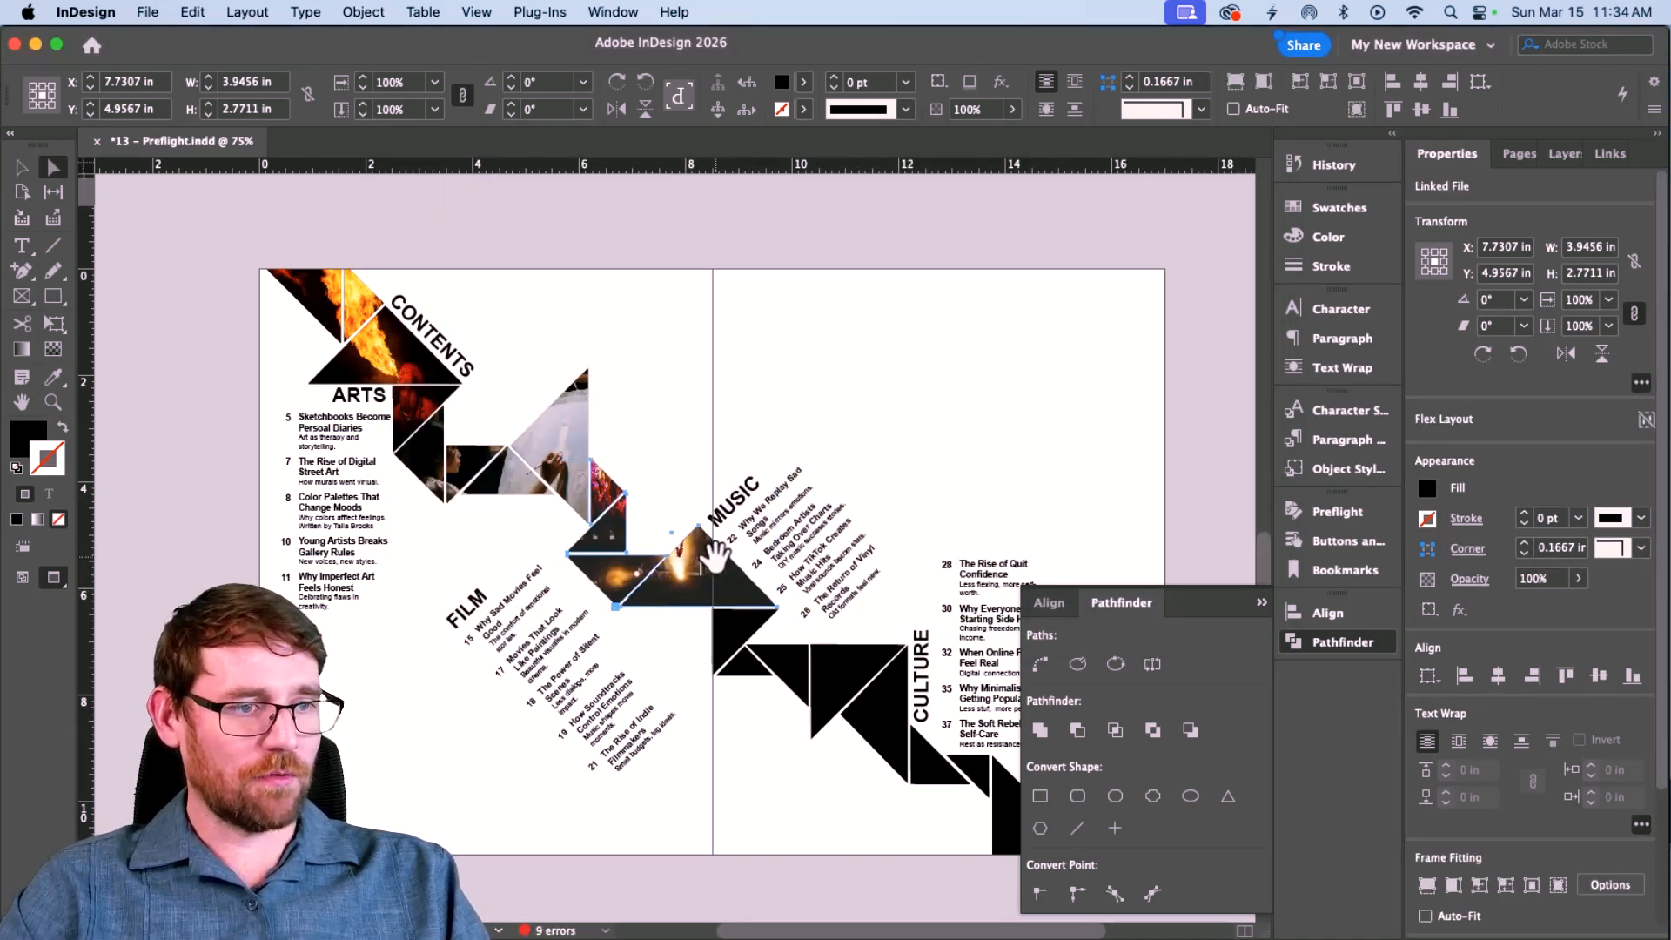
pyautogui.click(714, 554)
pyautogui.press('v')
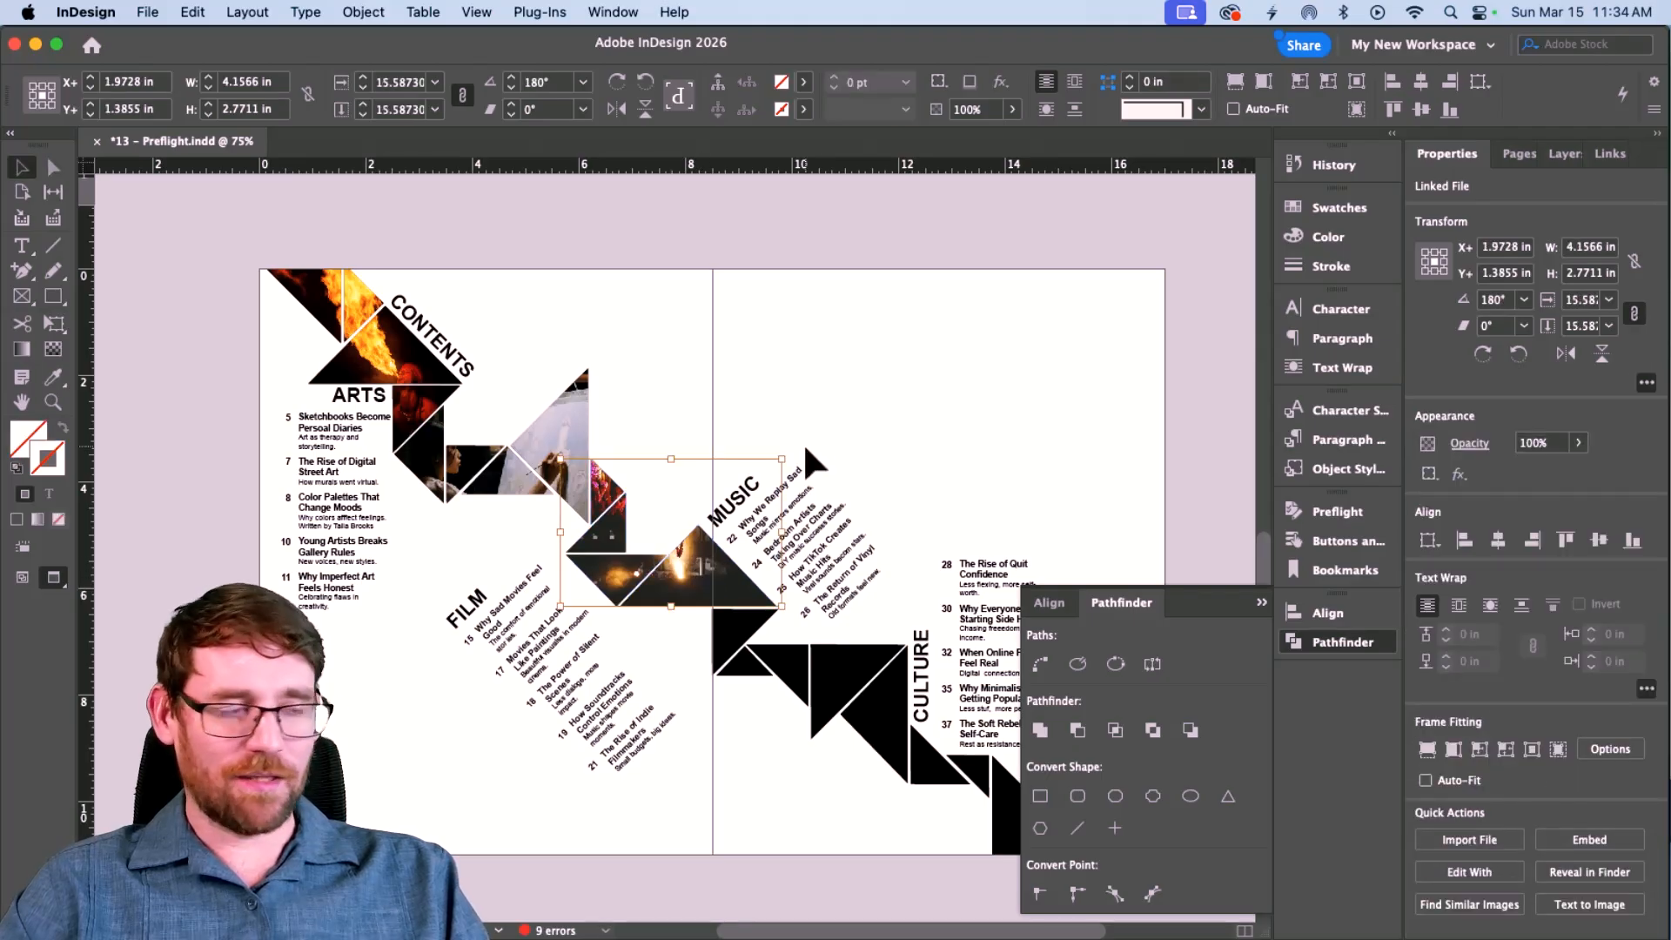
pyautogui.moveTo(788, 455); pyautogui.dragTo(735, 620)
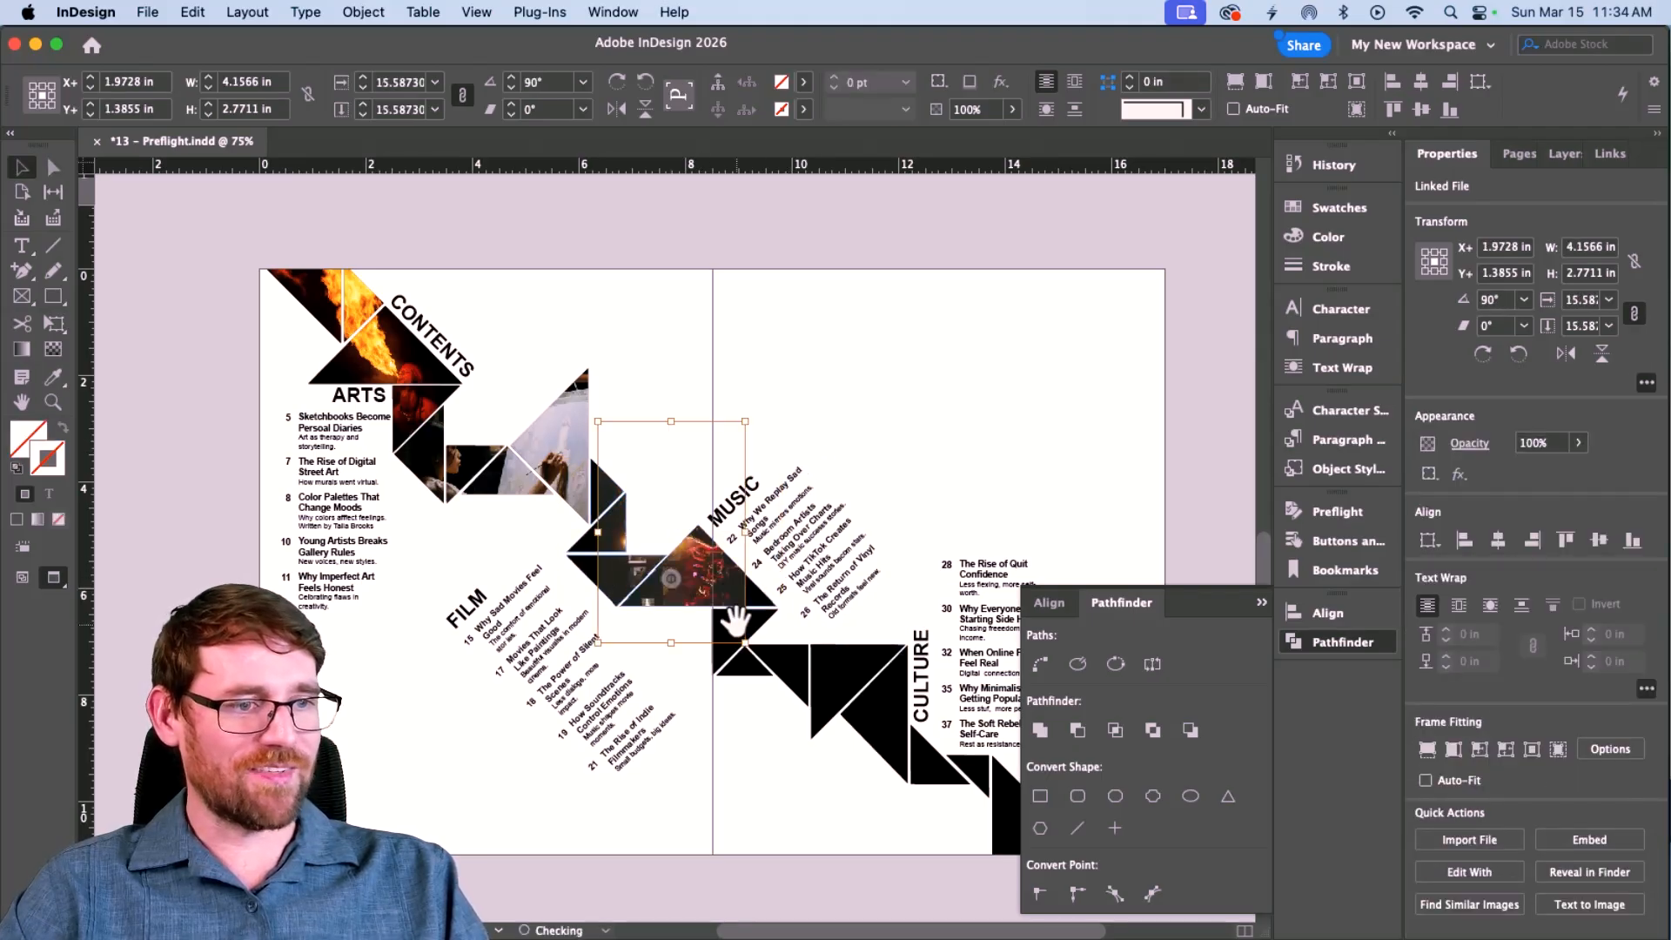
pyautogui.moveTo(598, 532); pyautogui.dragTo(555, 532)
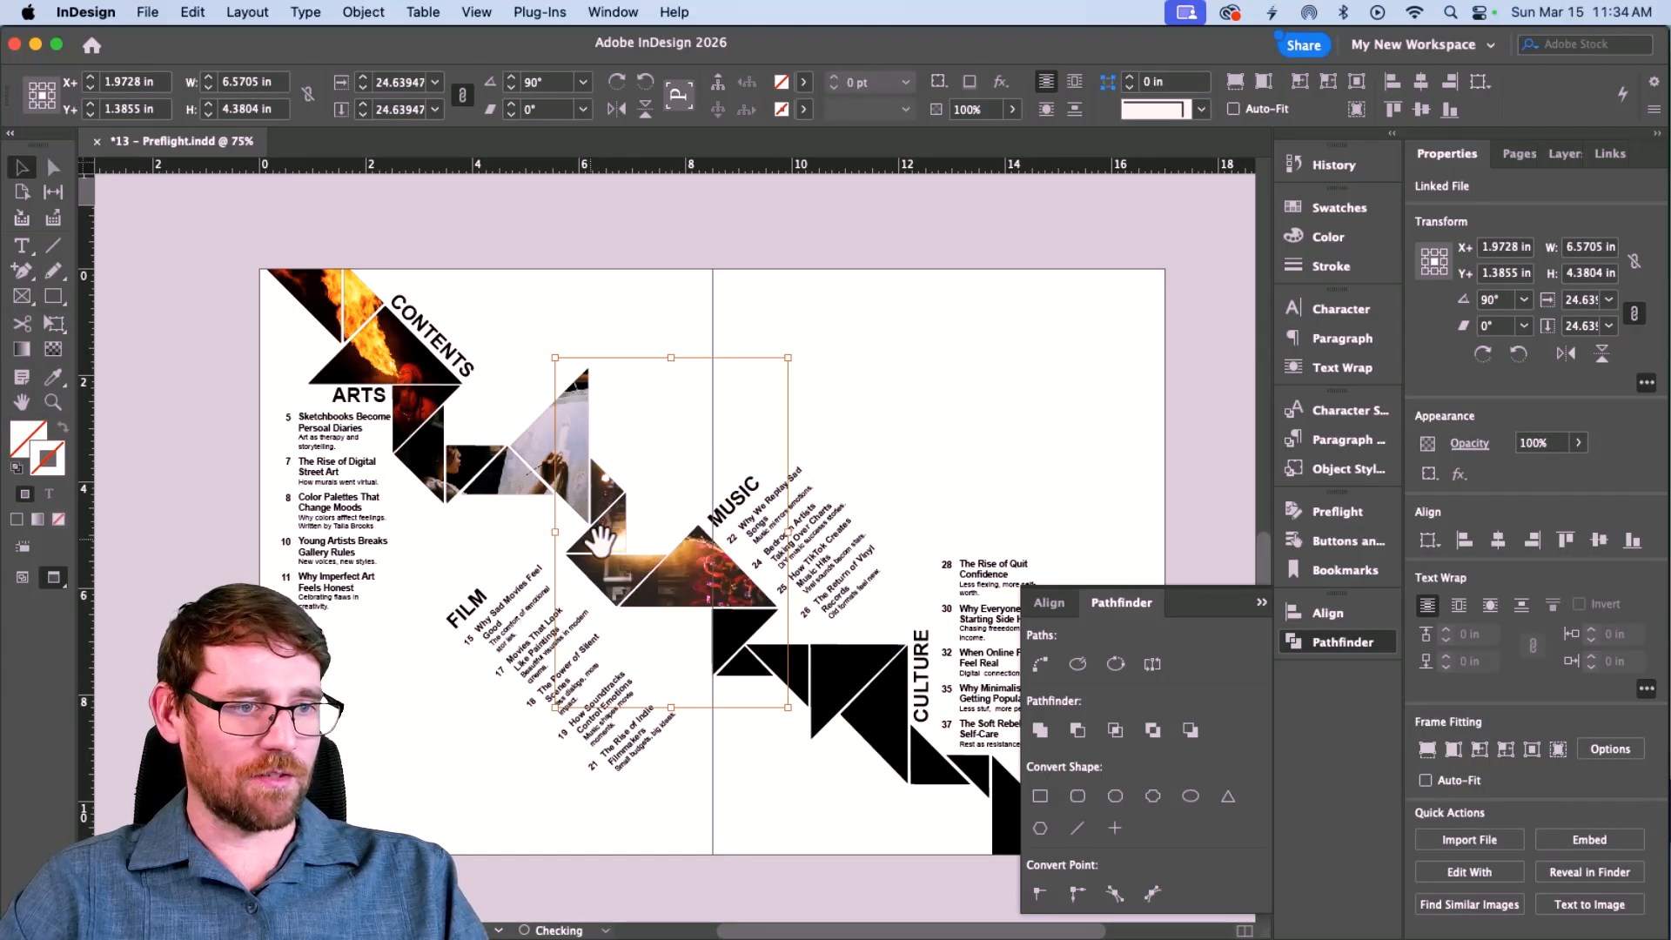
pyautogui.moveTo(719, 573); pyautogui.dragTo(709, 596)
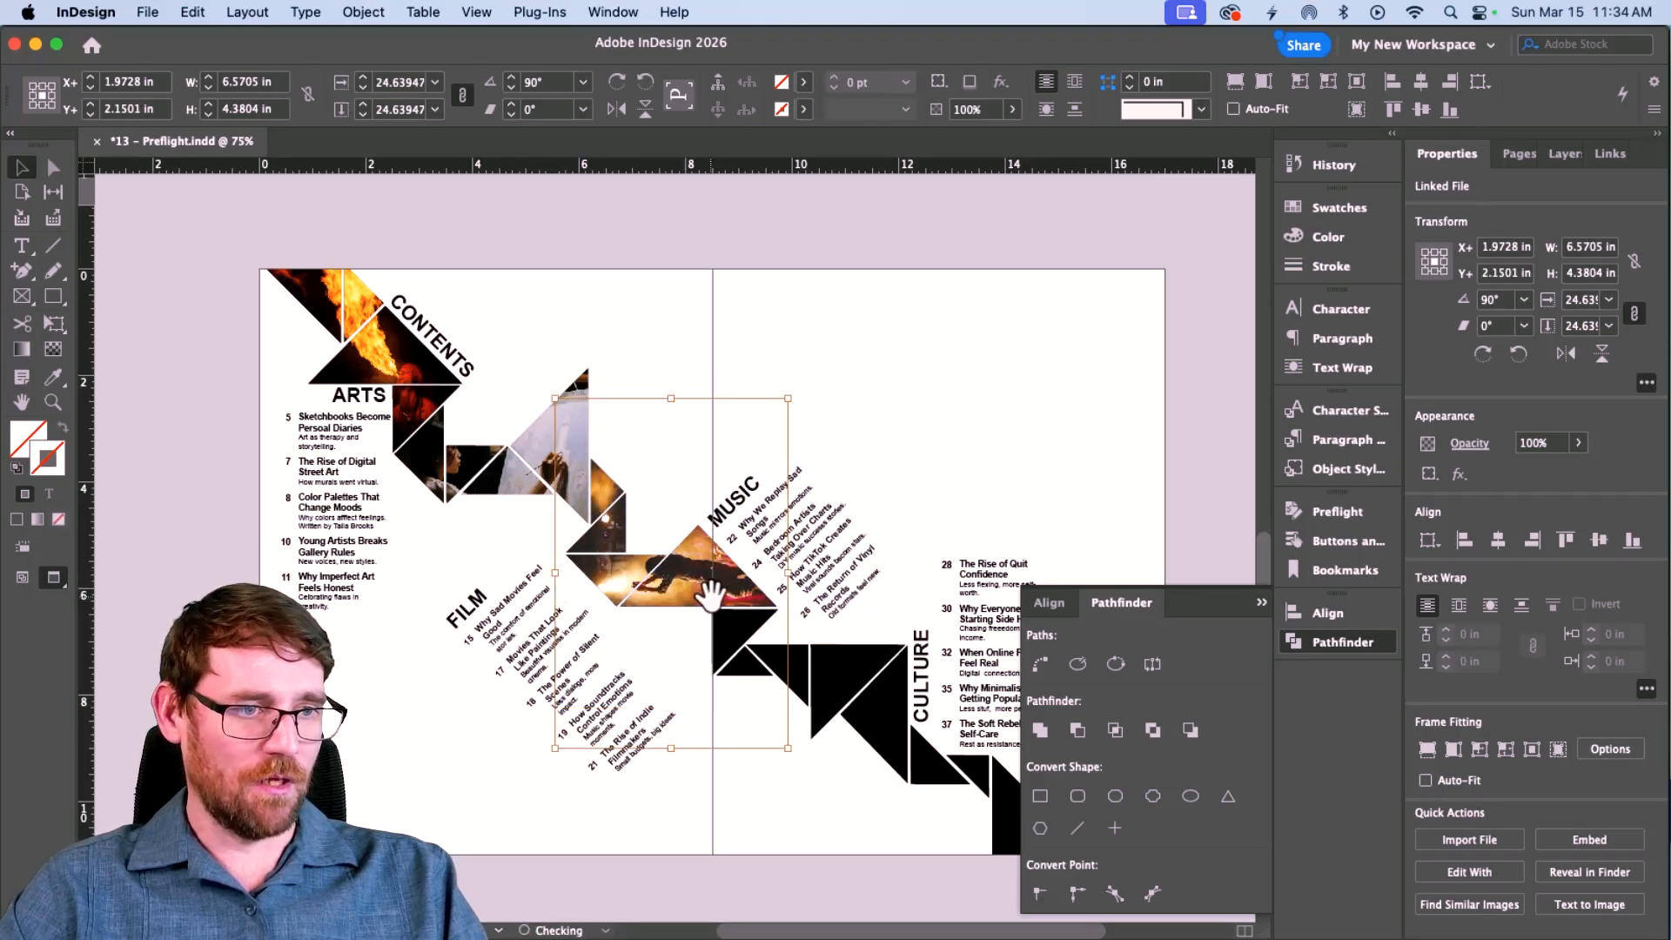
# Merge the four black triangles left of CULTURE into one shape with Pathfinder Add.
pyautogui.press('super+shift+a')
pyautogui.hscroll(2, 710, 599)
pyautogui.click(638, 636)
pyautogui.keyDown('shift'); pyautogui.click(651, 664); pyautogui.keyUp('shift')
pyautogui.keyDown('shift'); pyautogui.click(690, 664); pyautogui.keyUp('shift')
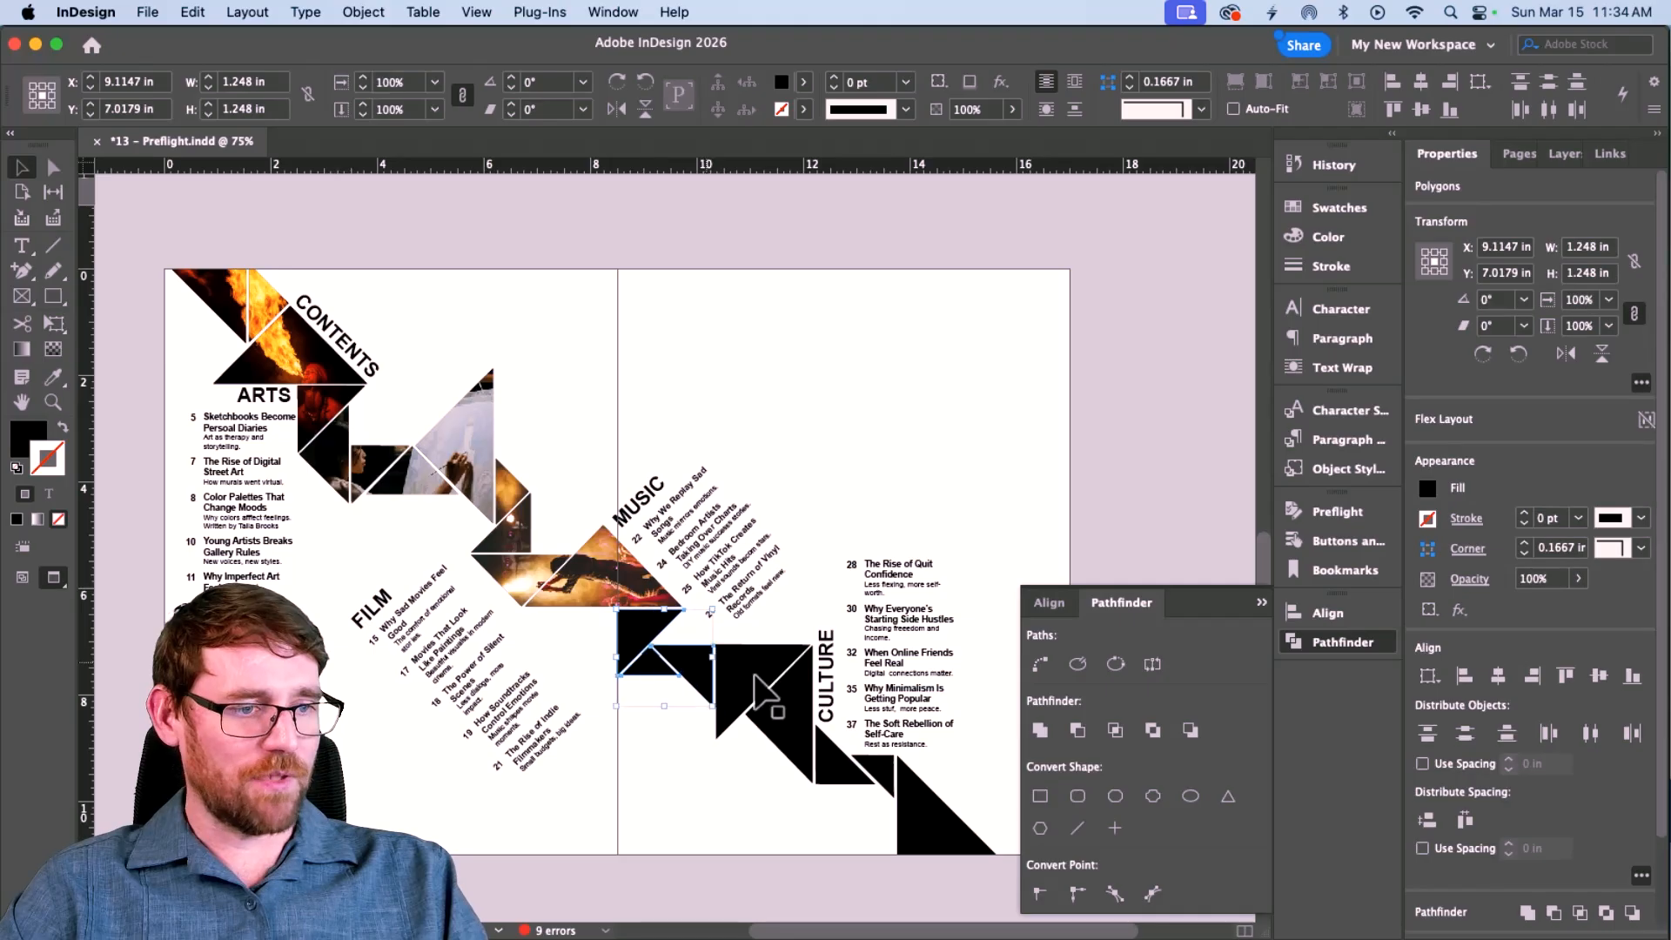
pyautogui.keyDown('shift'); pyautogui.click(755, 677); pyautogui.keyUp('shift')
pyautogui.click(1041, 729)
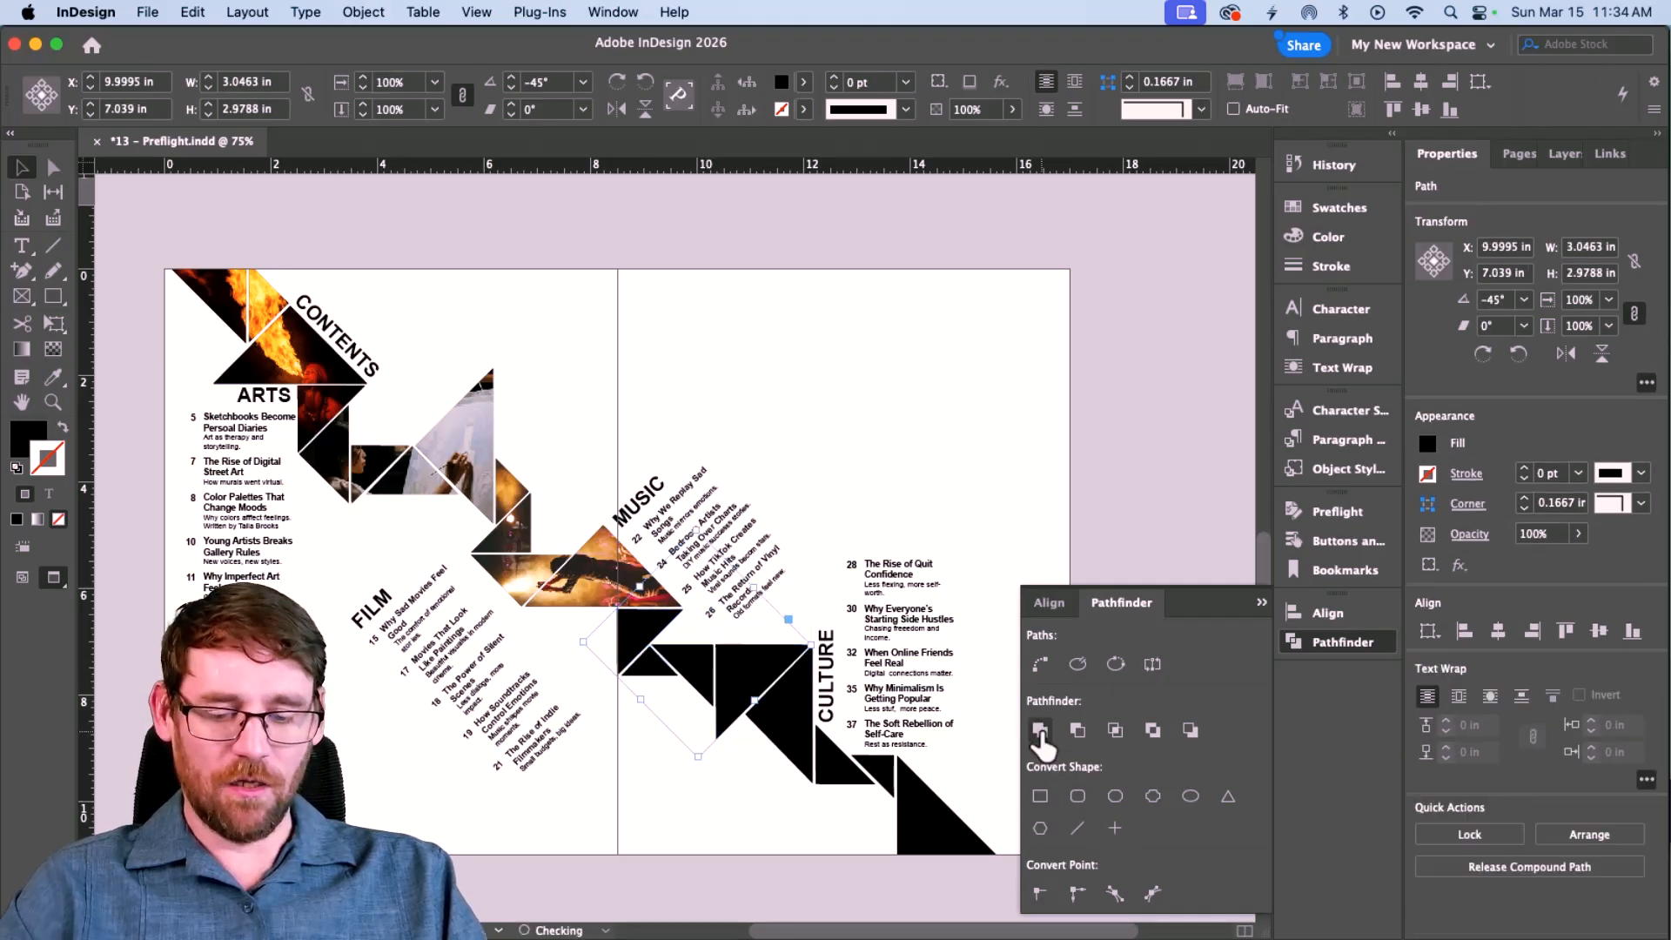
# Place tattoo.jpg into the merged shape, filling the frame proportionally.
pyautogui.press('super+d')
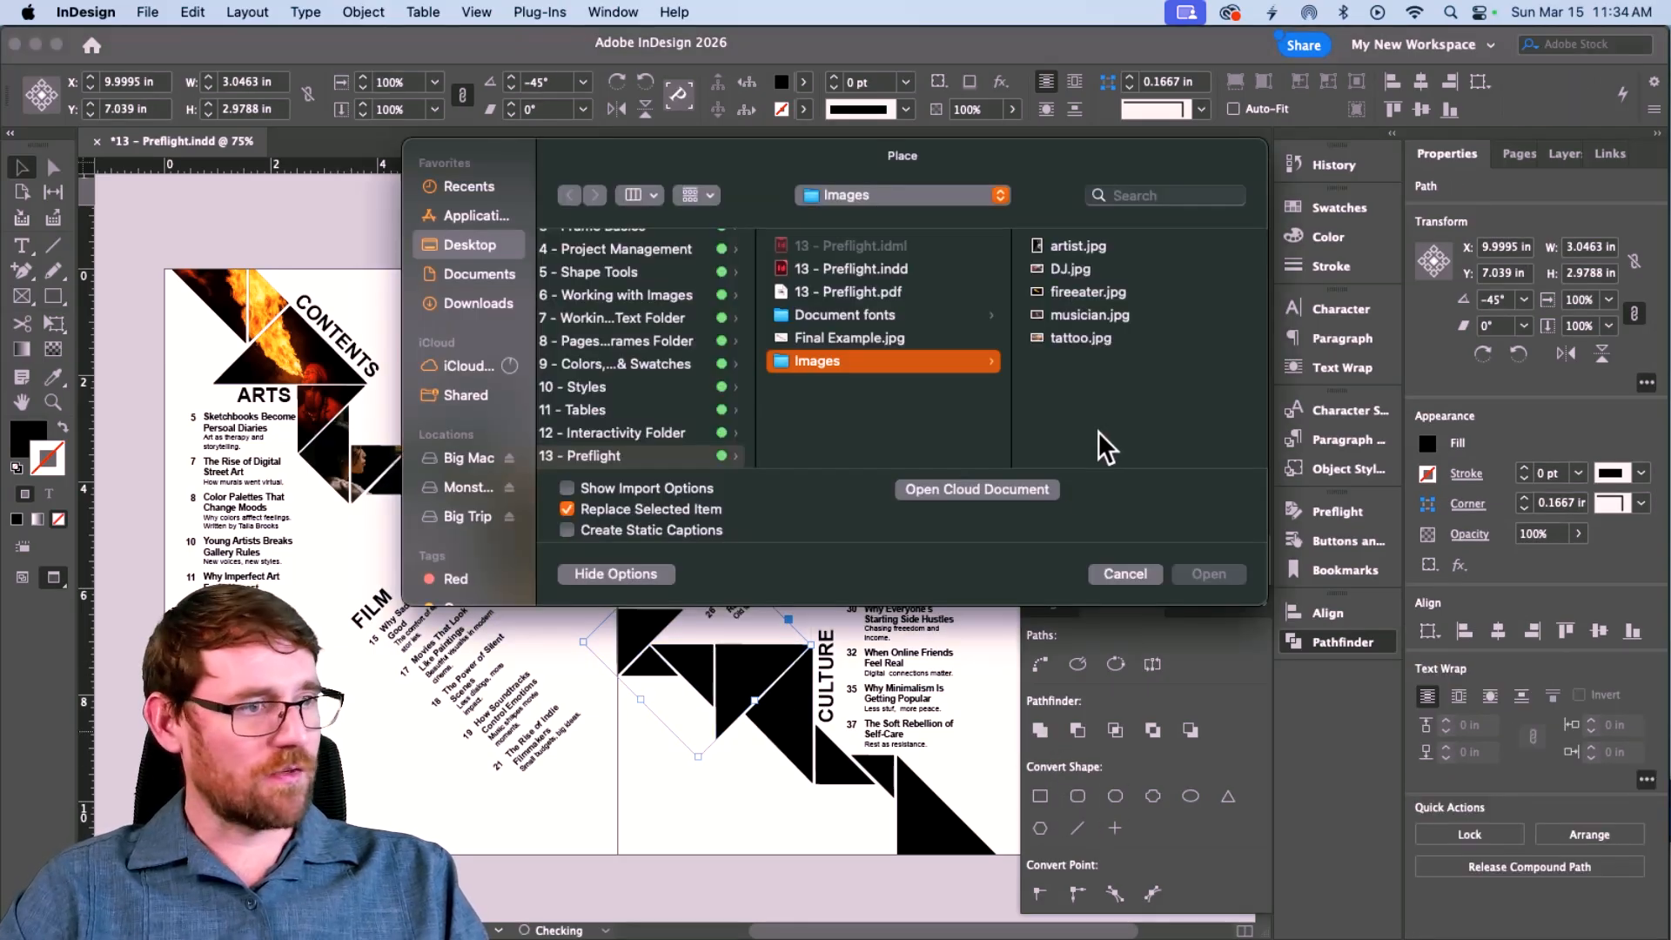
pyautogui.click(1083, 341)
pyautogui.click(1210, 574)
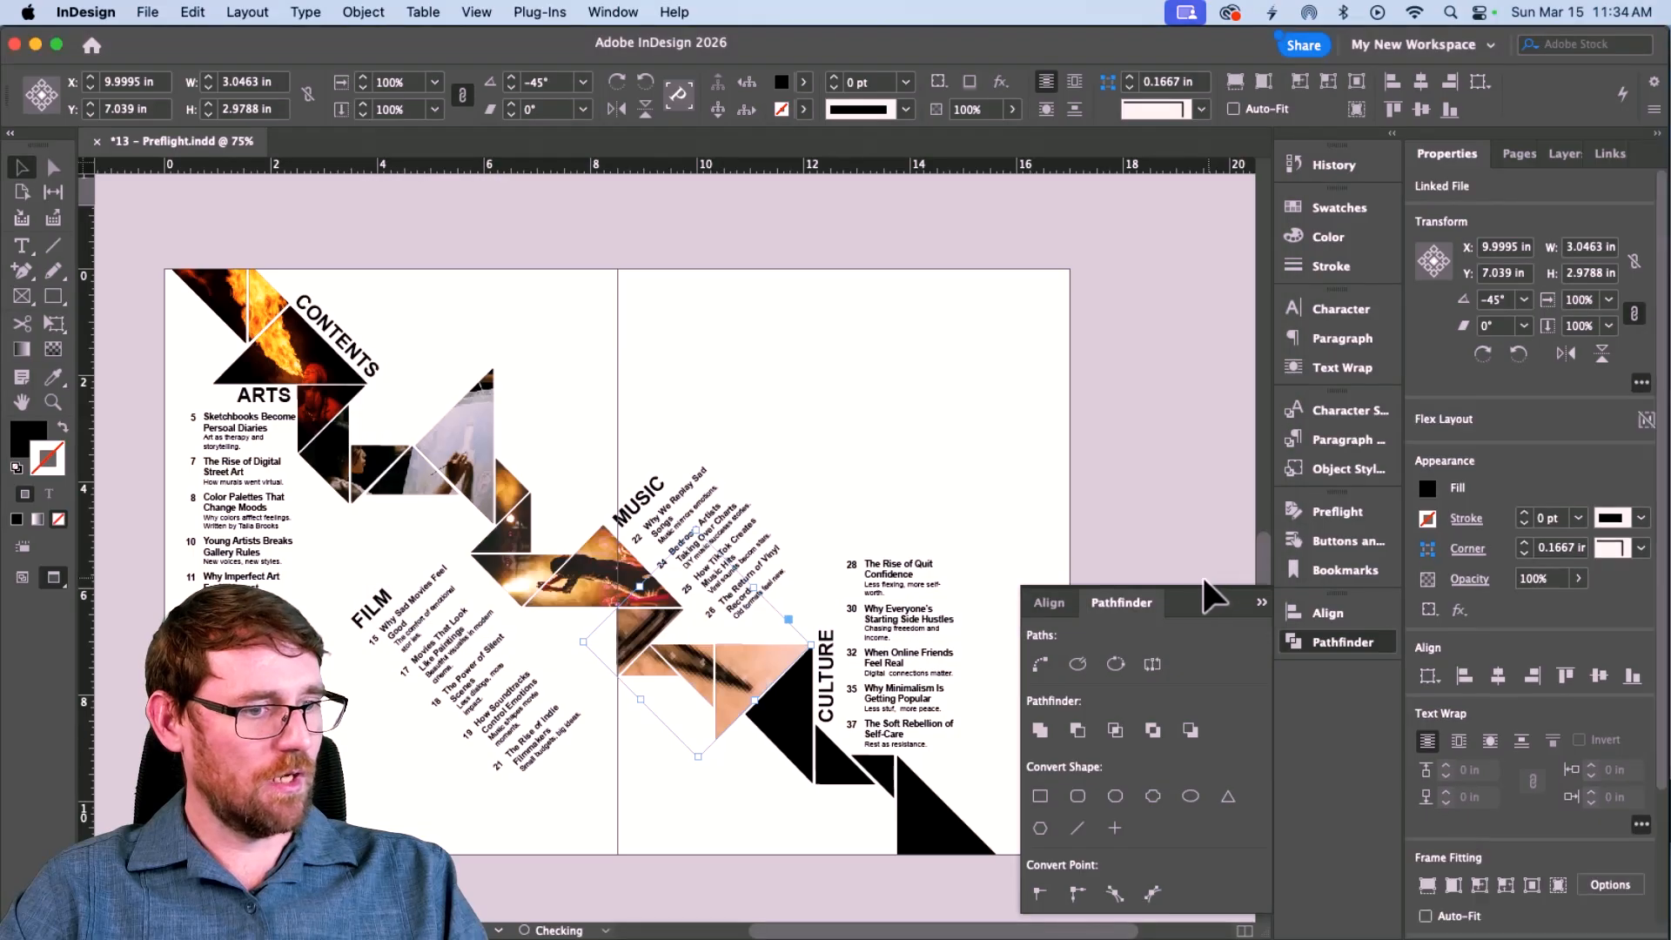
pyautogui.press('alt+shift+super+c')
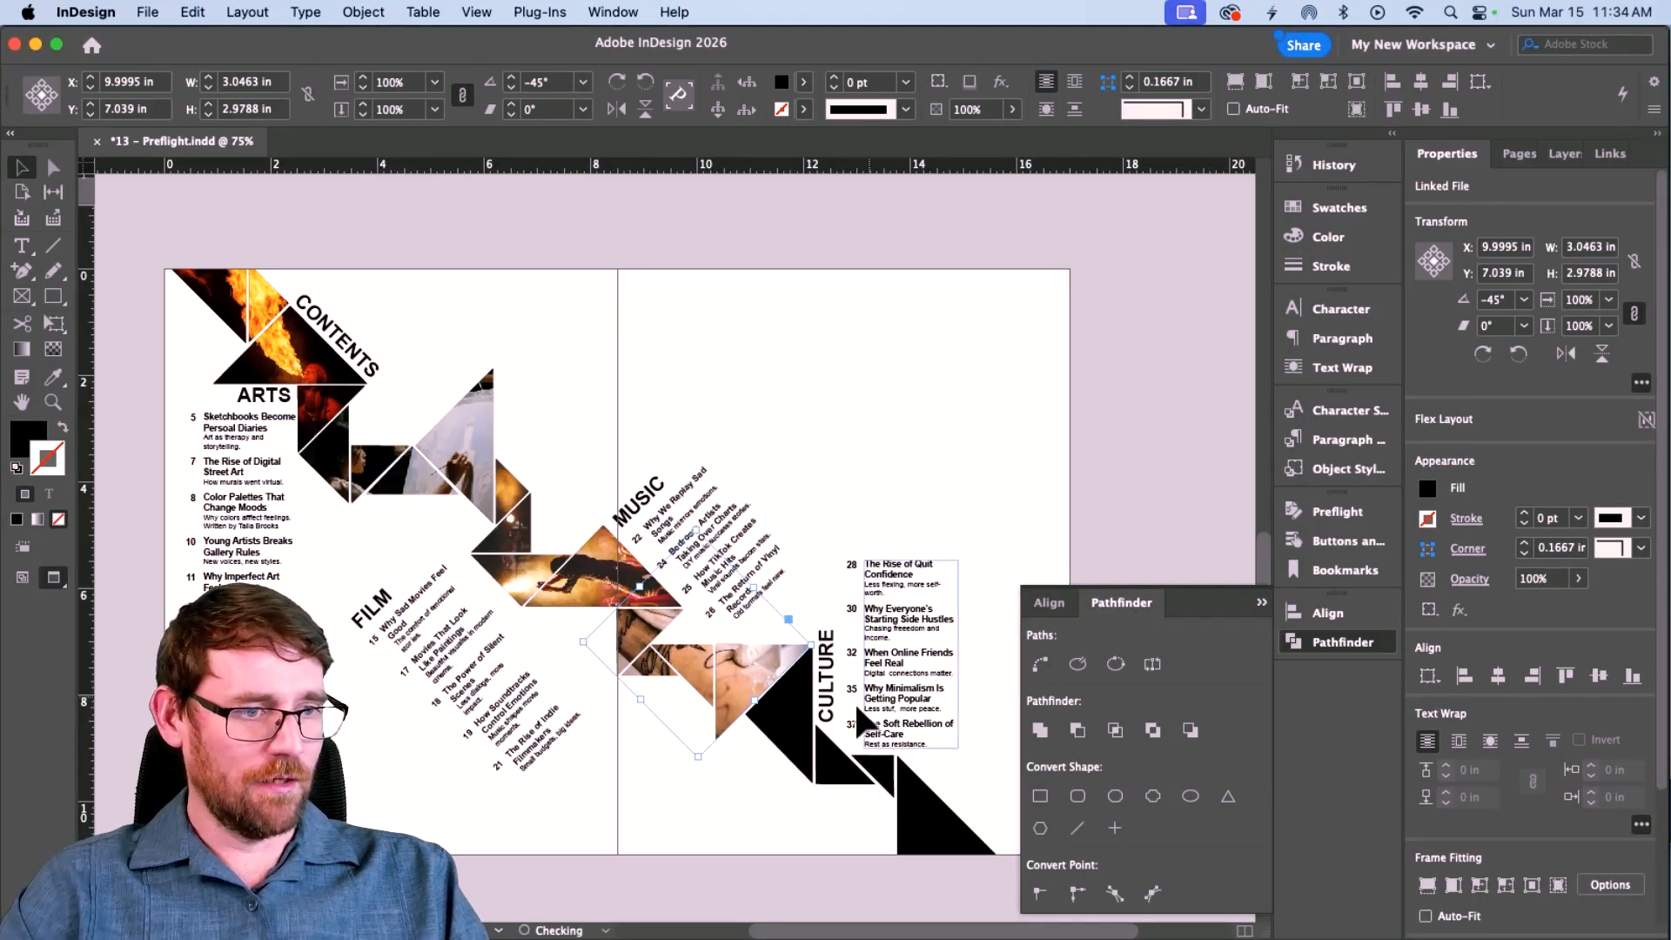
# Straighten the tattoo photo to 0° and nudge it slightly down in its frame.
pyautogui.press('a')
pyautogui.click(725, 674)
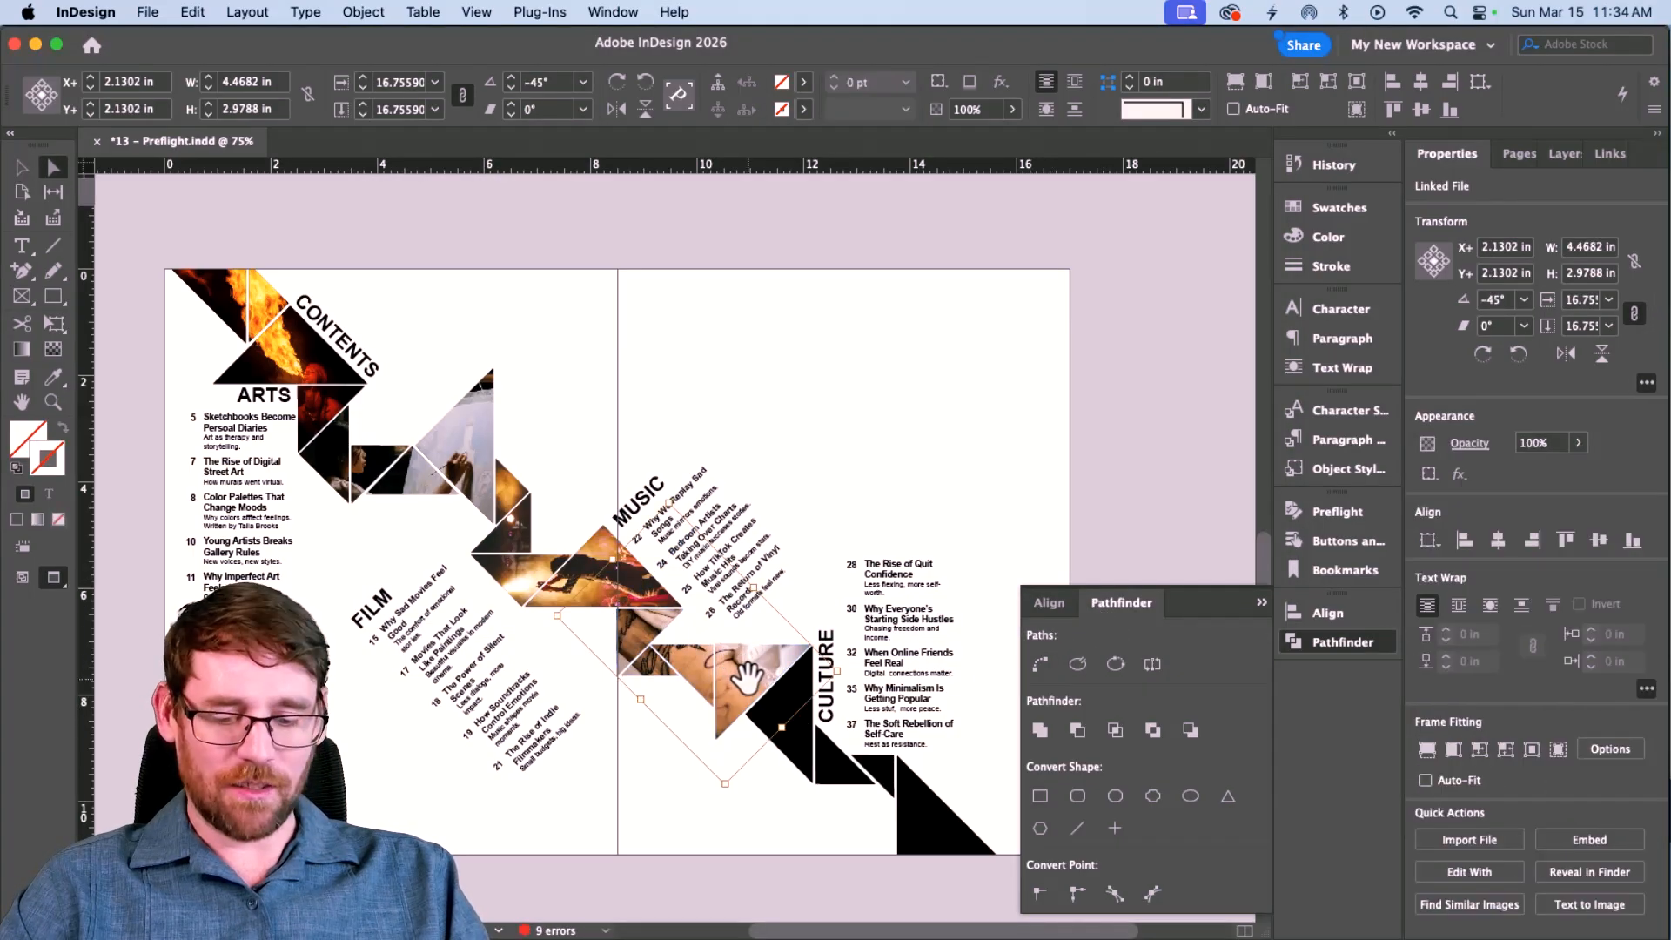
pyautogui.press('v')
pyautogui.moveTo(845, 672); pyautogui.dragTo(841, 582)
pyautogui.moveTo(746, 682); pyautogui.dragTo(741, 705)
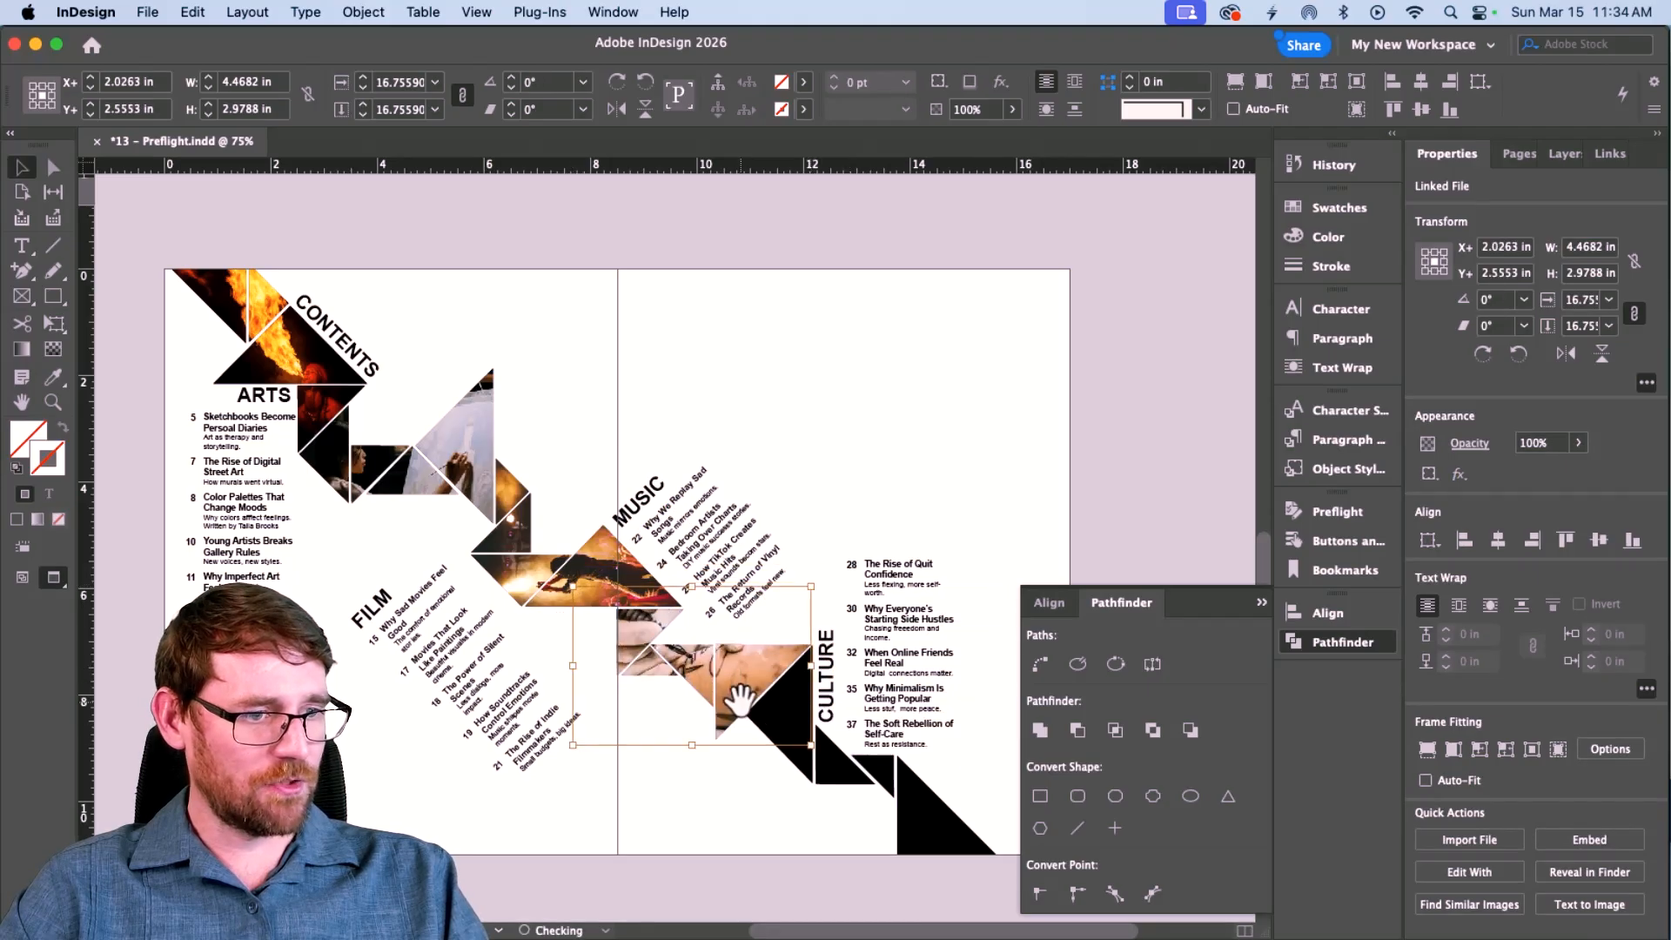
# Merge the two lowest triangles with Pathfinder Add and place DJ.jpg into the shape.
pyautogui.click(790, 764)
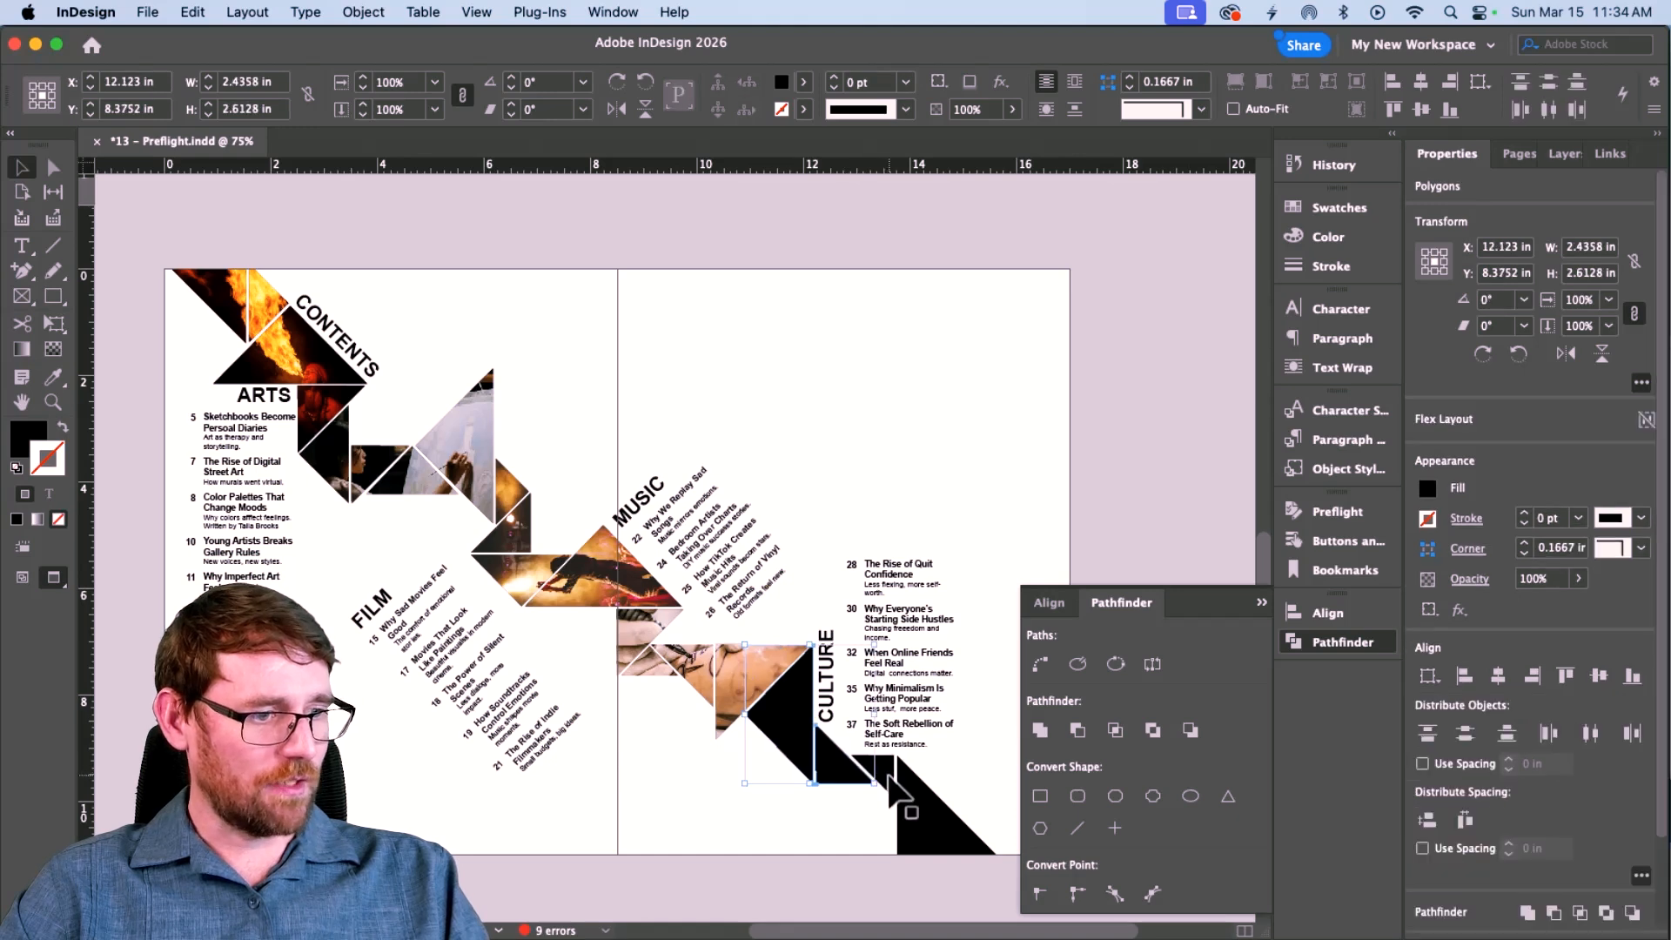
pyautogui.keyDown('shift'); pyautogui.click(915, 807); pyautogui.keyUp('shift')
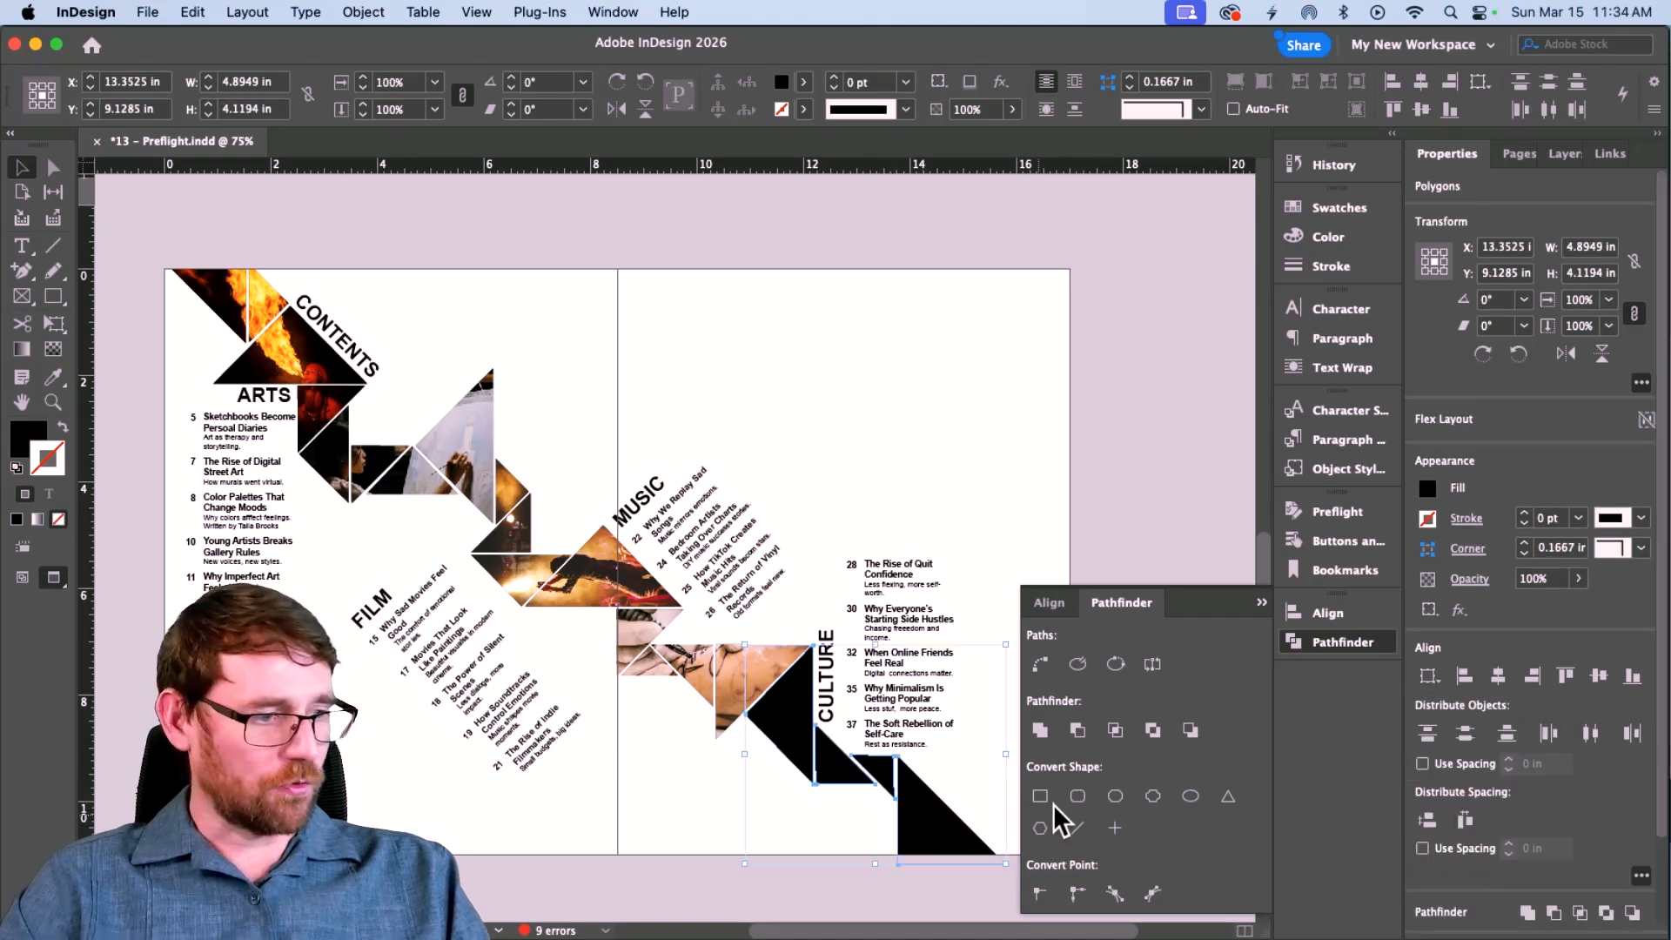
pyautogui.click(1050, 731)
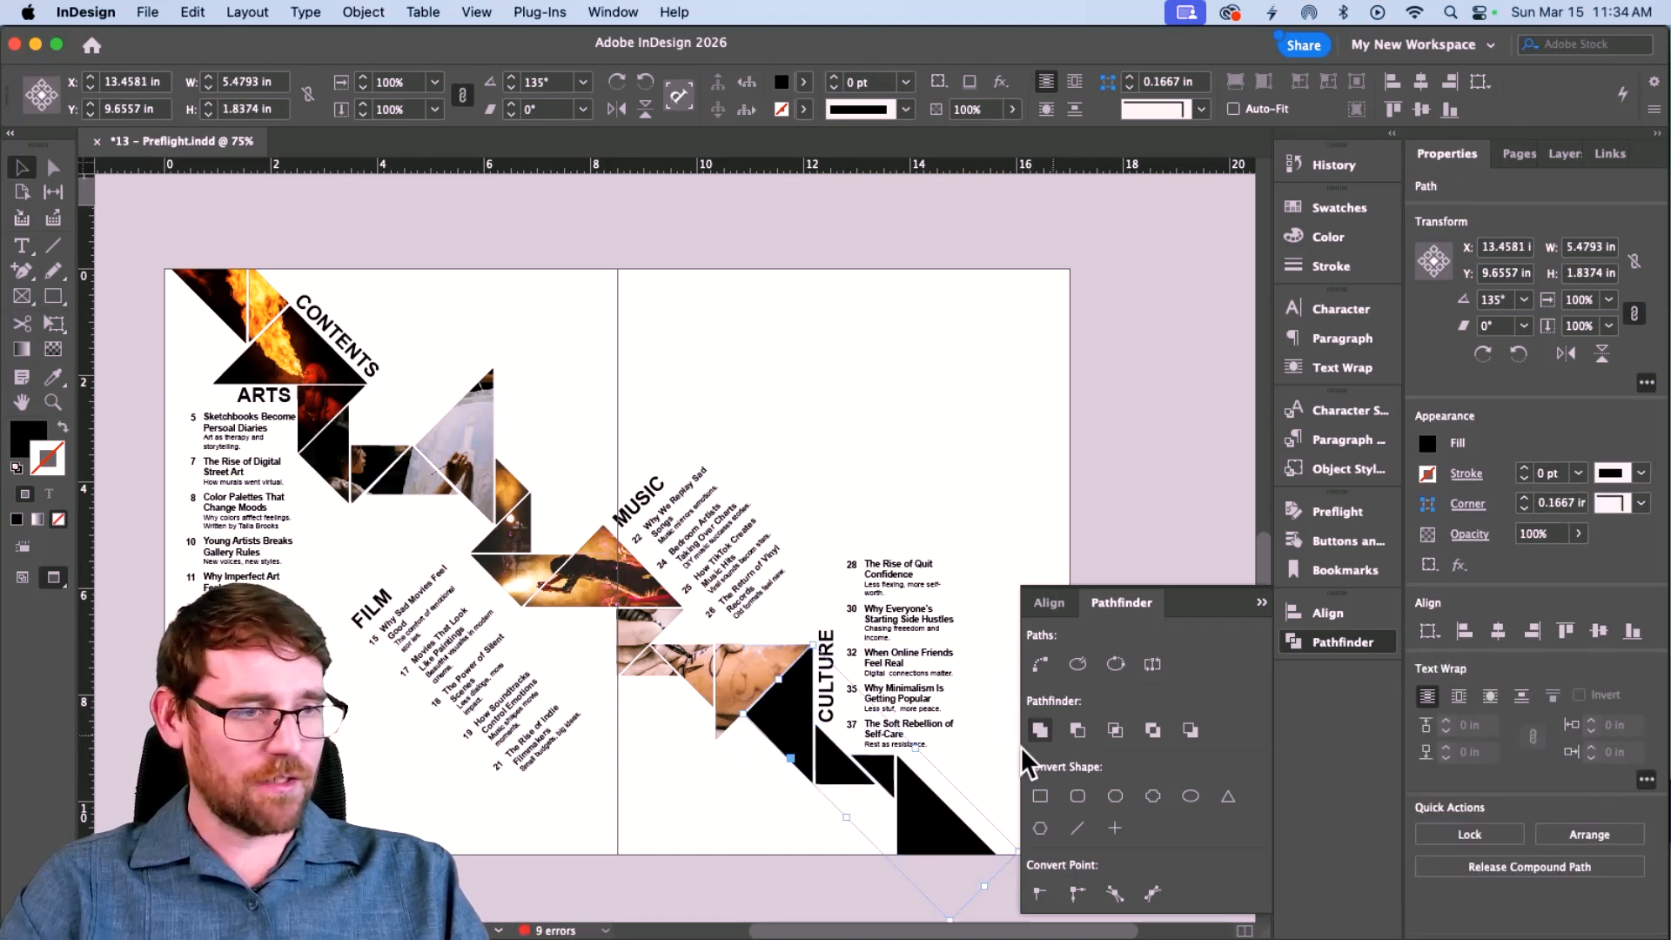
pyautogui.press('super+d')
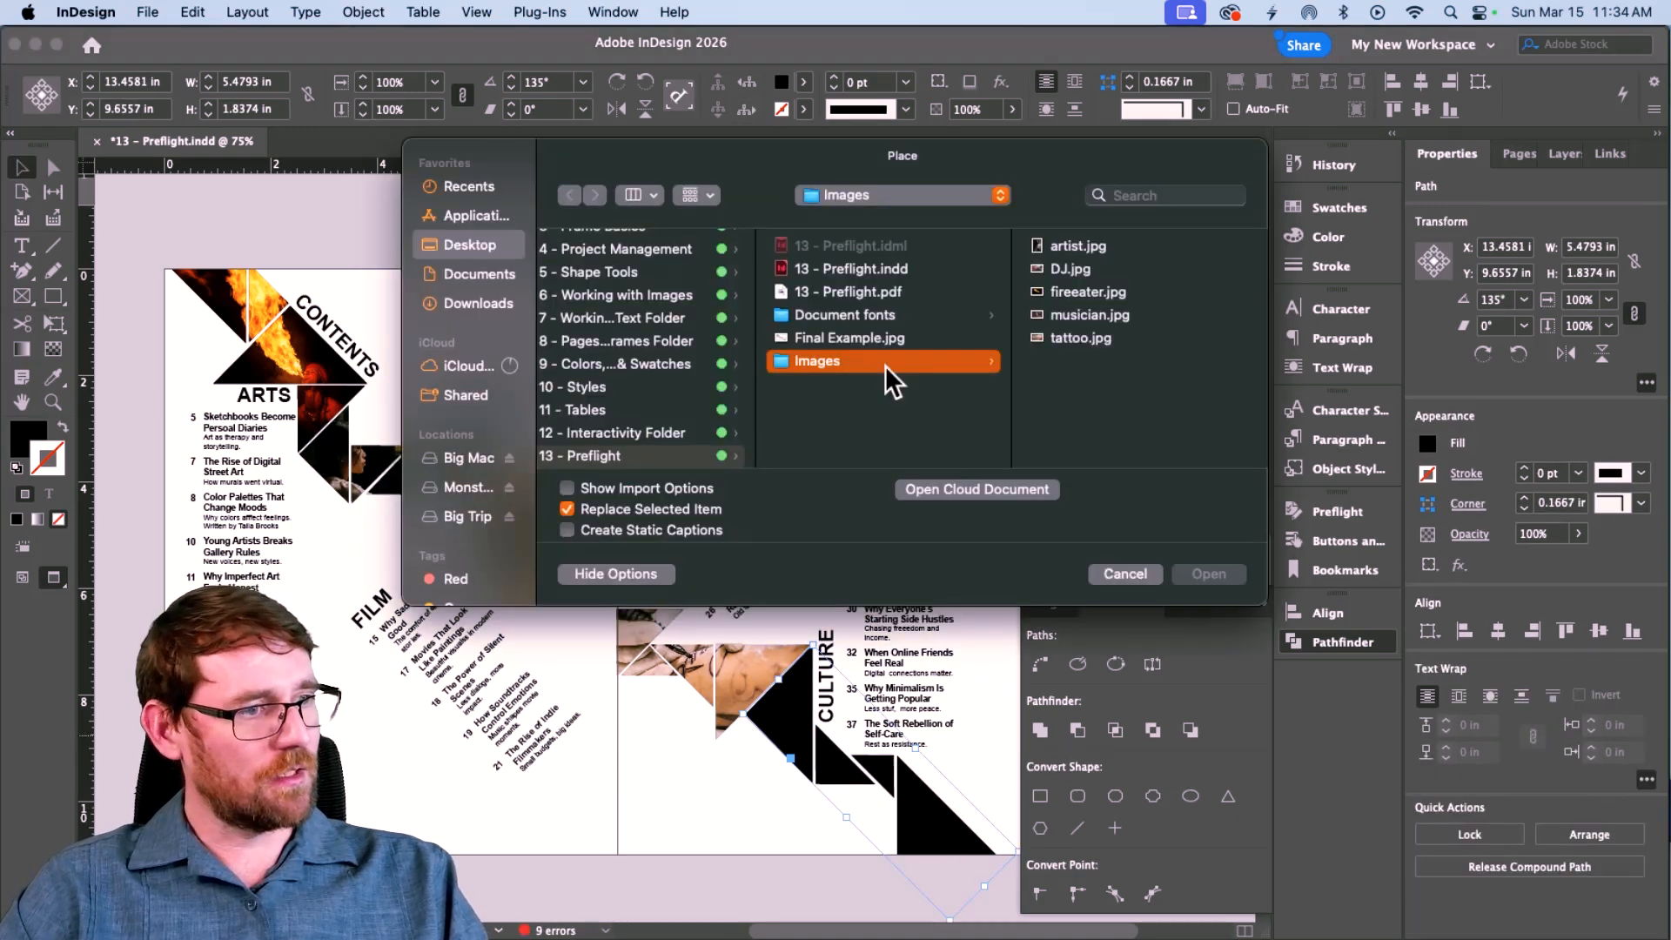
pyautogui.click(1074, 261)
pyautogui.click(1210, 572)
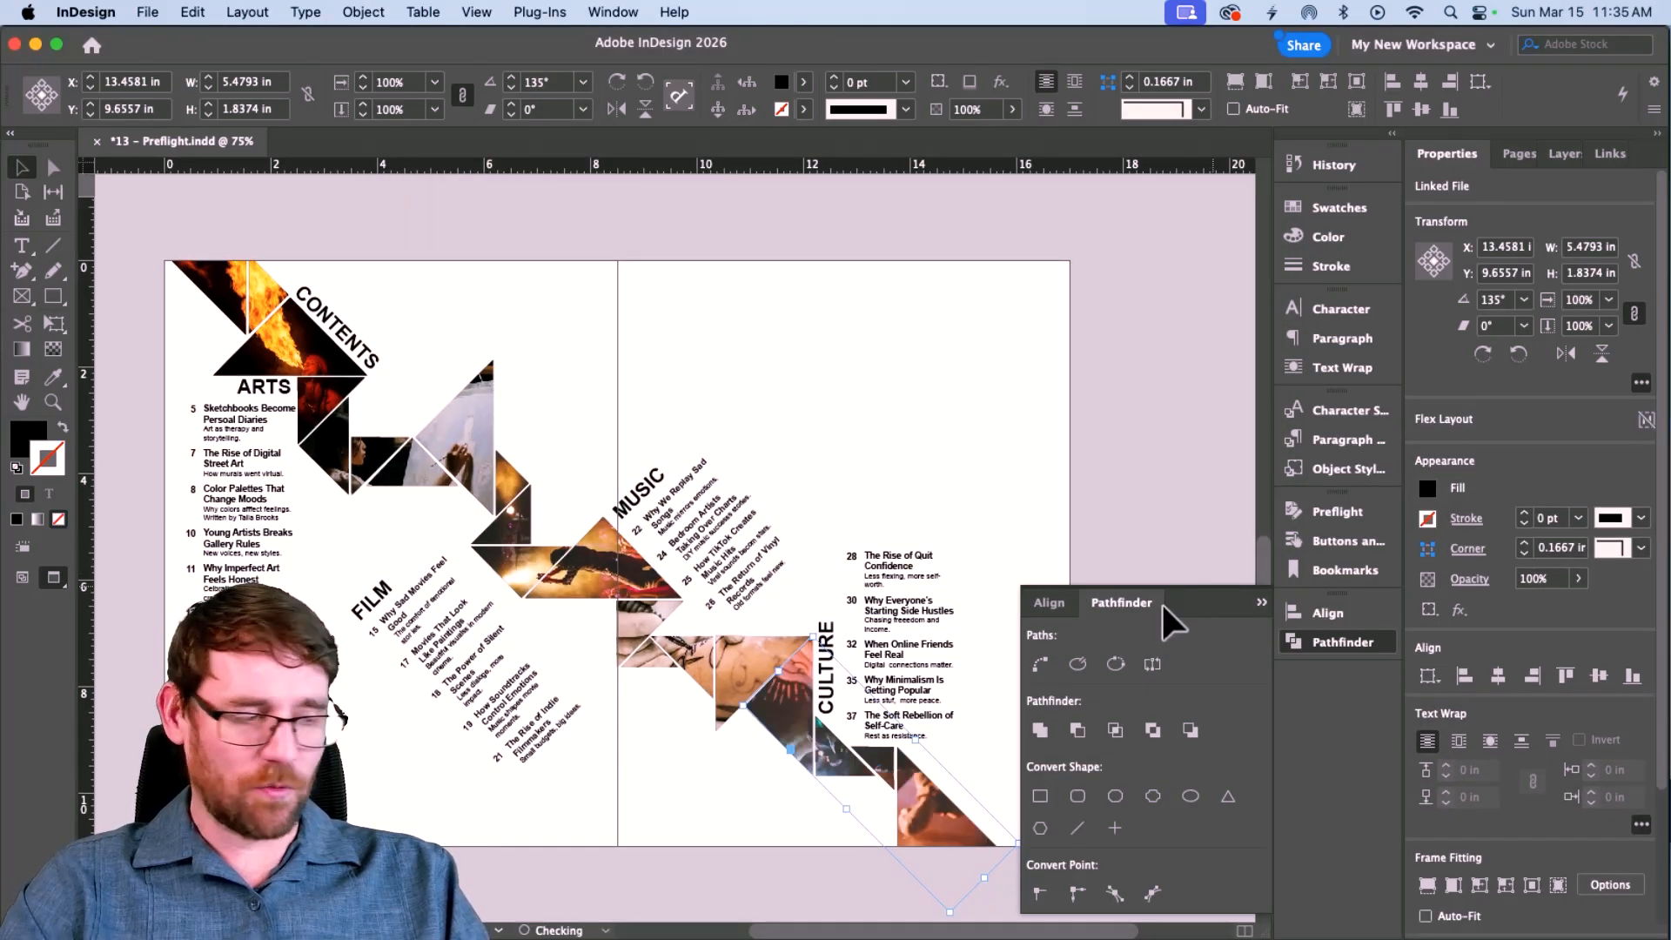
# Rotate the DJ photo to -45°, shift it down and left, then deselect.
pyautogui.click(913, 822)
pyautogui.click(914, 822)
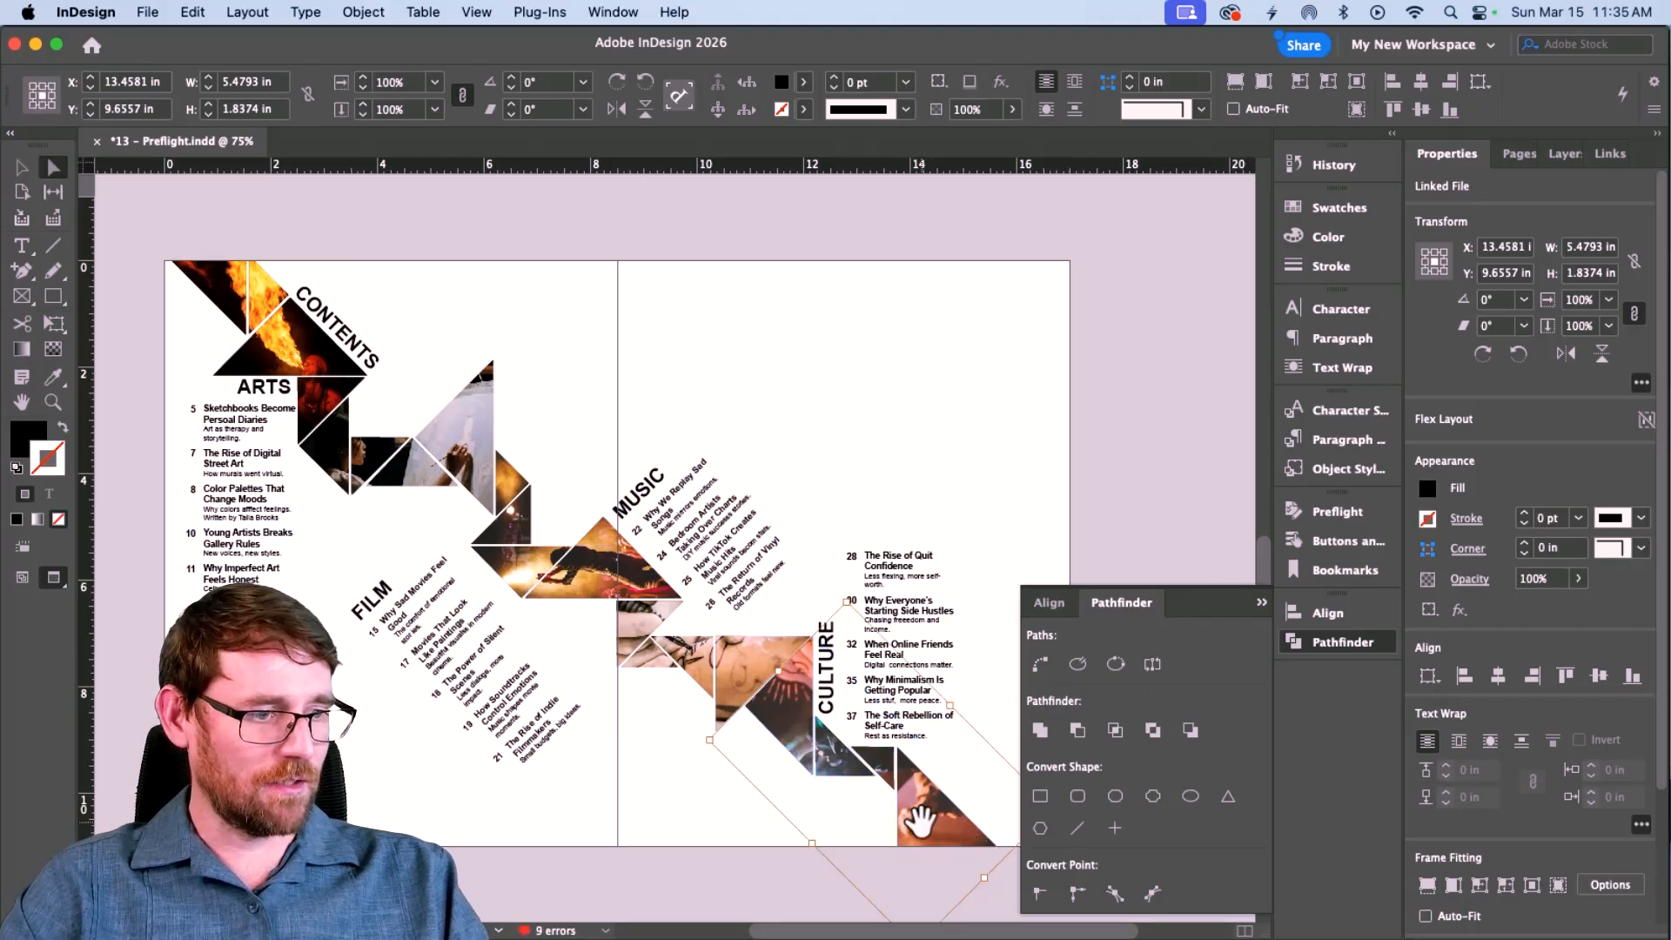
pyautogui.hscroll(2, 812, 746)
pyautogui.scroll(-1, 813, 746)
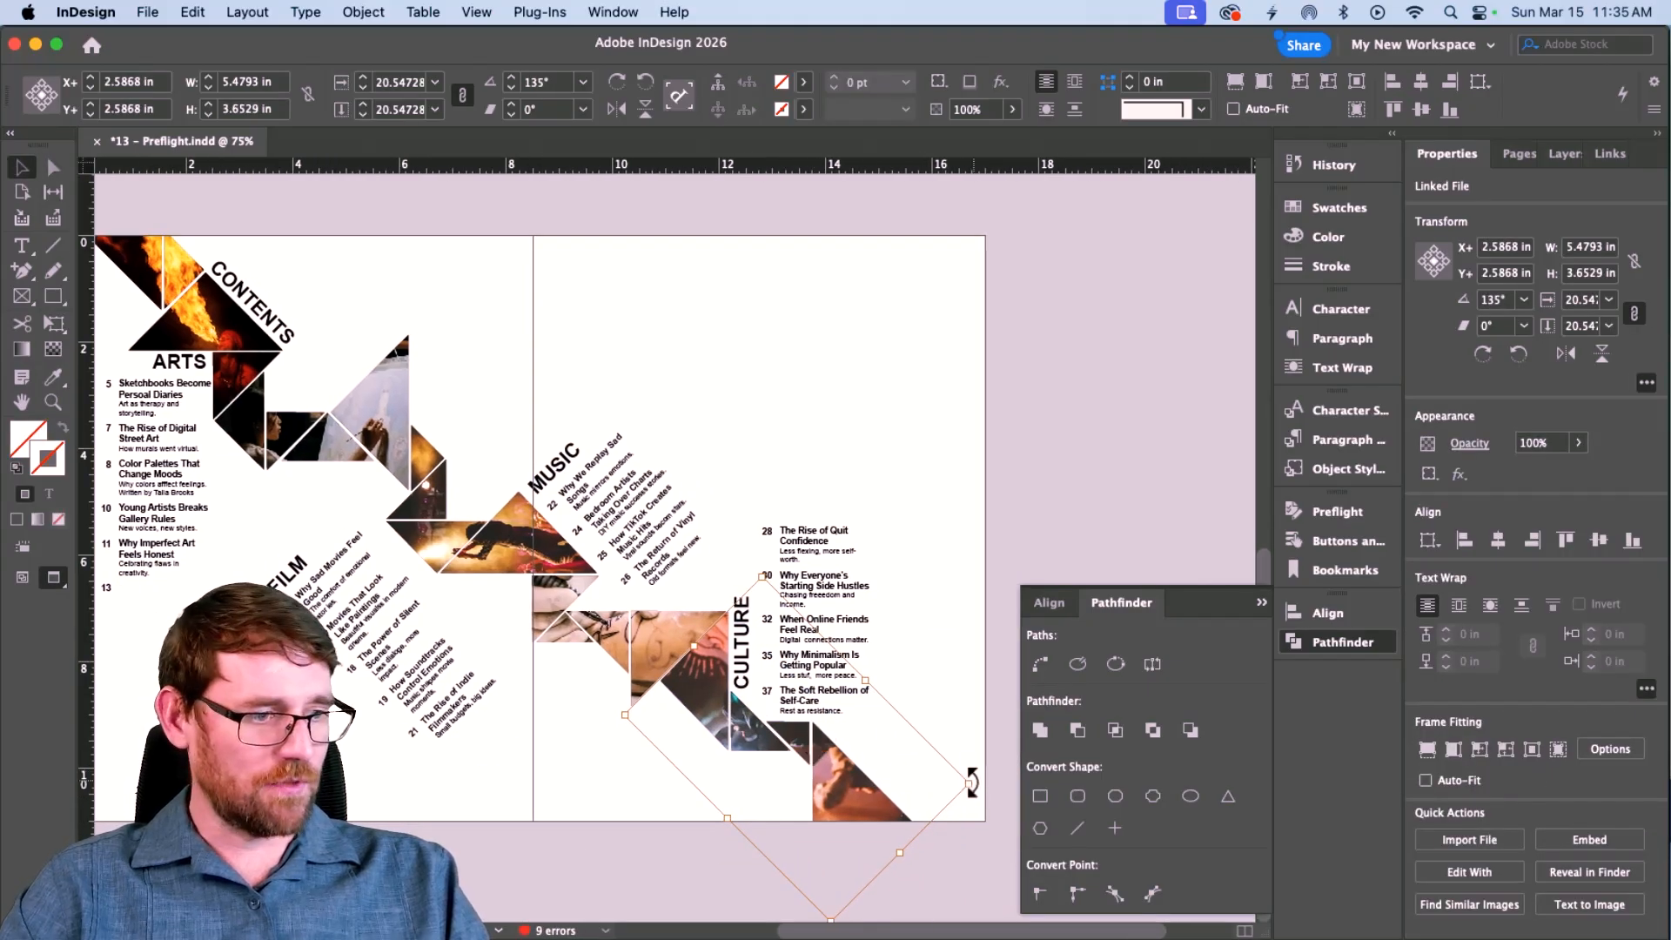
pyautogui.moveTo(973, 787); pyautogui.dragTo(596, 776)
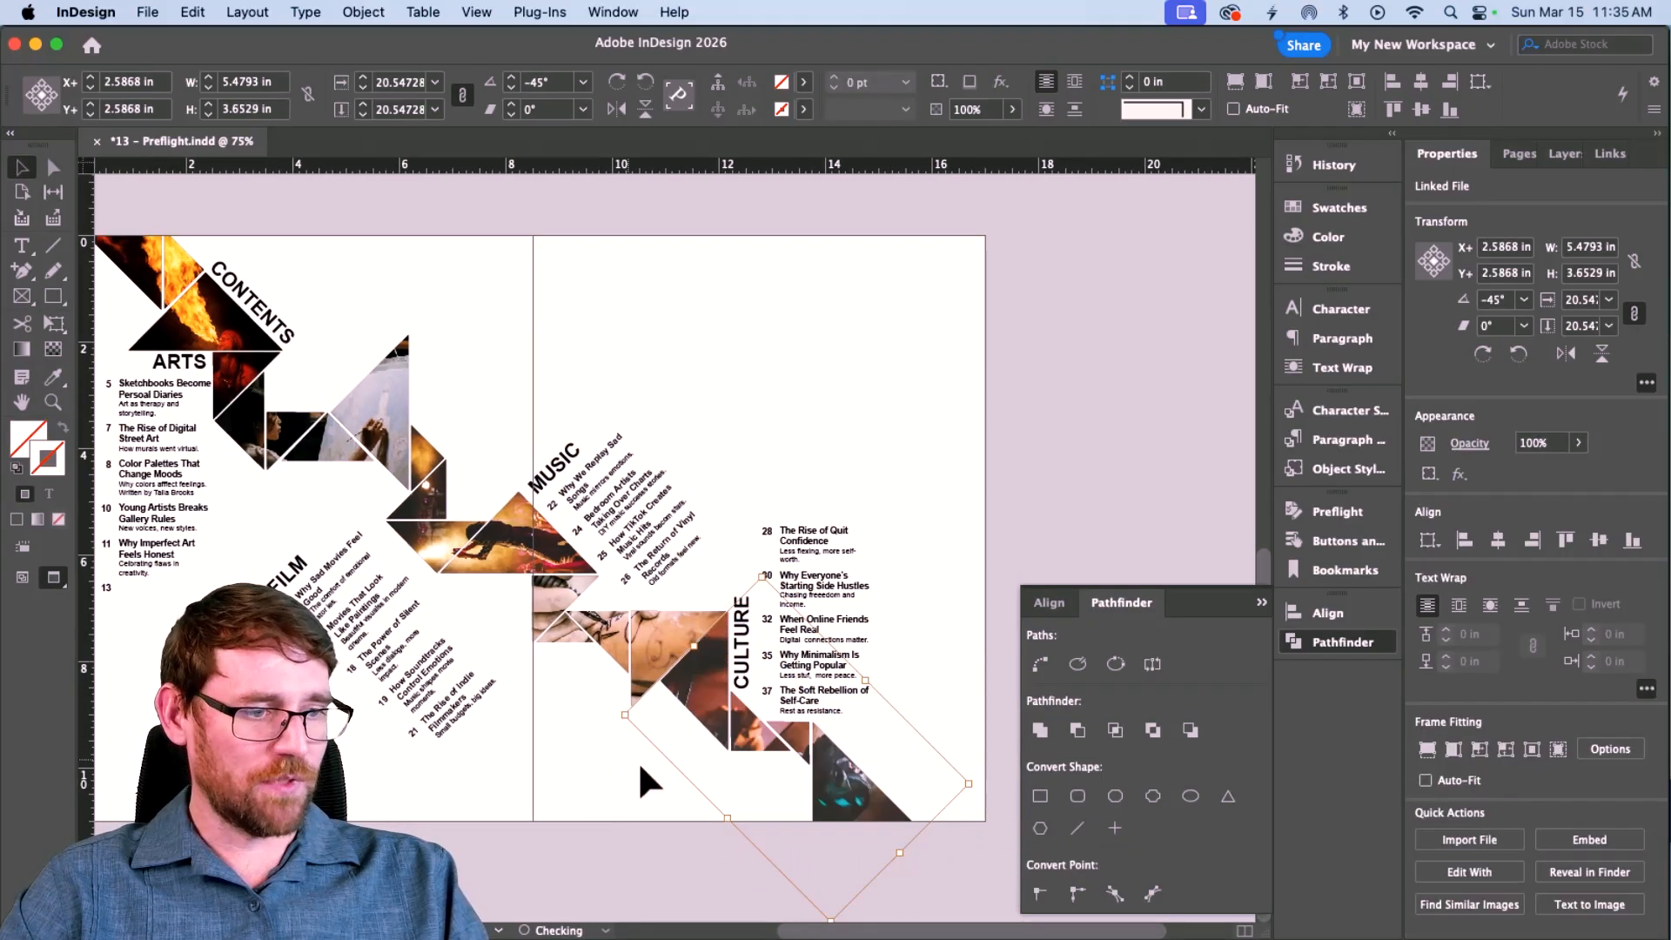
pyautogui.moveTo(844, 792); pyautogui.dragTo(818, 806)
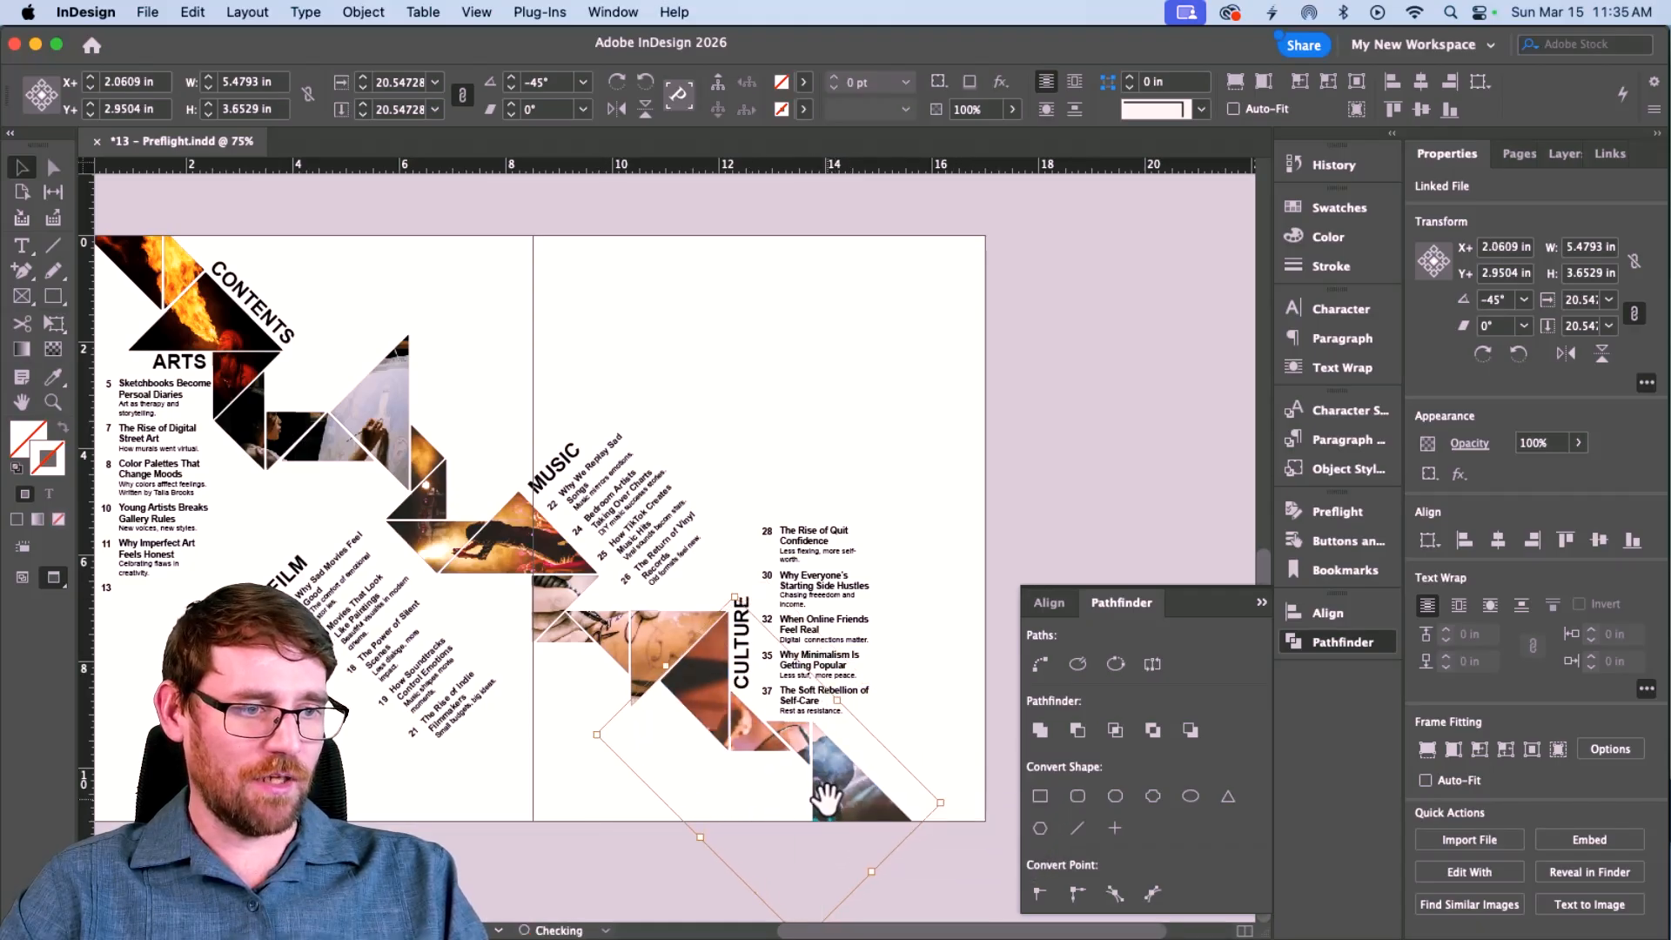
pyautogui.click(581, 825)
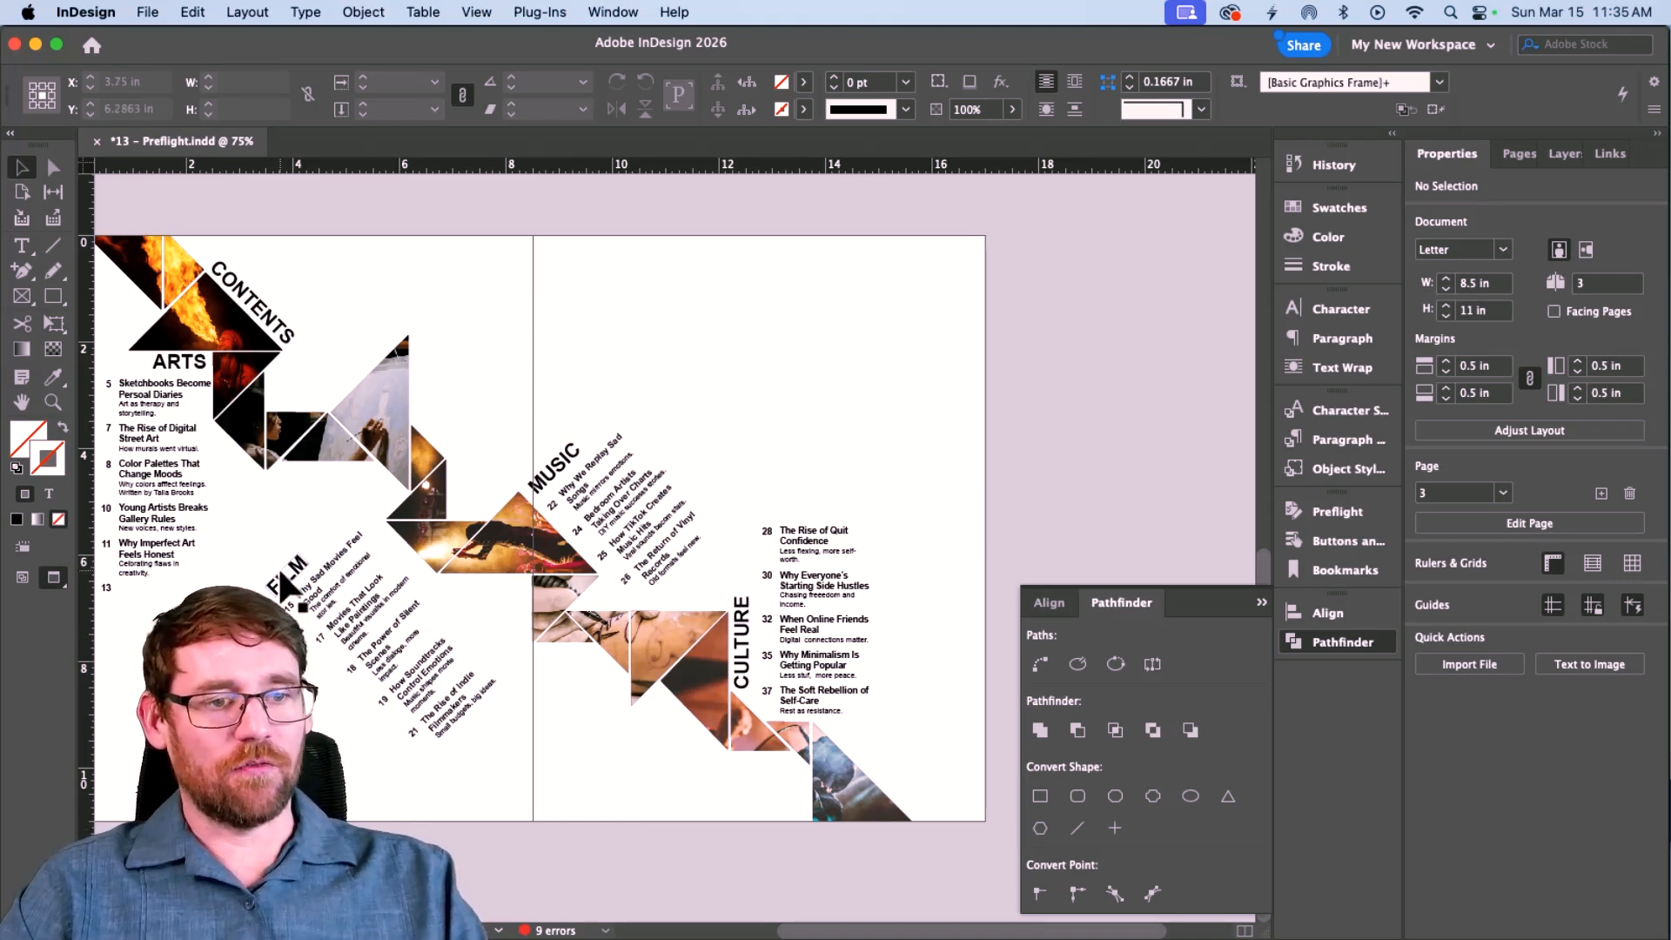
# Select the FILM heading text and then its text frame.
pyautogui.press('t')
pyautogui.click(329, 602)
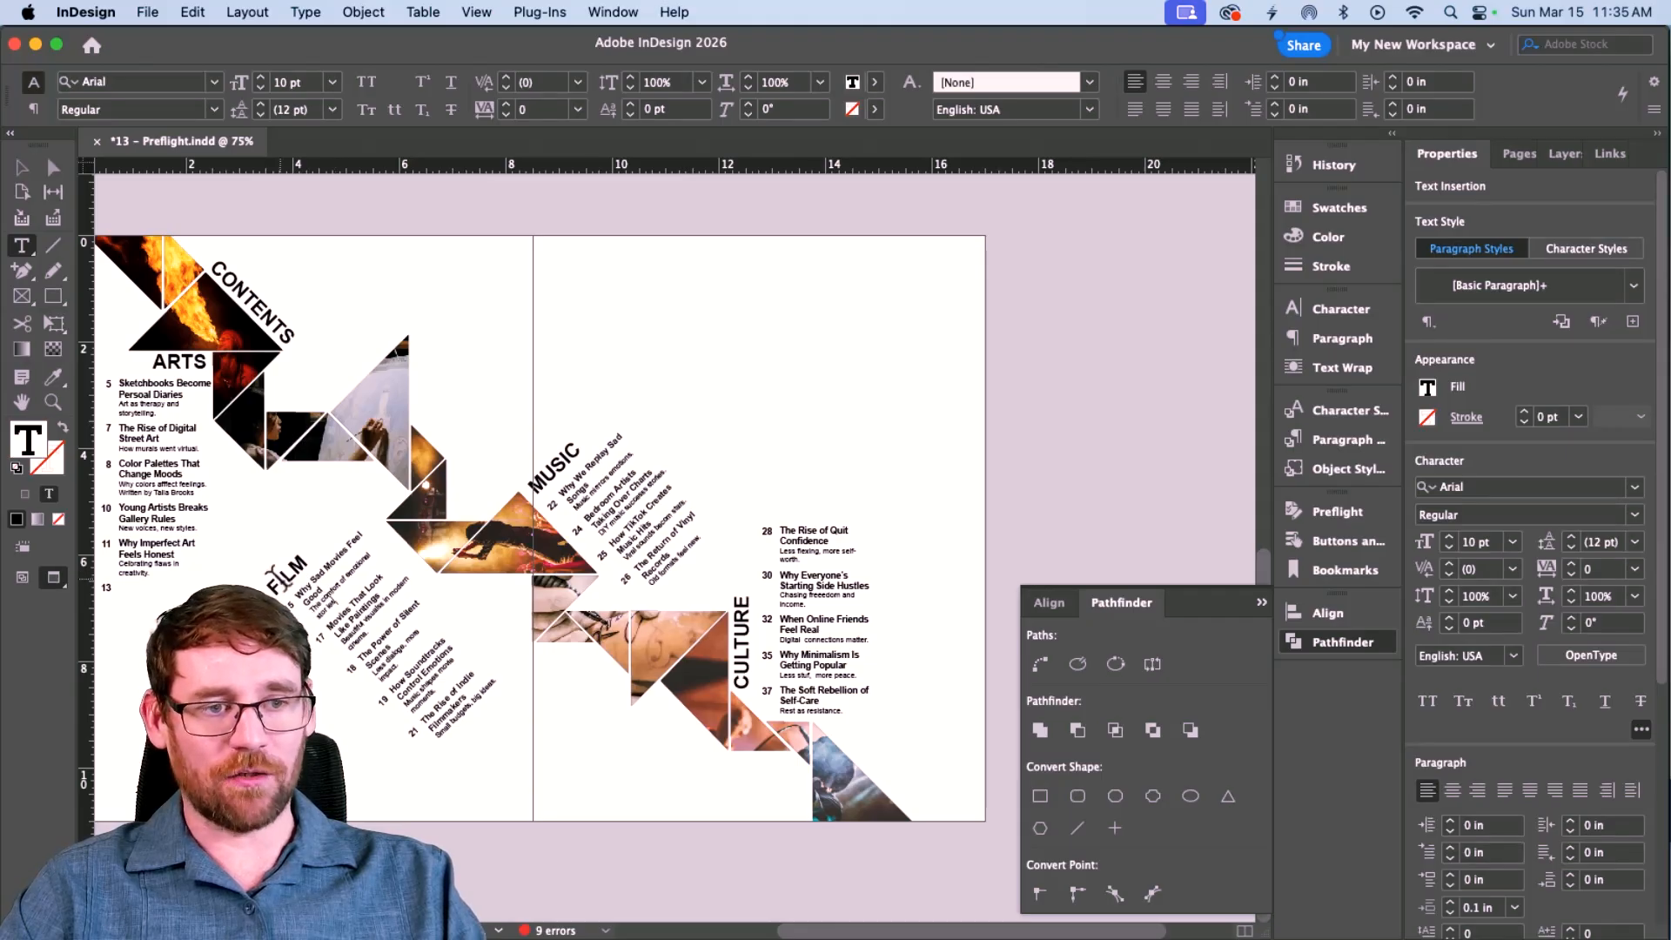
pyautogui.doubleClick(295, 598)
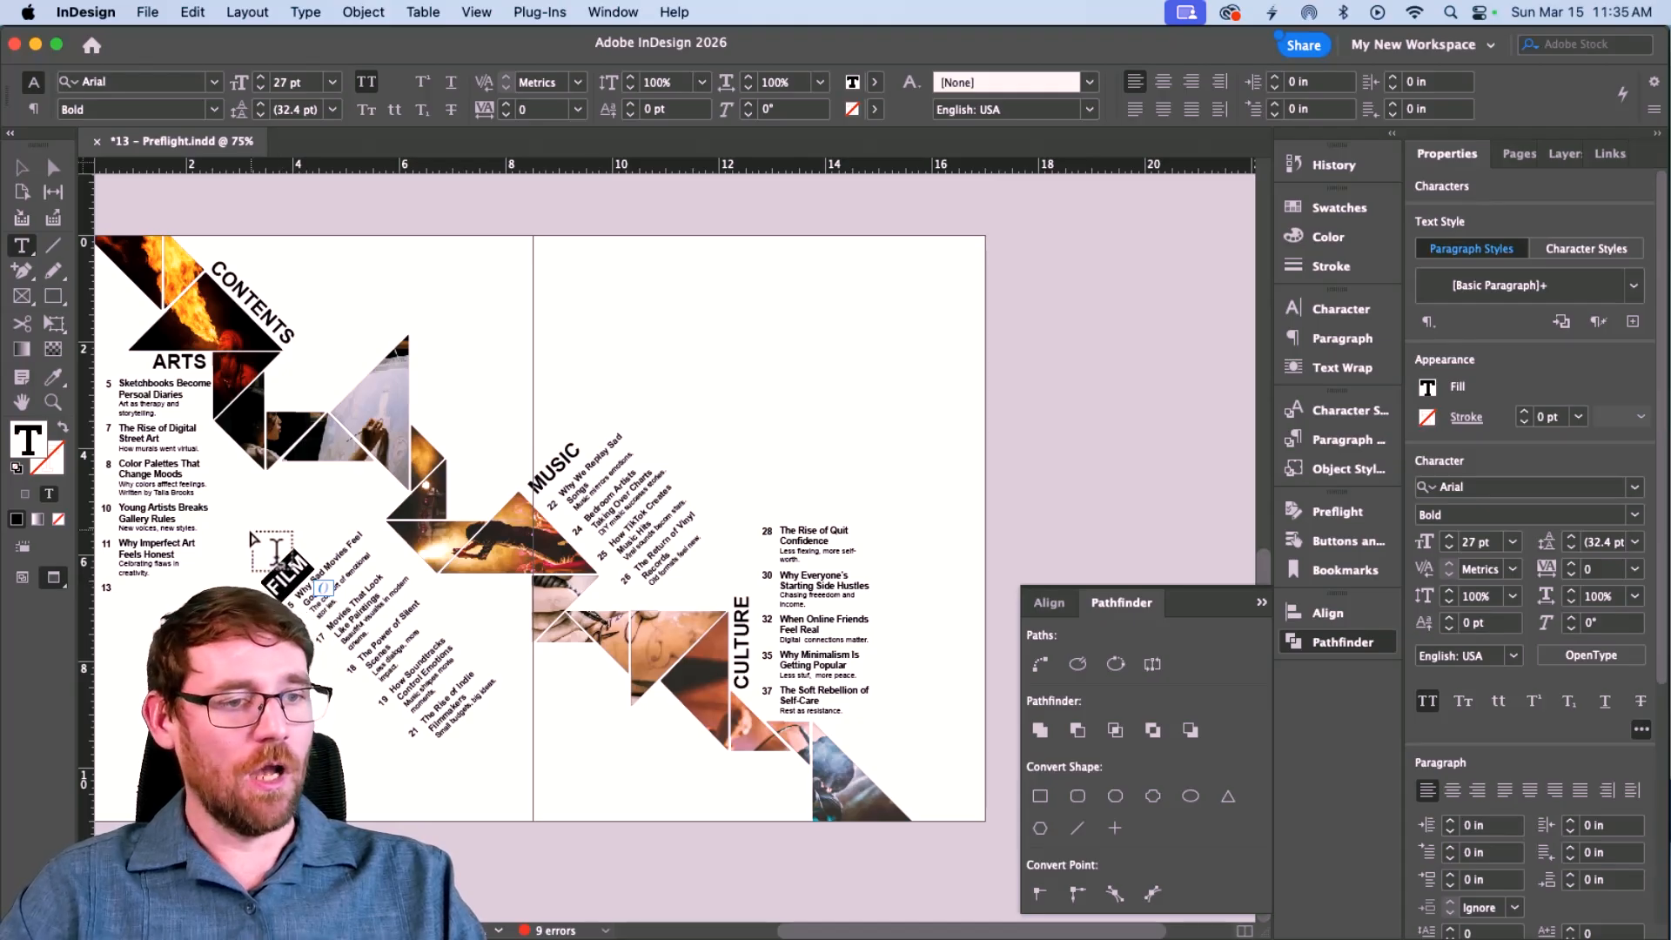
pyautogui.click(27, 171)
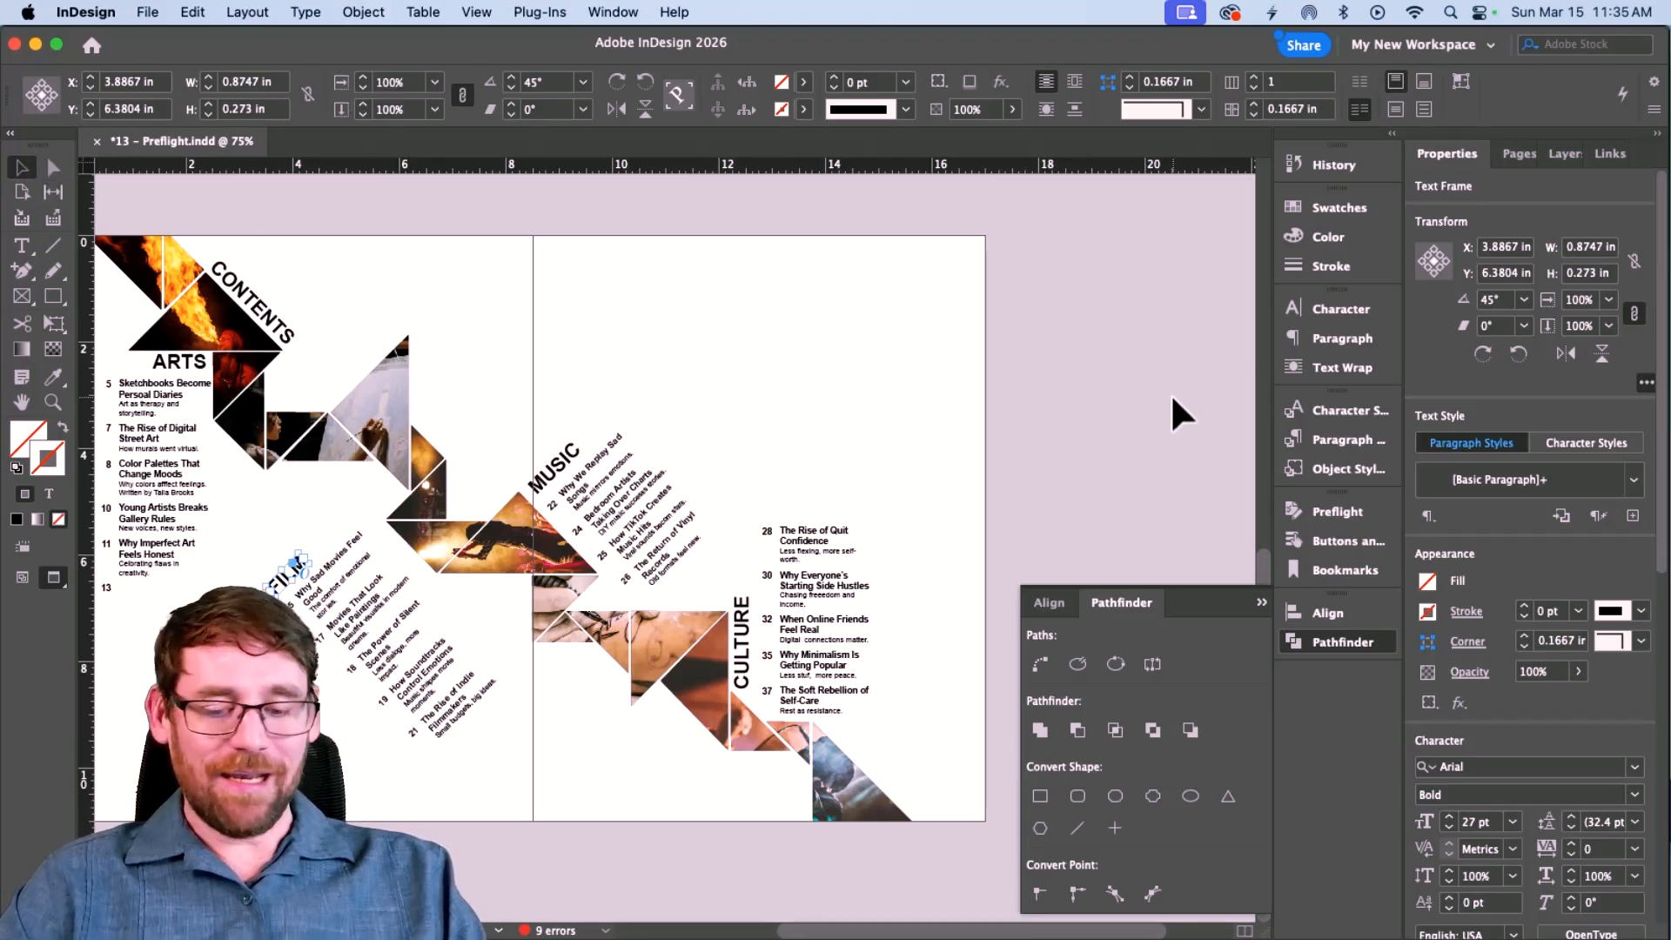
# Switch to Normal screen mode, select everything on the spread and head to spell checking.
pyautogui.press('w')
pyautogui.click(725, 311)
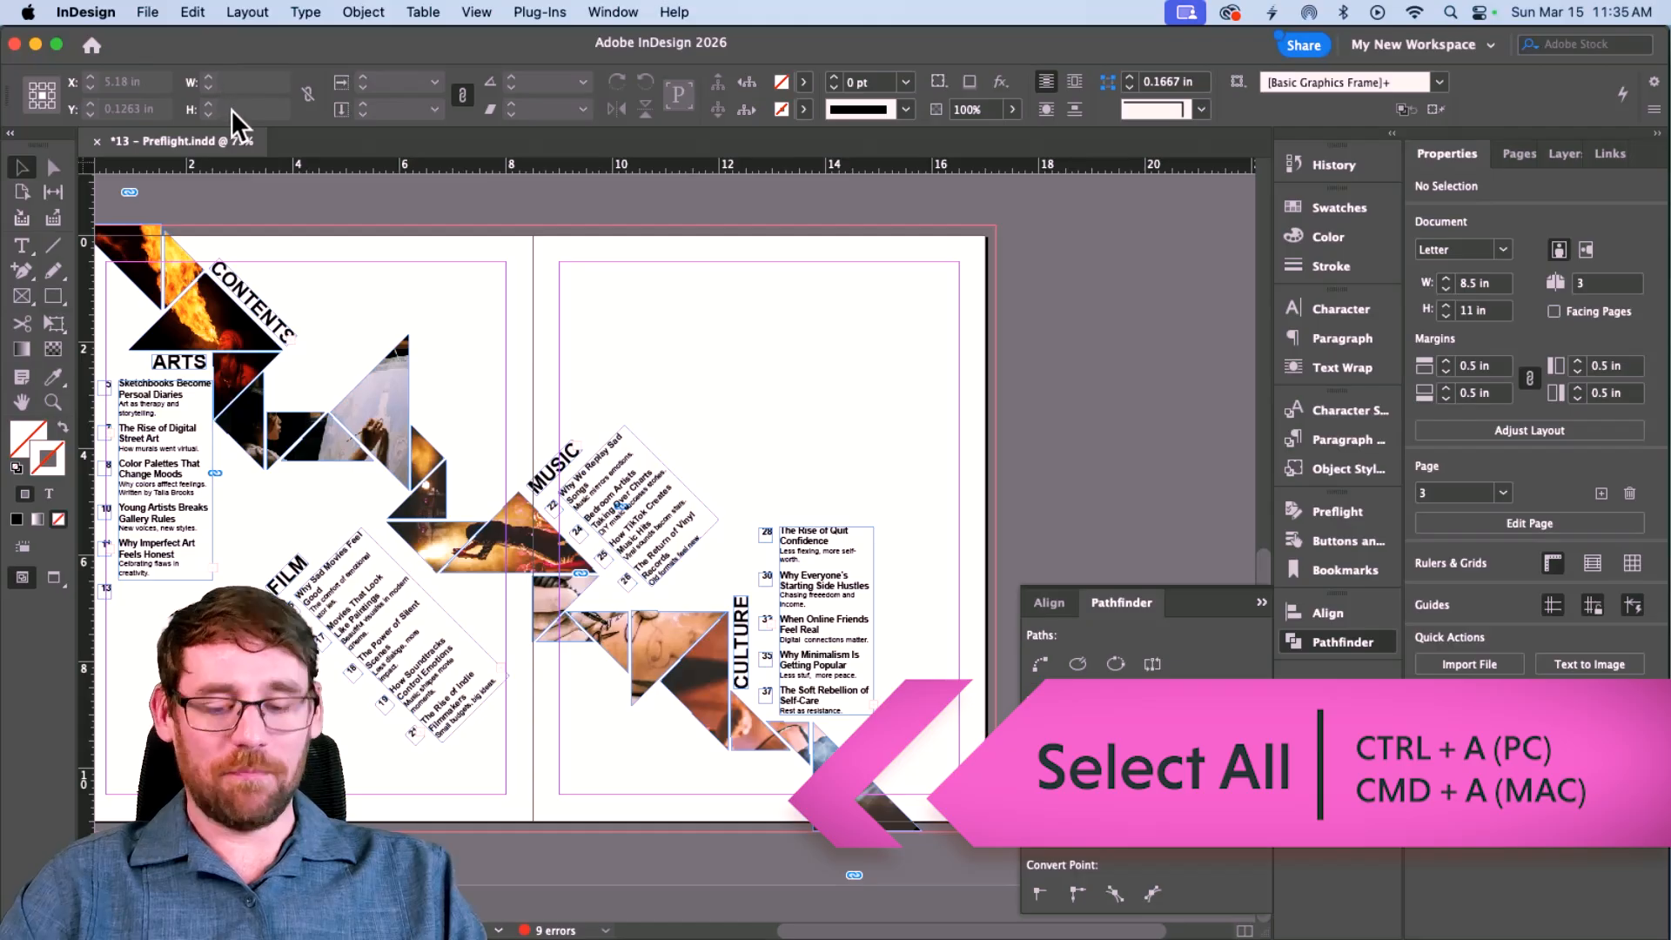
pyautogui.press('super+a')
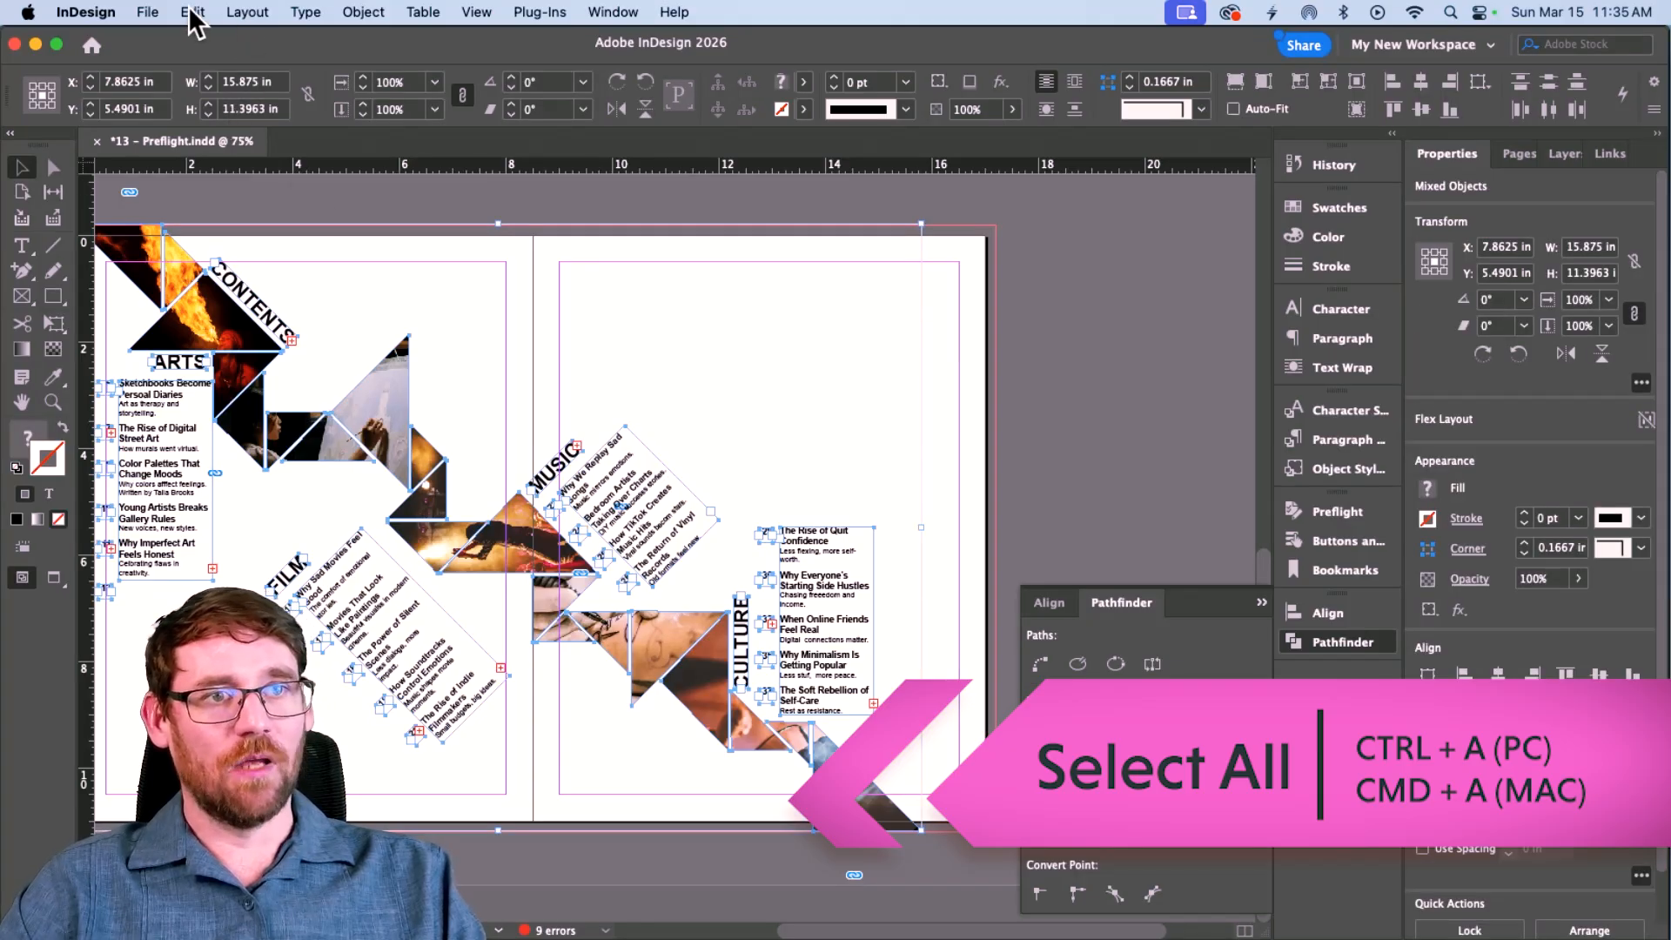
pyautogui.click(192, 13)
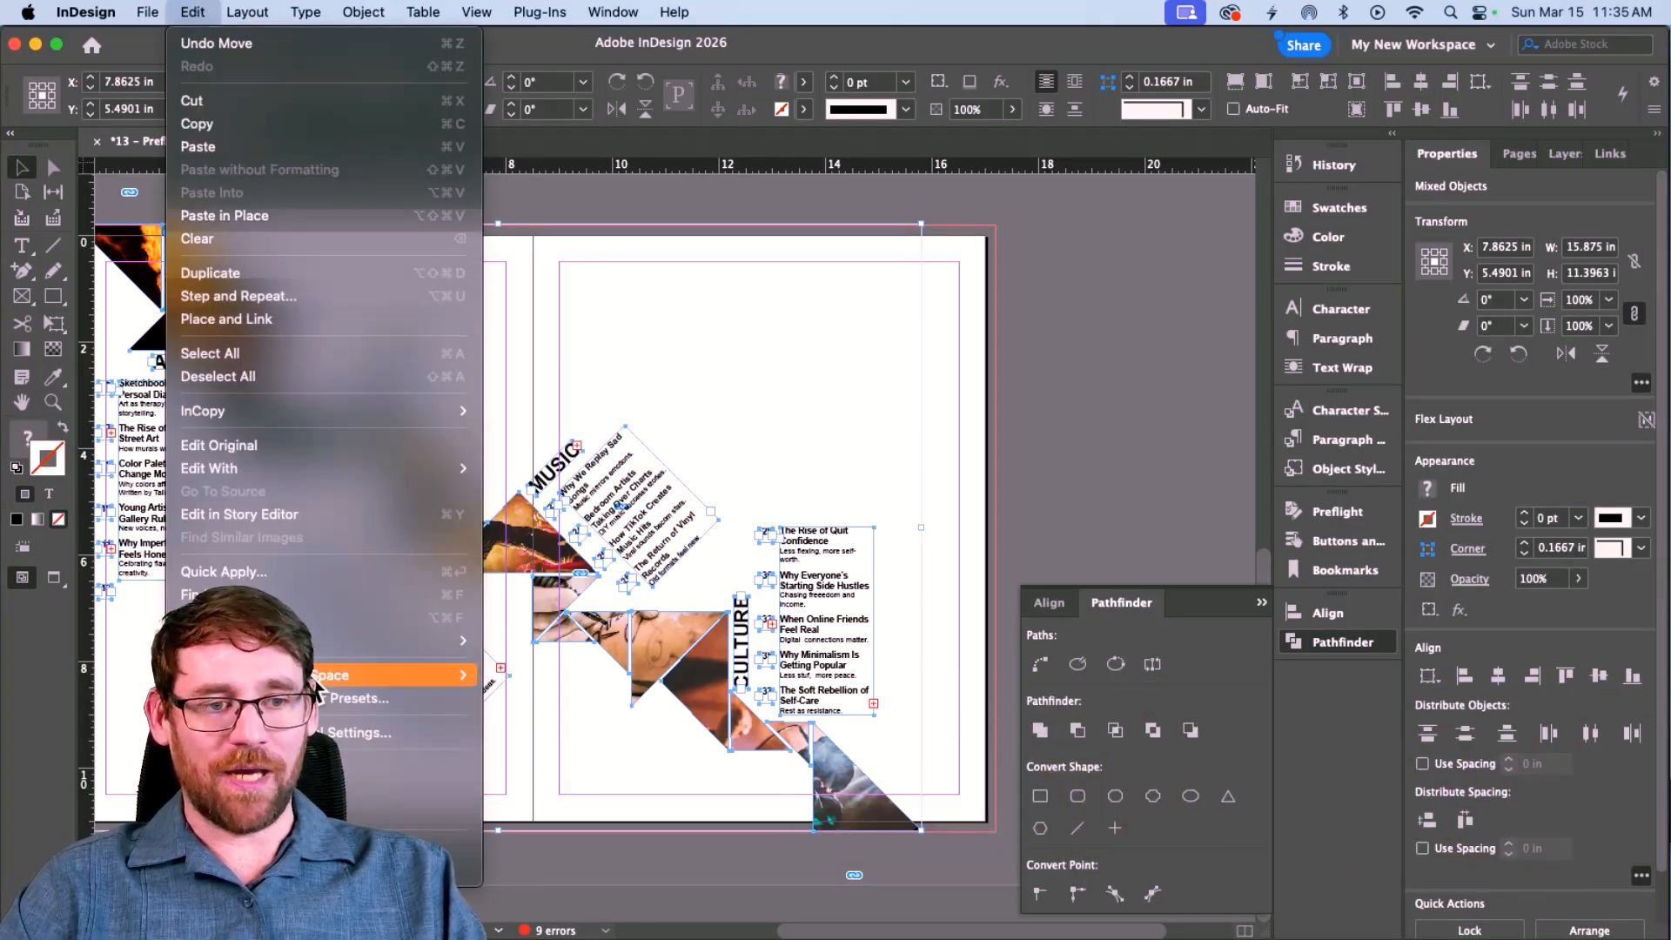
# Spell-check the spread, correcting Persoal to Personal, afffect to affect and Celbrating to Celebrating.
pyautogui.moveTo(425, 635)
pyautogui.click(572, 634)
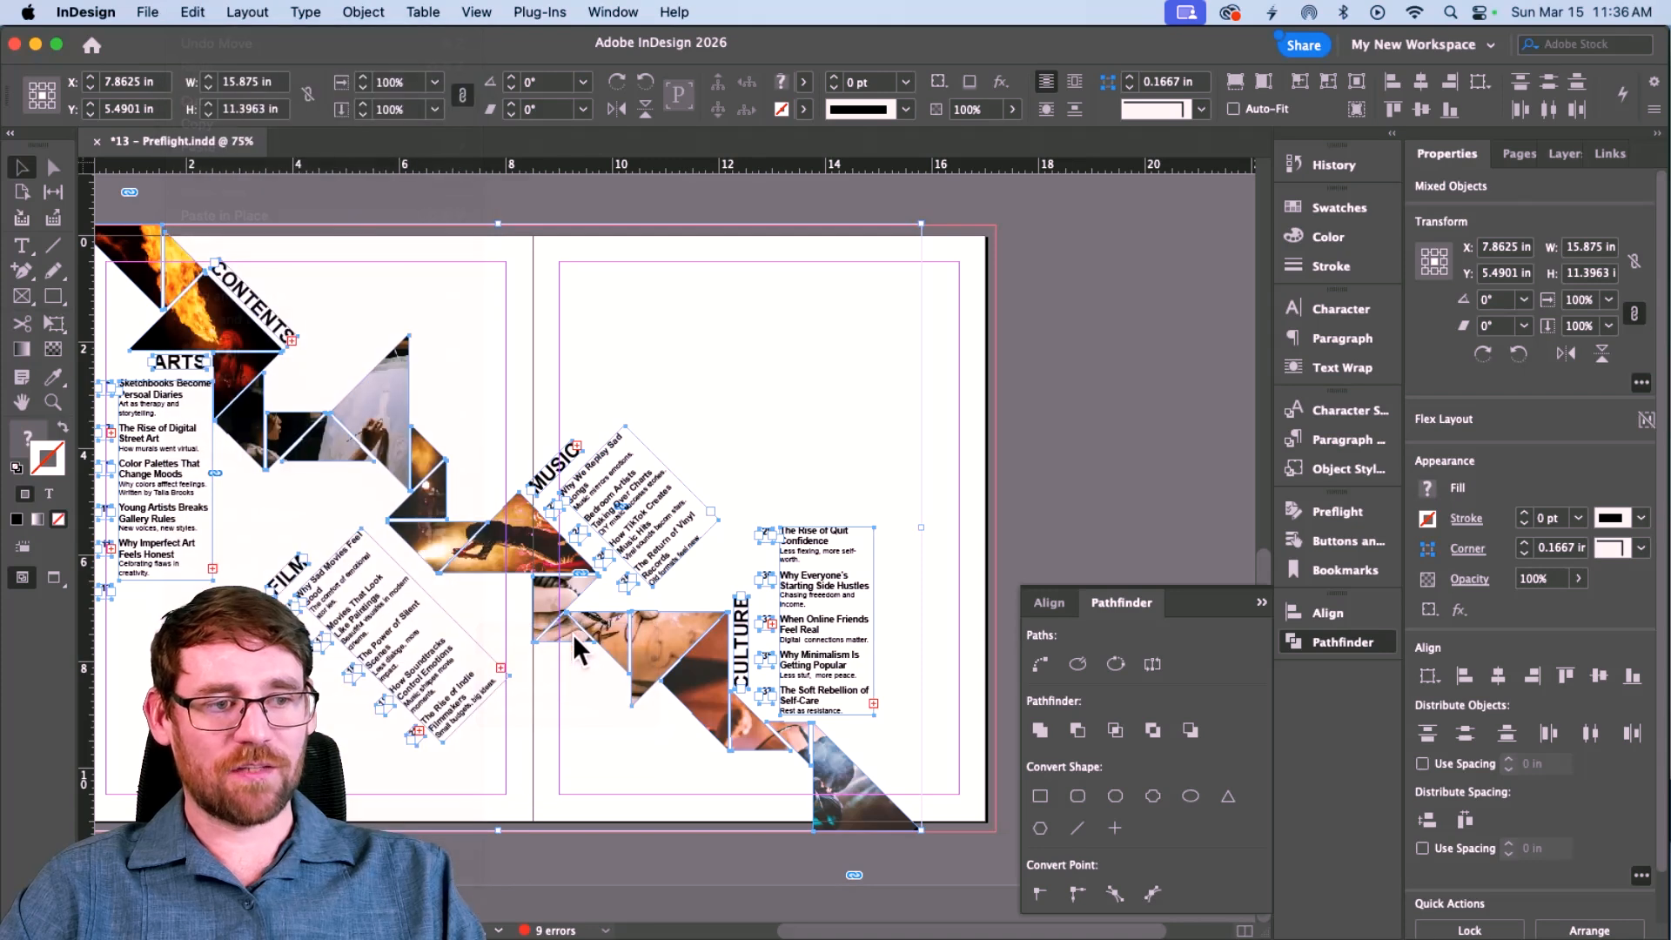
pyautogui.moveTo(1205, 448); pyautogui.dragTo(503, 299)
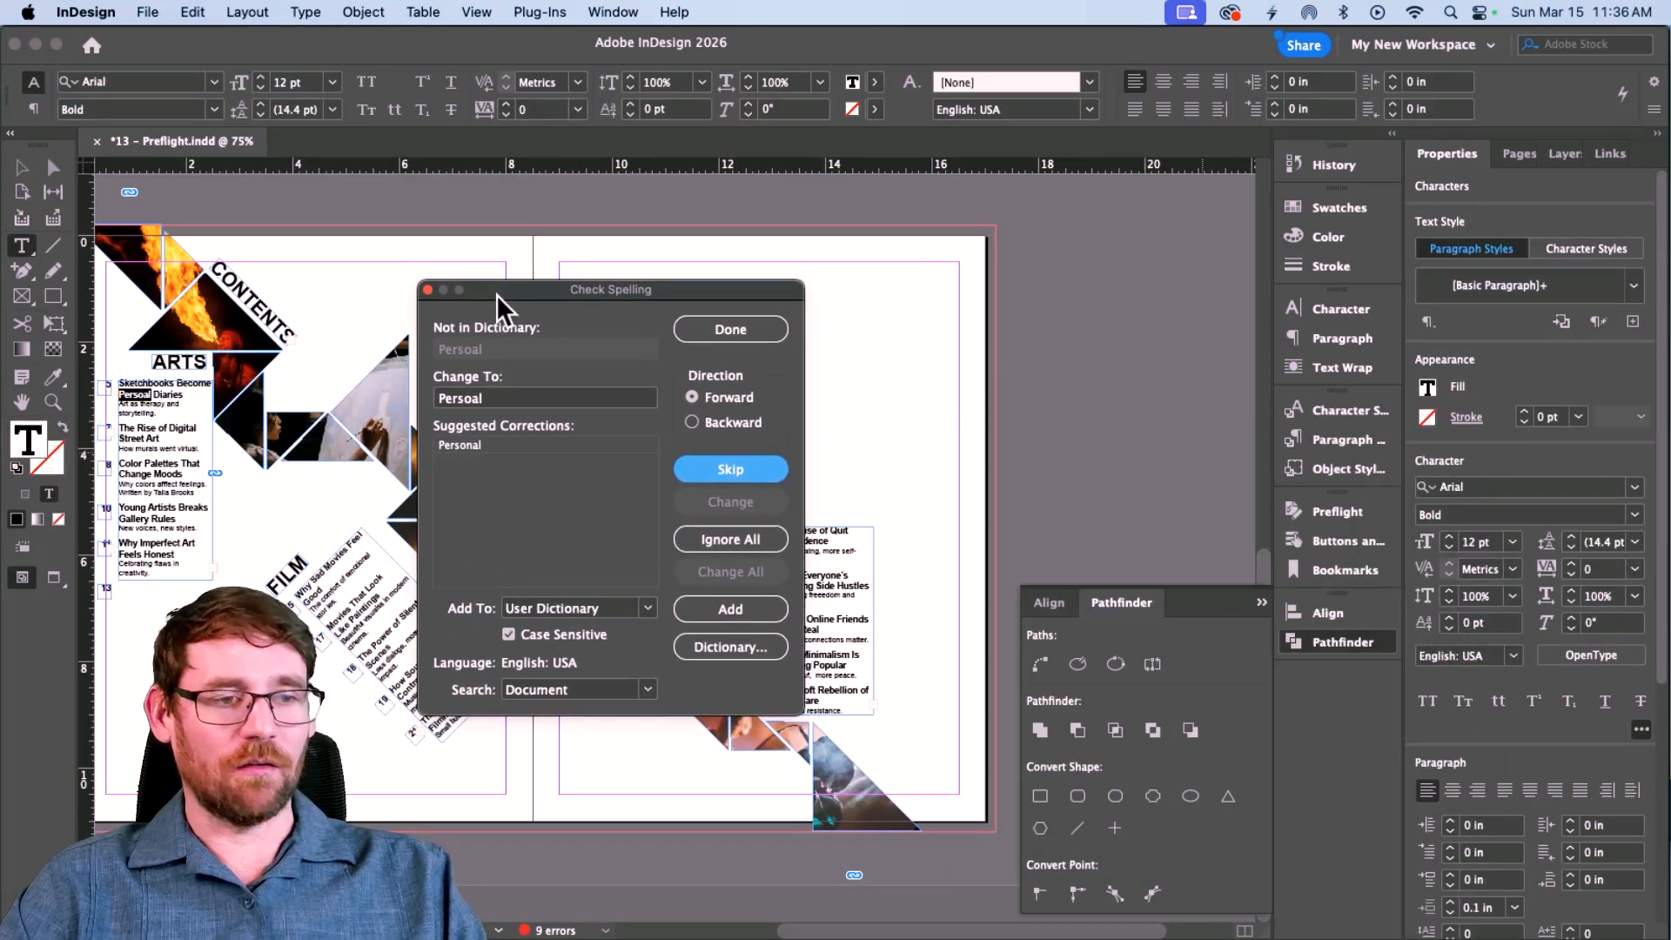
pyautogui.click(498, 446)
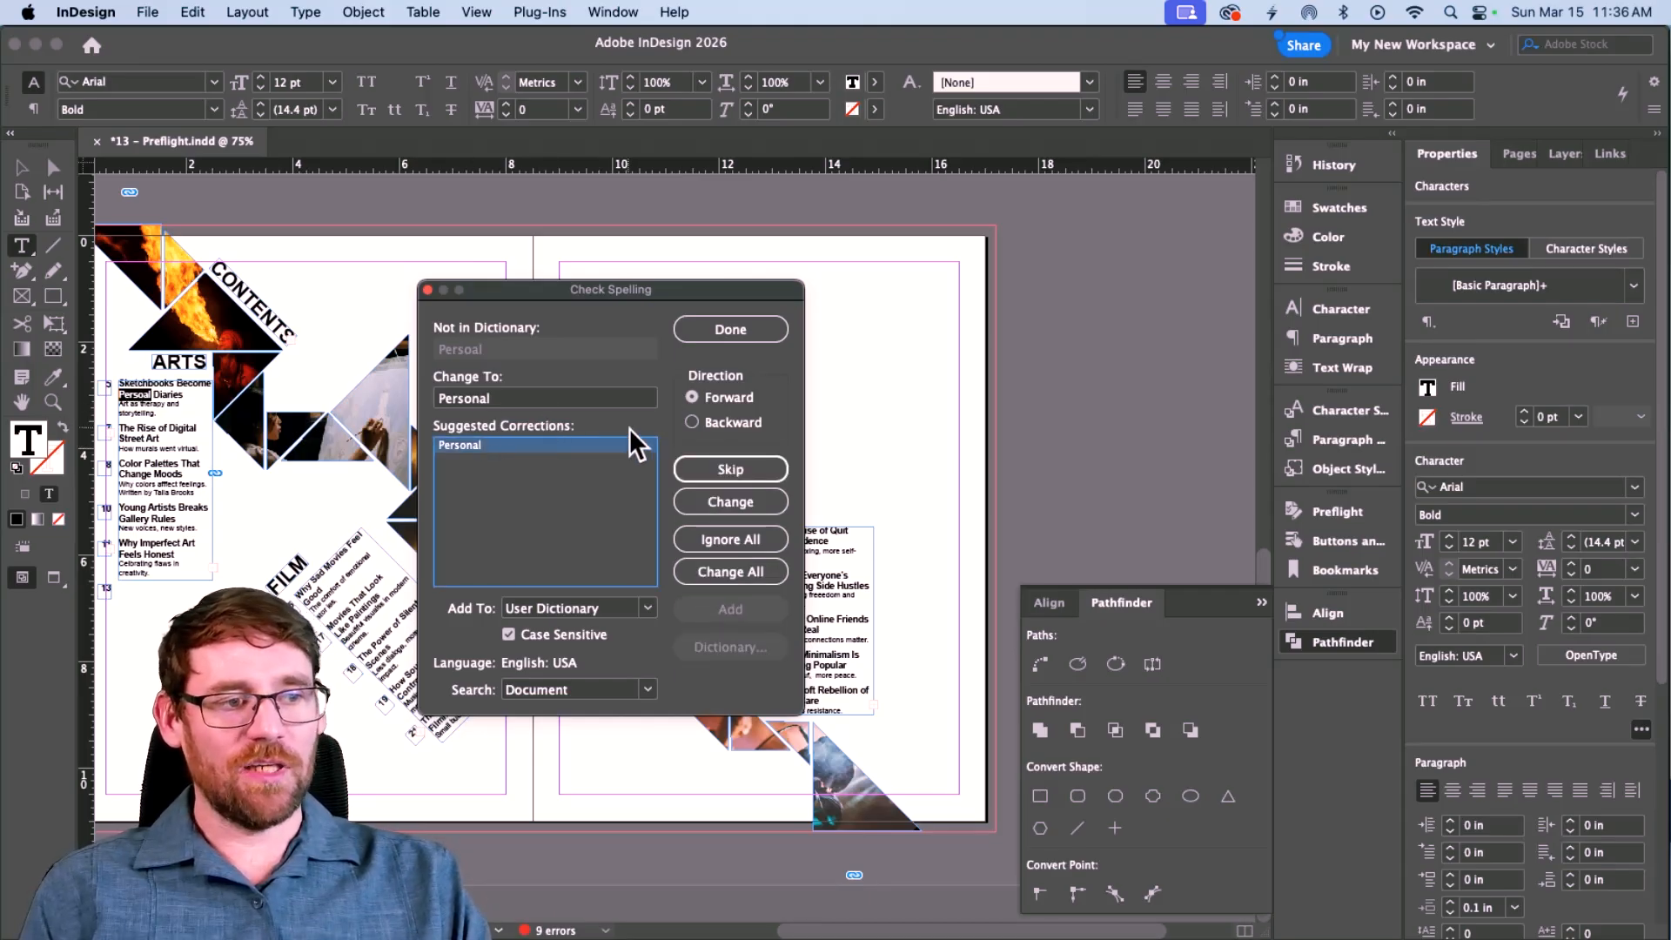
pyautogui.click(730, 501)
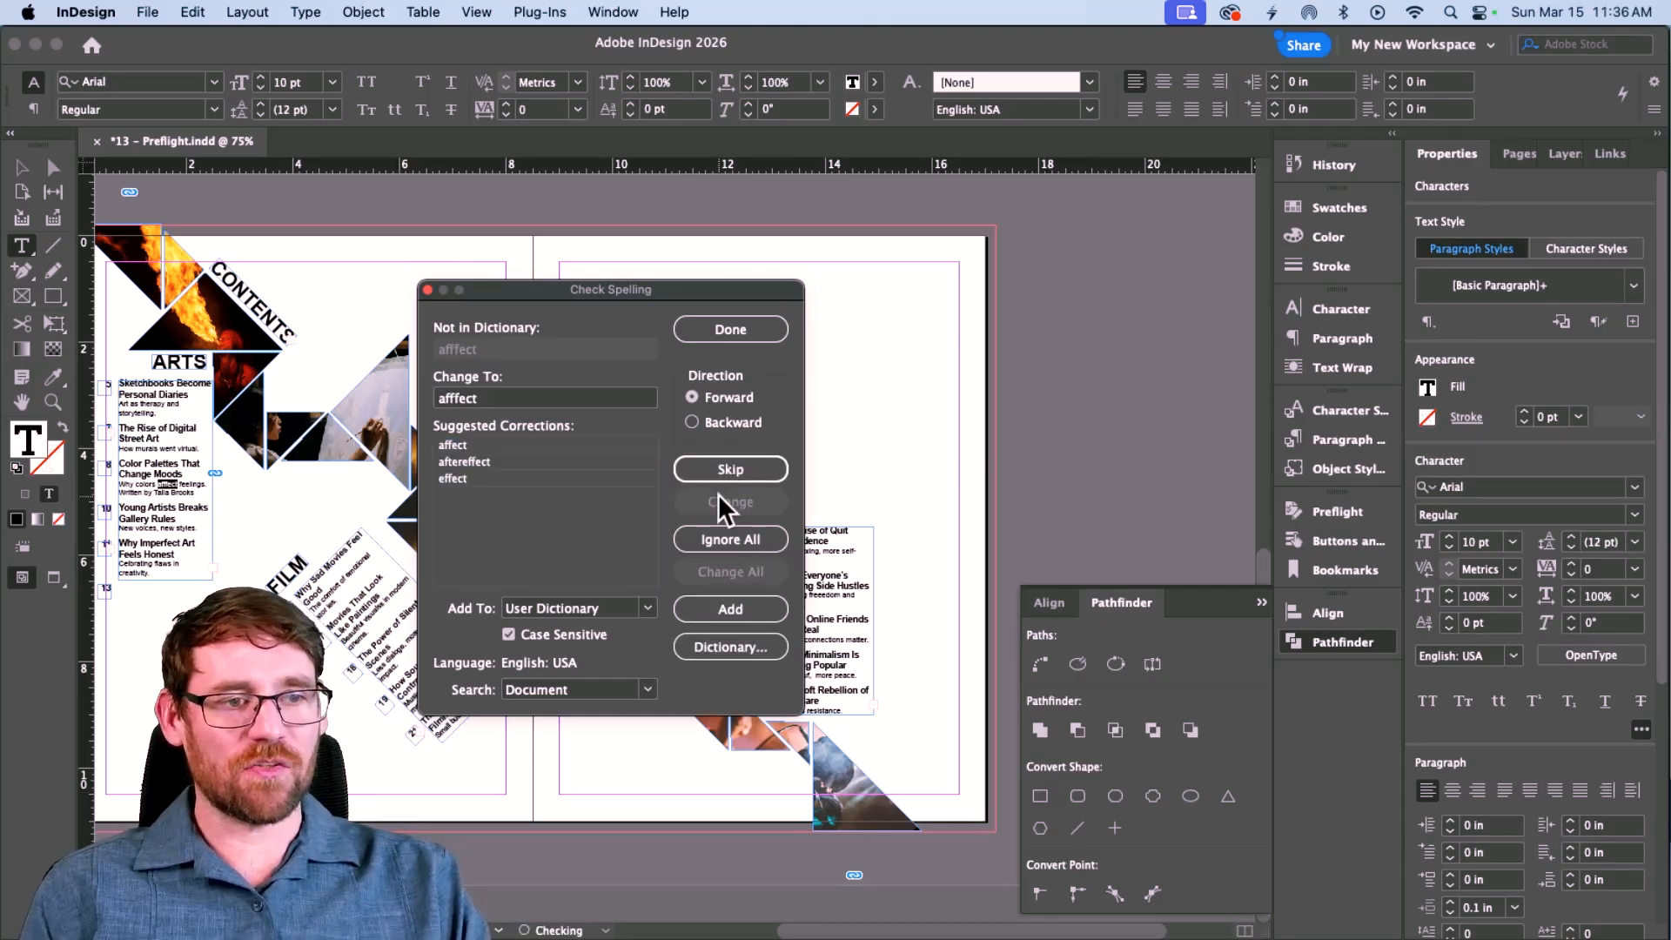
pyautogui.click(474, 446)
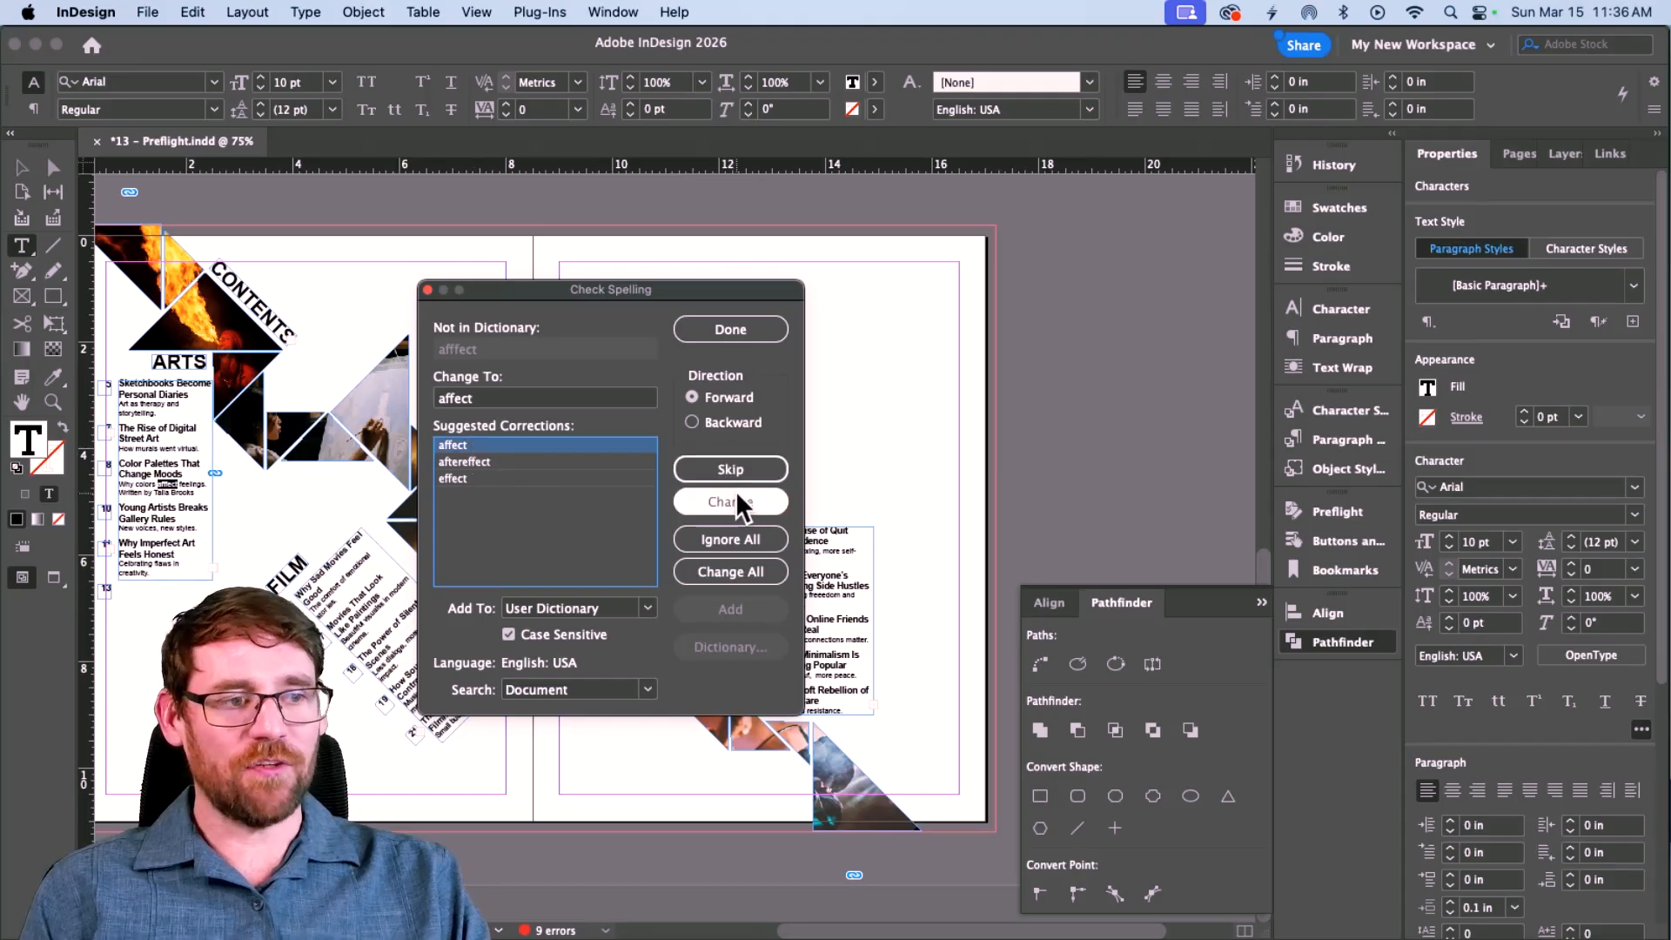
pyautogui.click(737, 501)
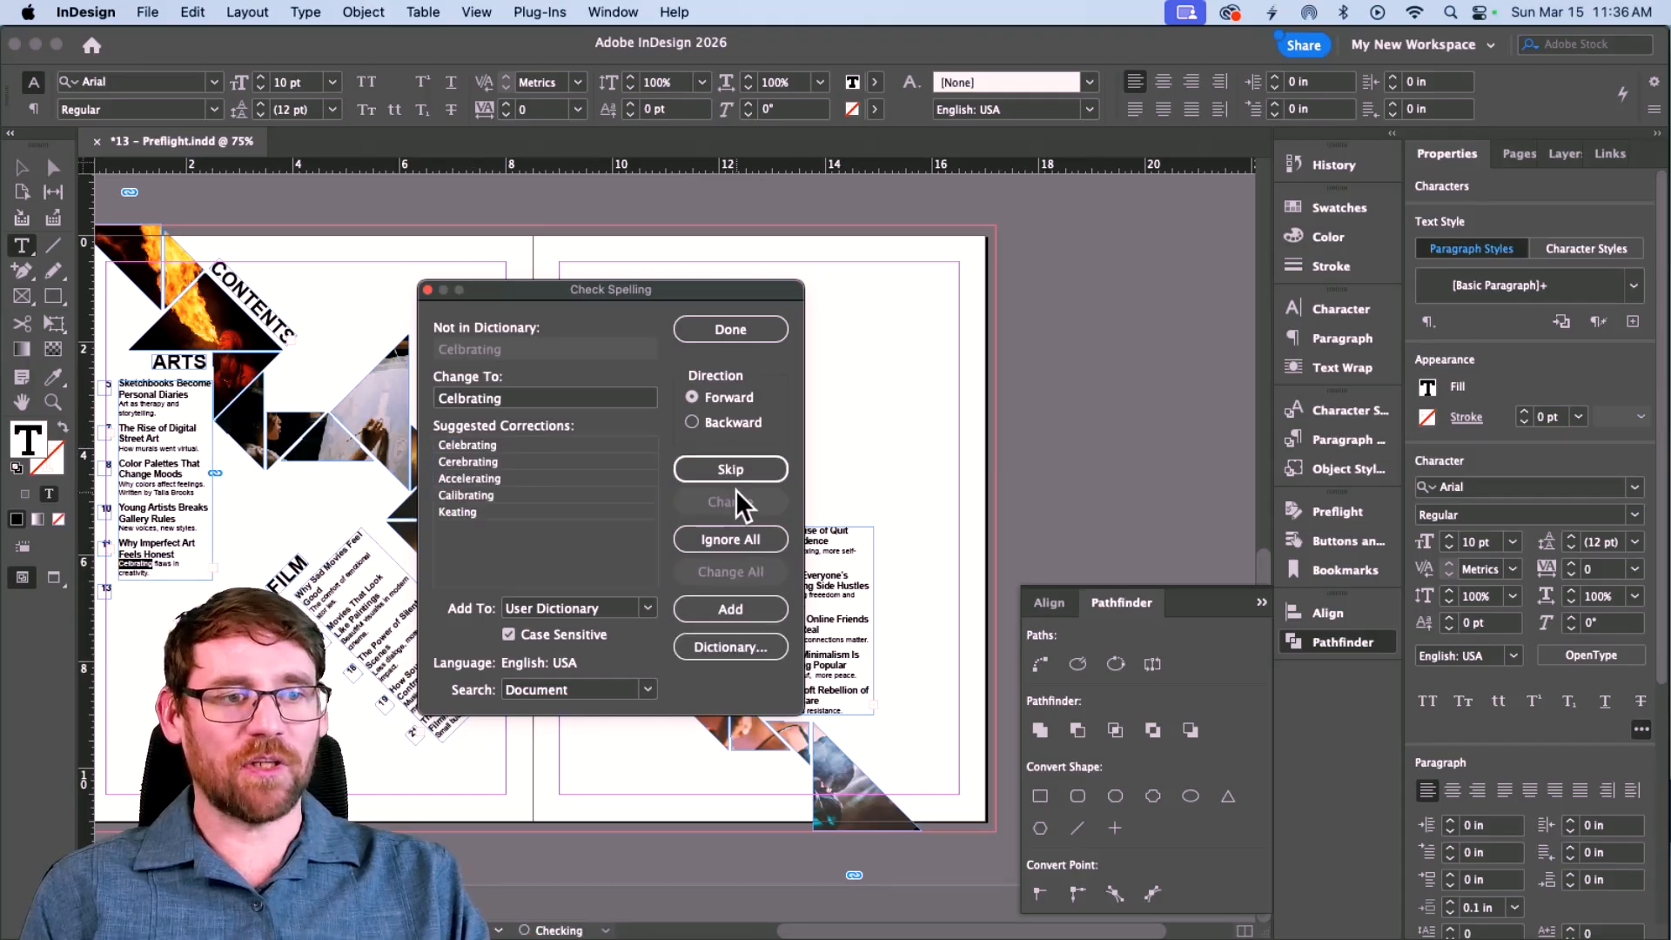
pyautogui.click(469, 444)
pyautogui.click(730, 502)
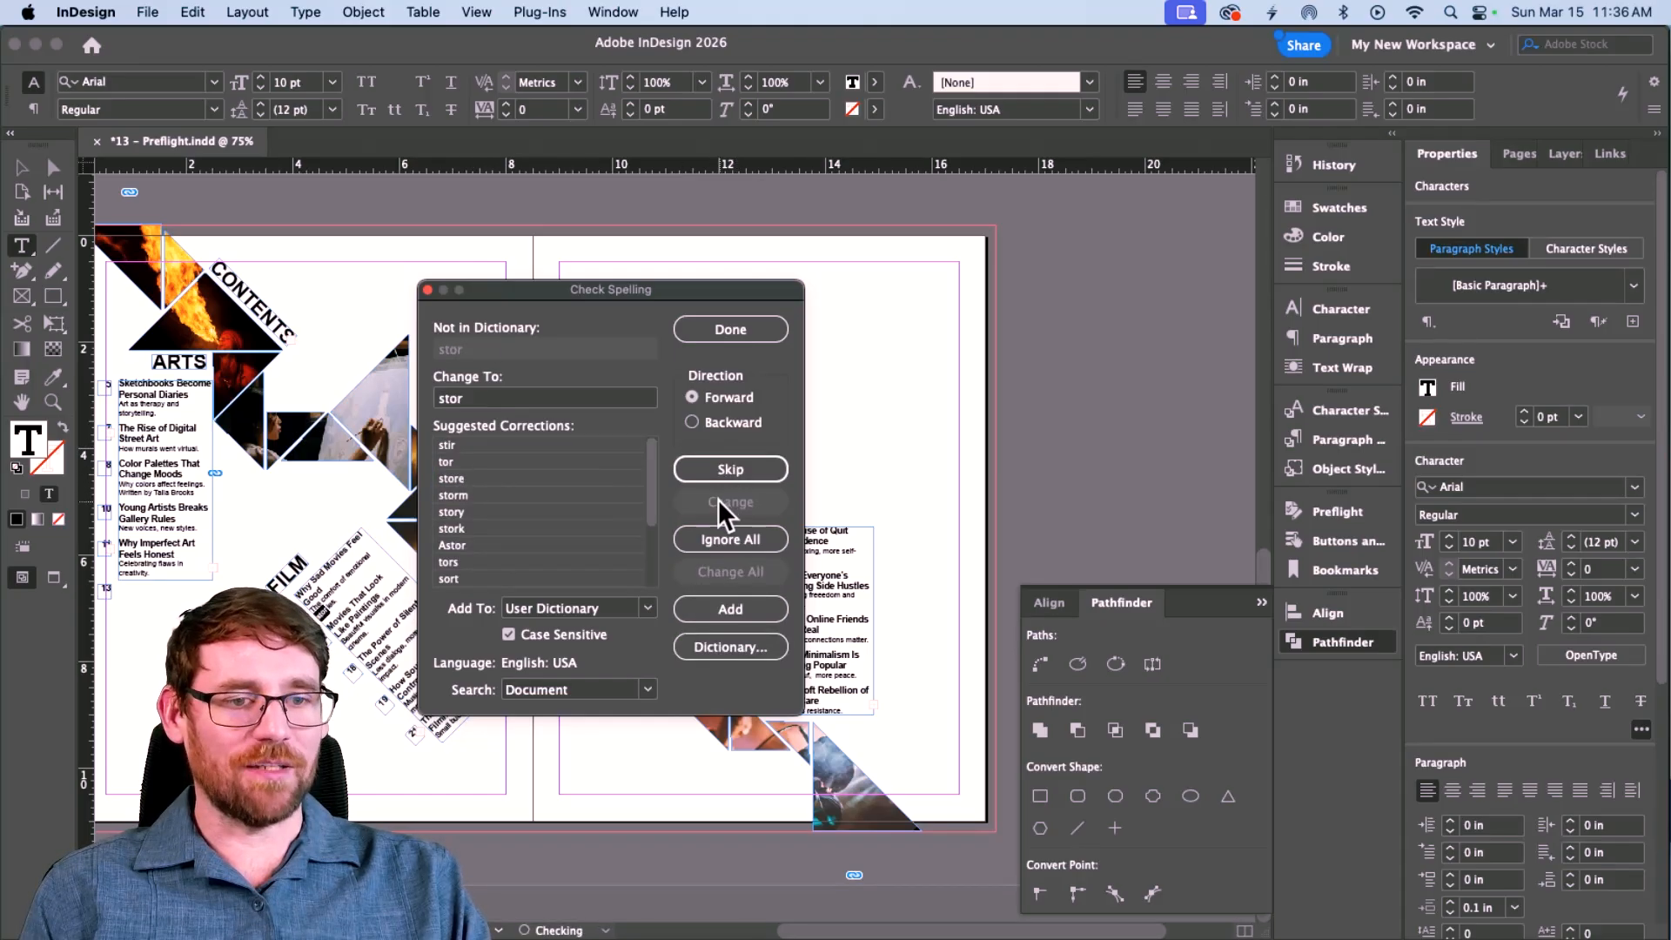
# Accept suggested corrections for the remaining flagged words, then close the spell checker.
pyautogui.click(496, 446)
pyautogui.click(731, 502)
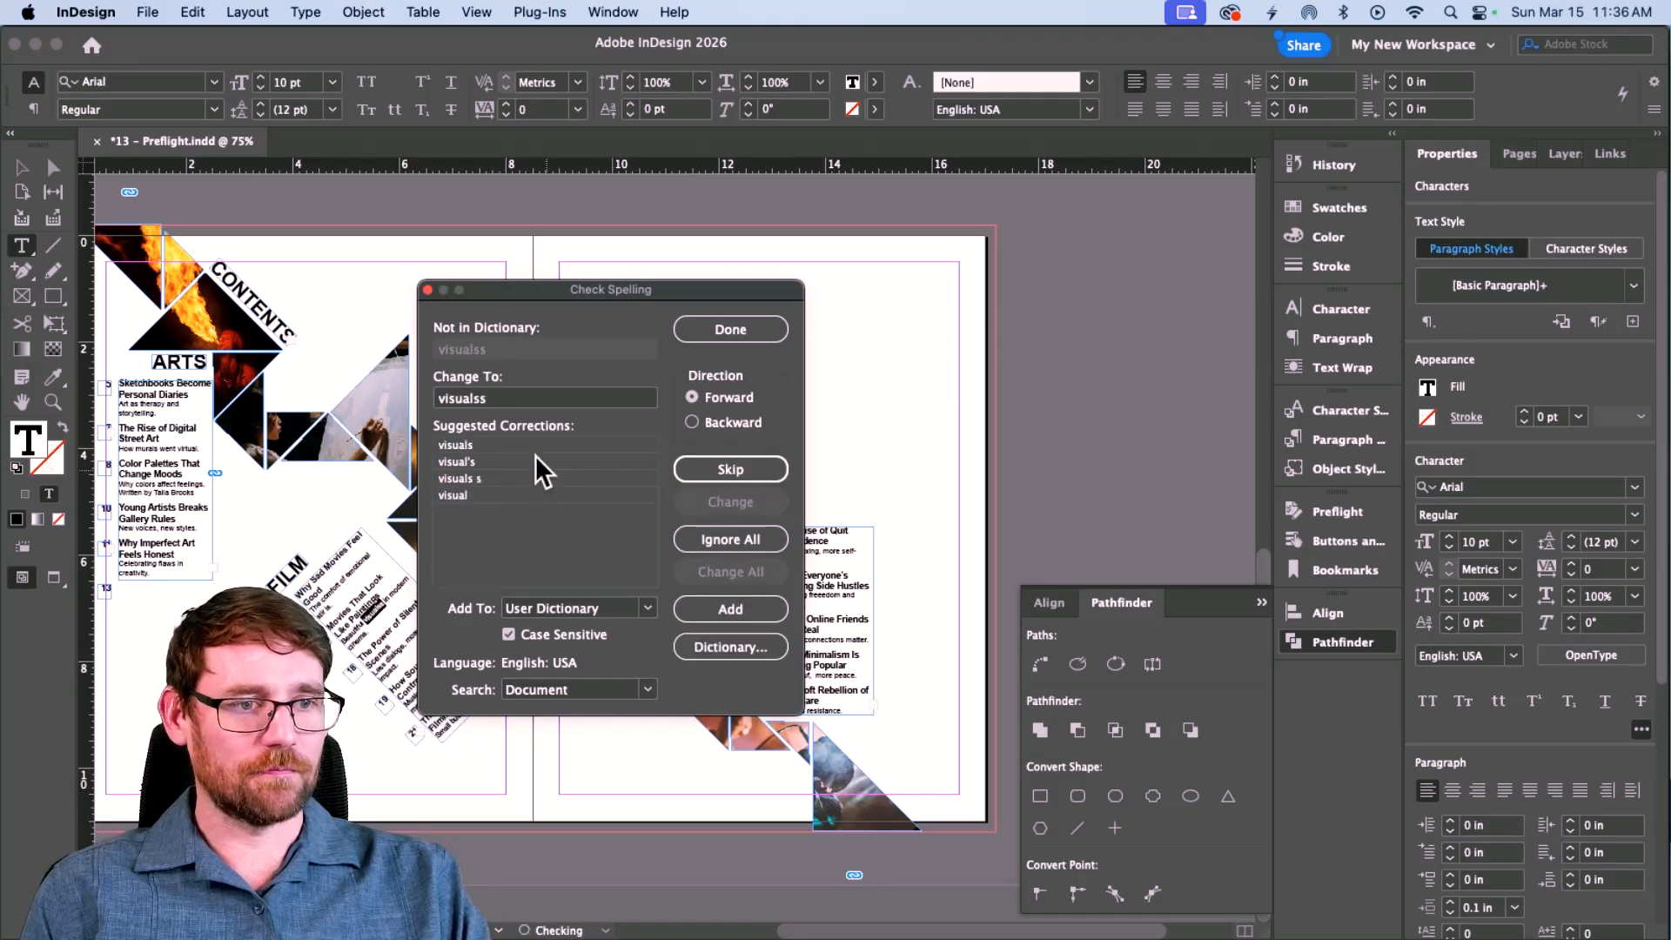
pyautogui.click(522, 445)
pyautogui.click(730, 502)
pyautogui.click(530, 445)
pyautogui.click(728, 500)
pyautogui.click(506, 478)
pyautogui.click(730, 502)
pyautogui.click(513, 444)
pyautogui.click(729, 502)
pyautogui.click(513, 444)
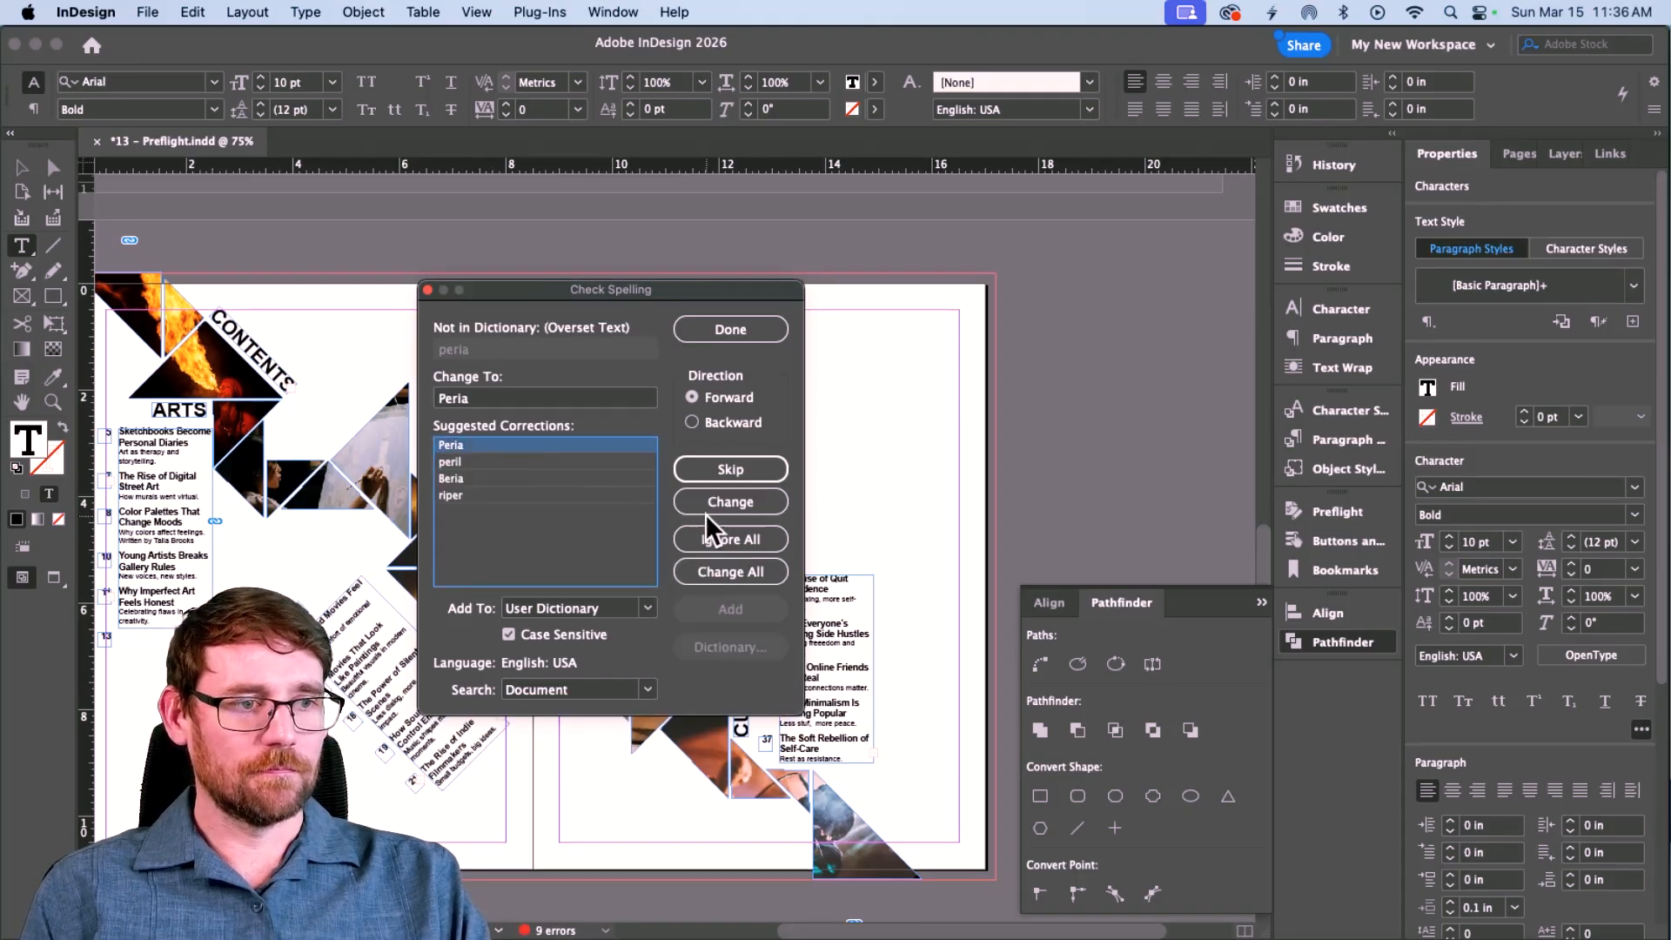
pyautogui.click(736, 502)
pyautogui.click(522, 445)
pyautogui.click(738, 500)
pyautogui.click(539, 446)
pyautogui.click(727, 502)
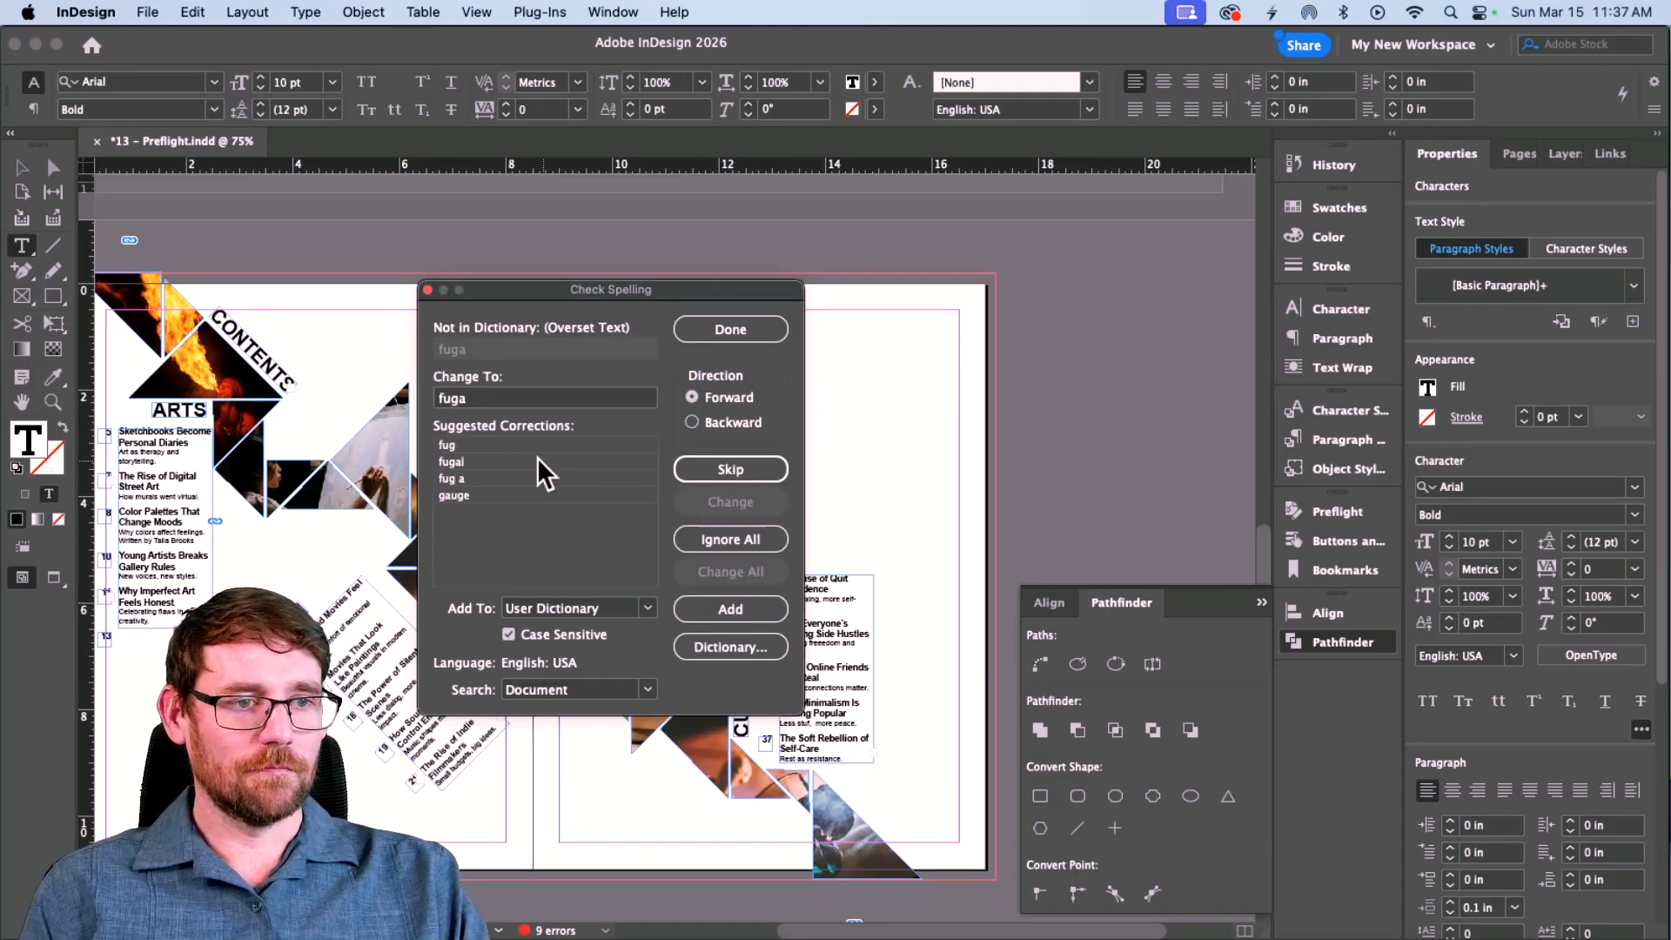
pyautogui.click(535, 446)
pyautogui.click(713, 502)
pyautogui.click(540, 461)
pyautogui.click(708, 500)
pyautogui.click(539, 446)
pyautogui.click(684, 504)
pyautogui.click(736, 331)
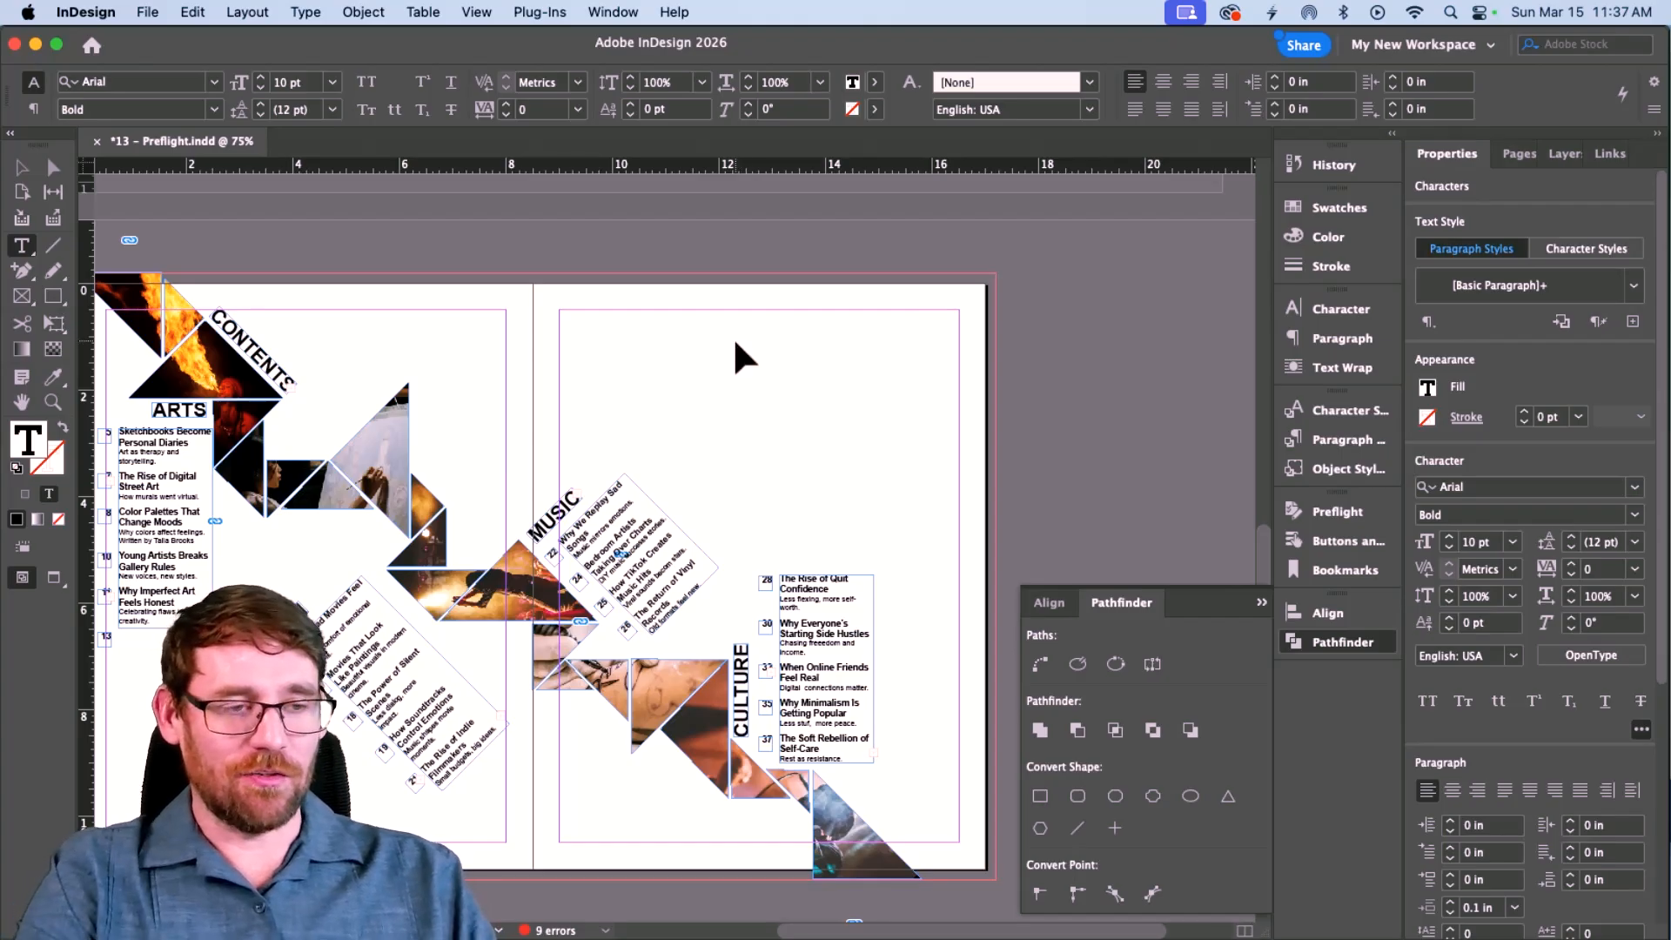
# Remove the stray space in 'mi rrors' so the MUSIC blurb reads 'Music mirrors emotions.'.
pyautogui.press('super+equal')
pyautogui.press('super+equal')
pyautogui.press('super+equal')
pyautogui.press('super+equal')
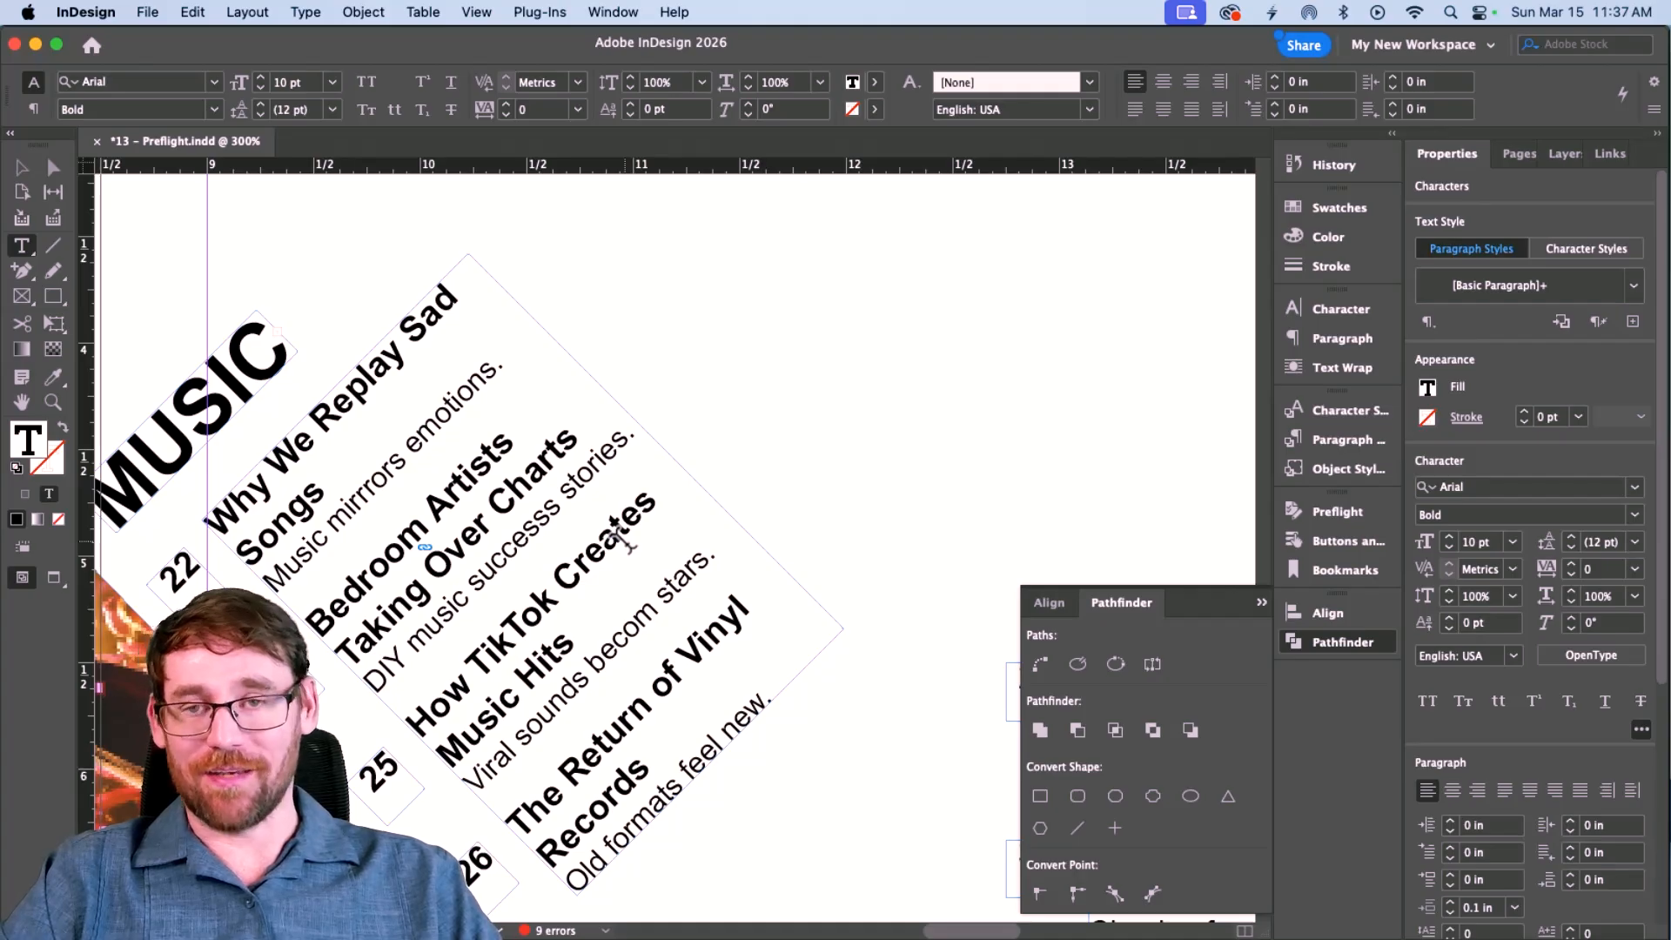
pyautogui.click(403, 517)
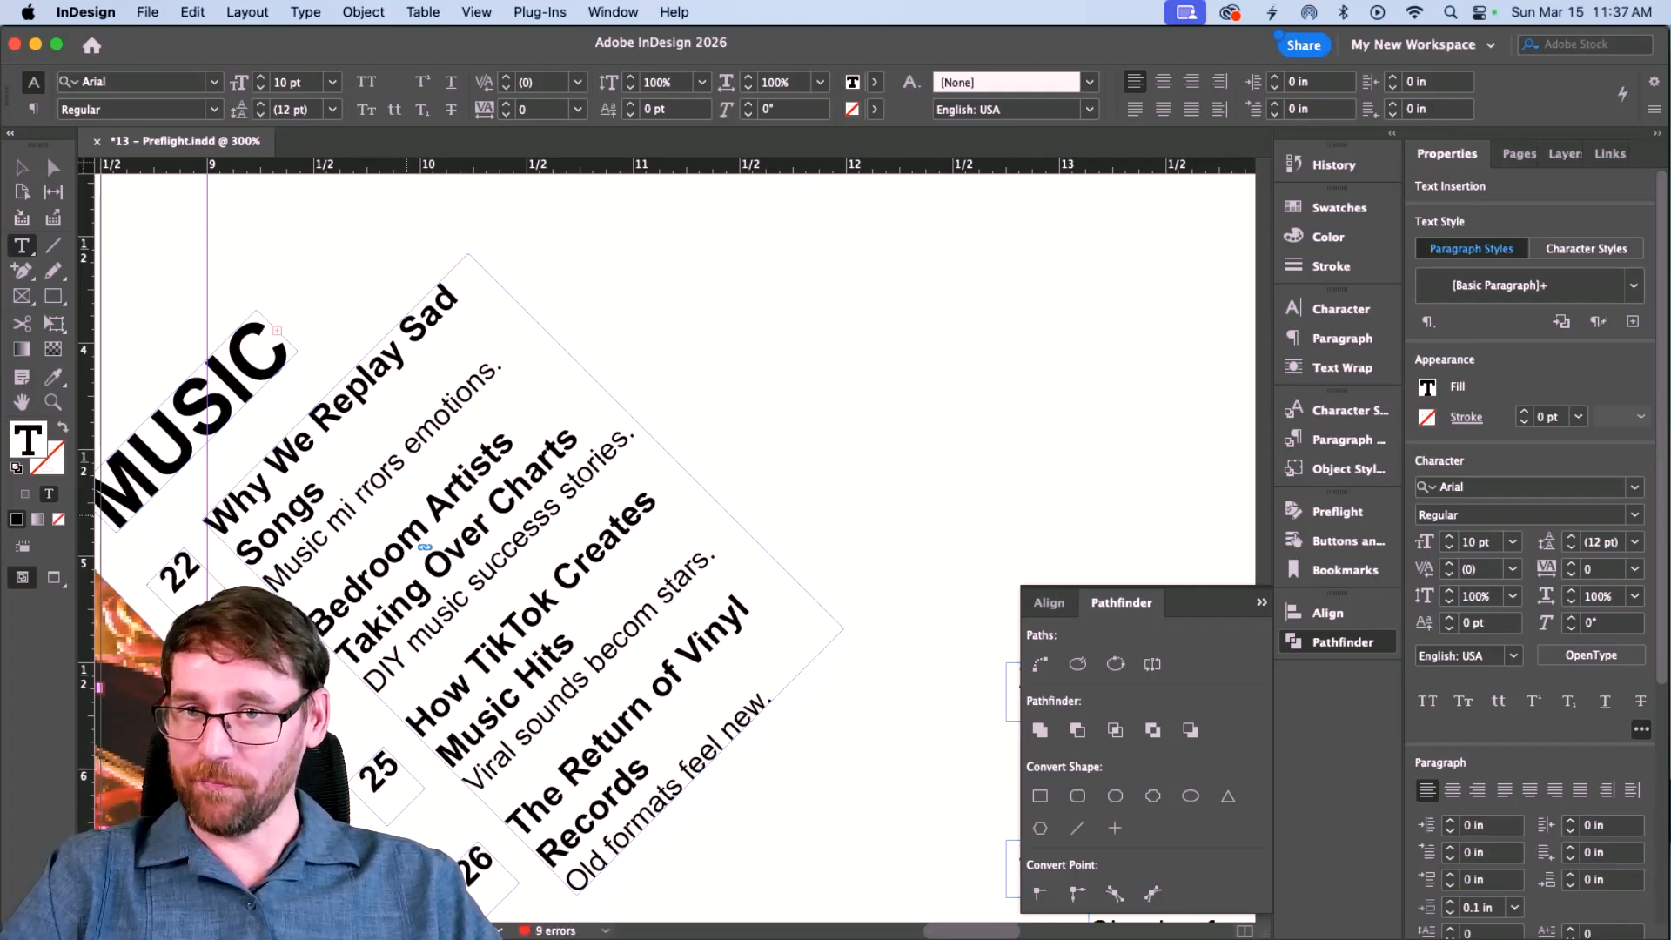
pyautogui.press('BackSpace')
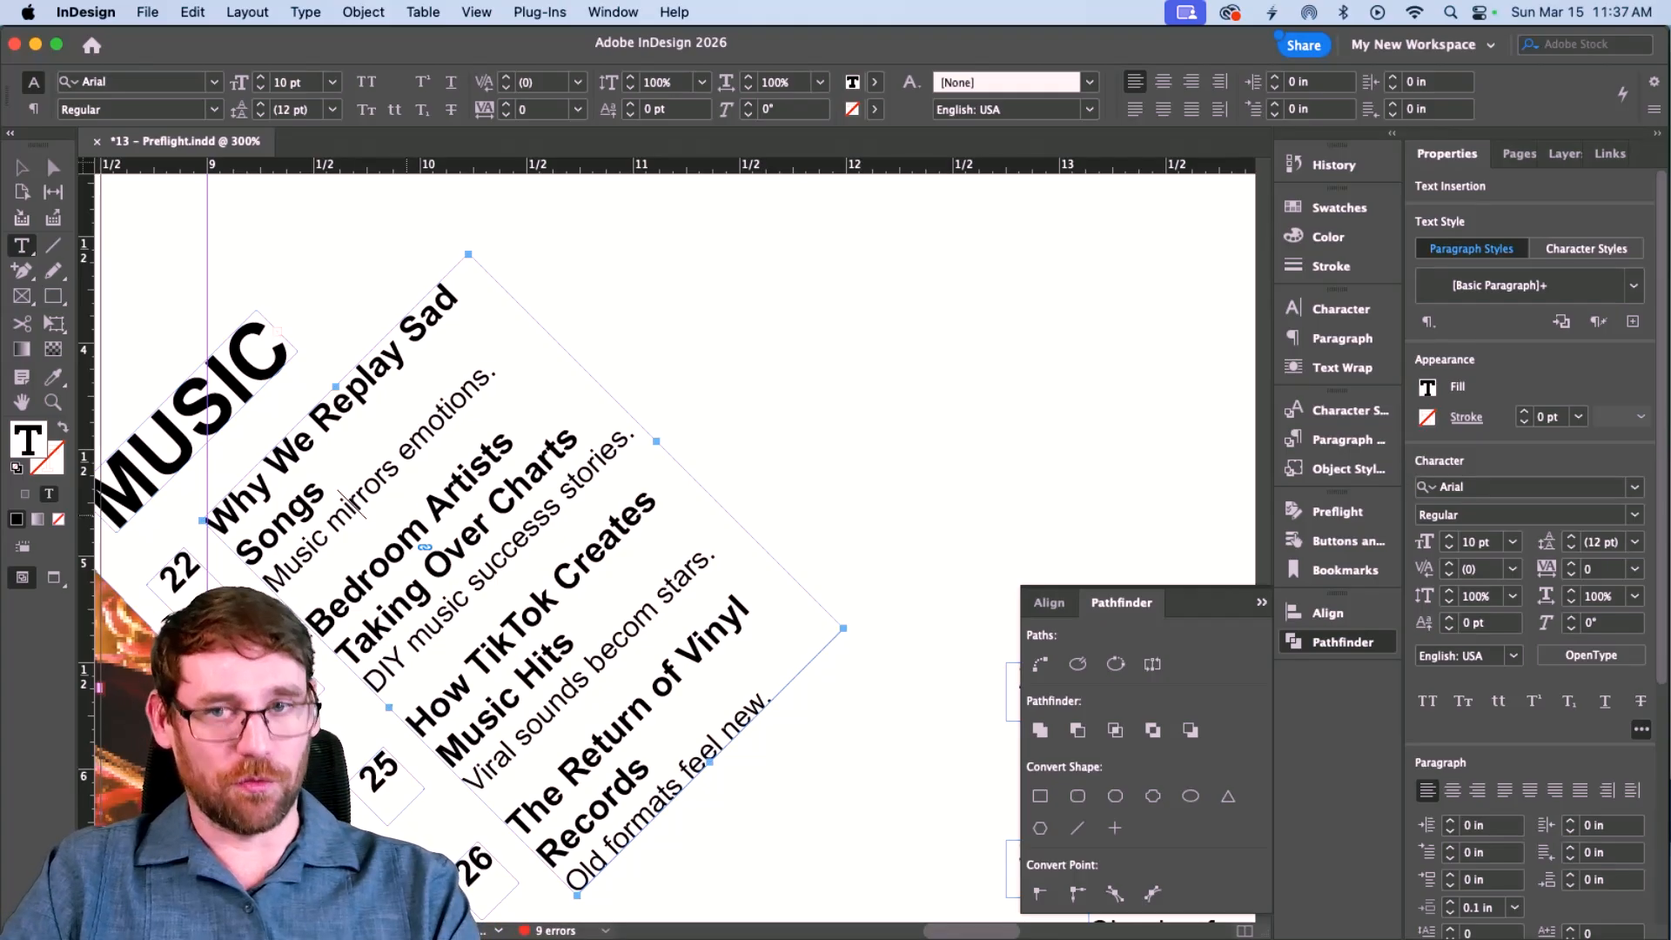
pyautogui.press('super+minus')
pyautogui.press('super+minus')
pyautogui.press('super+minus')
pyautogui.press('super+minus')
pyautogui.press('super+minus')
pyautogui.press('super+minus')
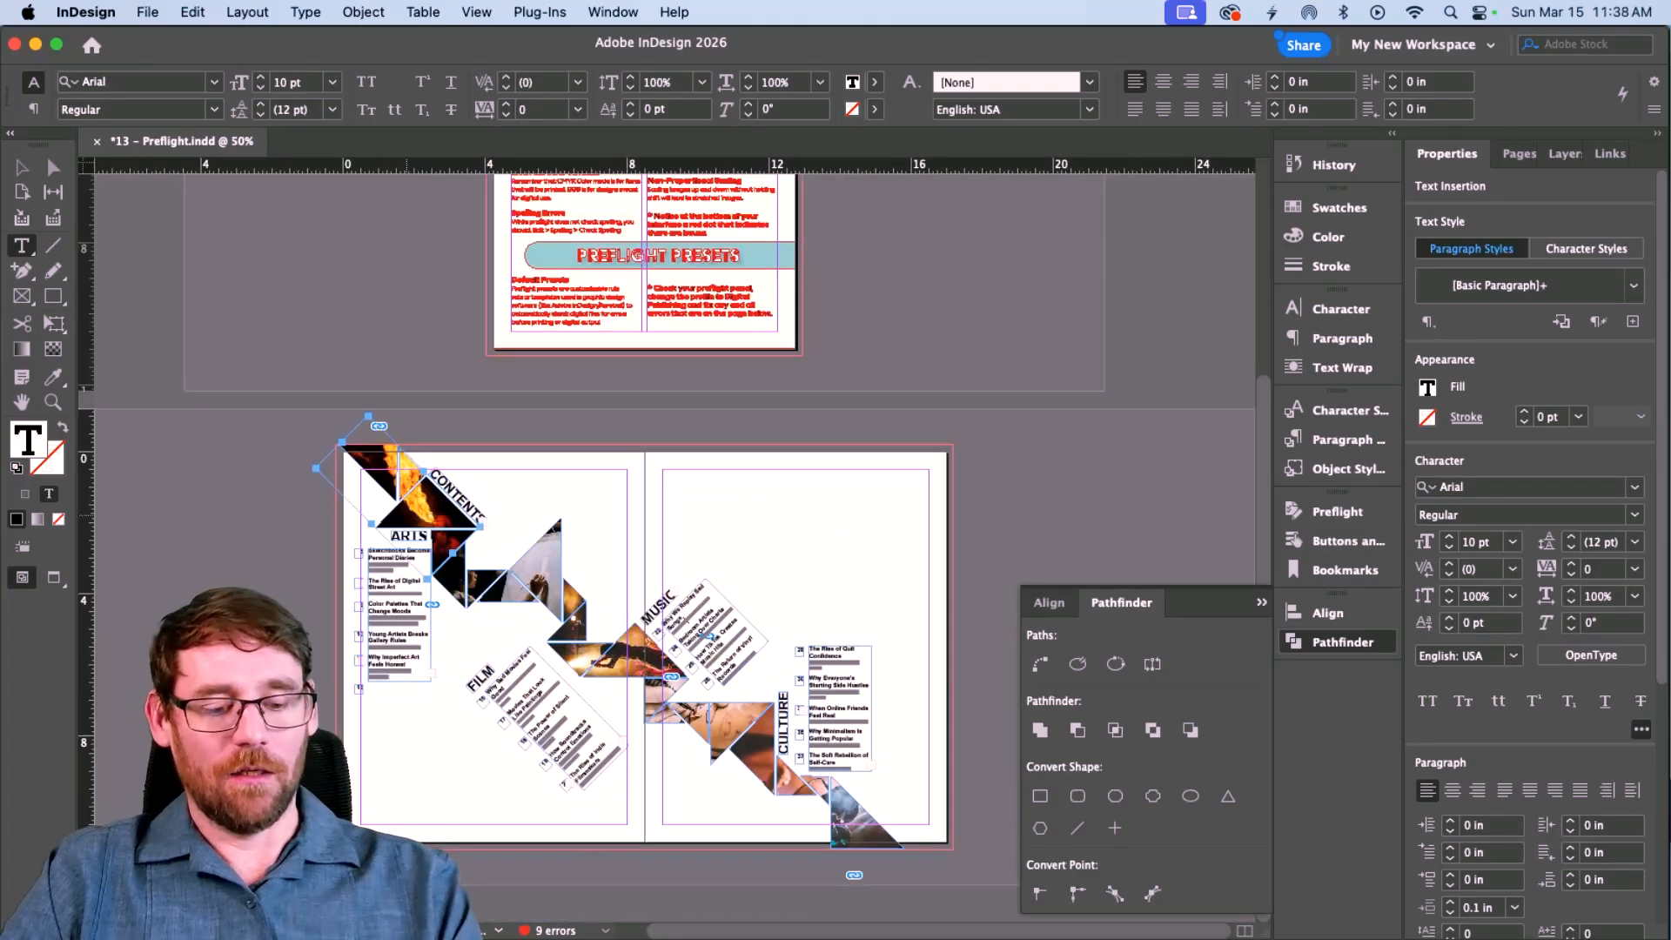
# Open the preflight report's Overset text errors and jump to the first overset frame.
pyautogui.press('super+equal')
pyautogui.press('super+equal')
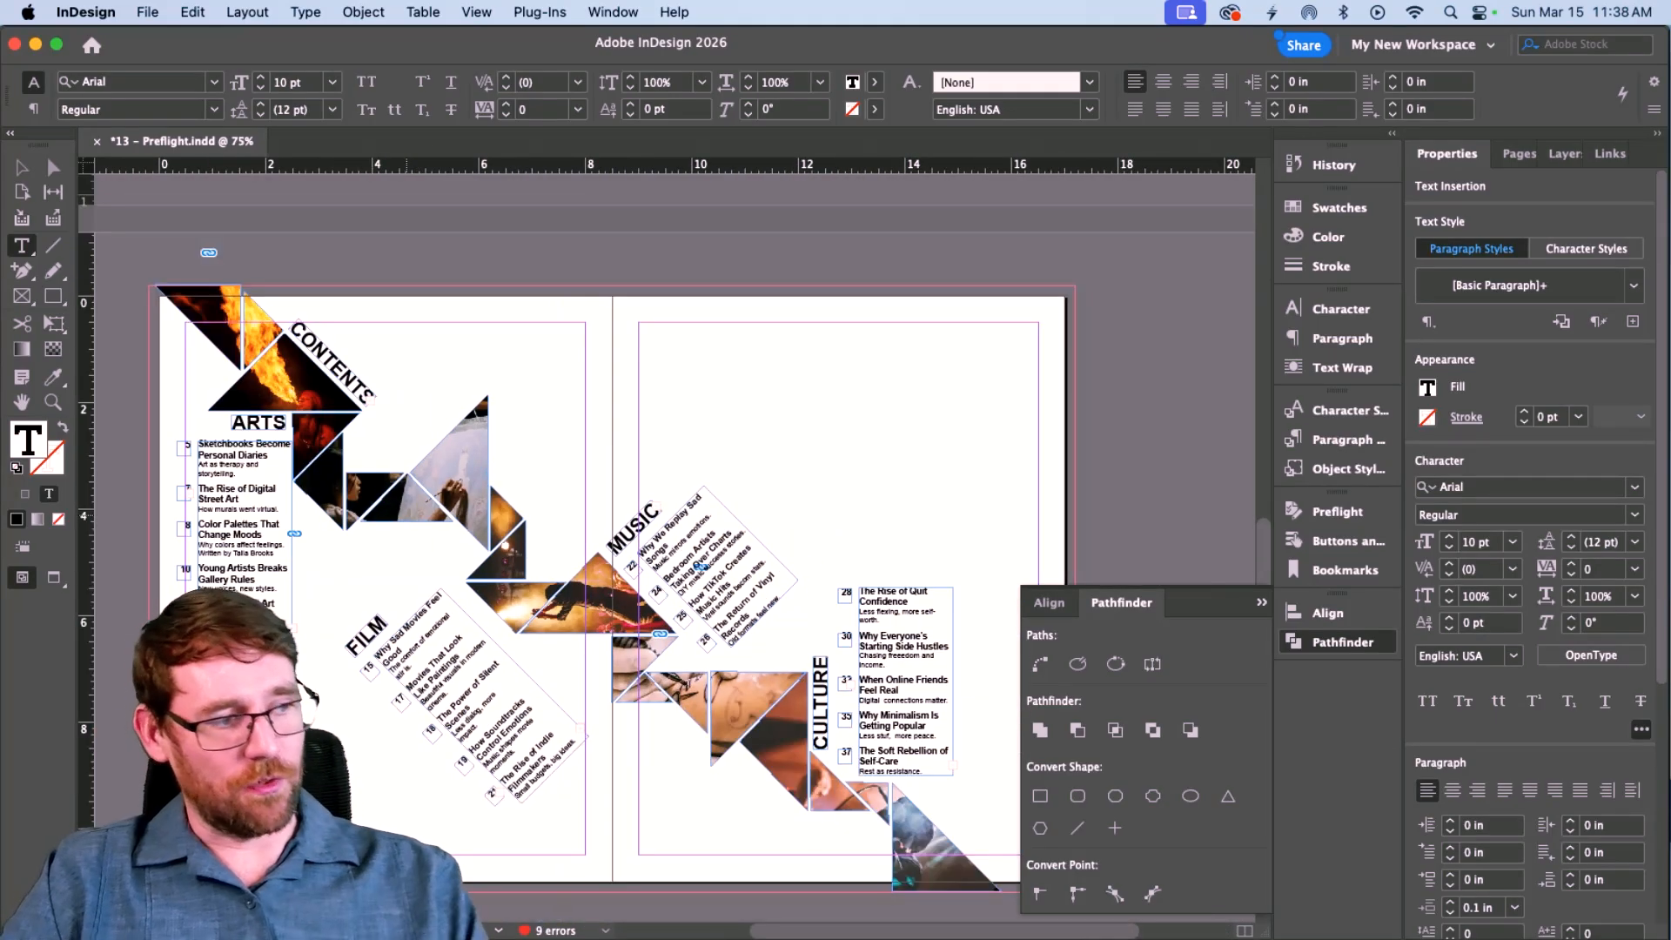
pyautogui.click(1335, 514)
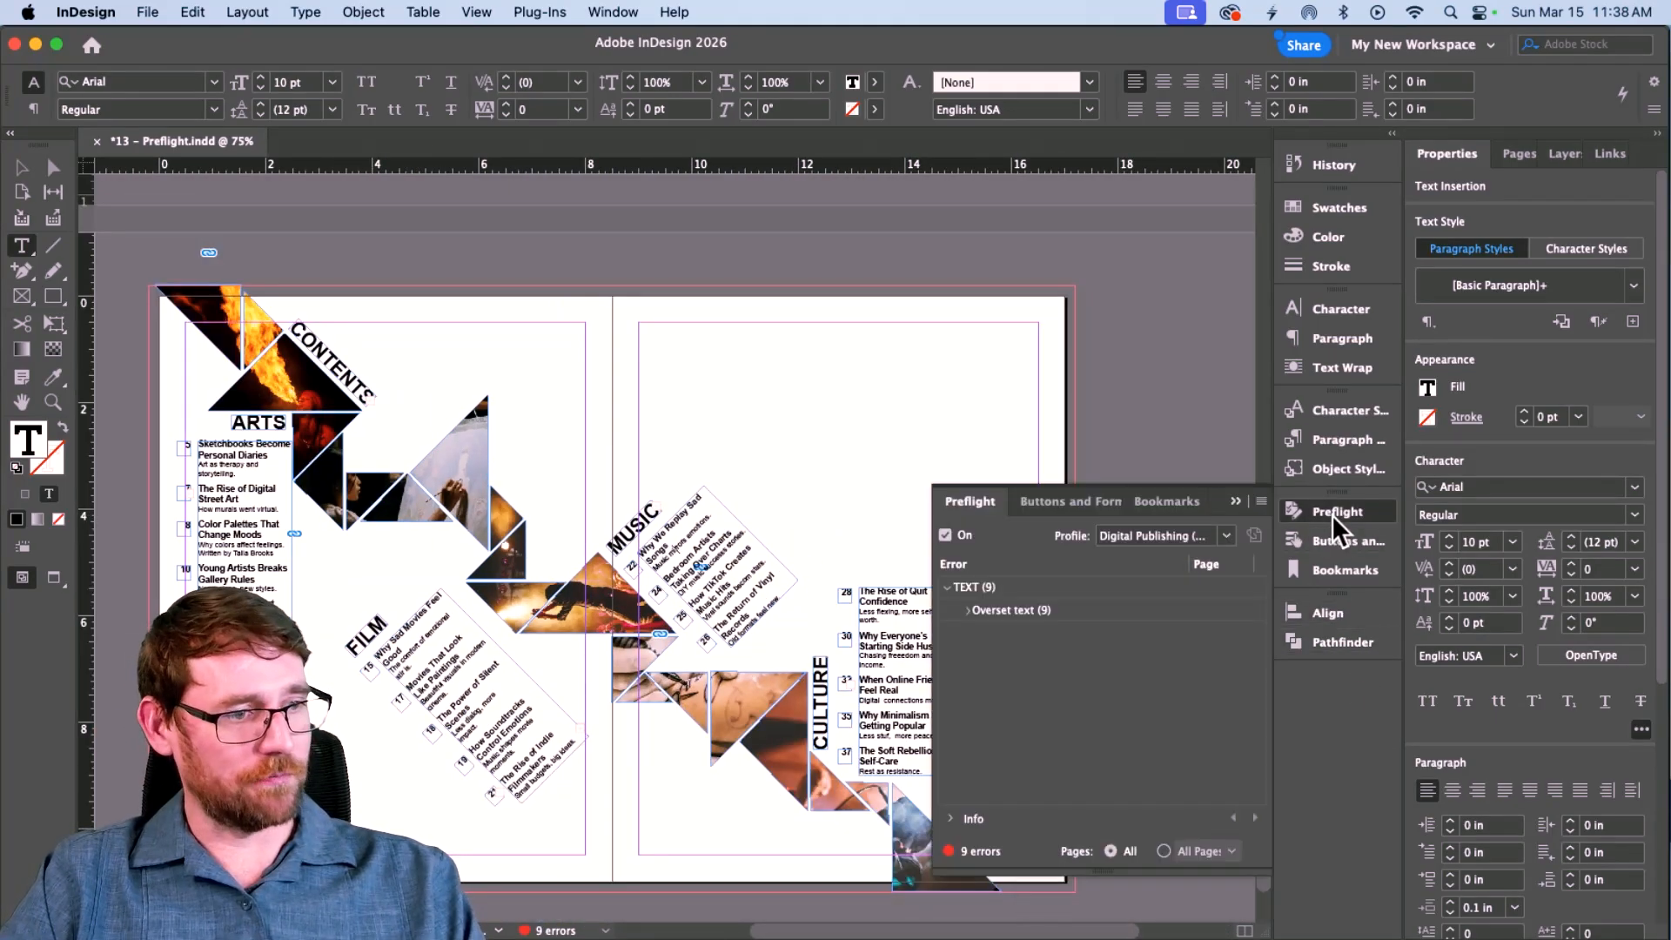
pyautogui.click(967, 610)
pyautogui.press('super+equal')
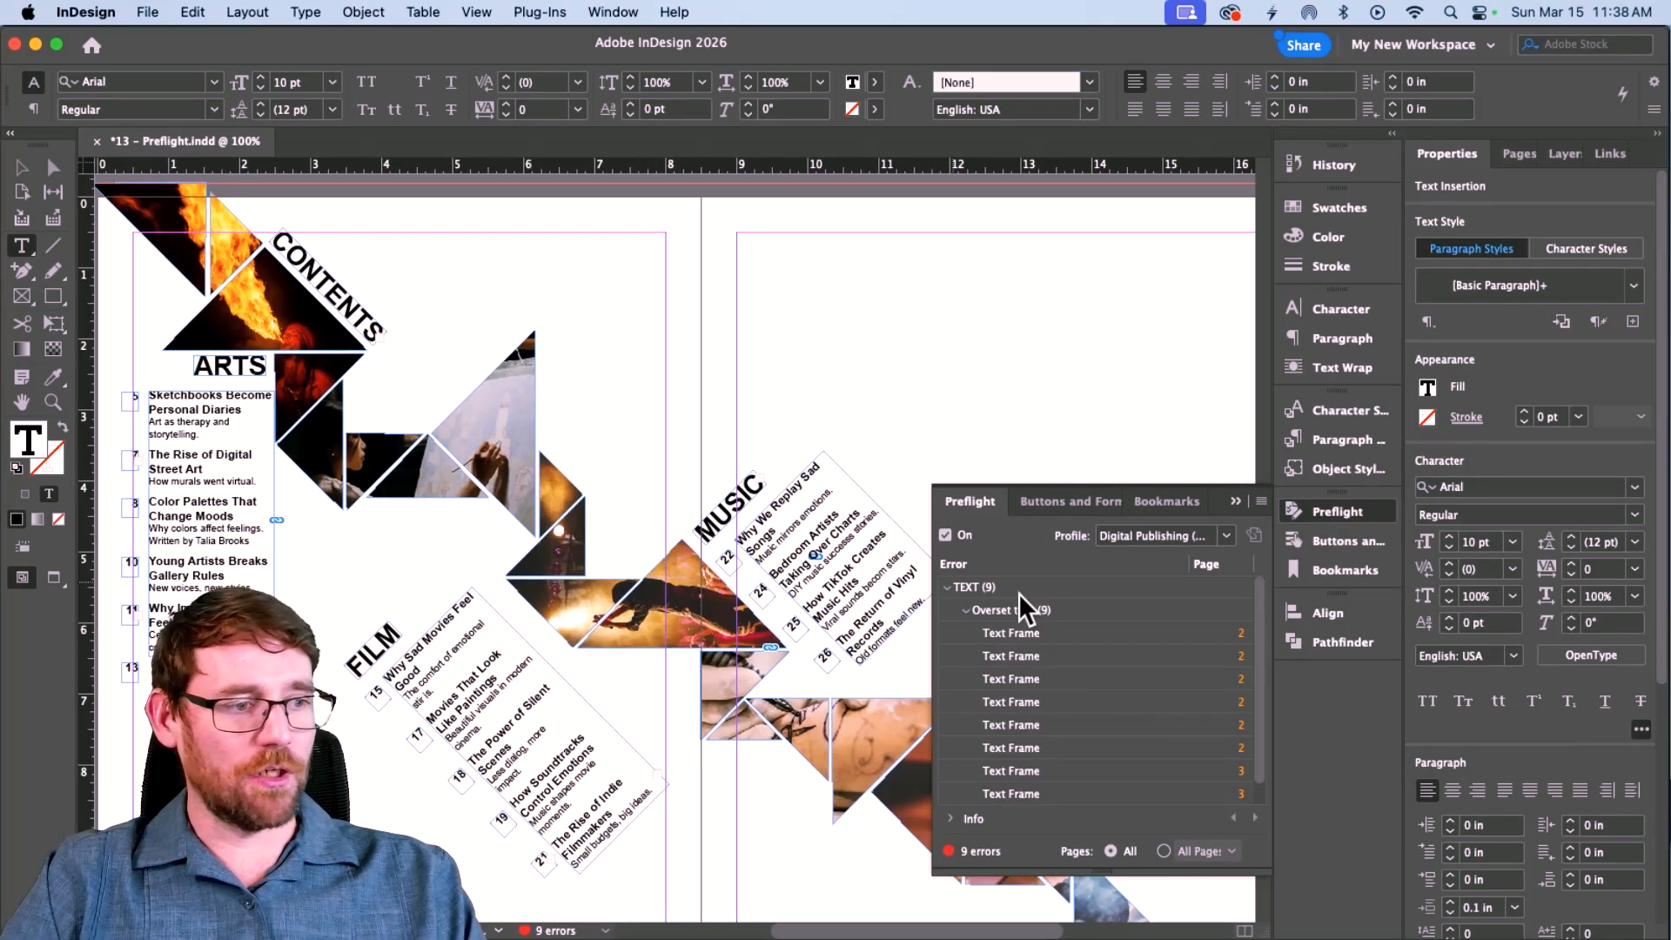
pyautogui.doubleClick(1017, 635)
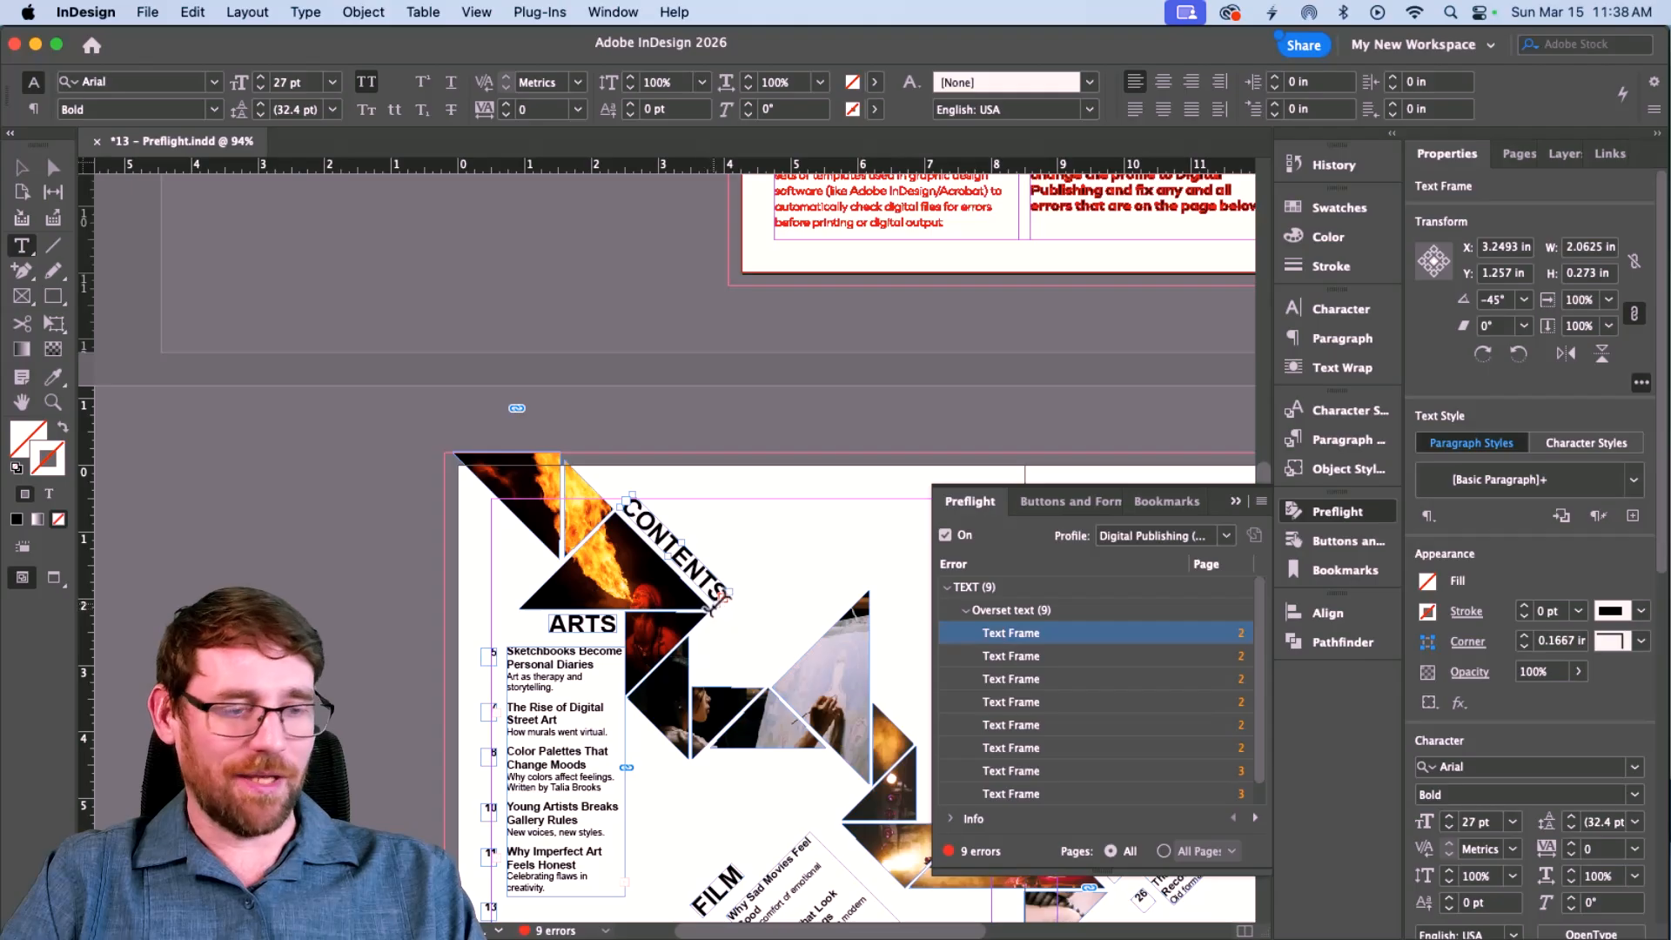
# Widen the CONTENTS heading frame, delete one character, and fit the frame to its text.
pyautogui.press('Escape')
pyautogui.moveTo(722, 597); pyautogui.dragTo(717, 653)
pyautogui.doubleClick(708, 625)
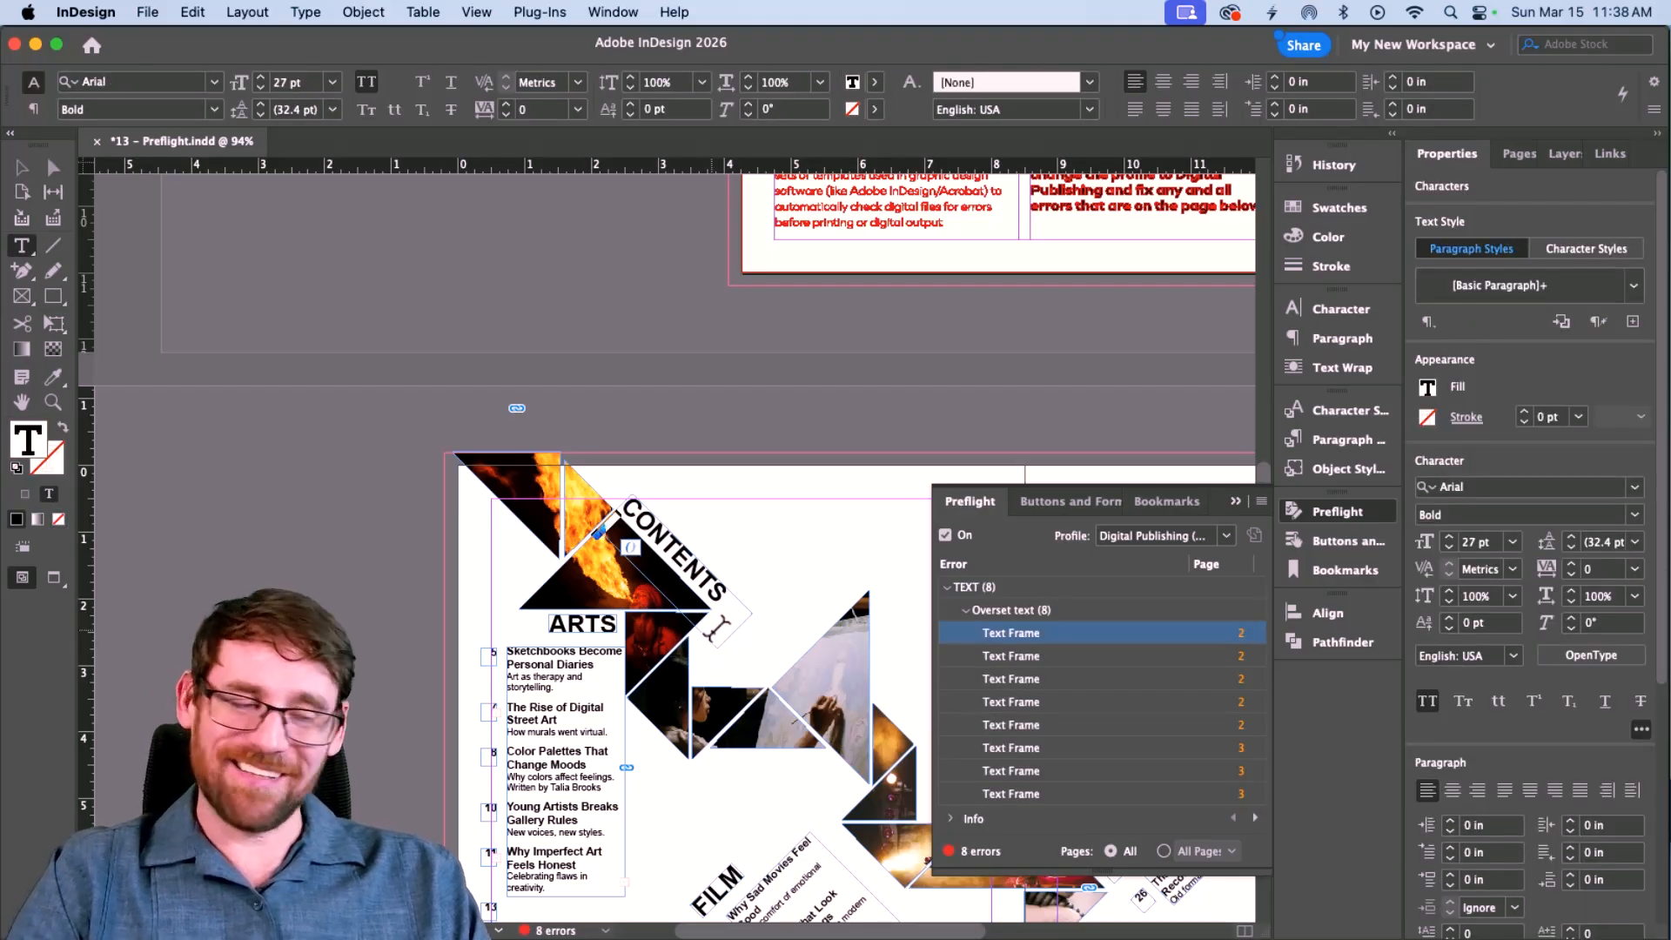
pyautogui.click(729, 624)
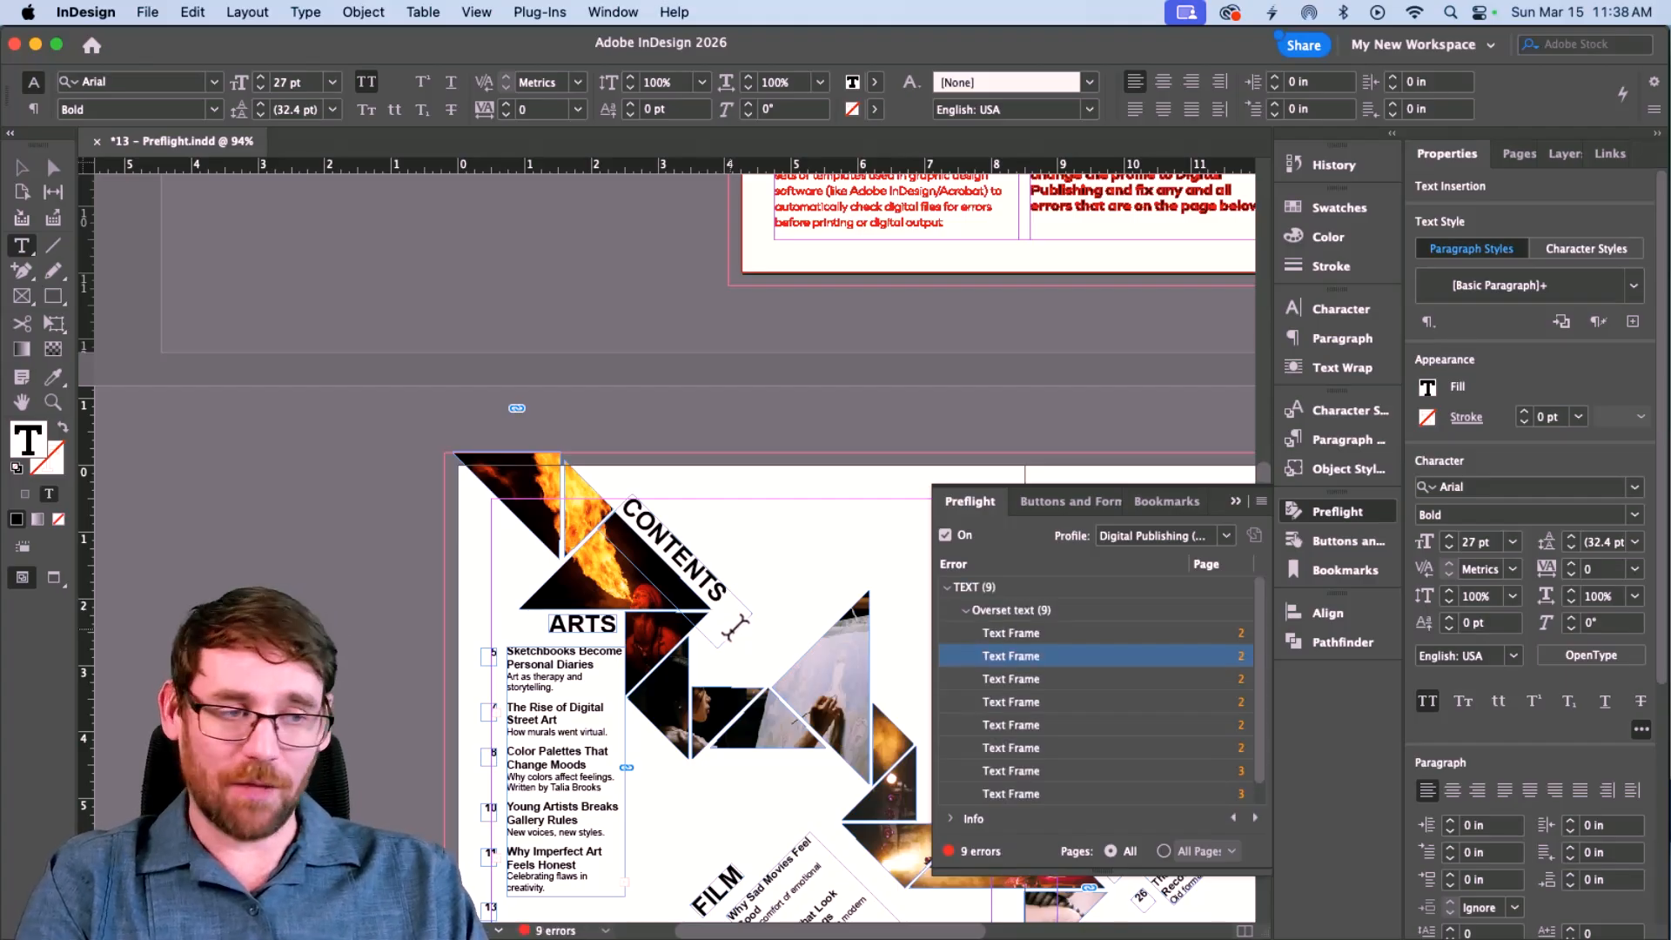
pyautogui.press('BackSpace')
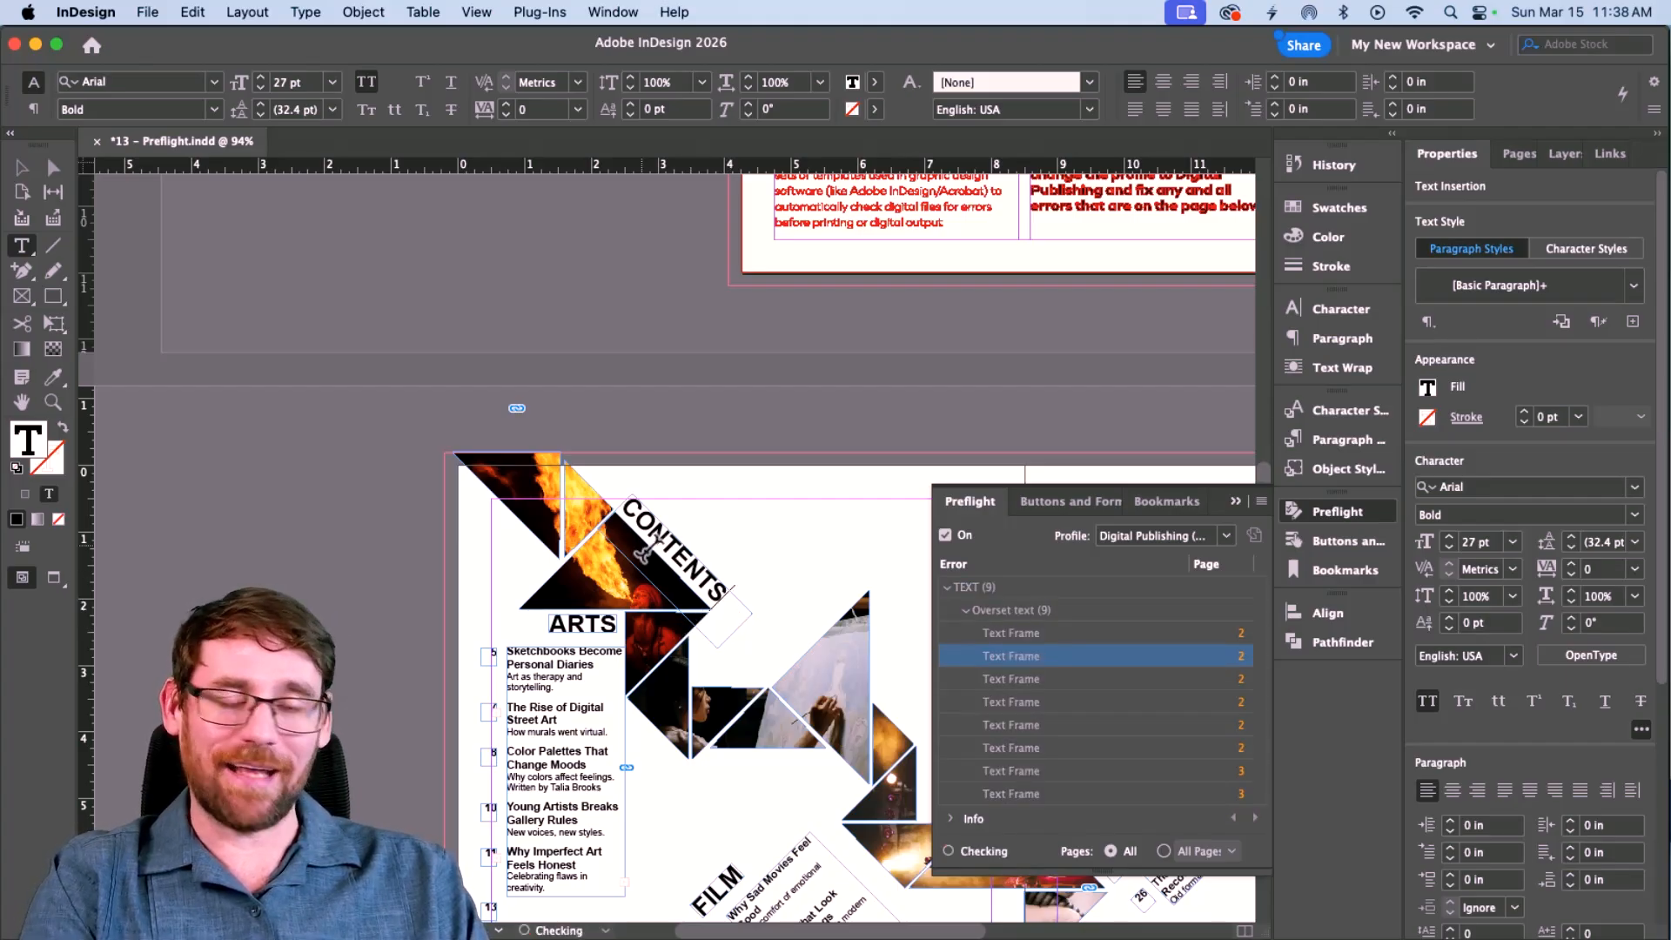
pyautogui.press('Escape')
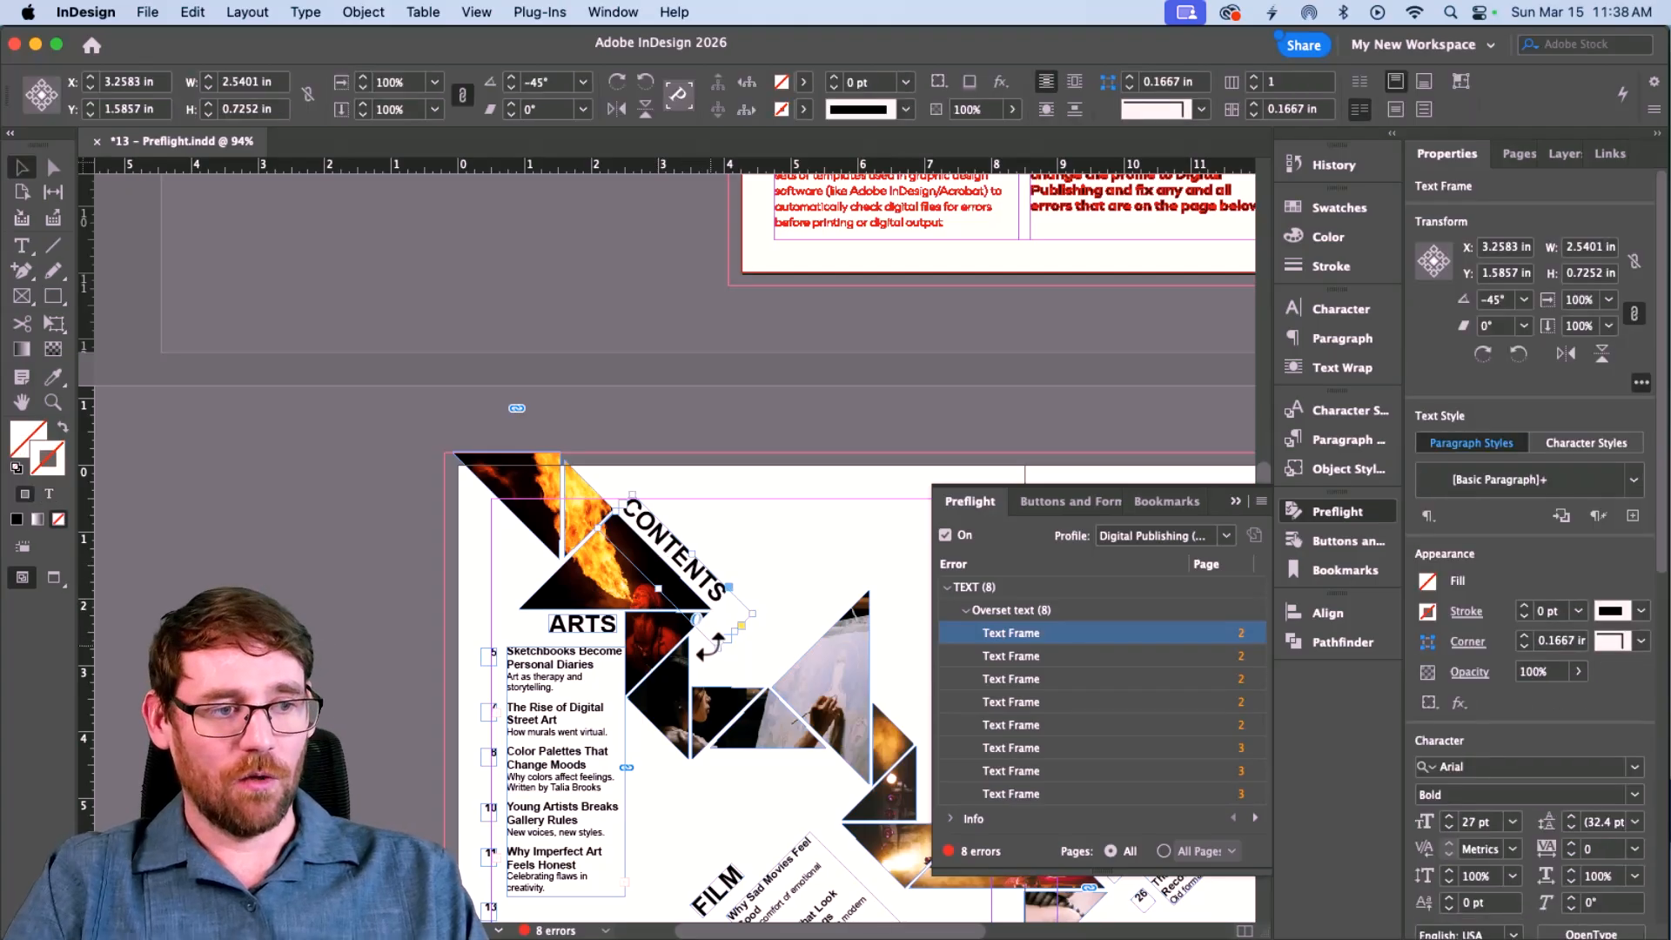
pyautogui.doubleClick(715, 650)
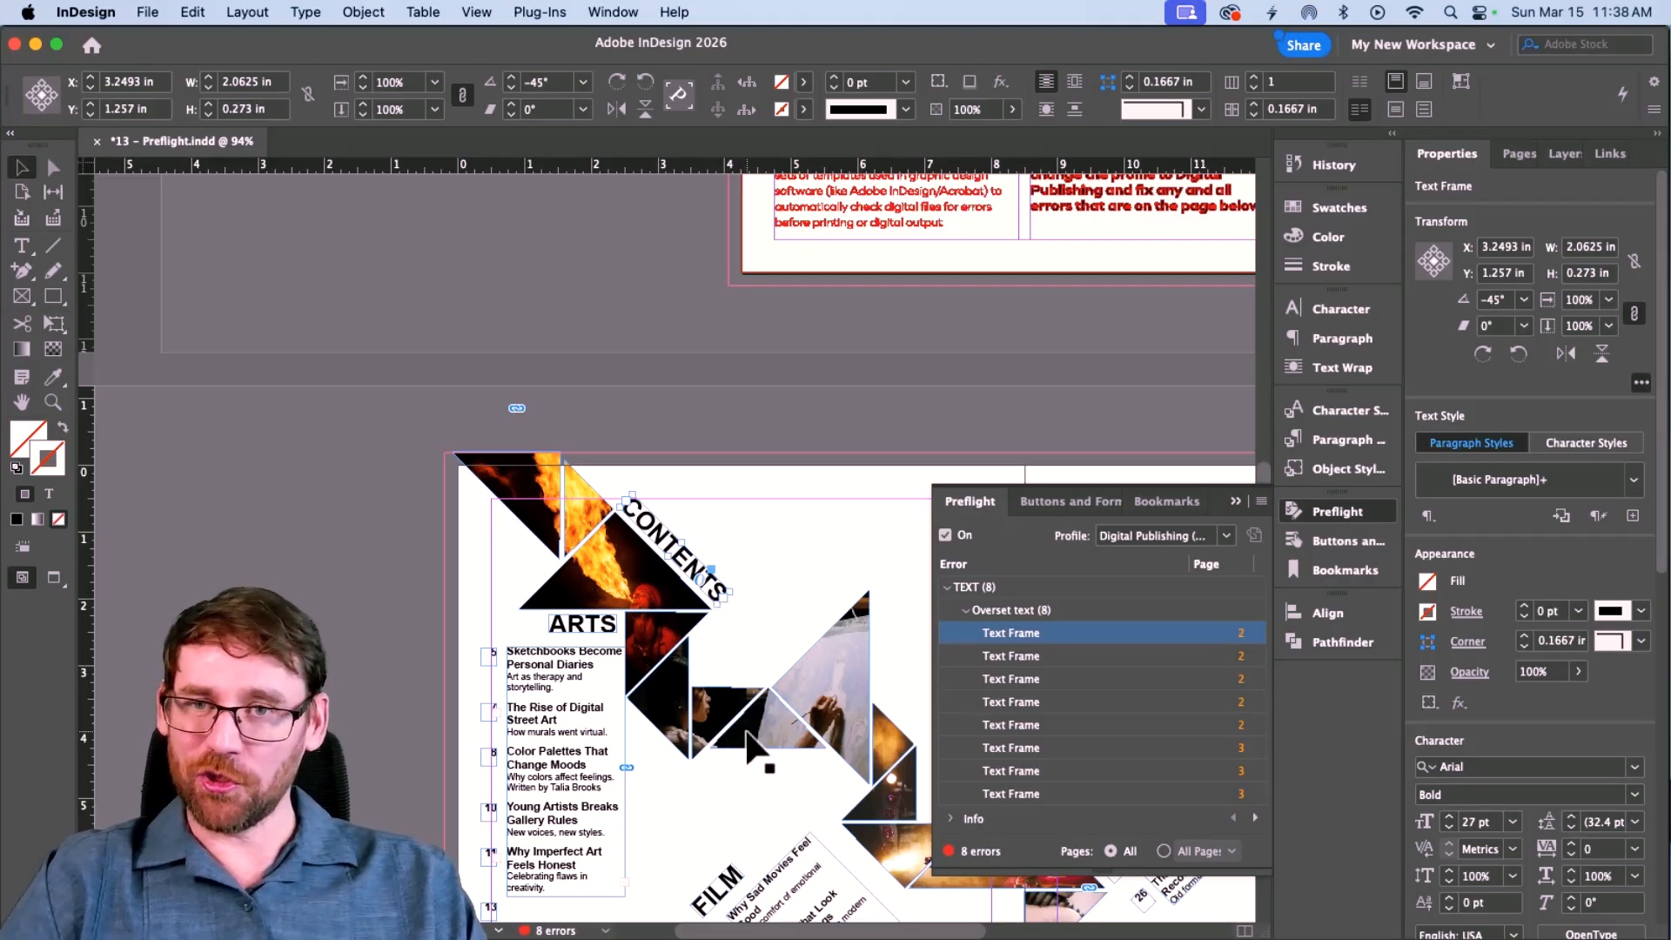
pyautogui.scroll(-4, 587, 714)
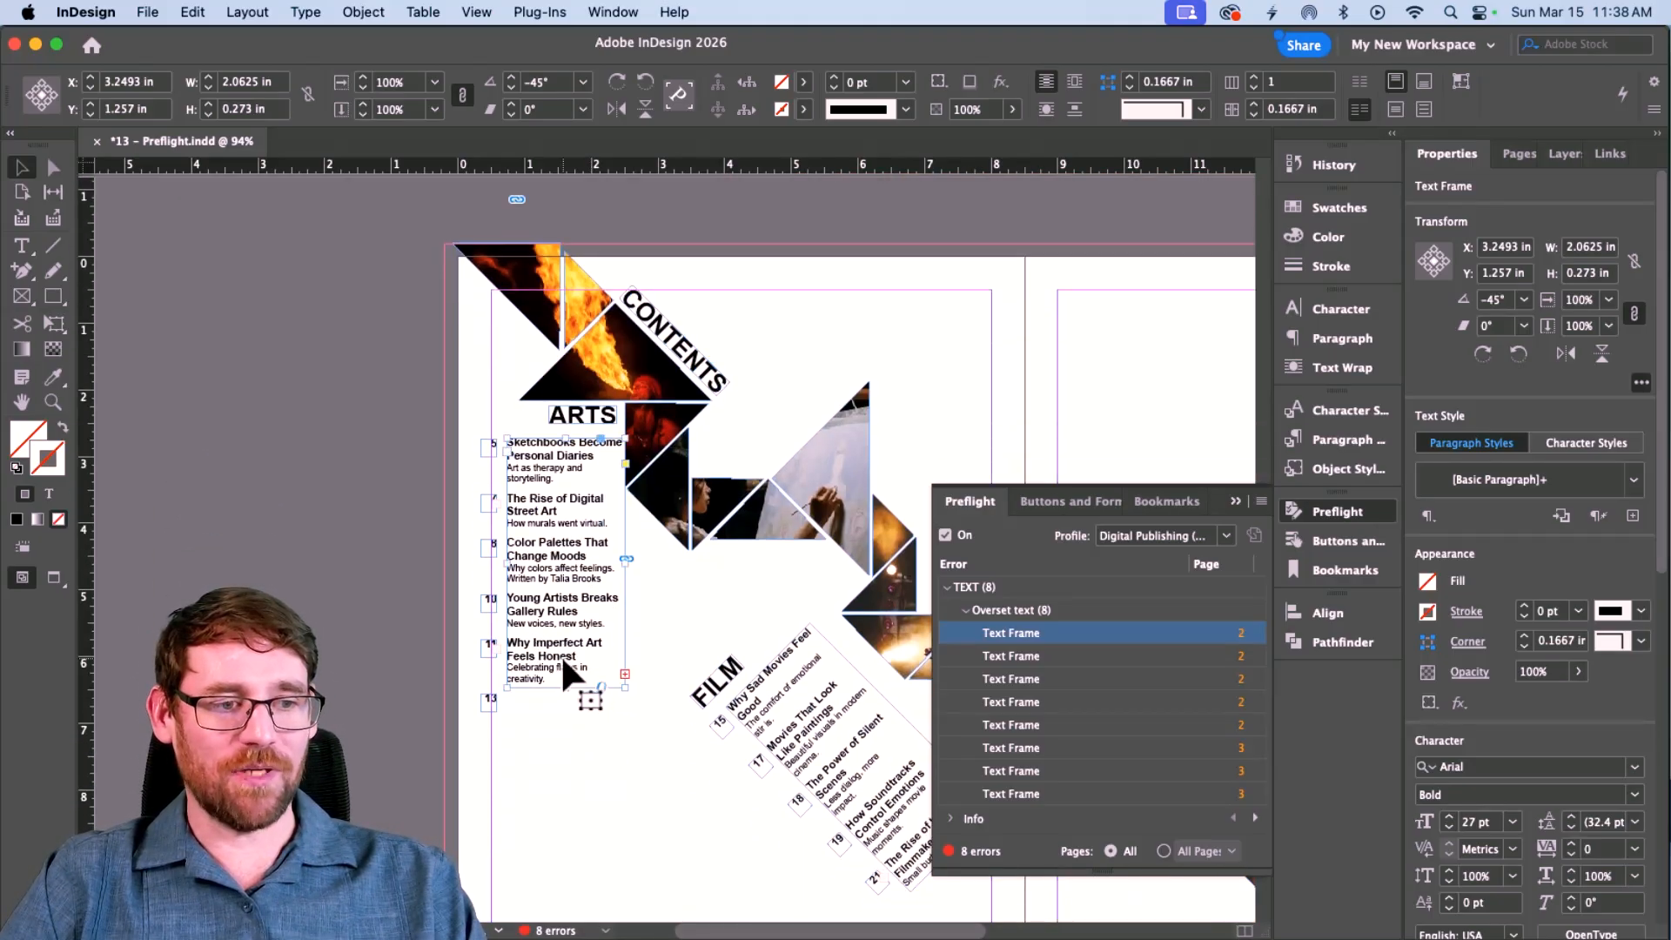
# Lengthen the ARTS contents list frame so entry 13 shows.
pyautogui.click(550, 677)
pyautogui.moveTo(565, 687); pyautogui.dragTo(565, 752)
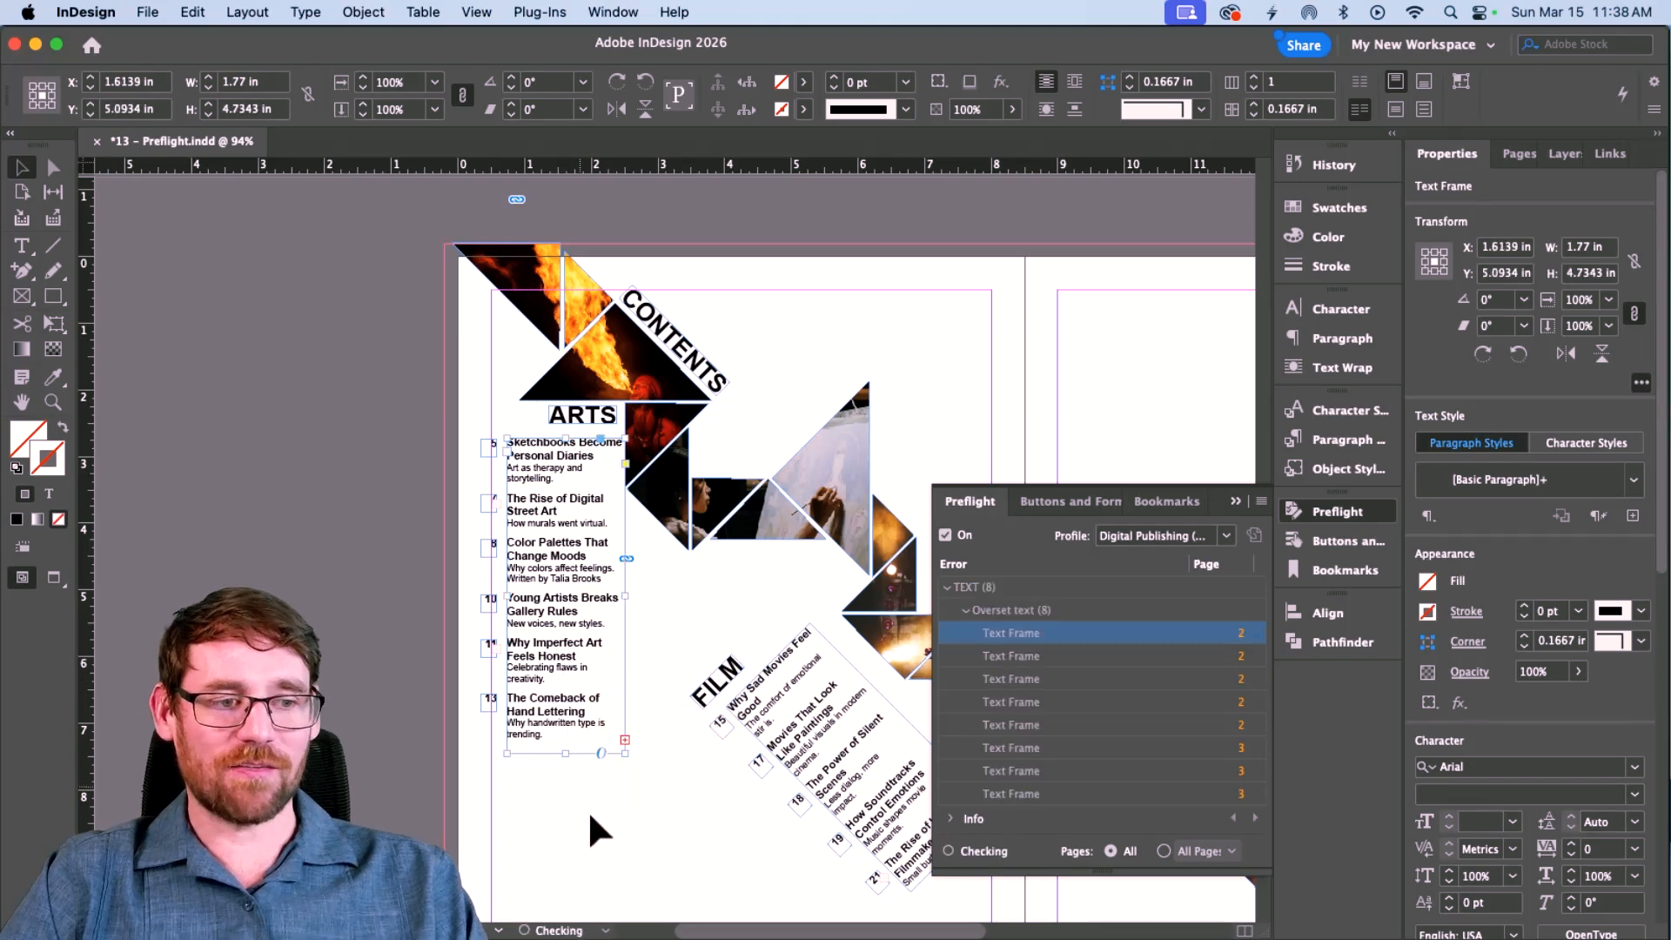
pyautogui.scroll(-1, 585, 806)
pyautogui.click(586, 811)
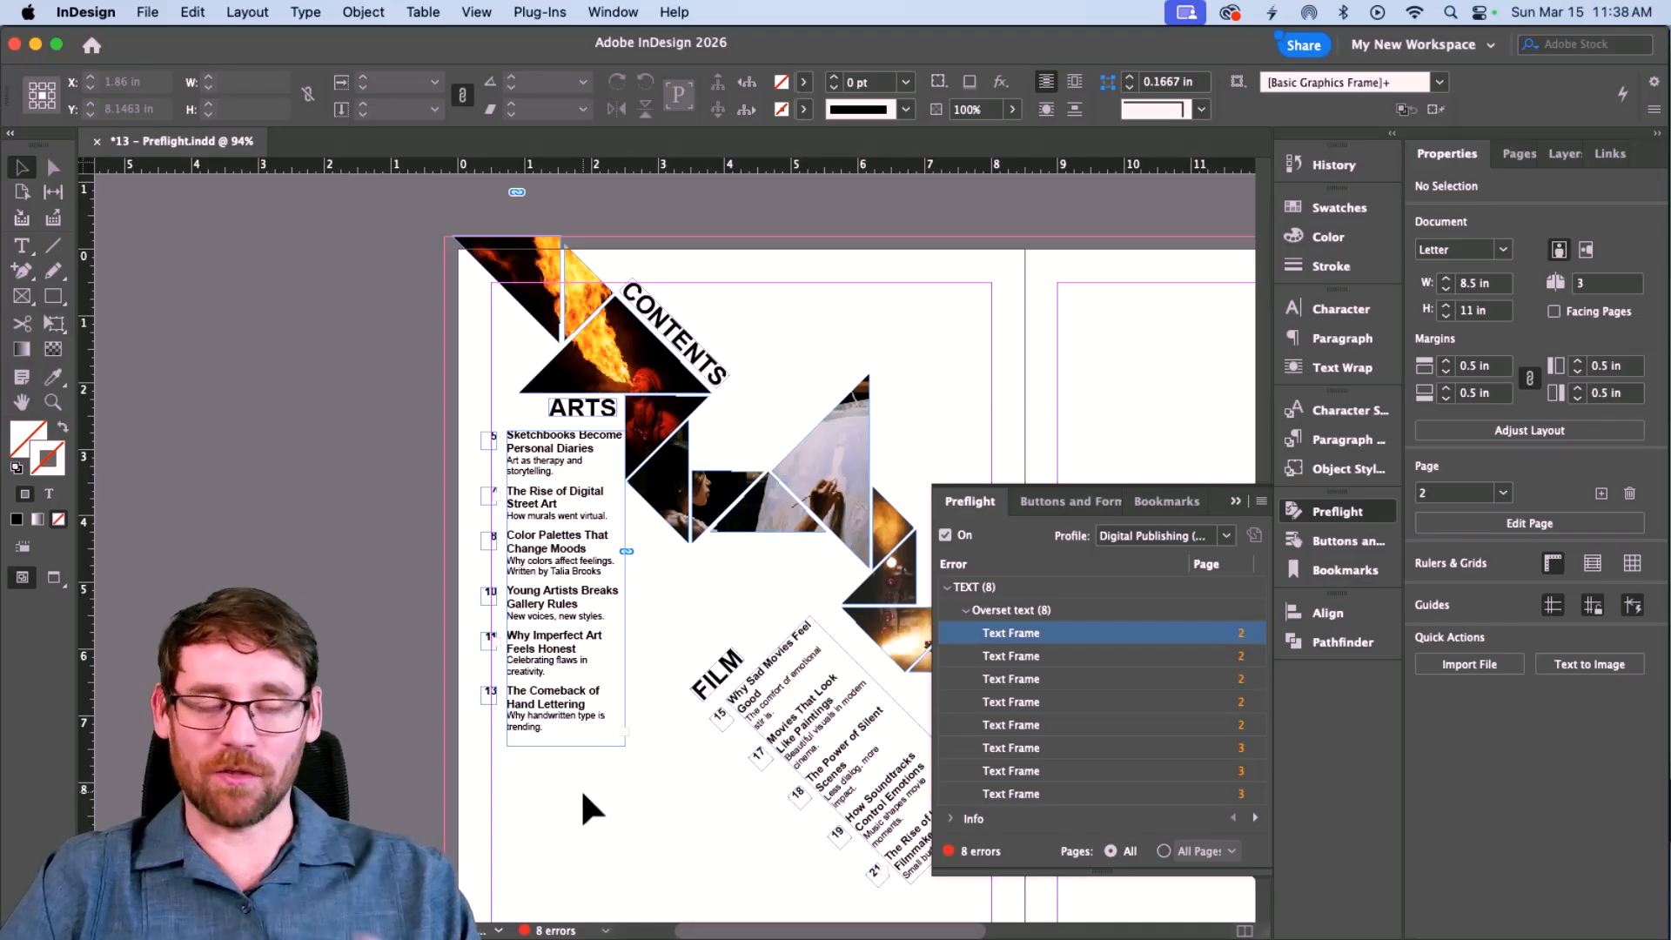
# Fit the overset page-number frames, including number 11, to their text.
pyautogui.hscroll(-3, 581, 790)
pyautogui.doubleClick(682, 706)
pyautogui.press('Escape')
pyautogui.hscroll(-2, 683, 707)
pyautogui.click(677, 550)
pyautogui.doubleClick(676, 567)
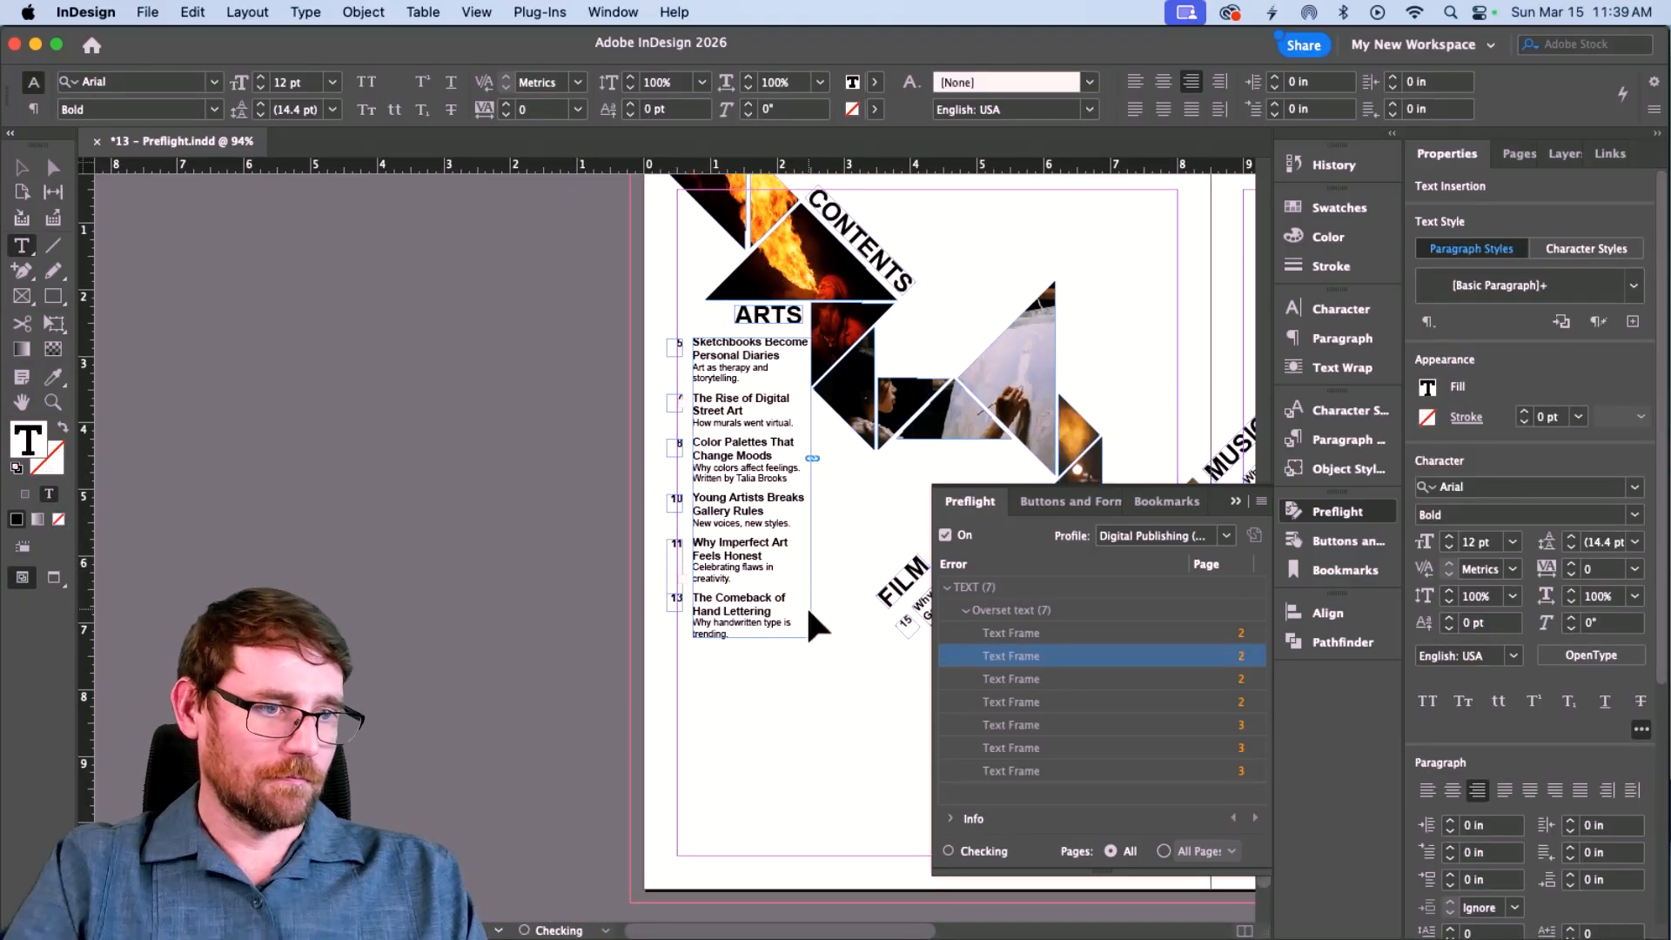
pyautogui.press('Escape')
pyautogui.doubleClick(682, 589)
pyautogui.doubleClick(1014, 633)
pyautogui.doubleClick(677, 550)
pyautogui.press('Escape')
pyautogui.doubleClick(675, 561)
# Delete the leftover overset text in the FILM frame.
pyautogui.doubleClick(1018, 634)
pyautogui.doubleClick(815, 658)
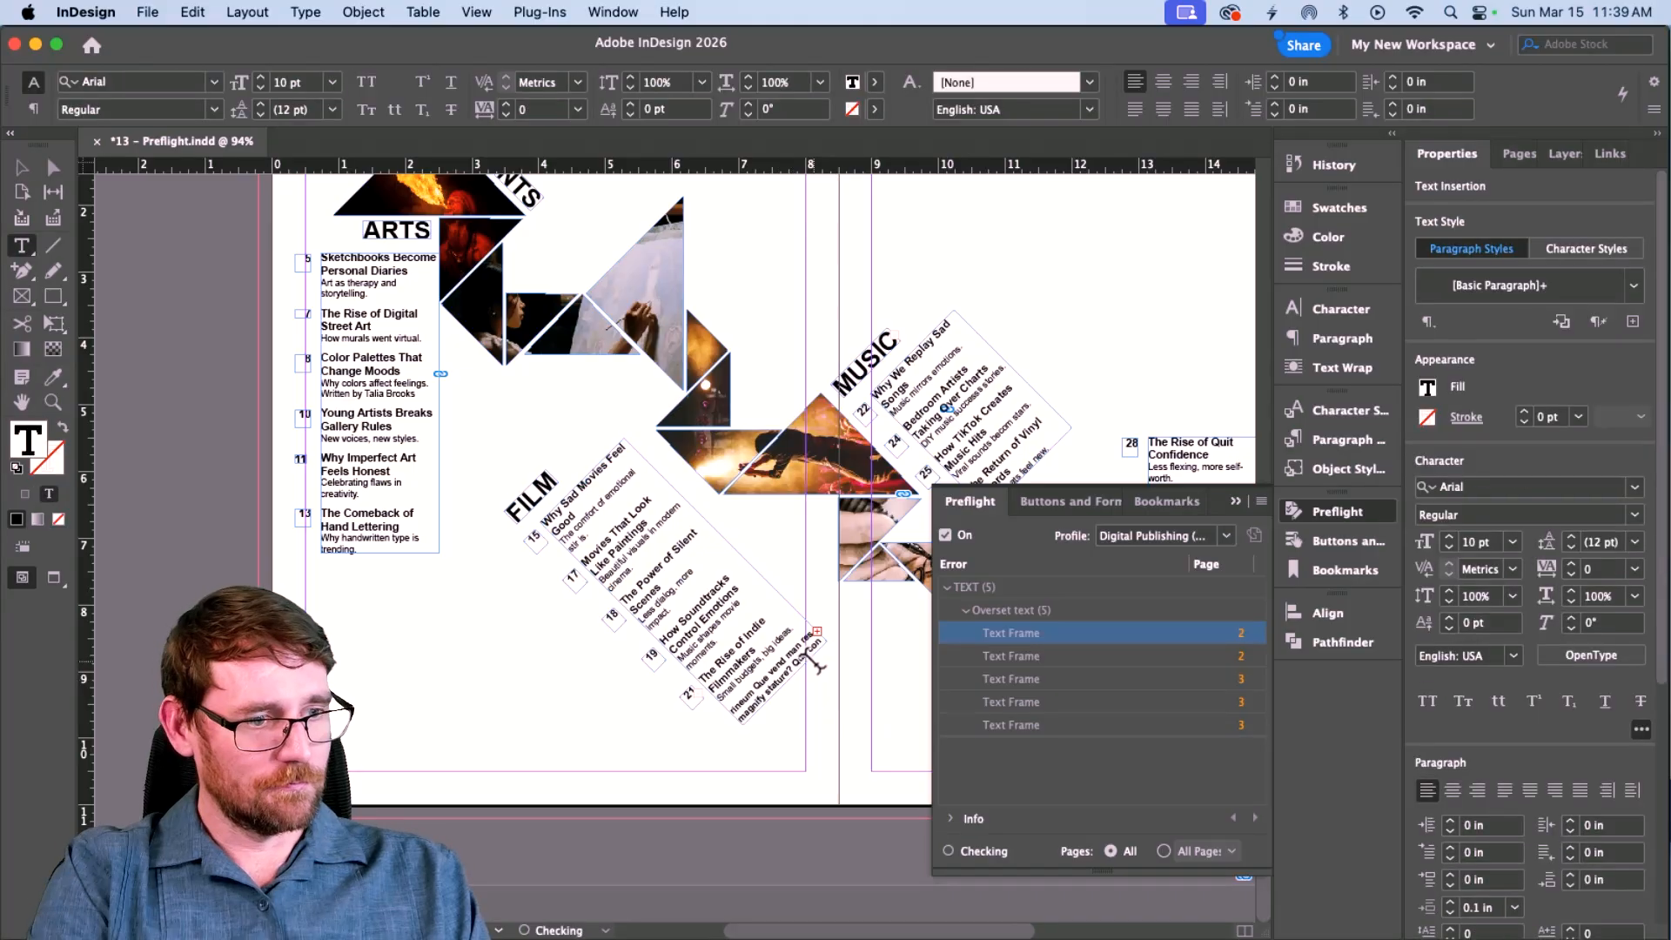
pyautogui.press('super+shift+End')
pyautogui.press('BackSpace')
pyautogui.press('BackSpace')
pyautogui.press('Escape')
# Clear the CULTURE and MUSIC overset frames, deselect all, and close the preflight report.
pyautogui.doubleClick(784, 682)
pyautogui.doubleClick(1018, 656)
pyautogui.press('Escape')
pyautogui.doubleClick(1091, 639)
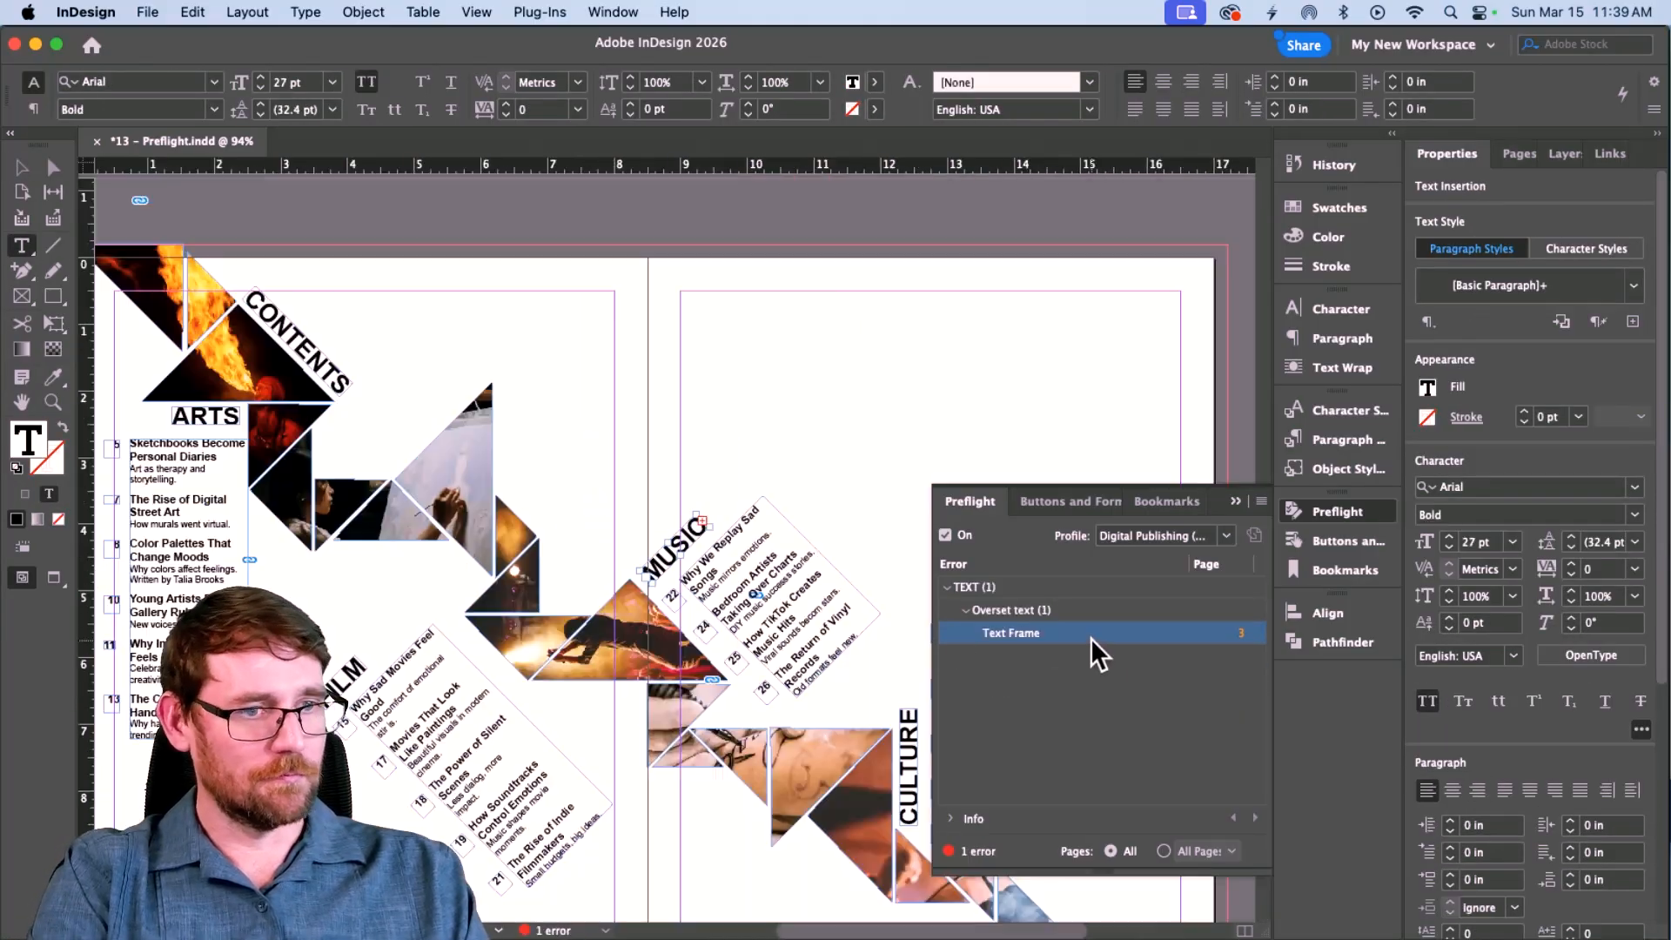
pyautogui.press('Escape')
pyautogui.doubleClick(709, 526)
pyautogui.click(734, 465)
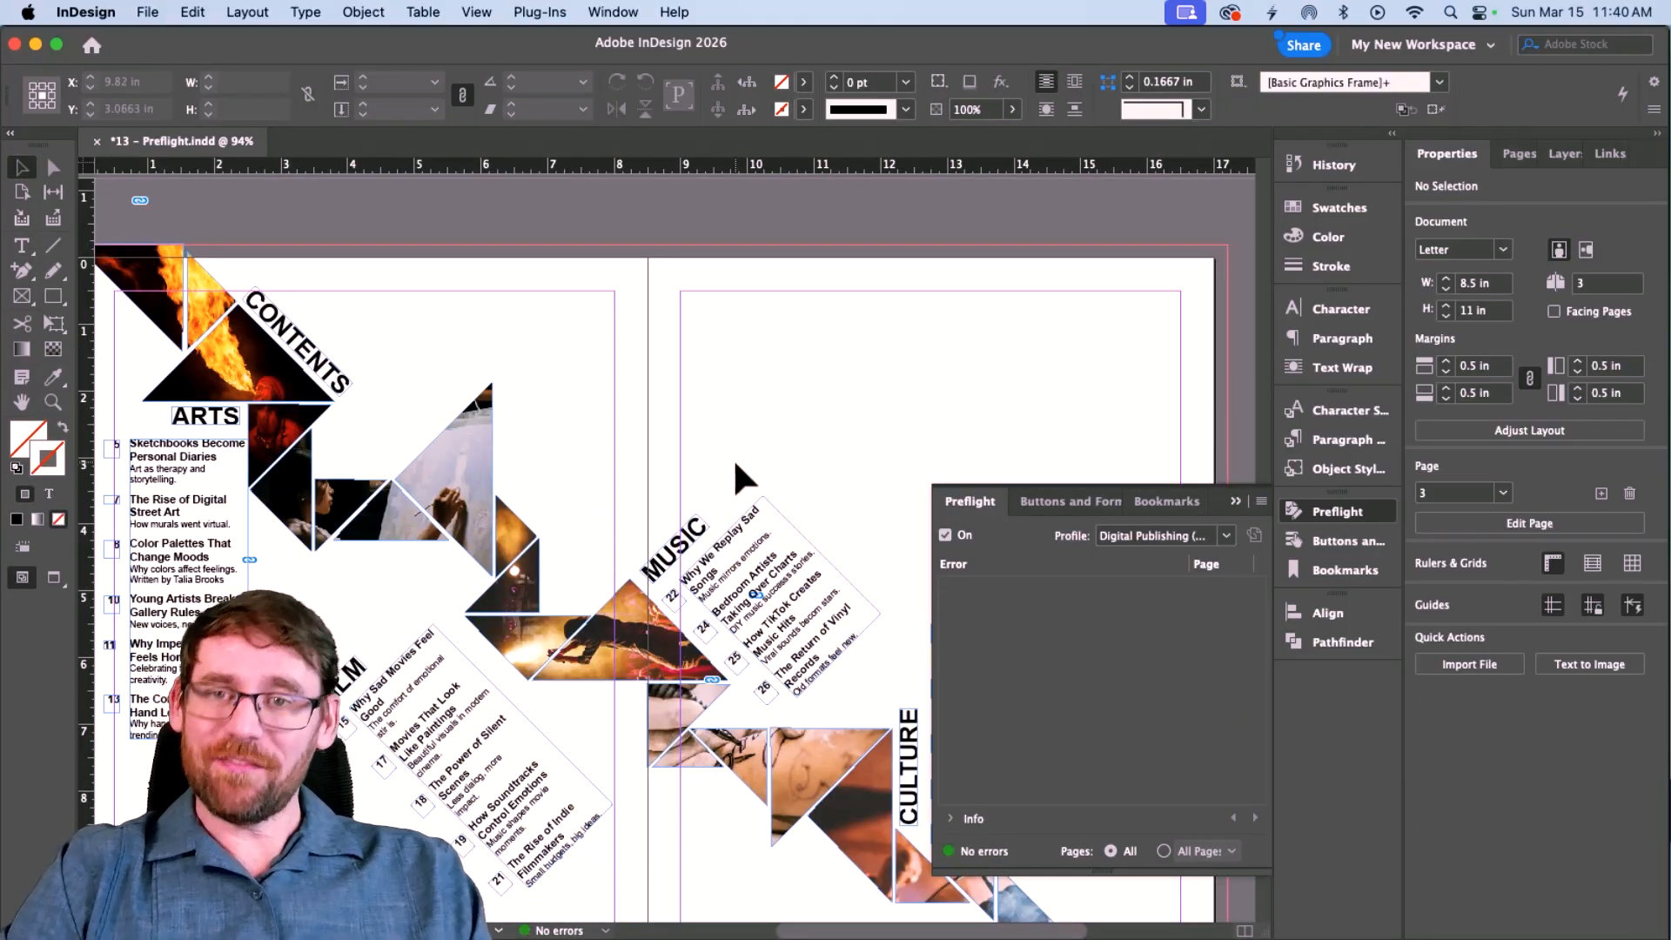
pyautogui.click(1235, 501)
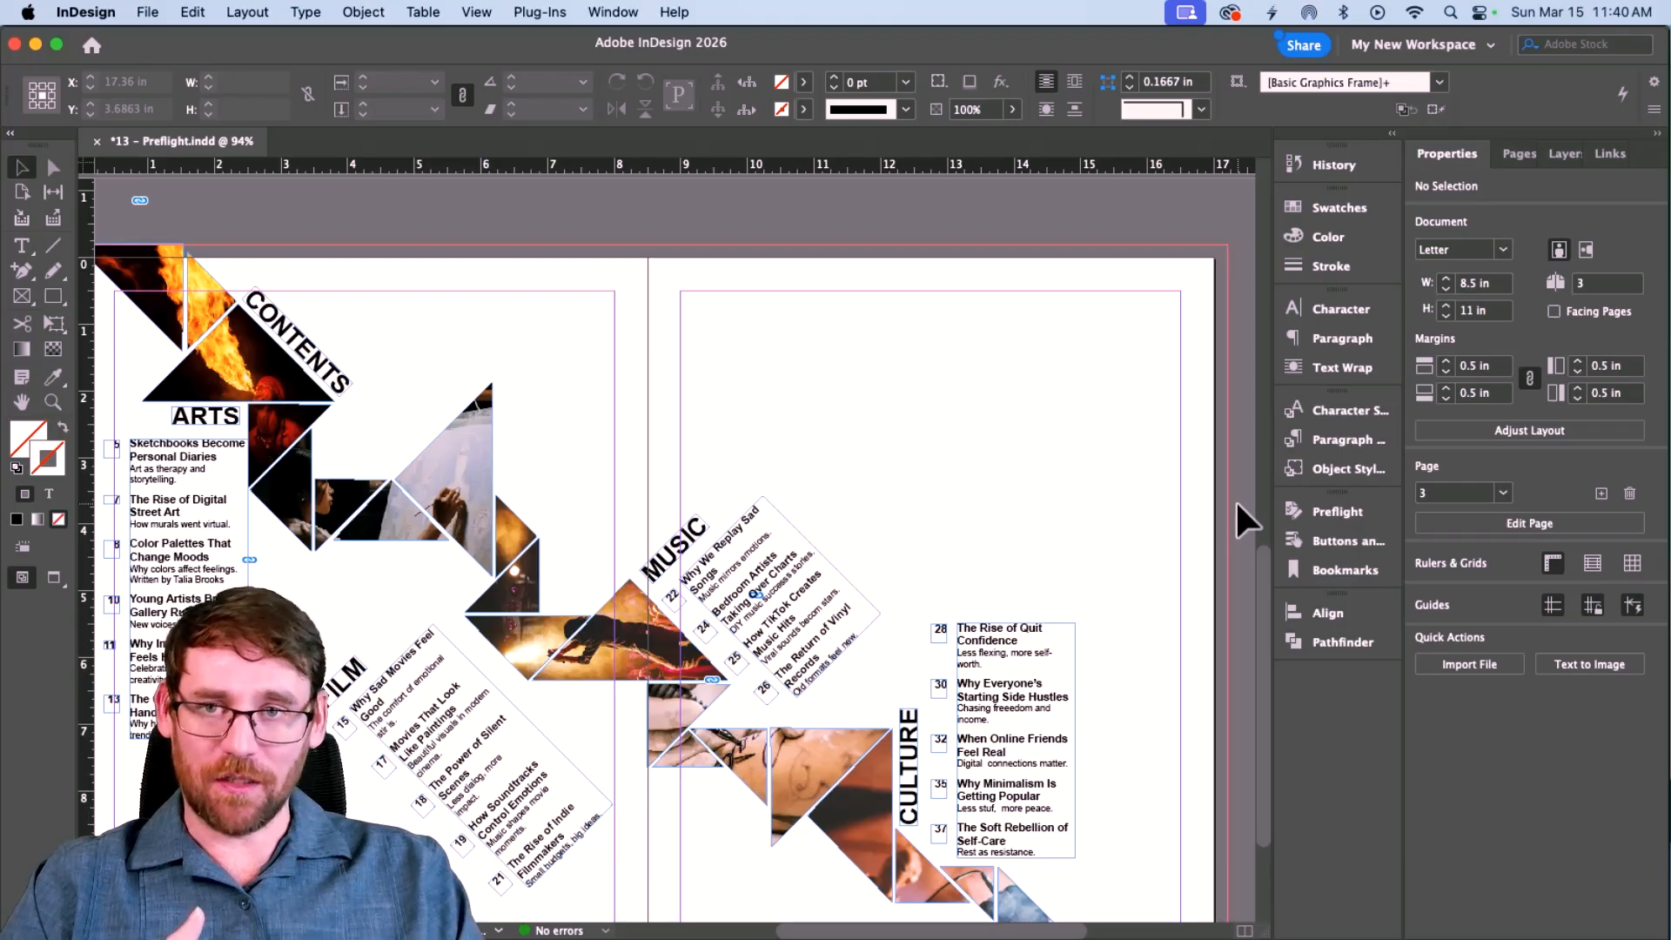
# In the Links panel, select artist.jpg through tattoo and embed all five photos.
pyautogui.scroll(-2, 1236, 504)
pyautogui.hscroll(1, 1236, 503)
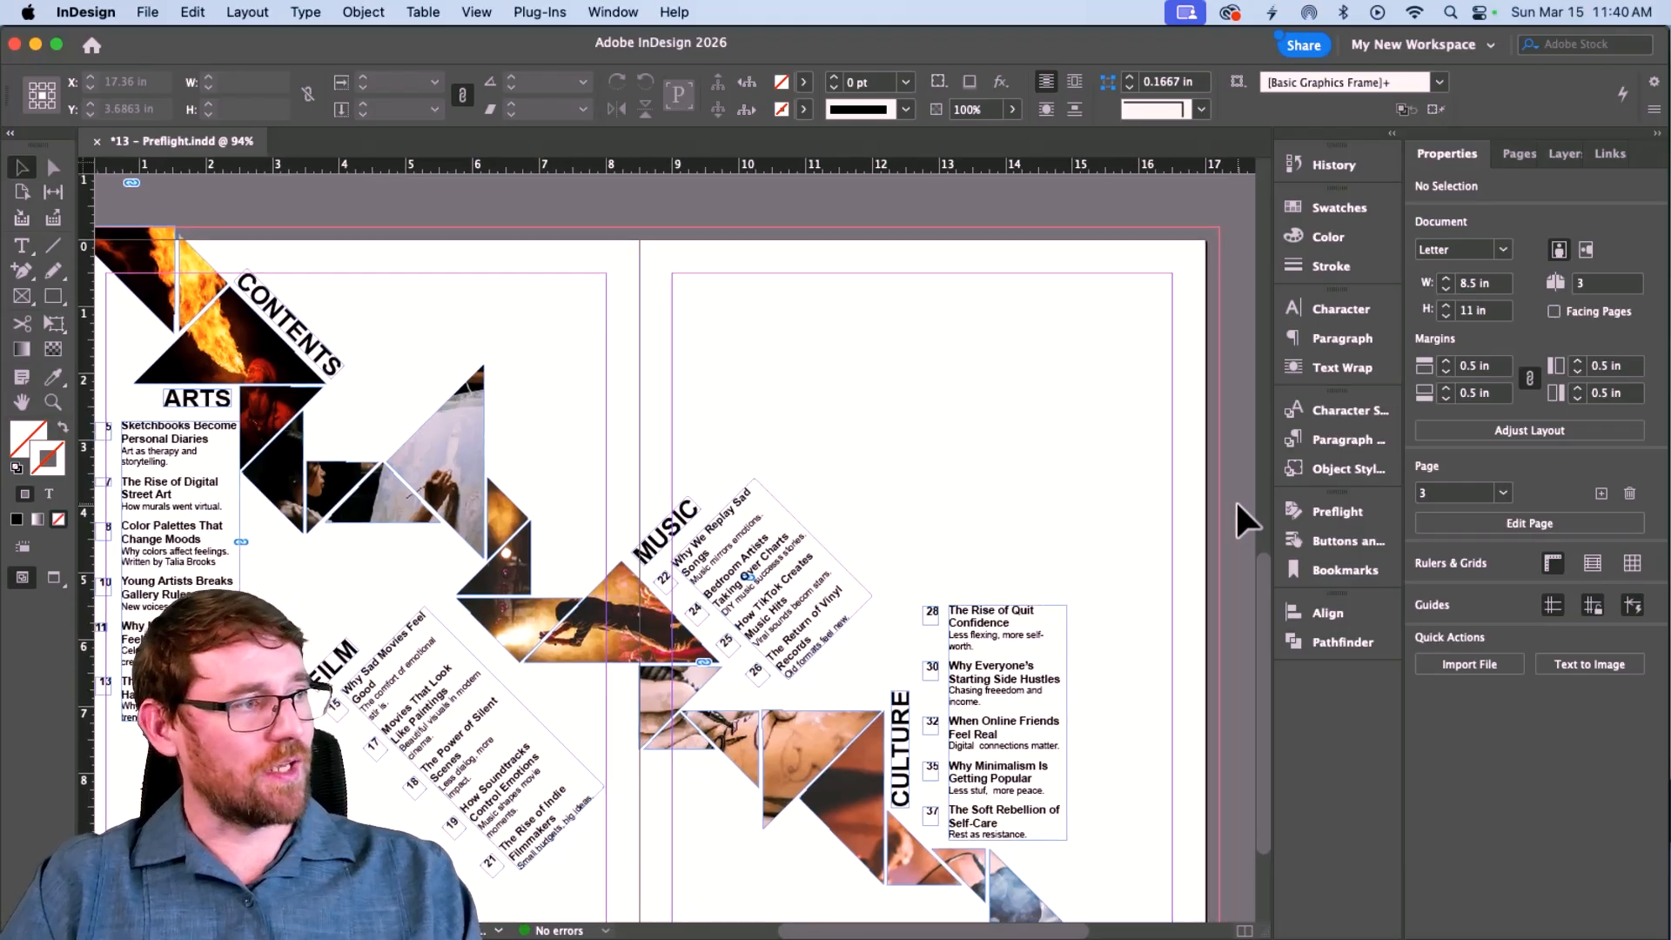
pyautogui.click(1607, 154)
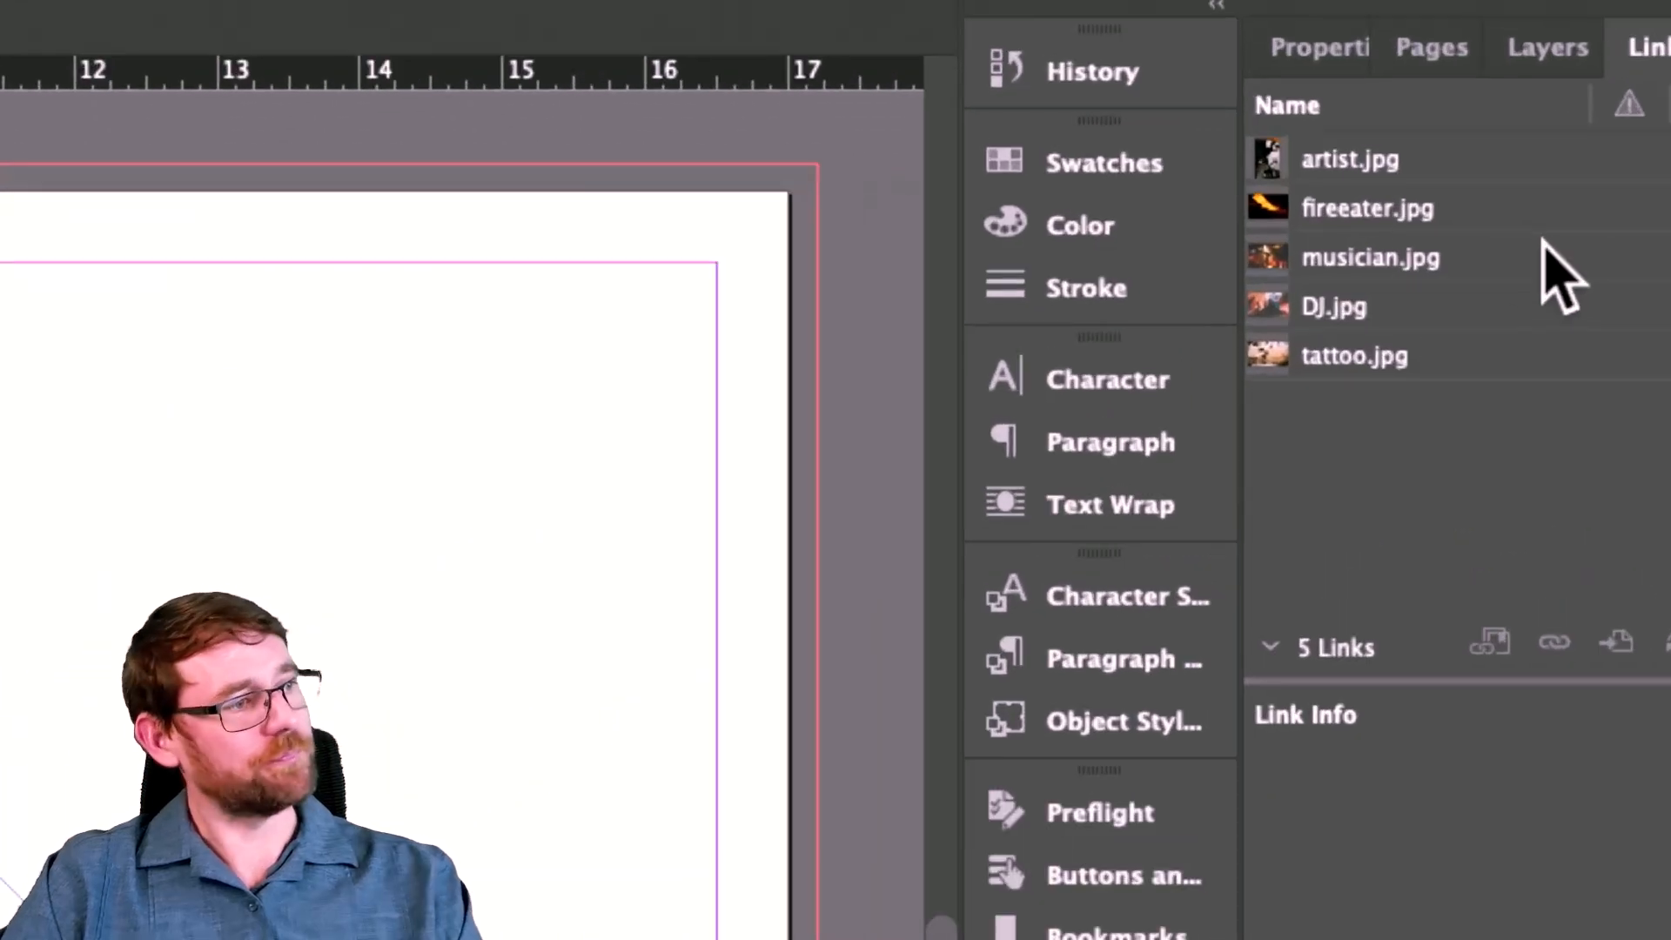
pyautogui.click(1458, 170)
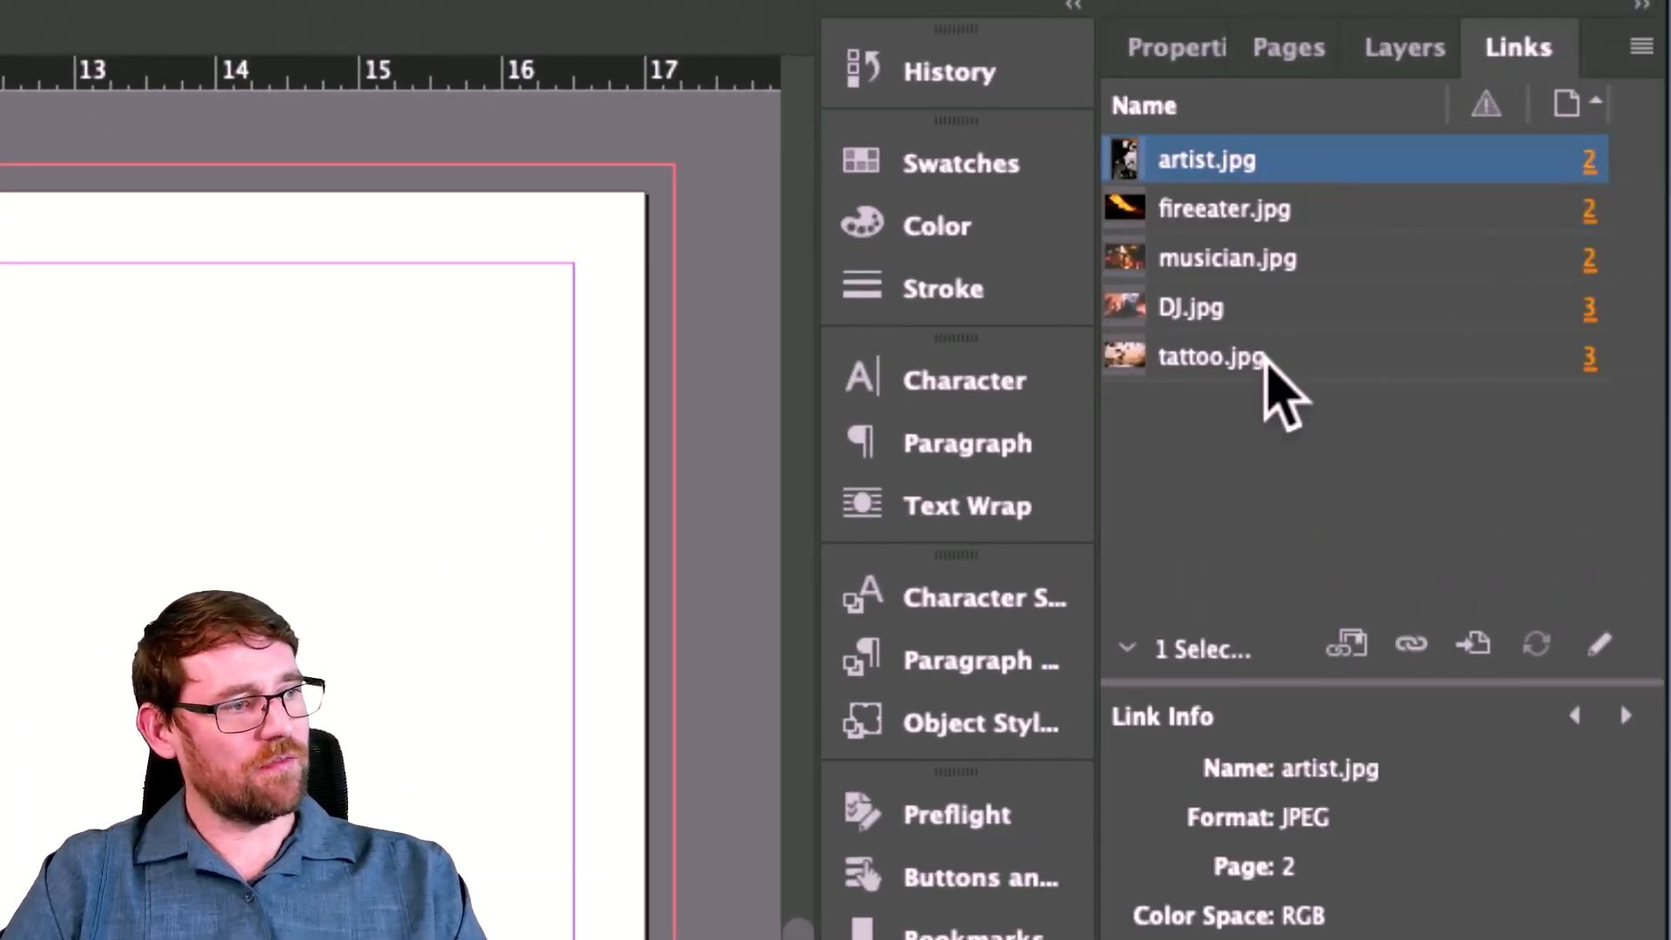
pyautogui.keyDown('shift'); pyautogui.click(1266, 359); pyautogui.keyUp('shift')
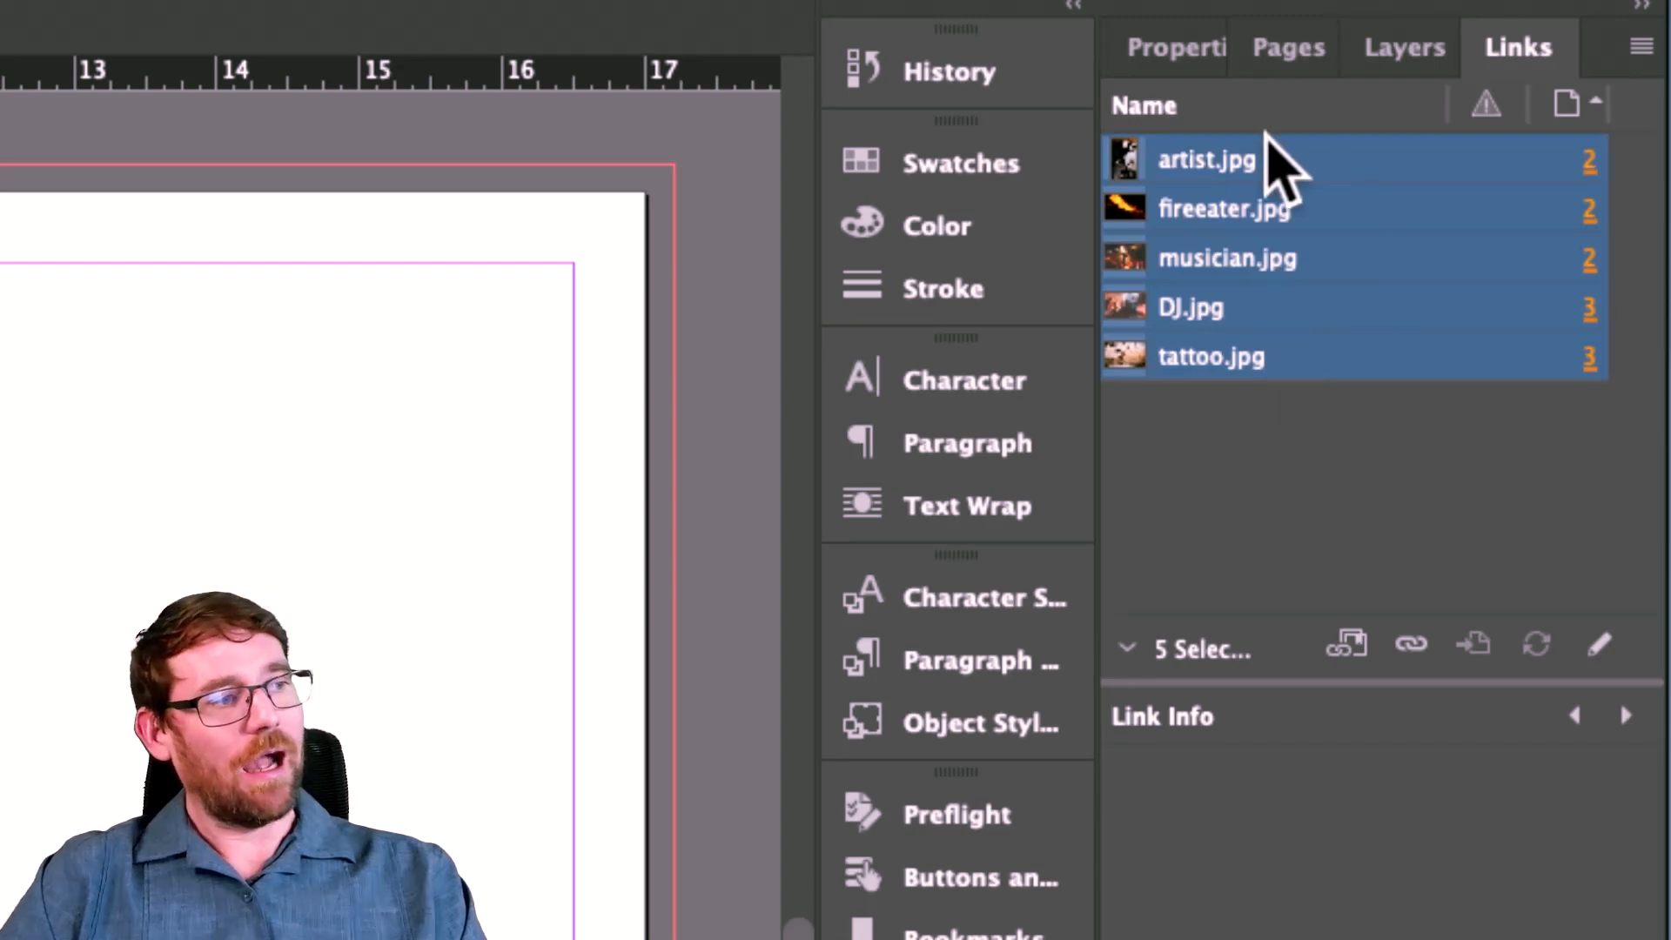
pyautogui.rightClick(1325, 261)
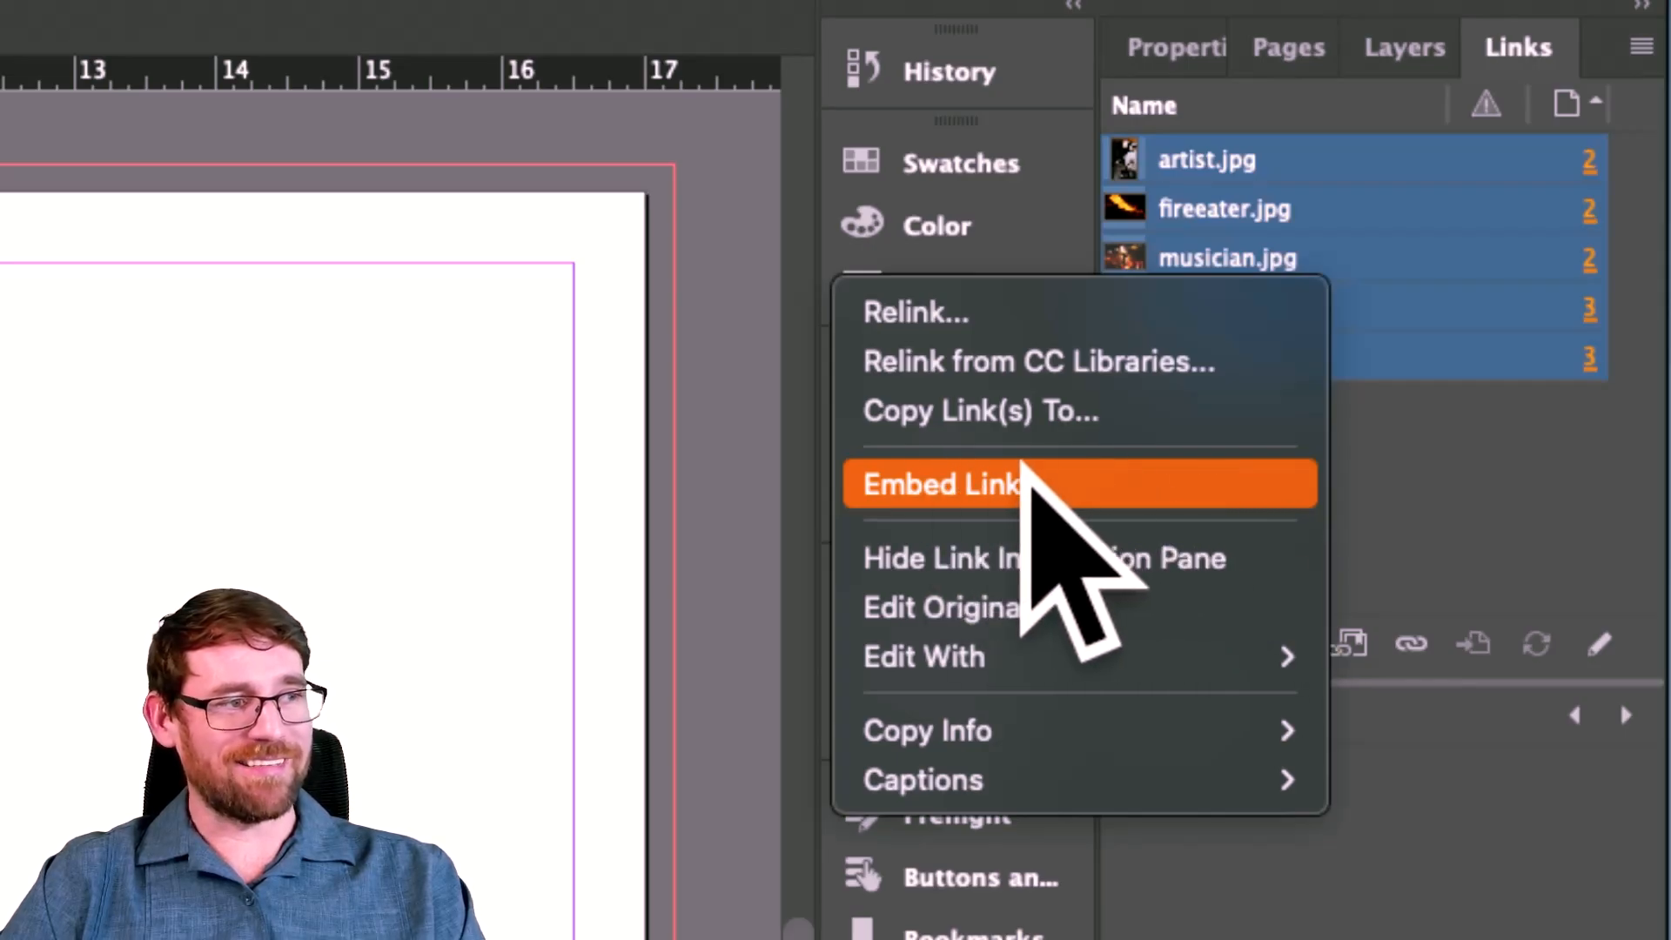
pyautogui.click(1031, 483)
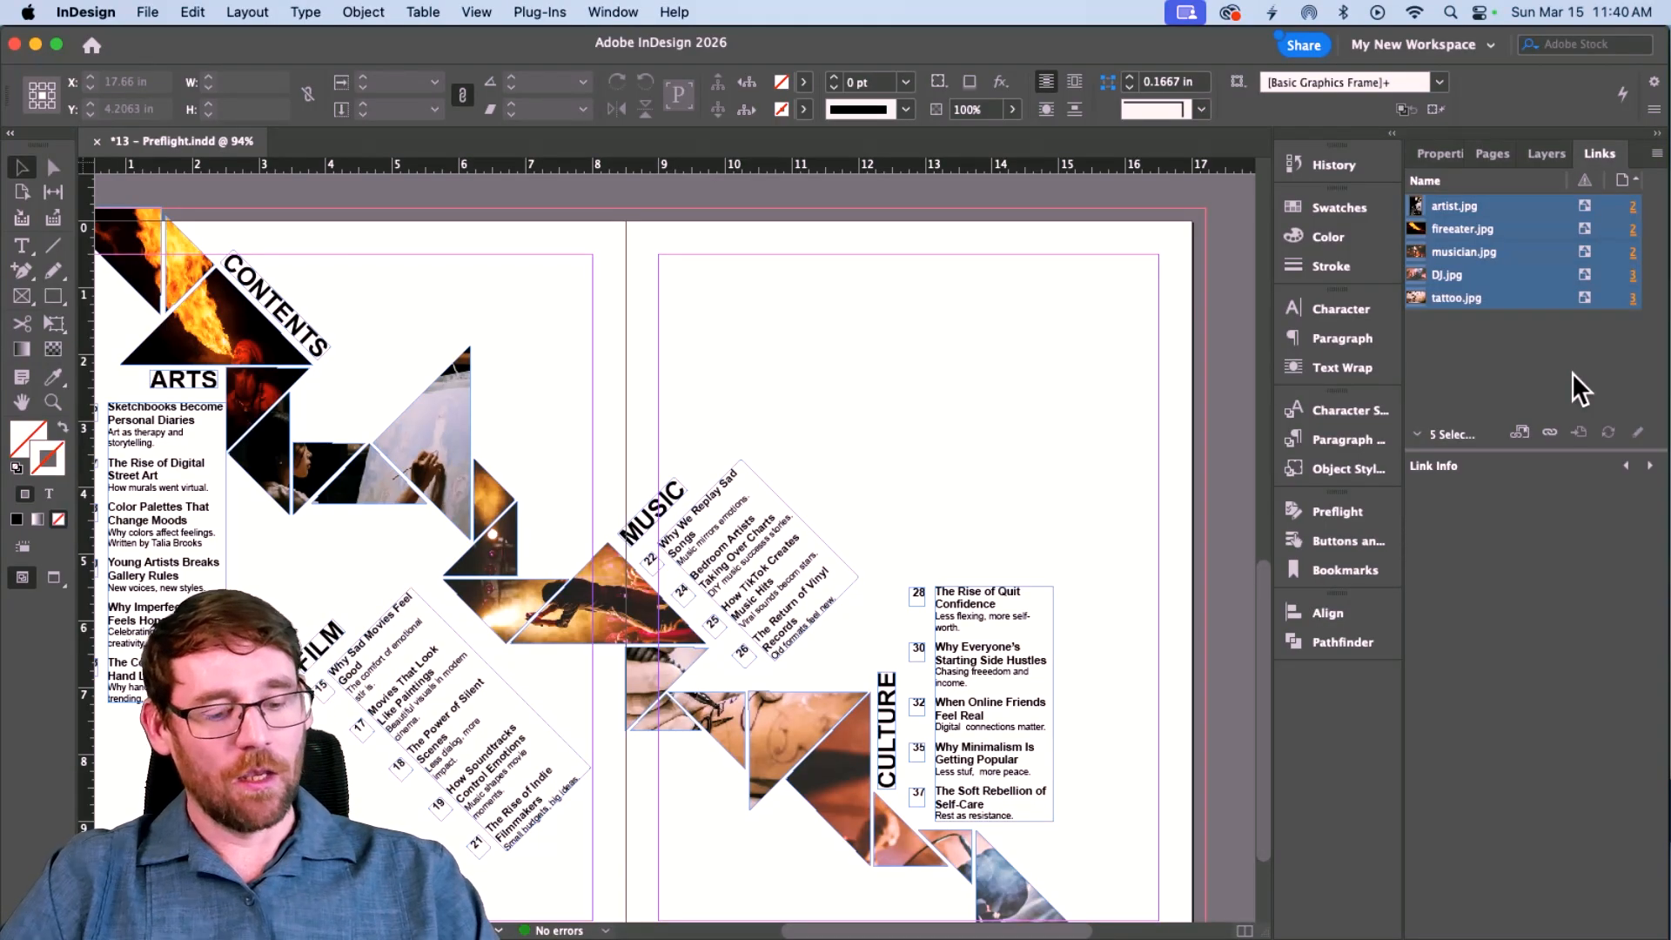
# Use Save As to create a folder named 'New Folder' and save 13 - Preflight.indd there.
pyautogui.hscroll(-3, 766, 384)
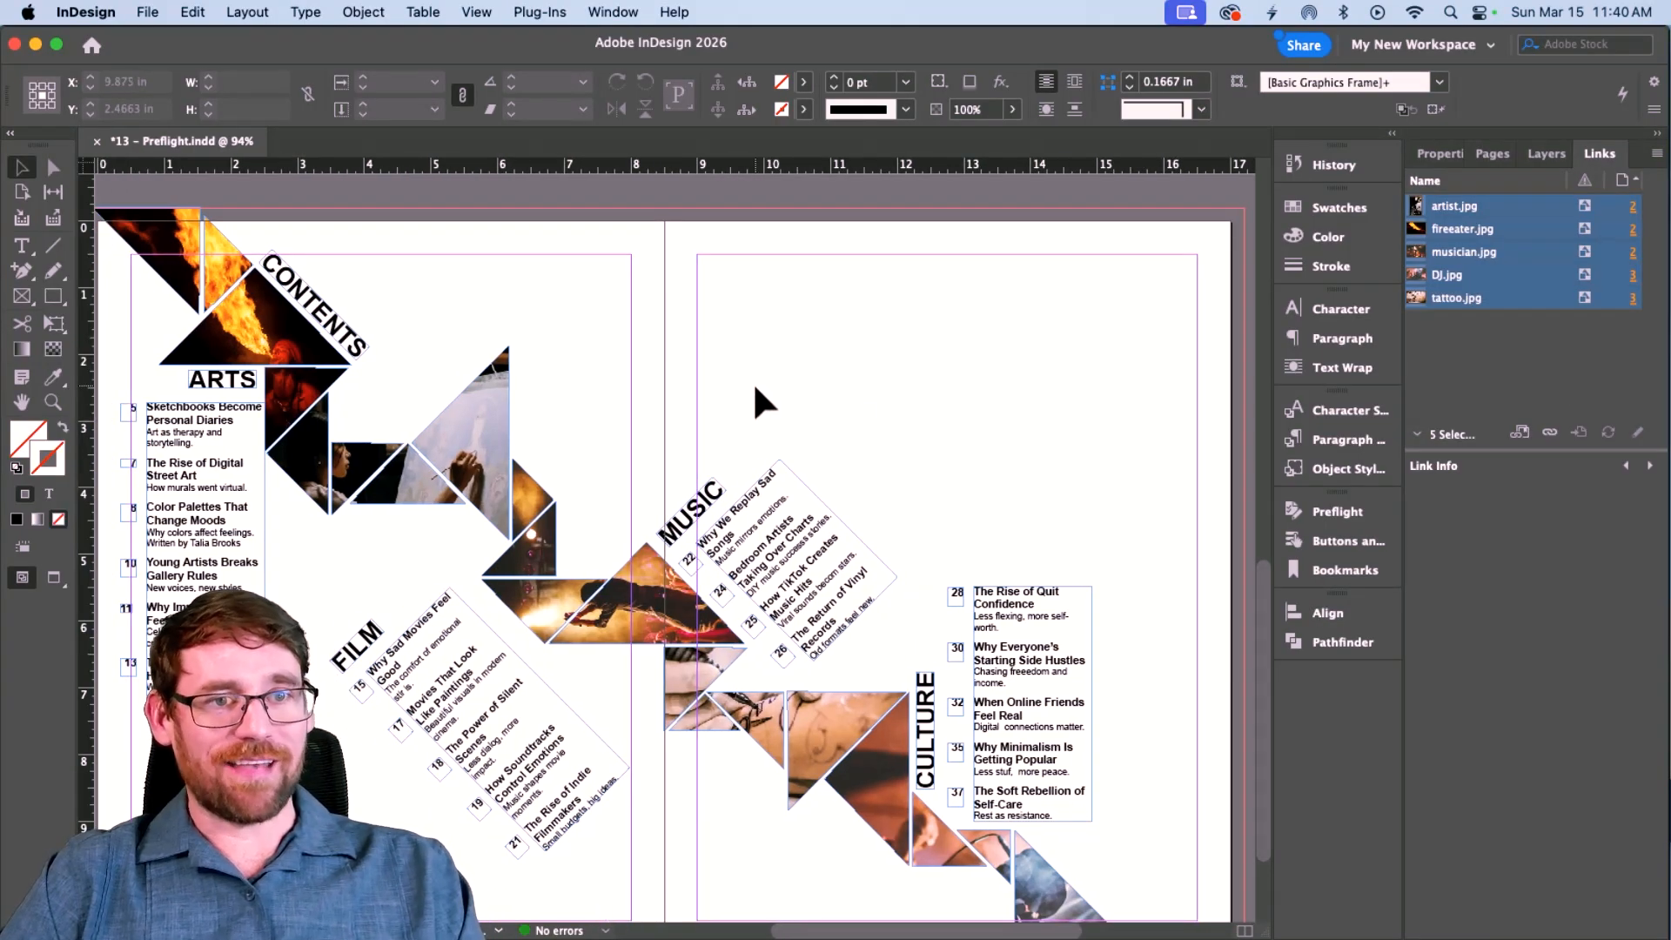
pyautogui.scroll(-1, 755, 387)
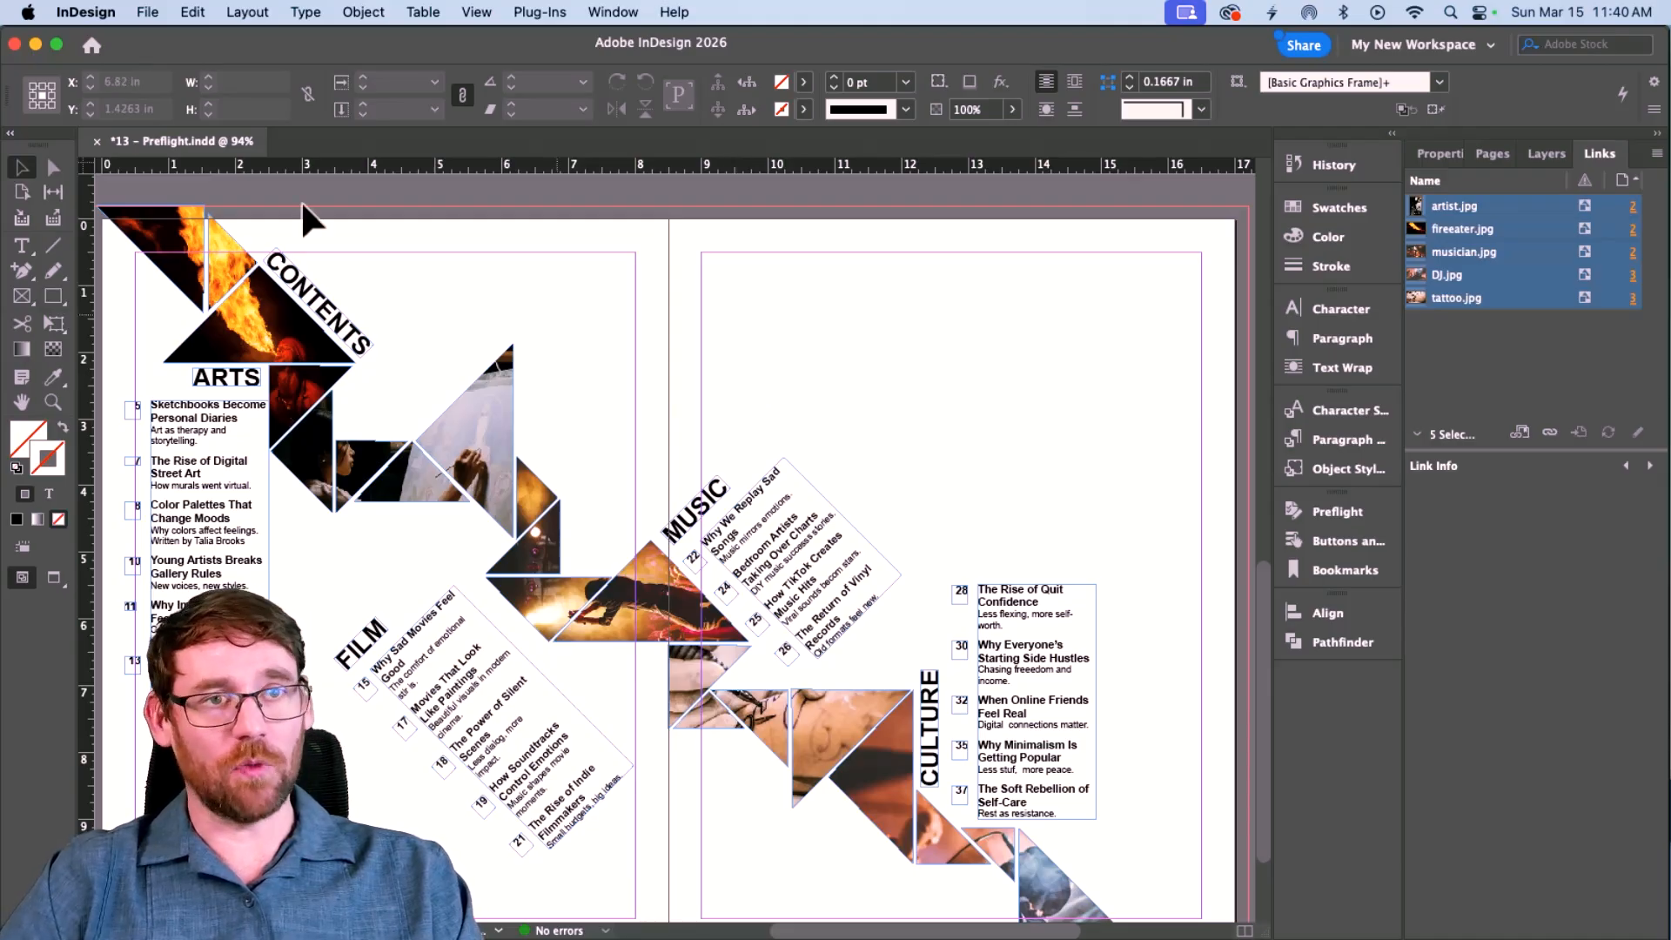
pyautogui.click(147, 12)
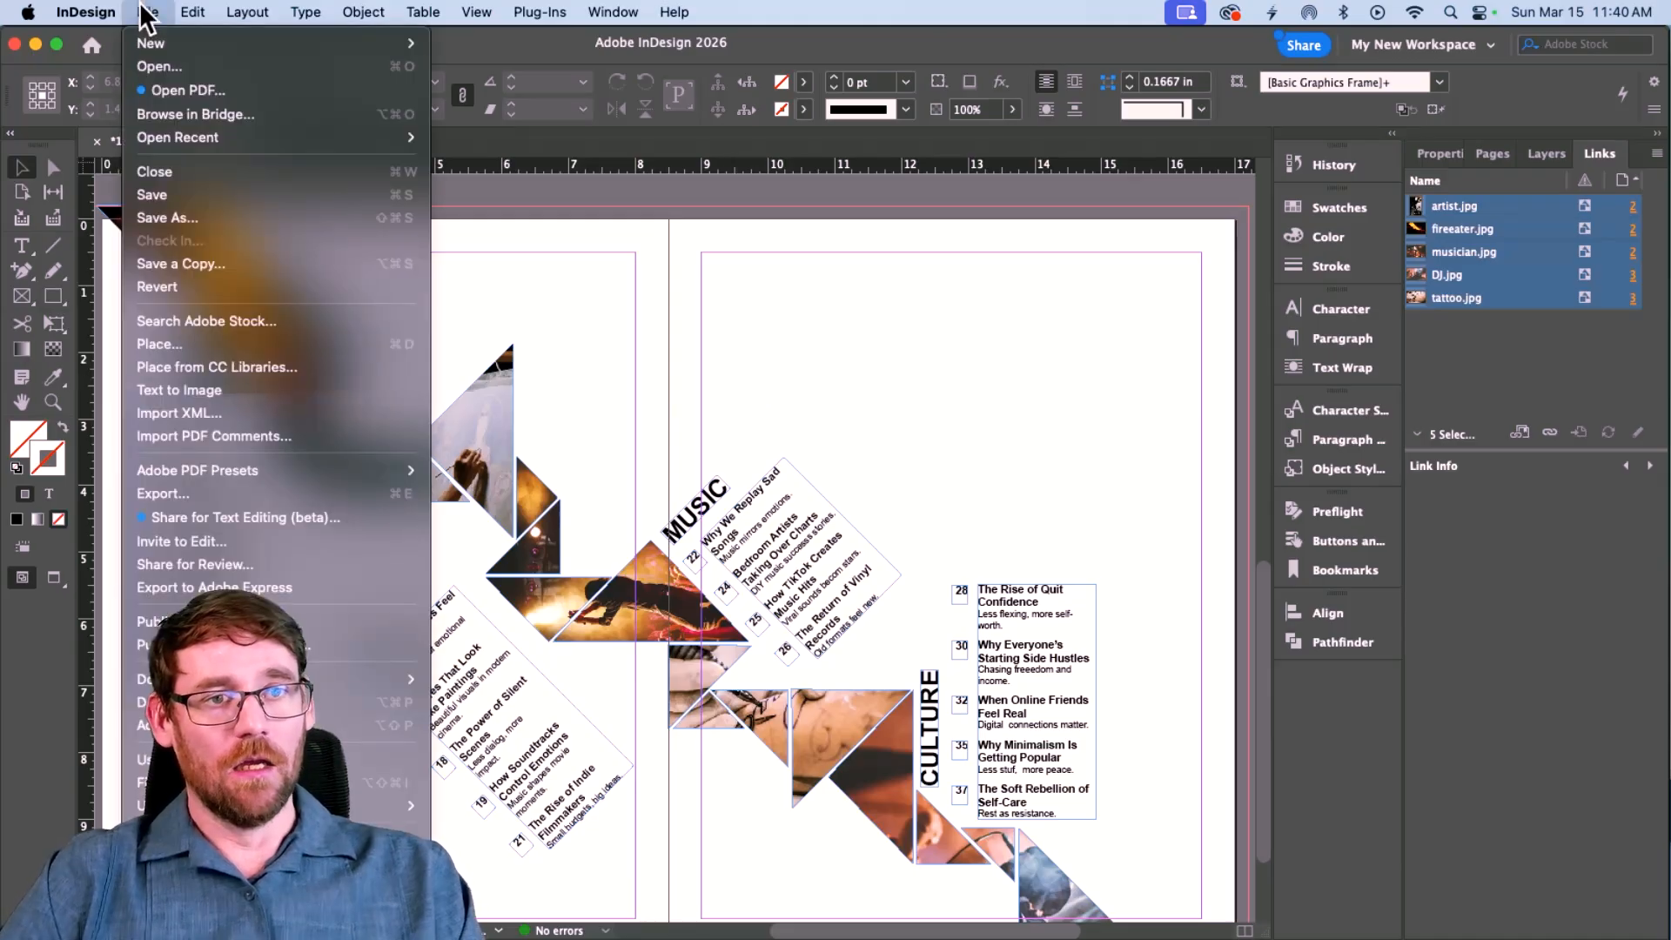
pyautogui.click(175, 217)
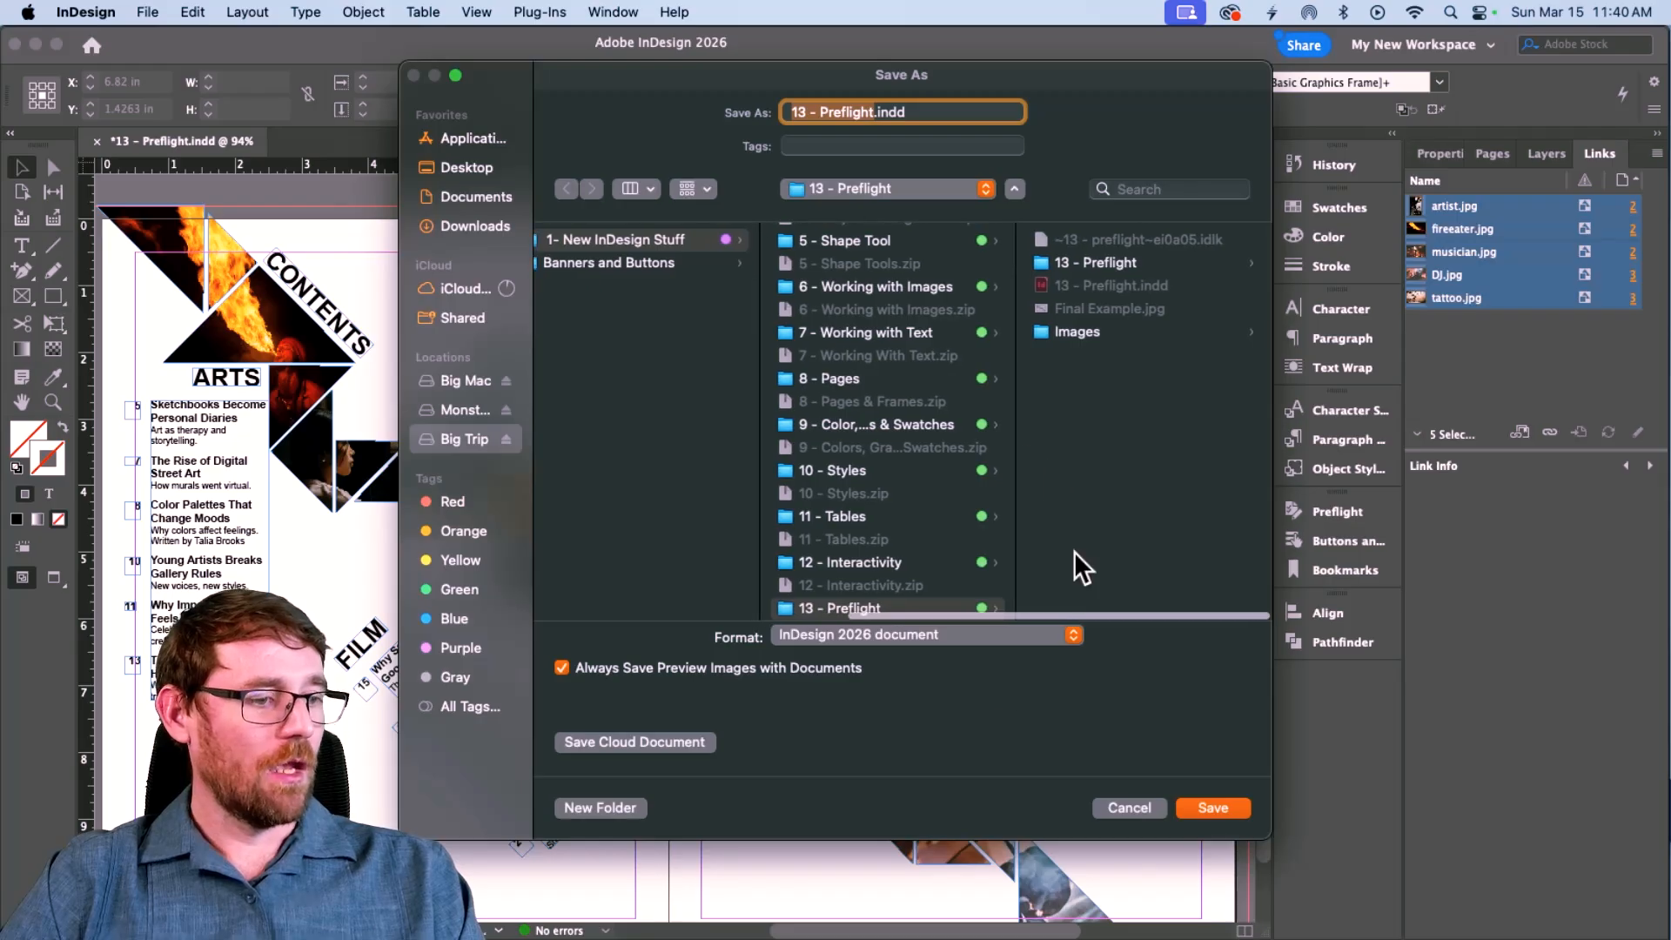
pyautogui.click(637, 815)
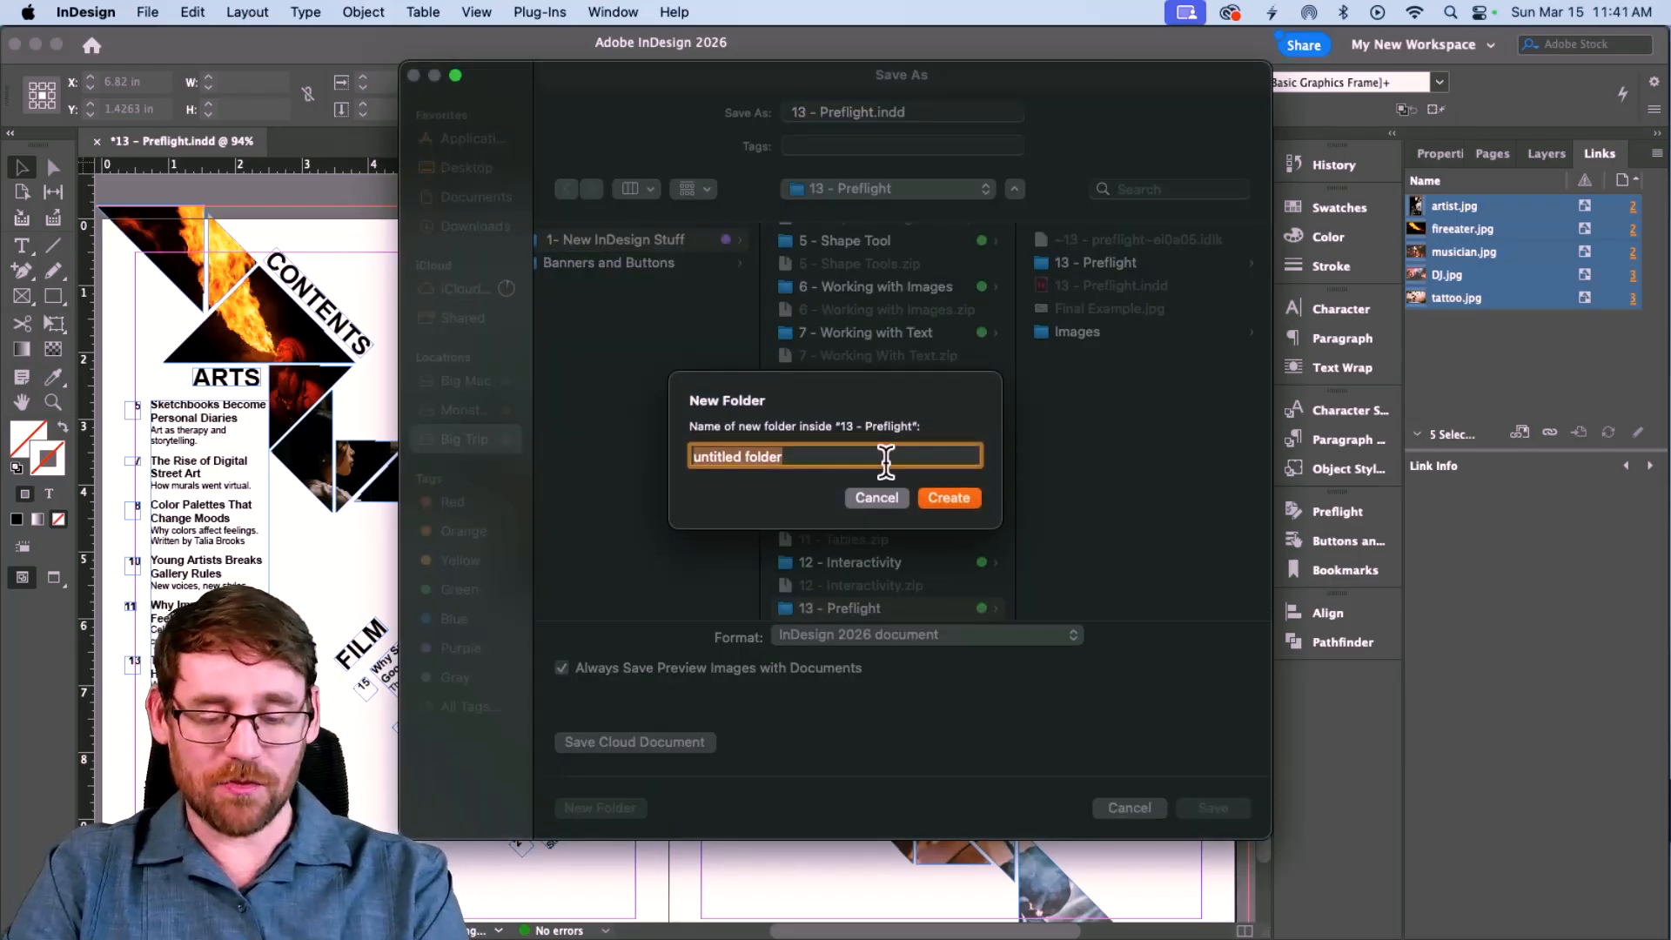
pyautogui.write('Ne')
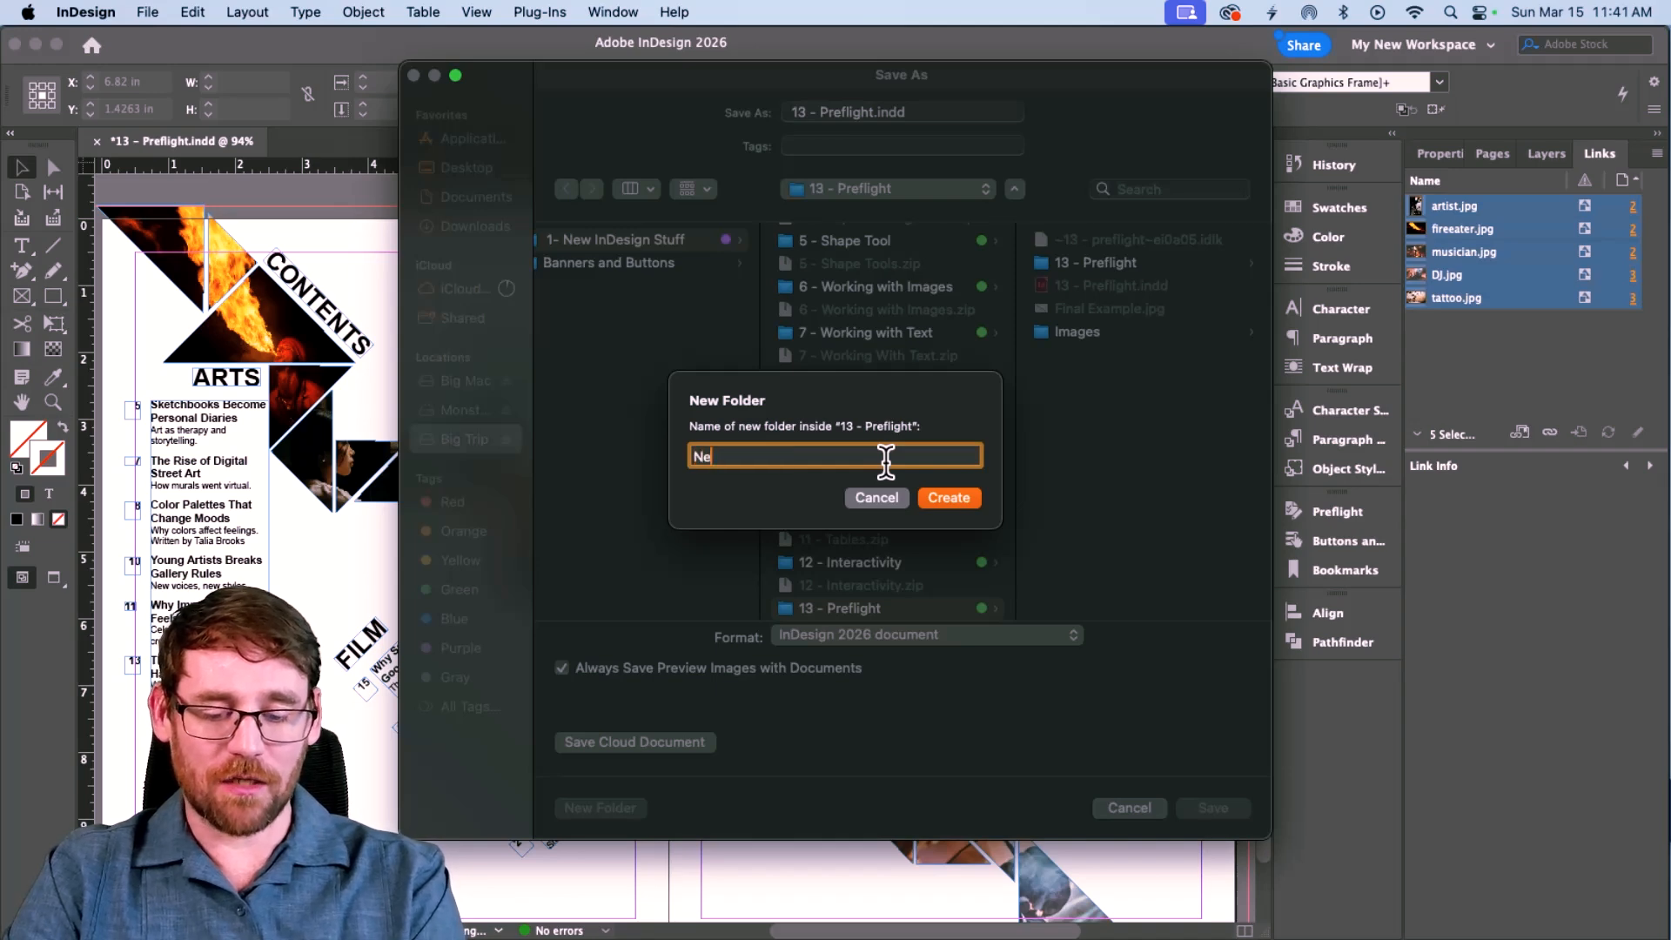
pyautogui.write('w Folder')
pyautogui.press('Return')
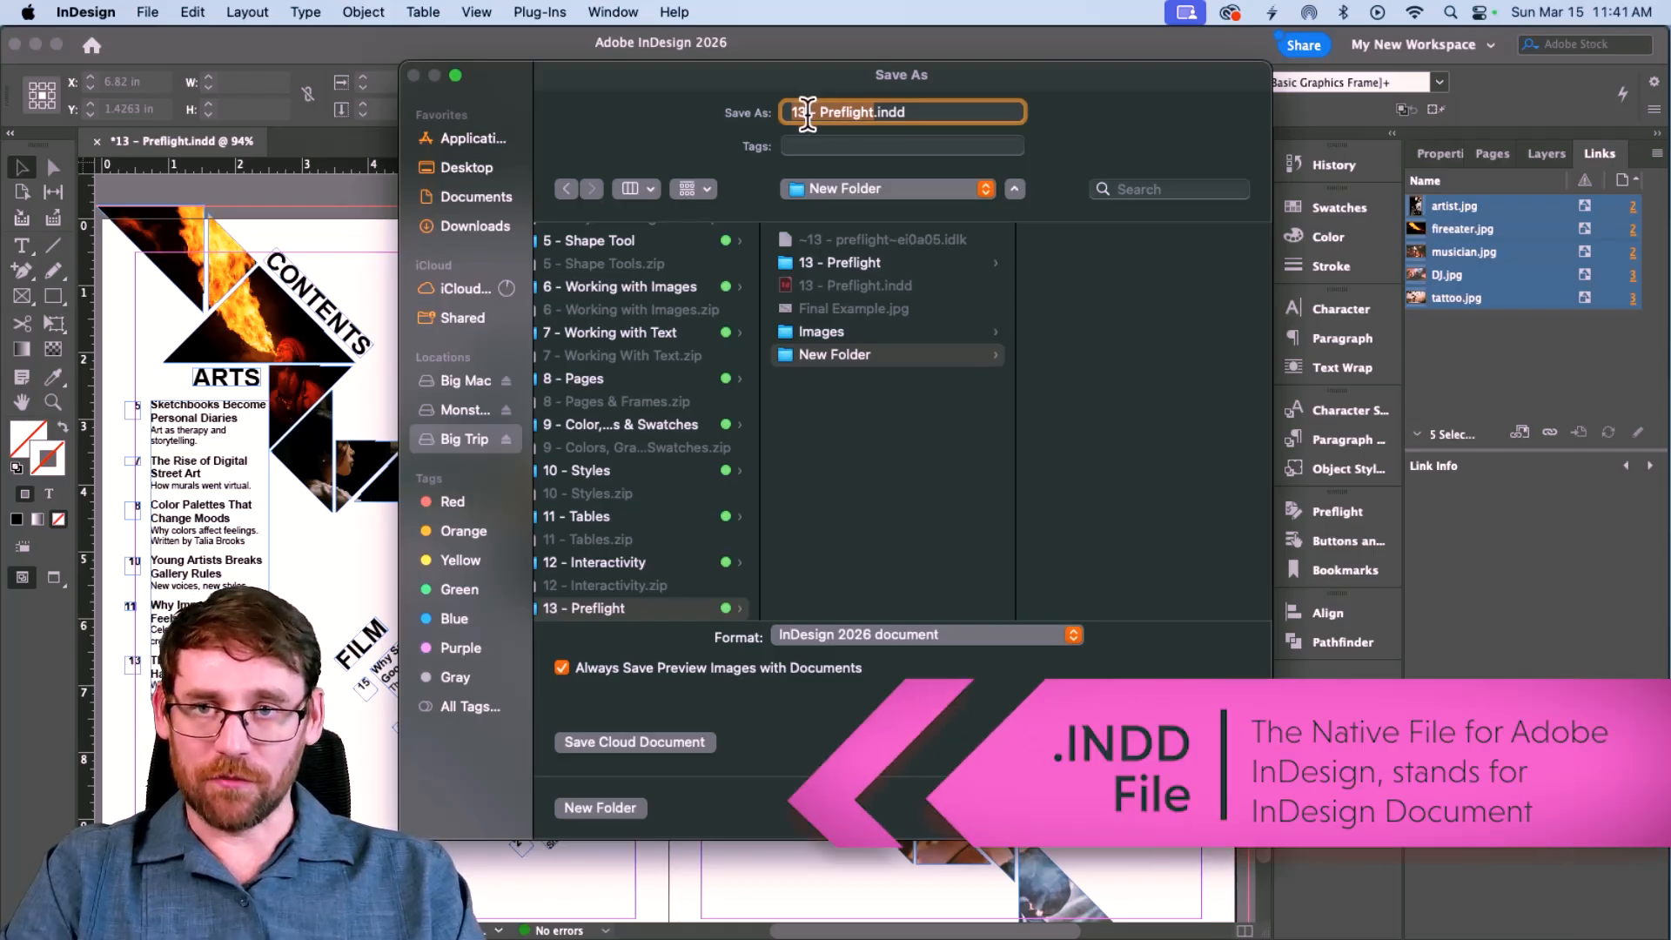
pyautogui.press('Return')
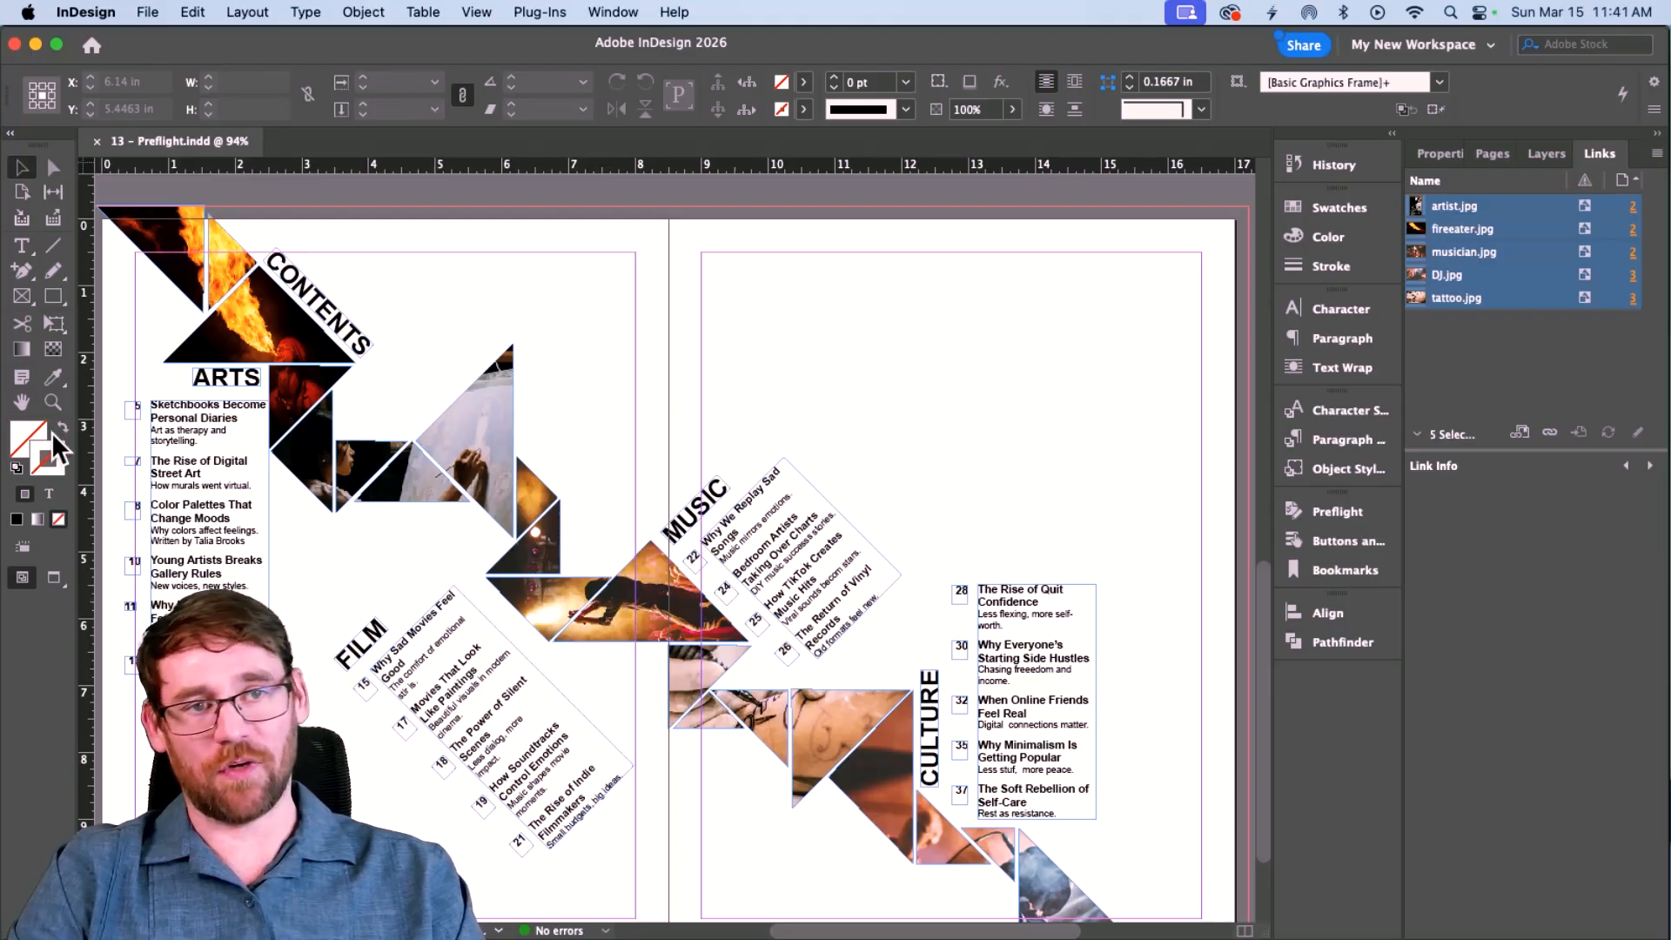
# Export as 13 - Preflight.pdf into New Folder with the Adobe PDF (Print) format.
pyautogui.click(147, 12)
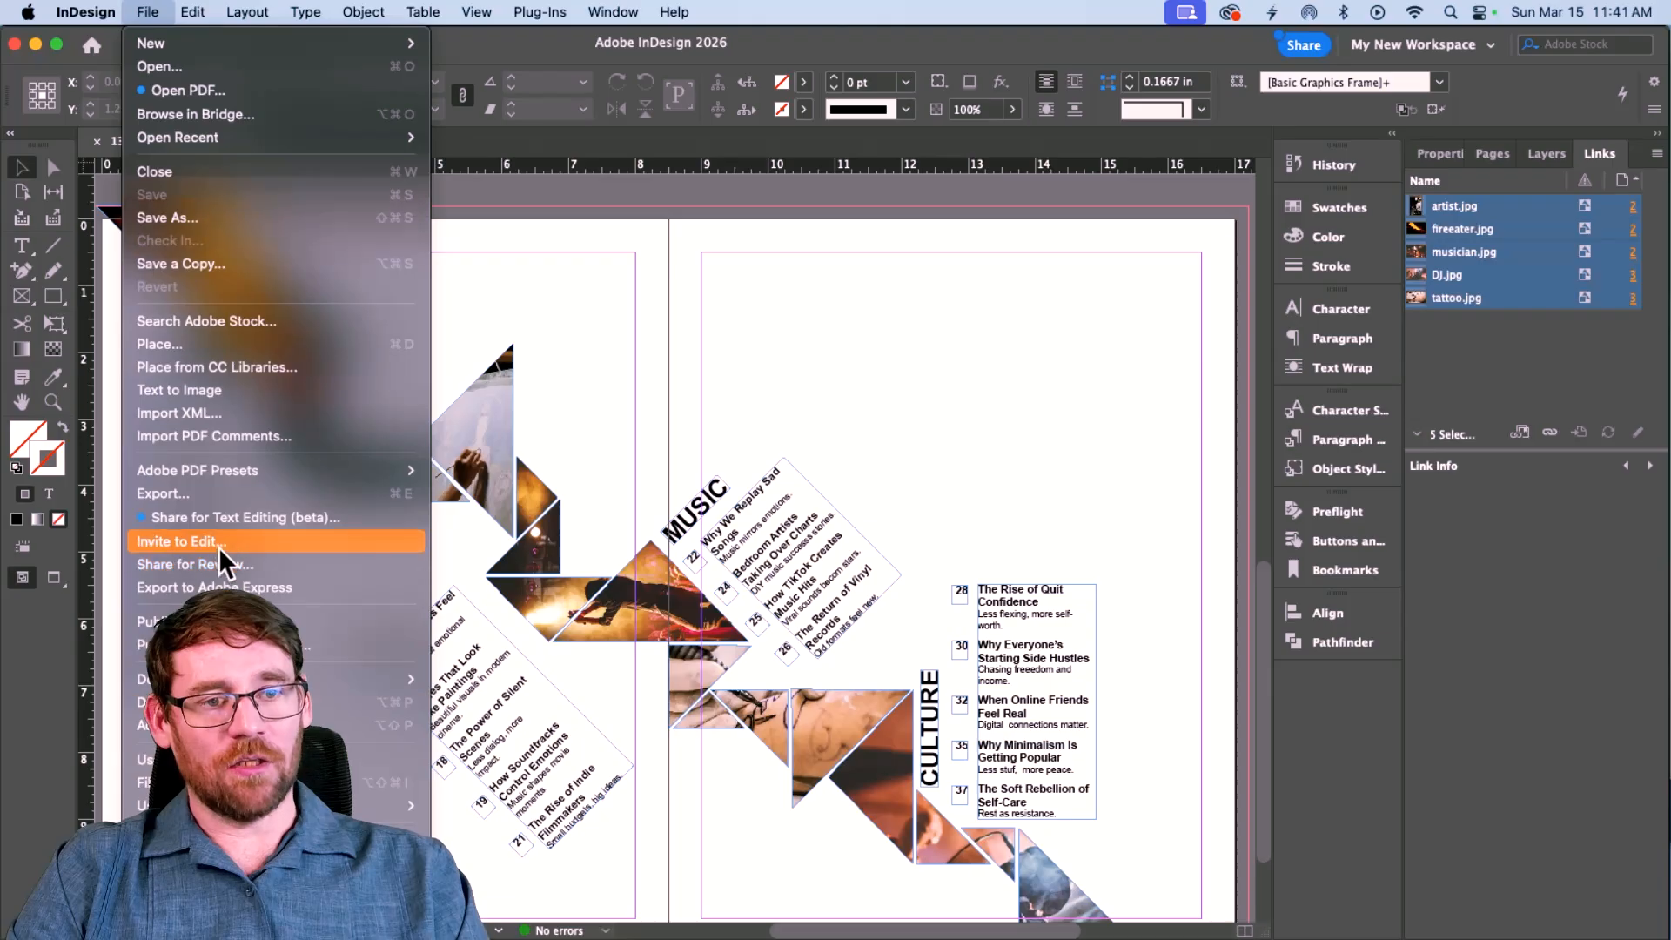
pyautogui.click(217, 493)
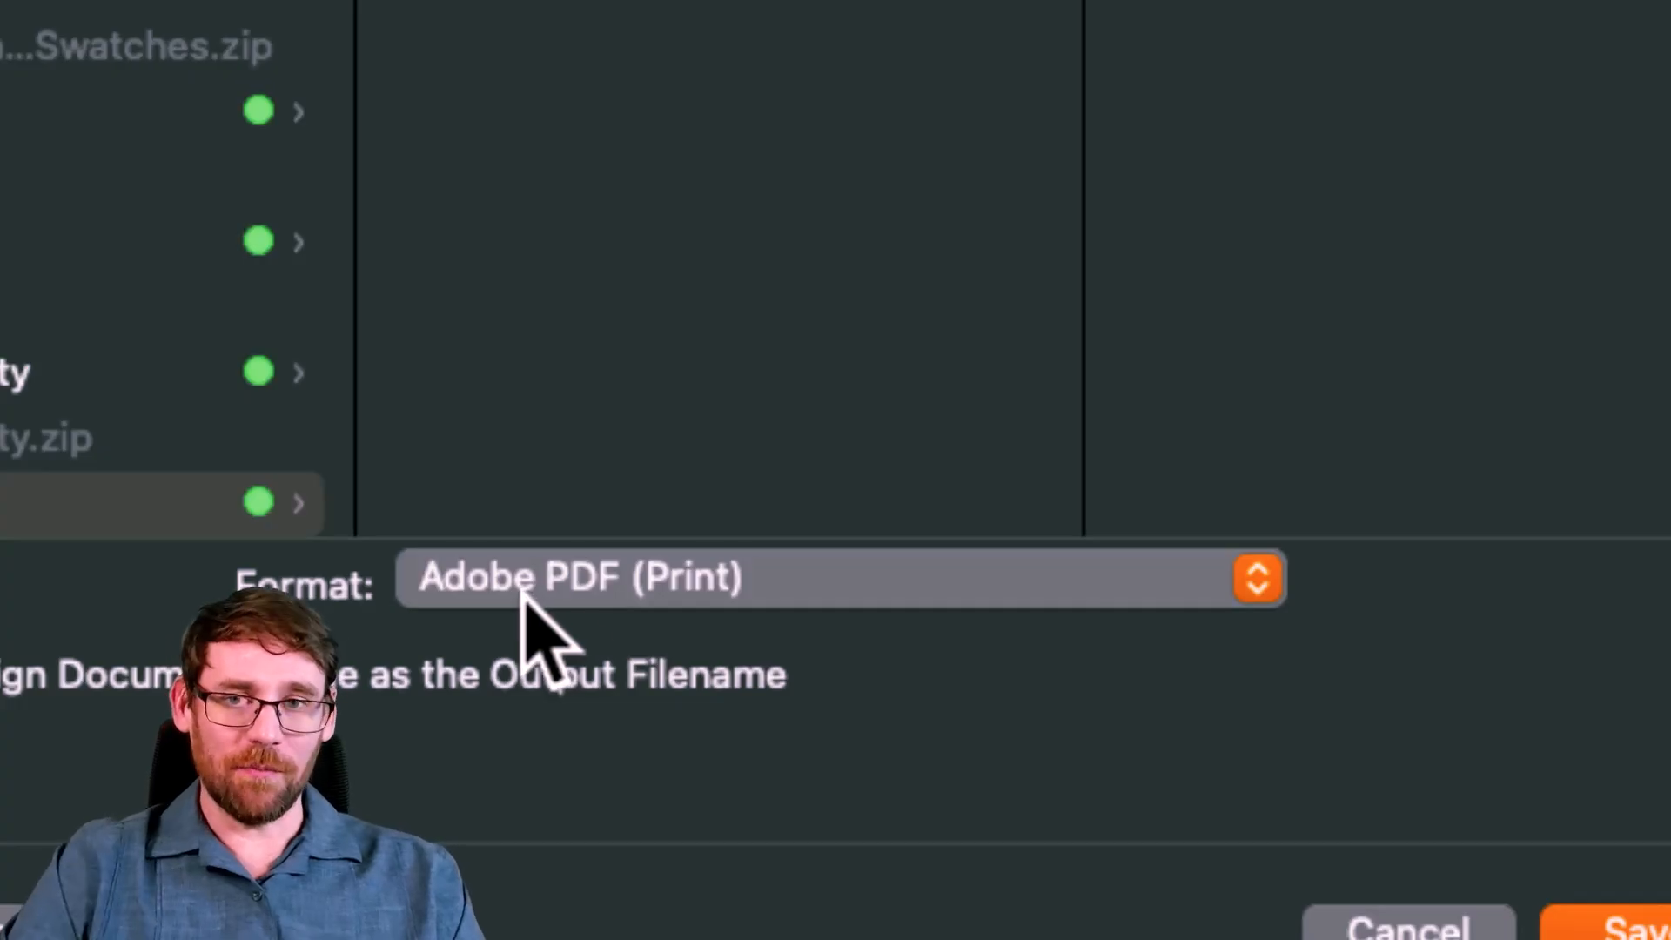
pyautogui.click(663, 592)
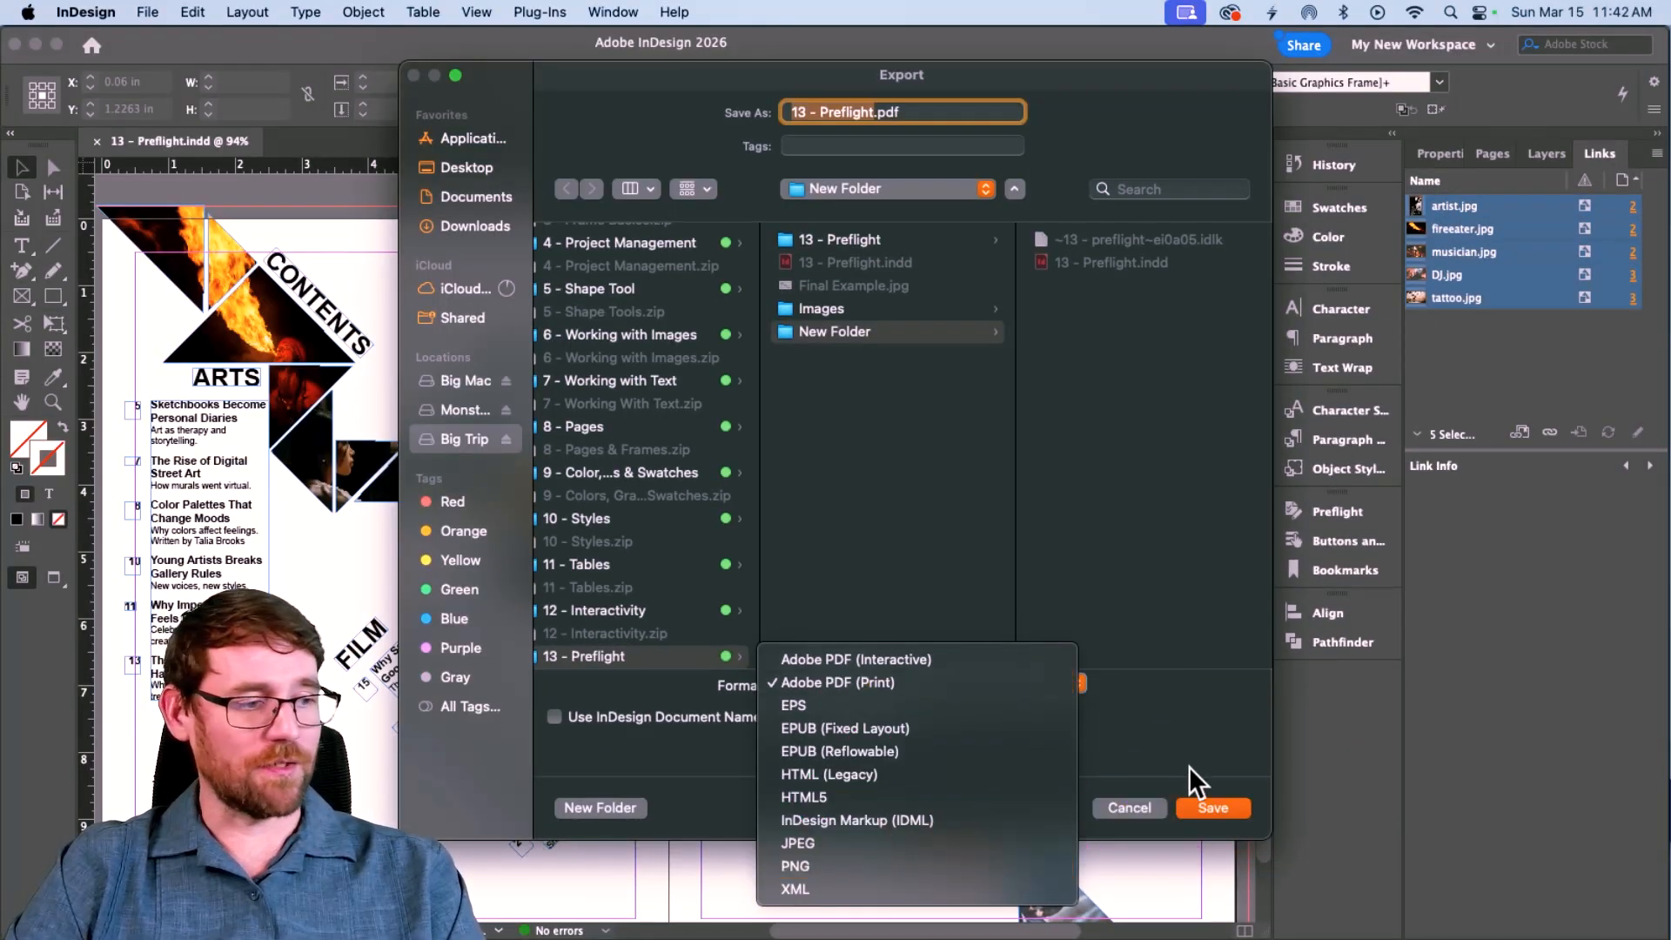
pyautogui.click(917, 684)
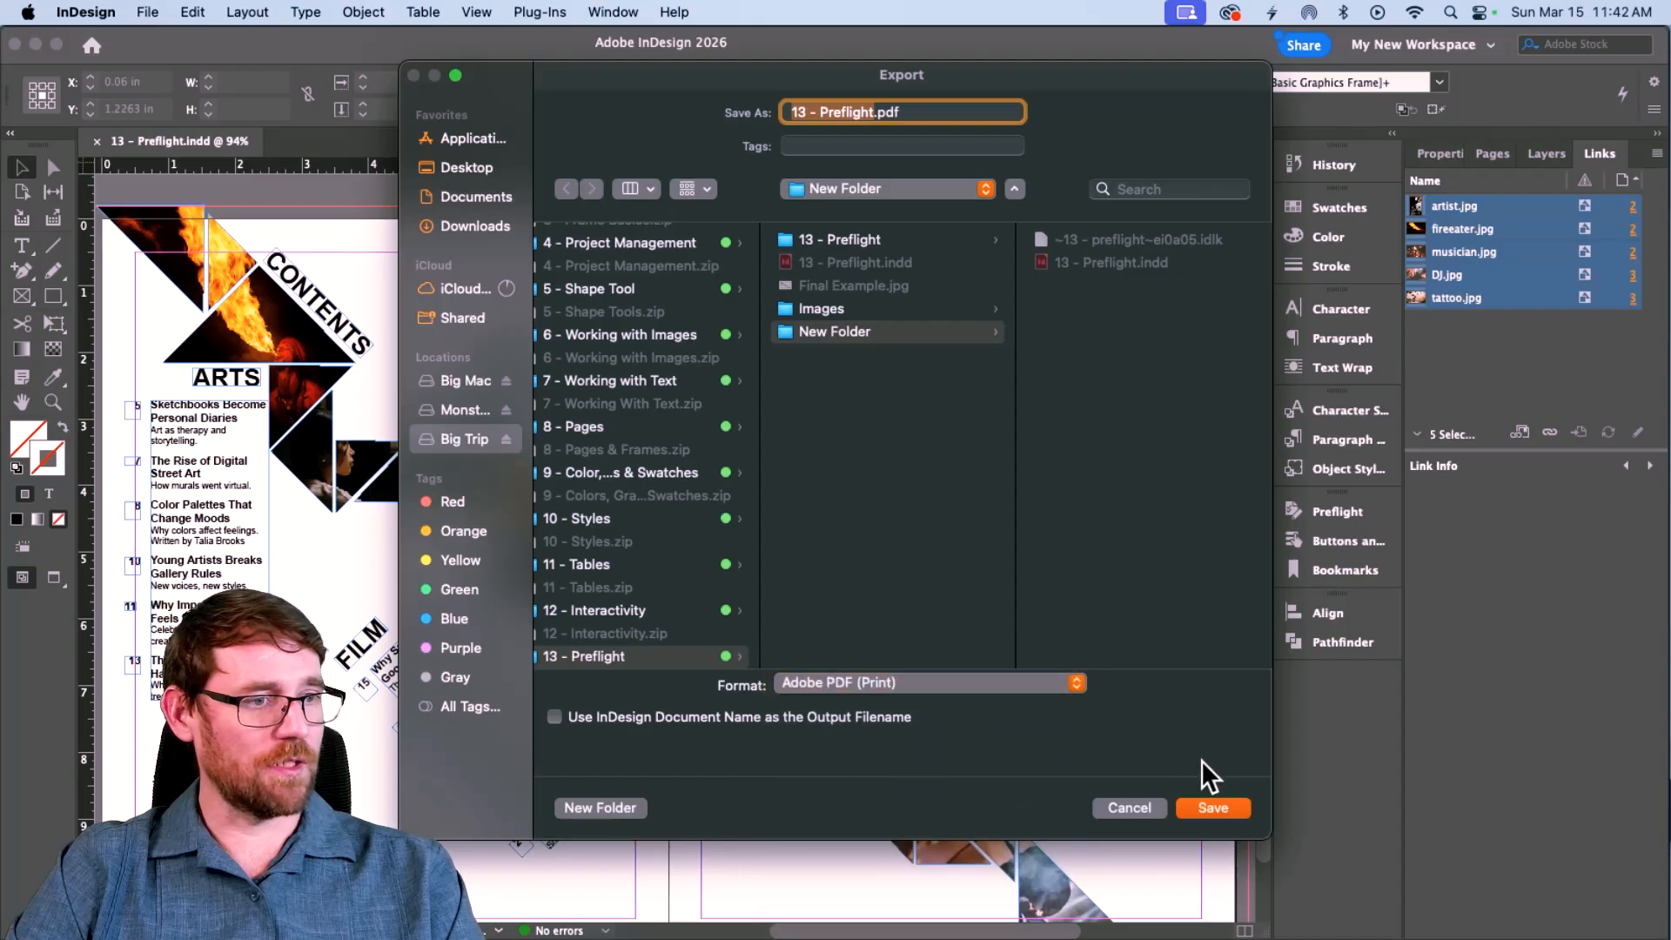
# Export all pages as spreads and add all printer's marks to the PDF.
pyautogui.click(1214, 807)
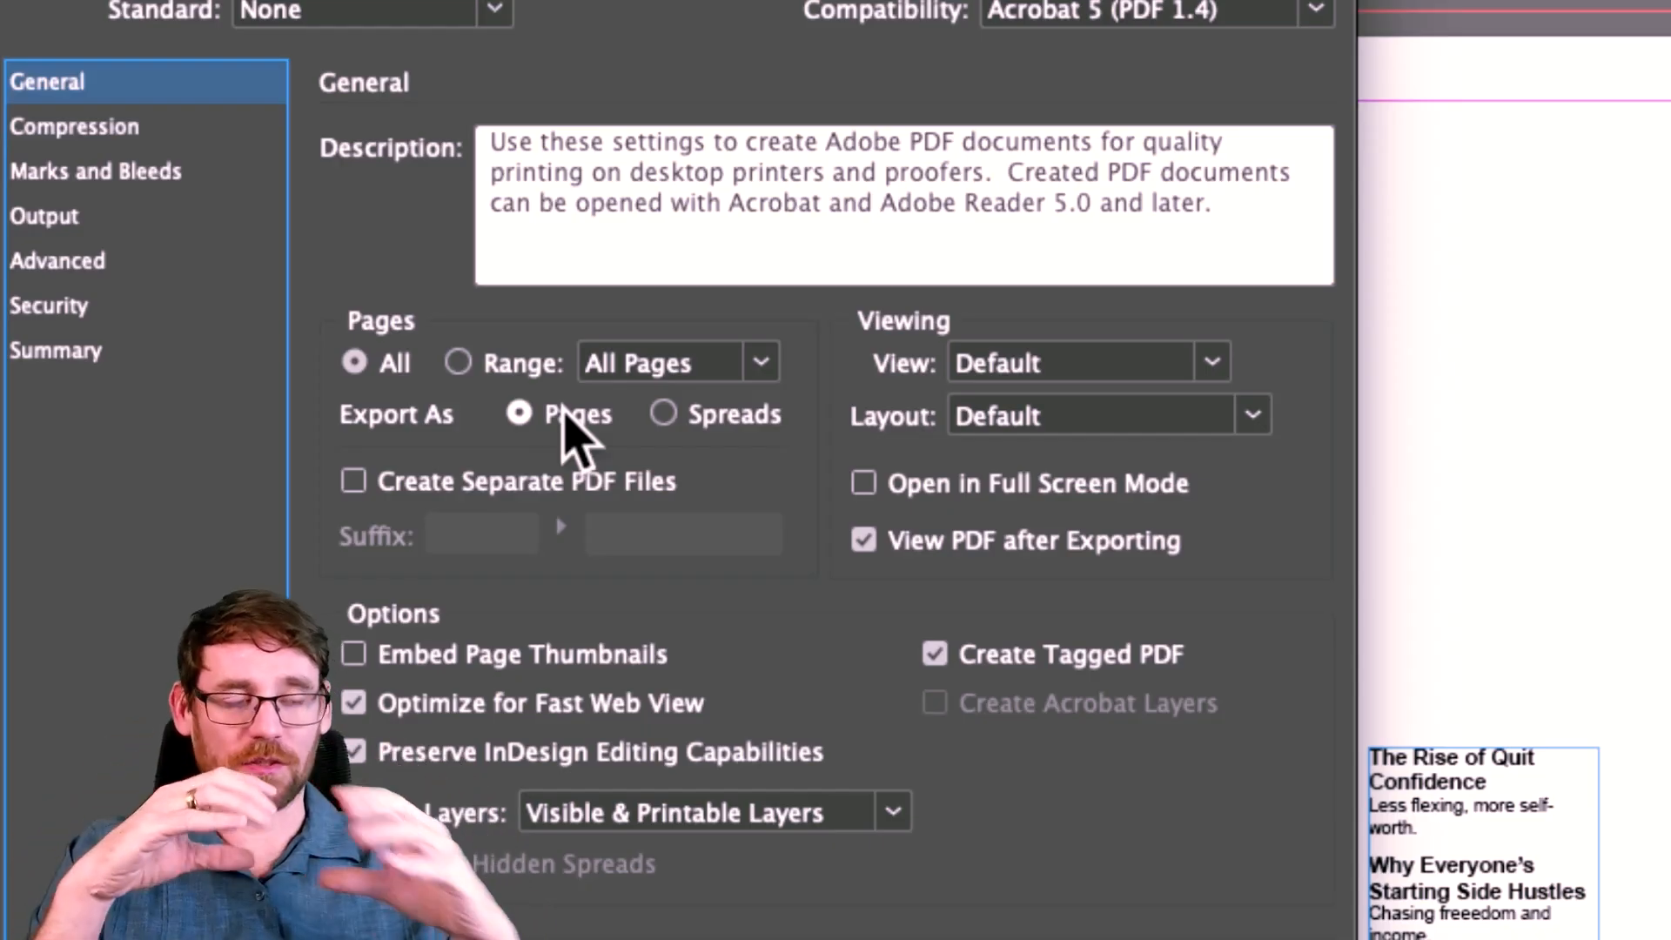
pyautogui.click(680, 400)
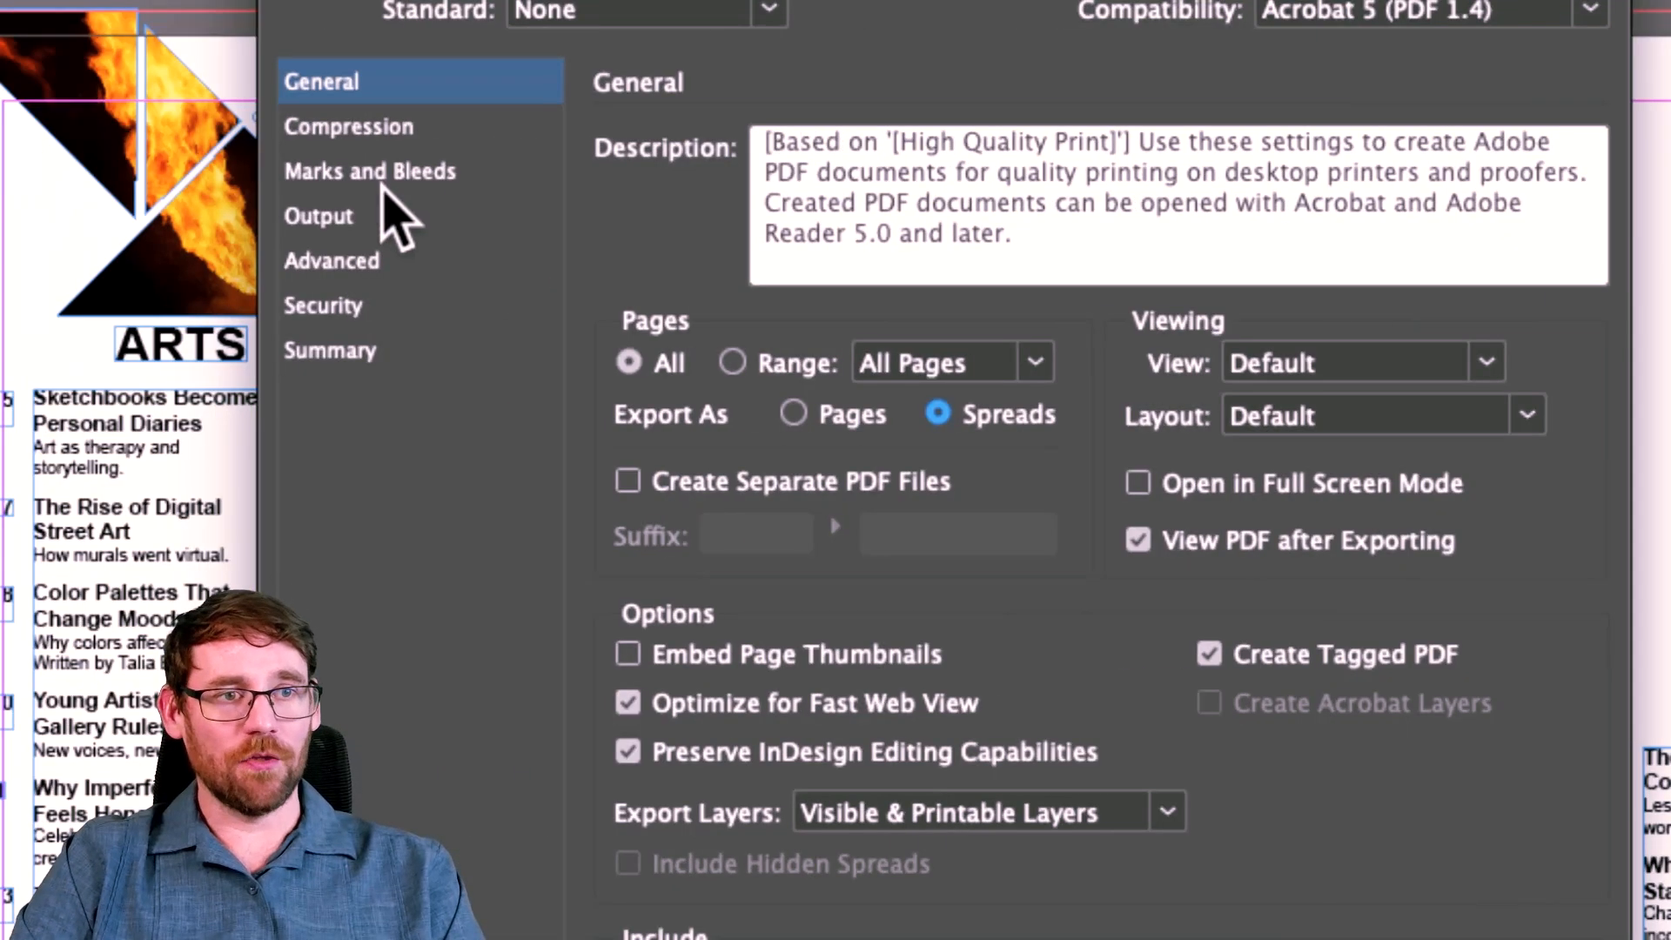
pyautogui.click(341, 132)
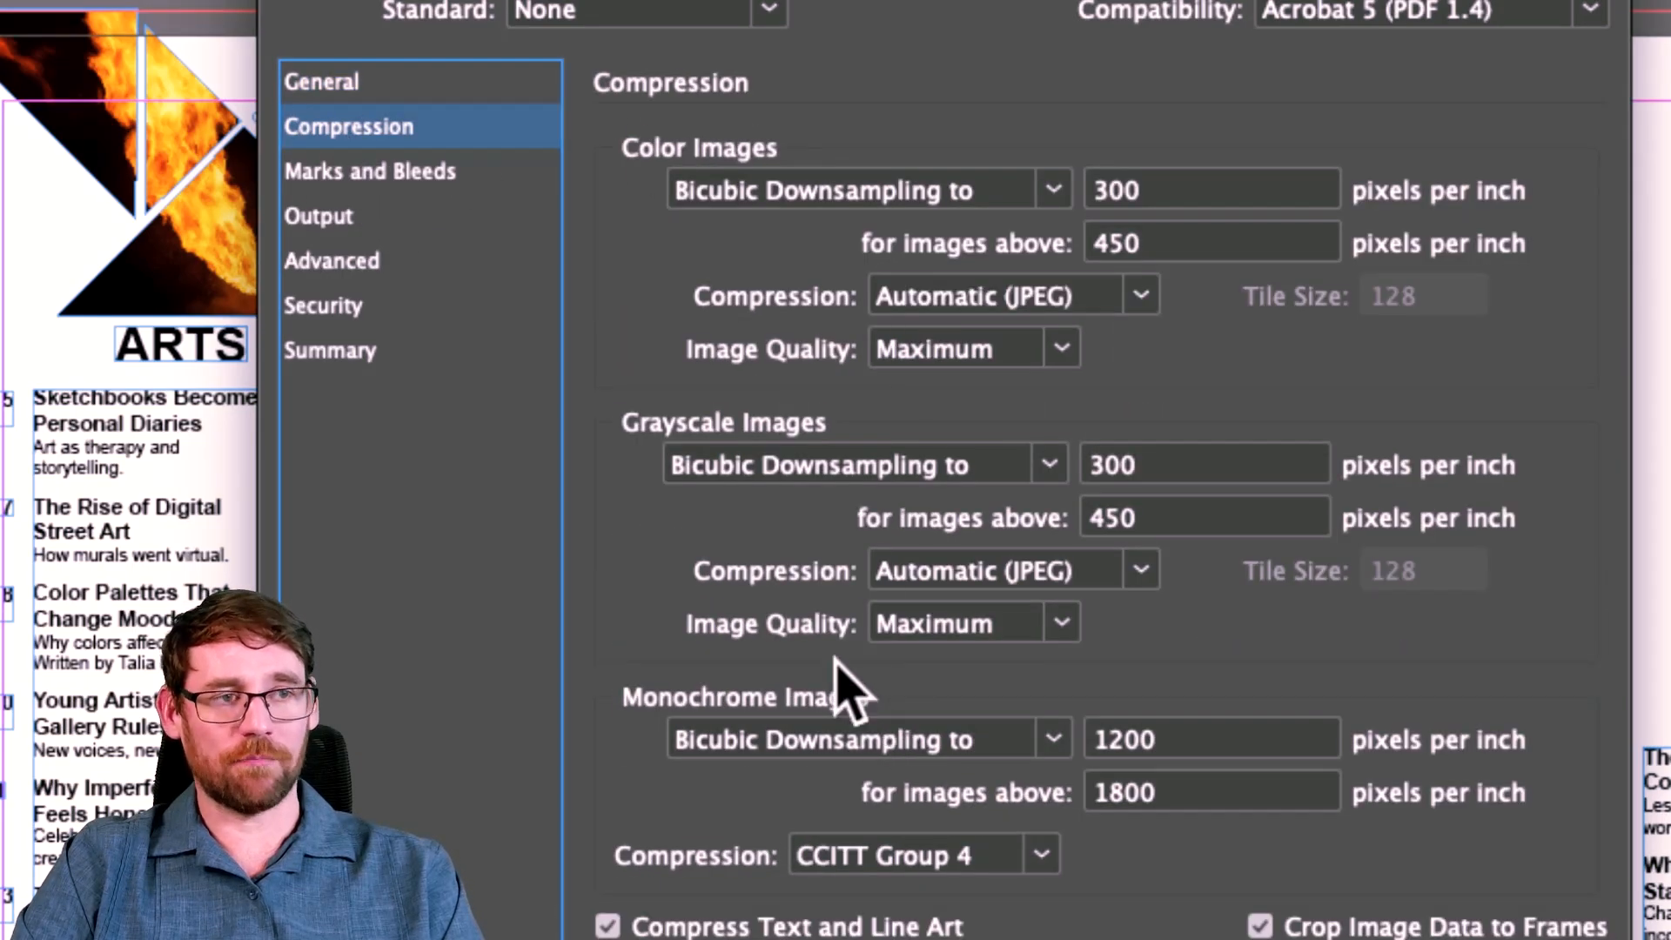
pyautogui.click(345, 170)
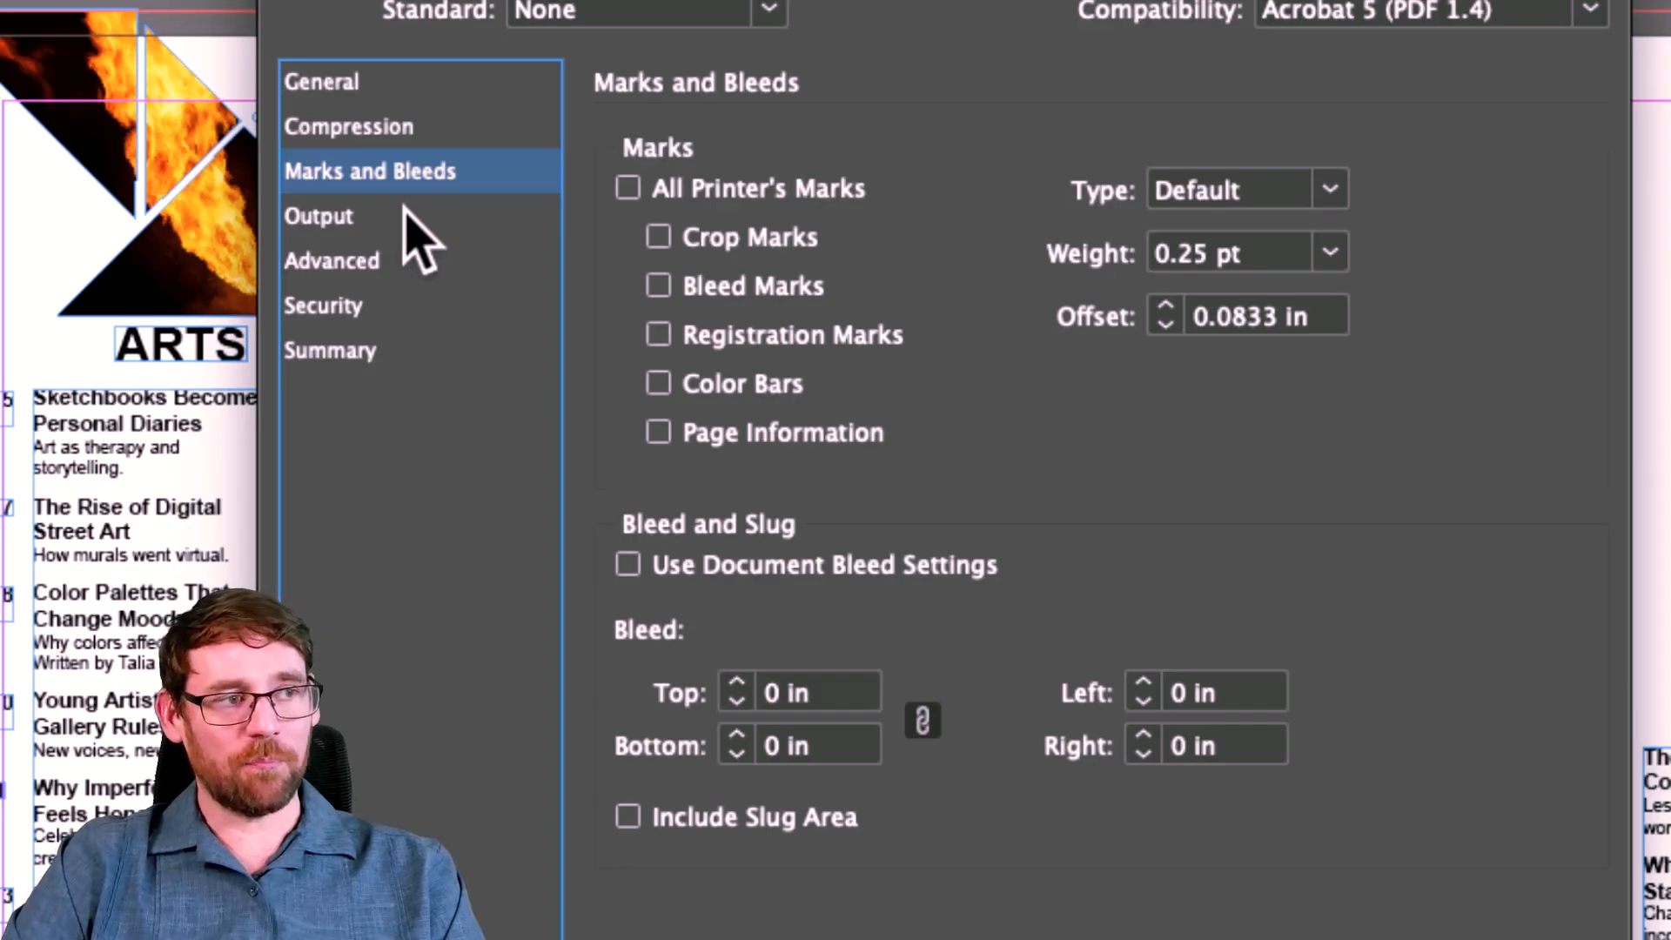
pyautogui.click(627, 188)
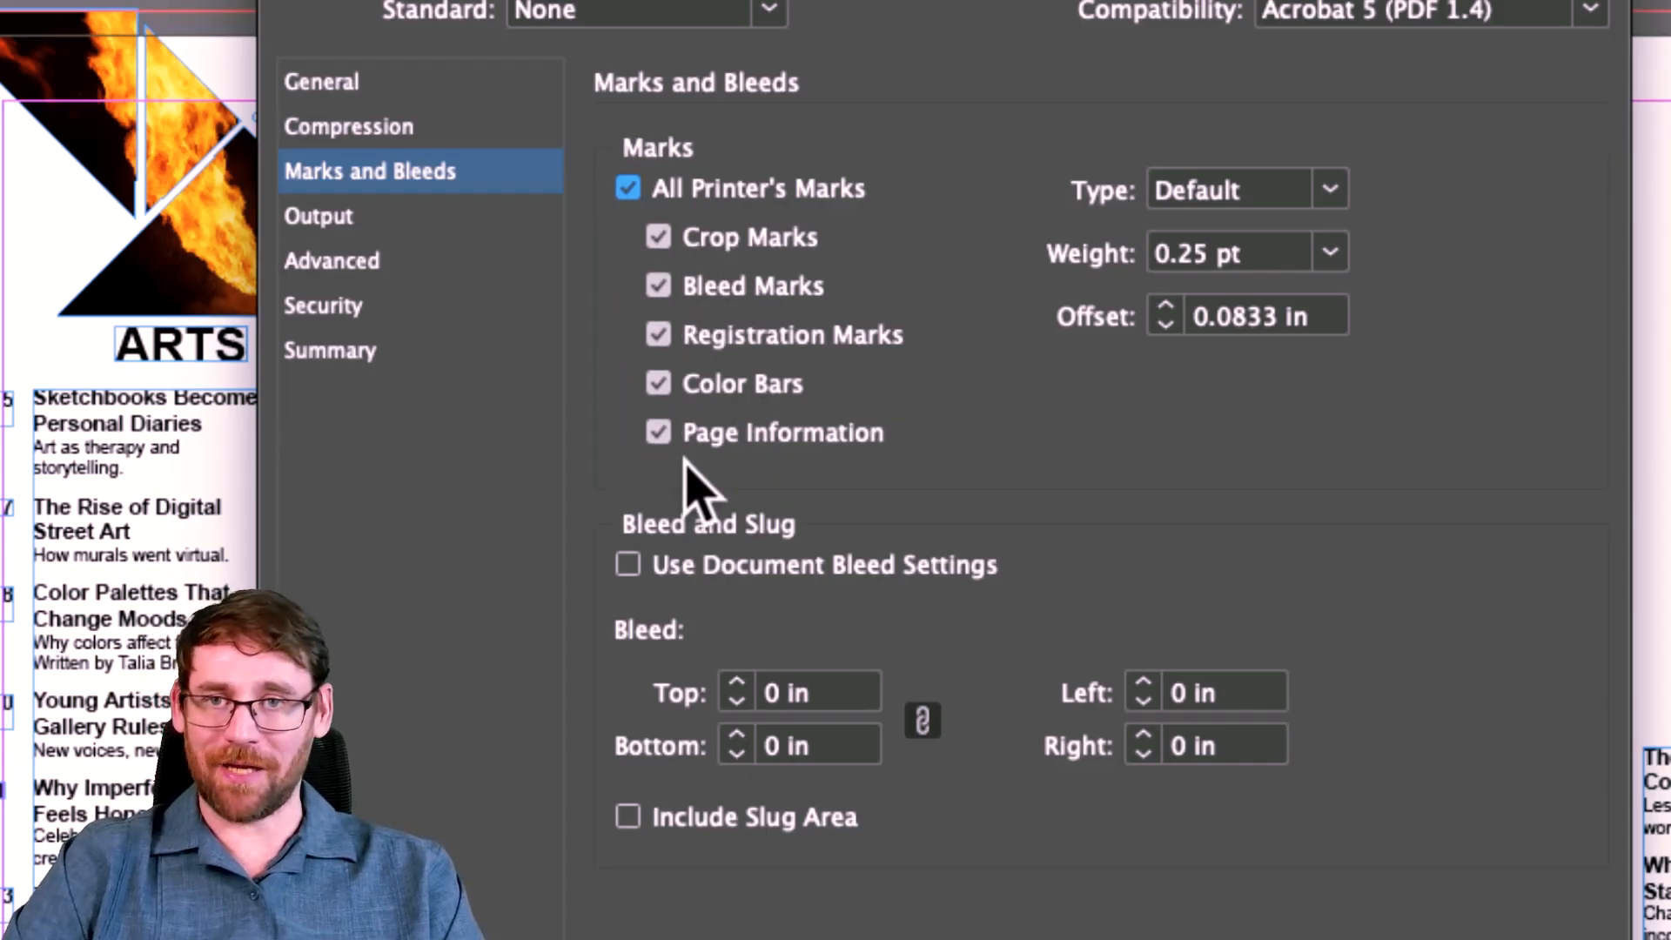
# Review output, advanced and security settings, trying then removing an open password, and return to General.
pyautogui.click(381, 225)
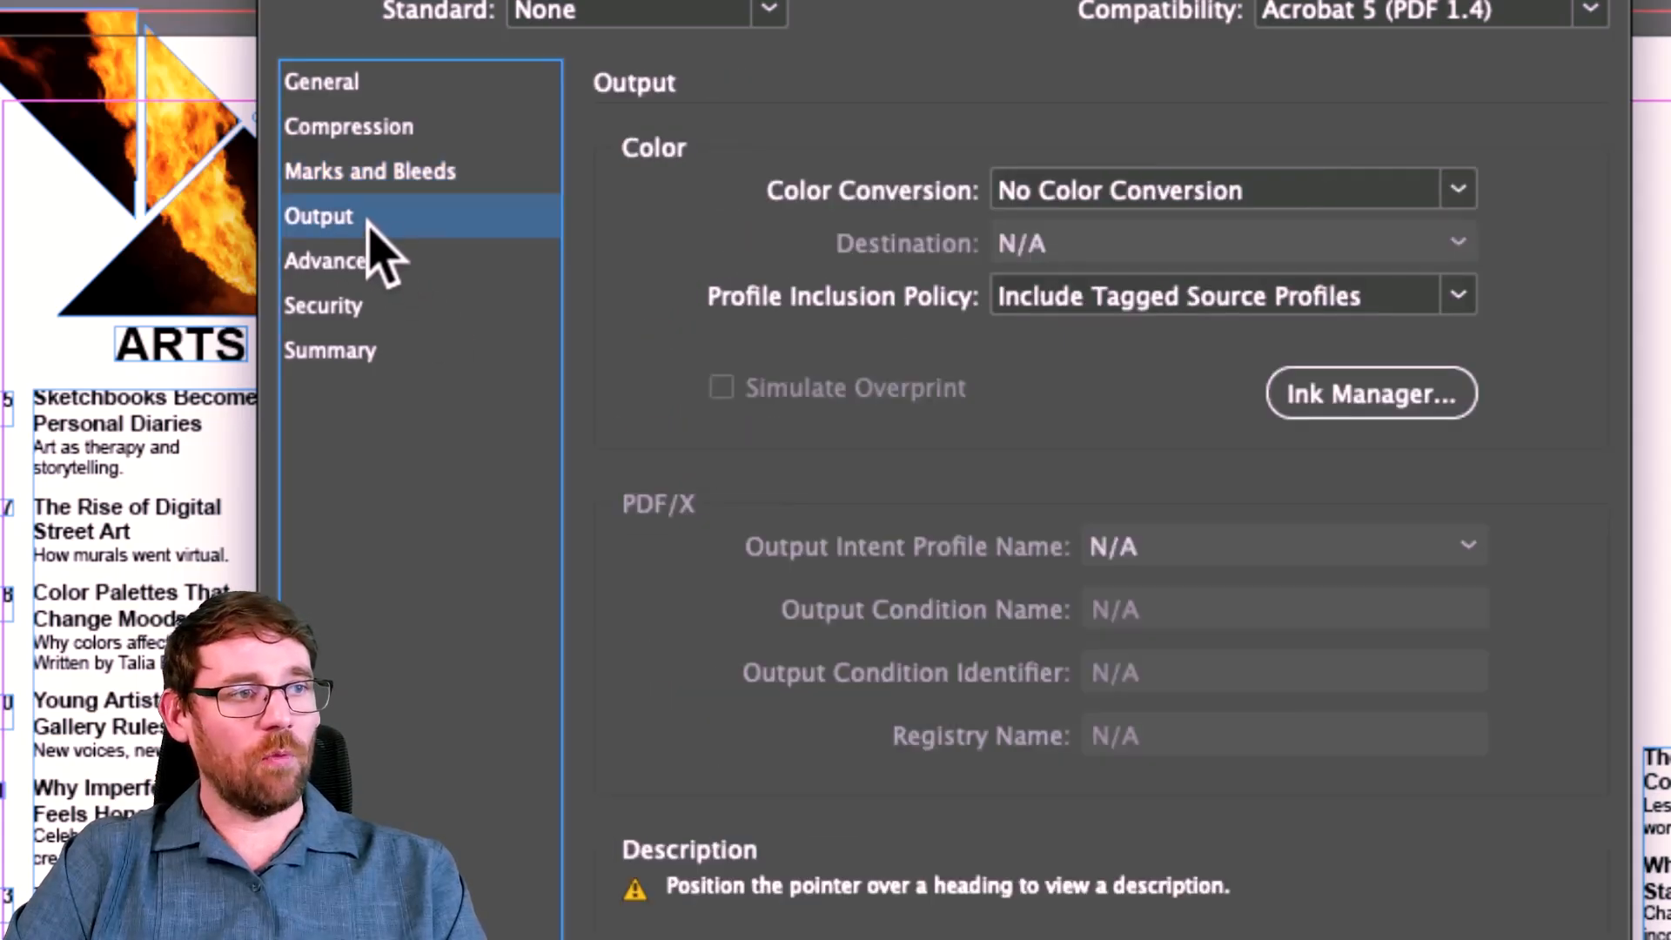
pyautogui.click(373, 261)
pyautogui.click(377, 306)
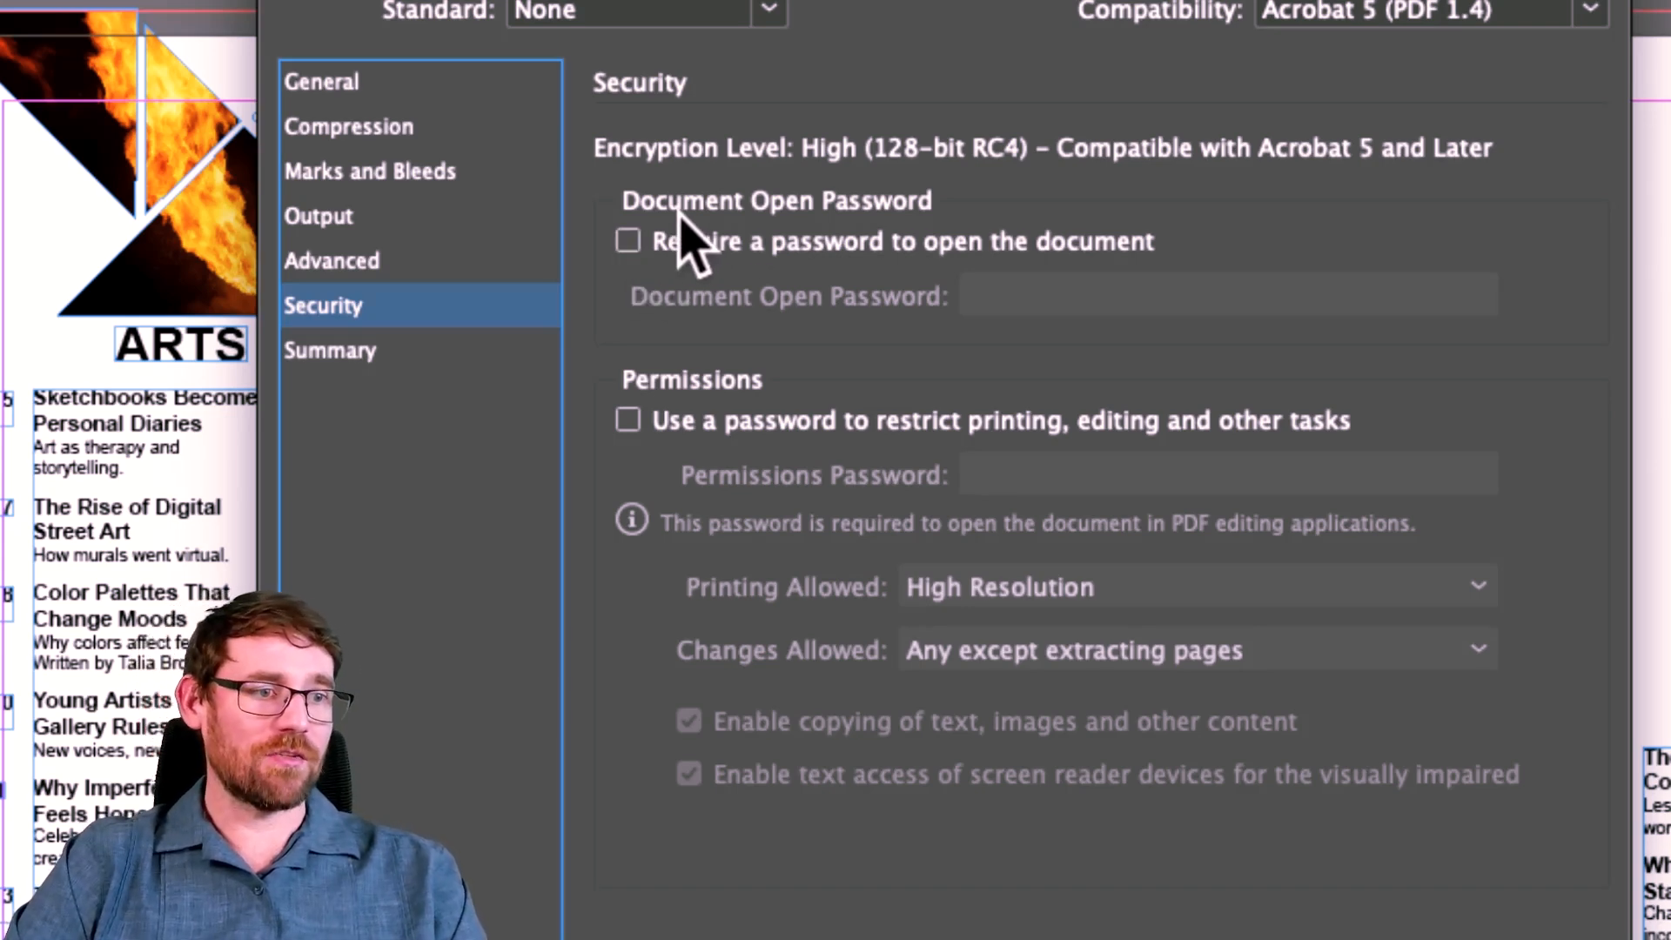
pyautogui.click(628, 241)
pyautogui.click(983, 296)
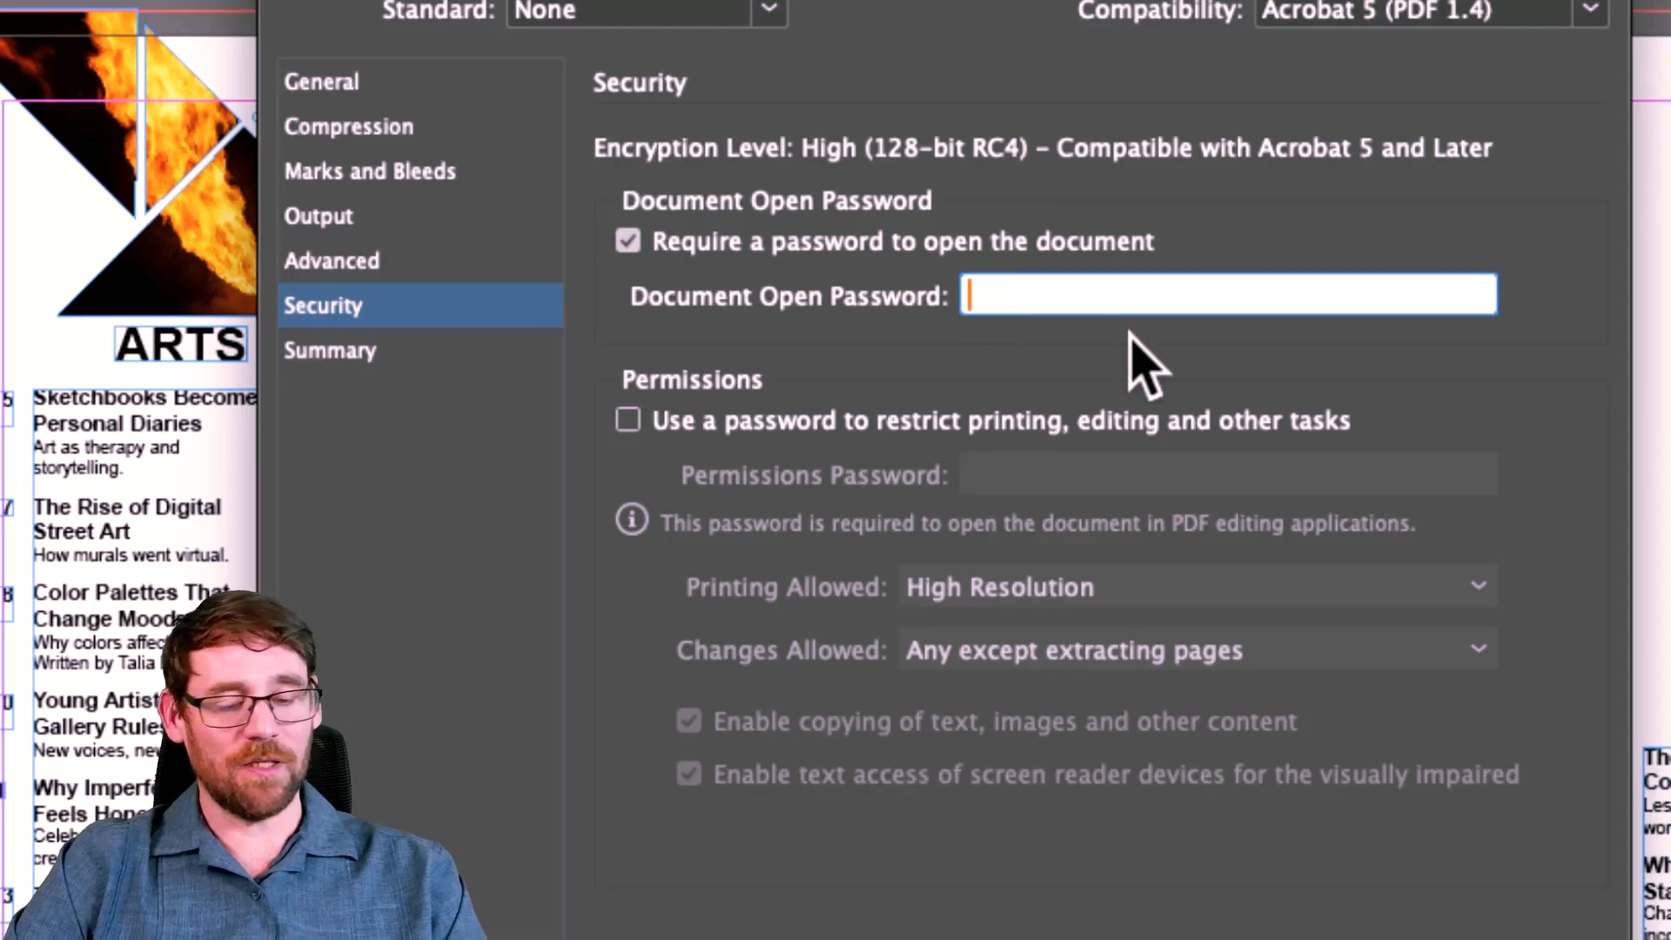
pyautogui.write('1234')
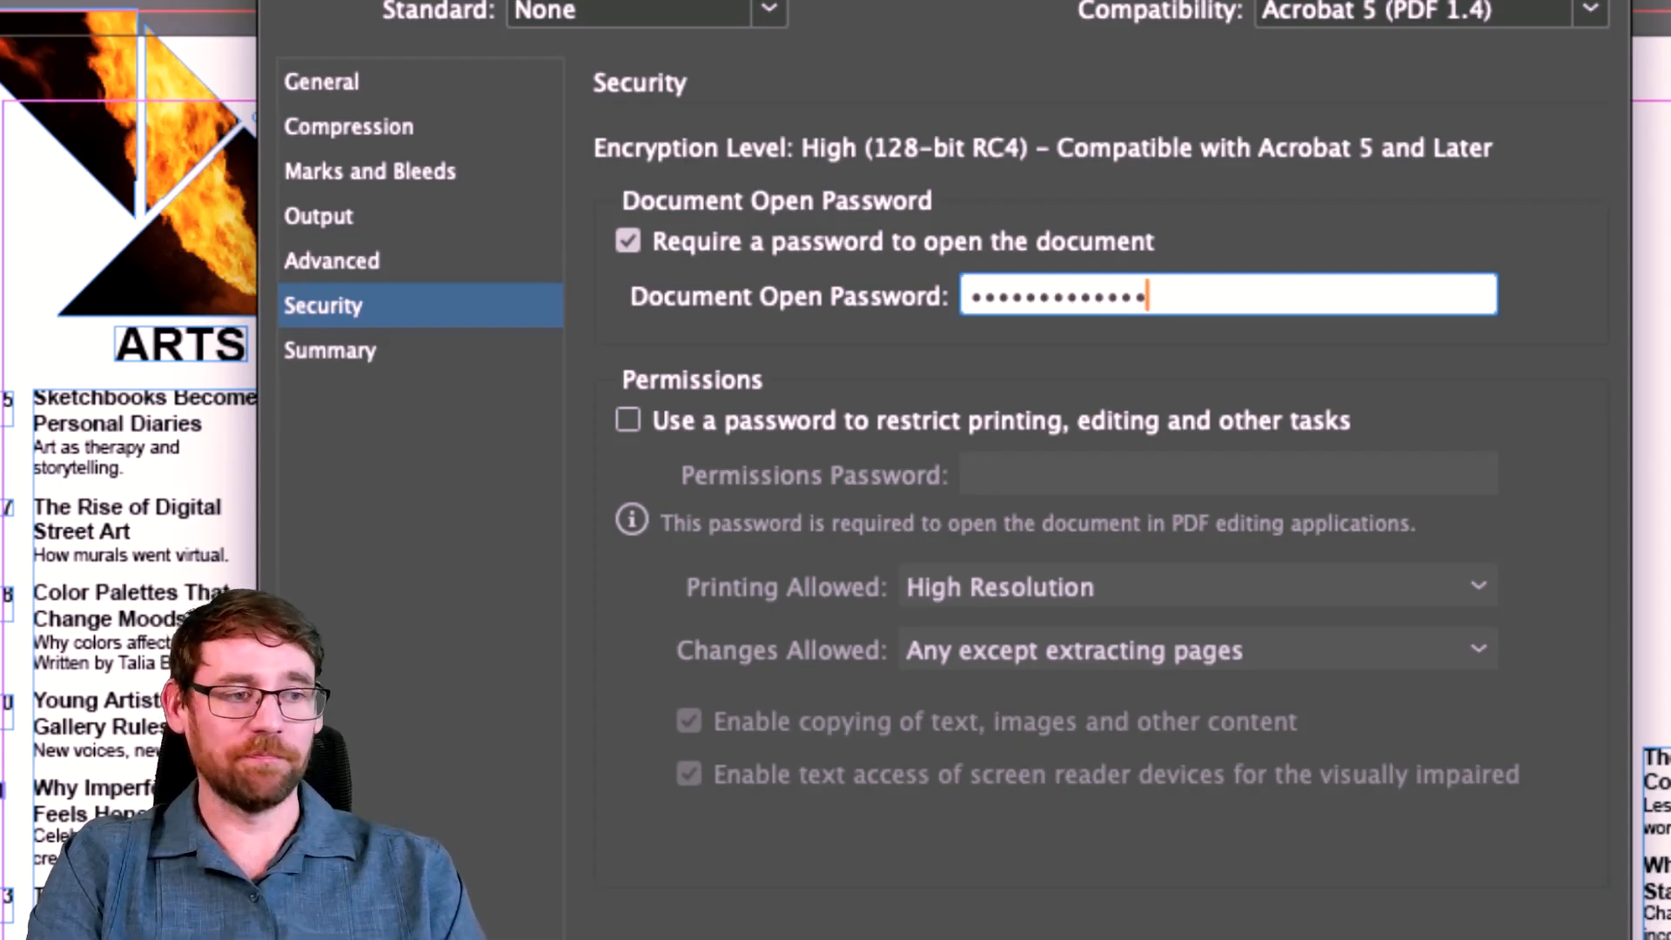
pyautogui.click(630, 241)
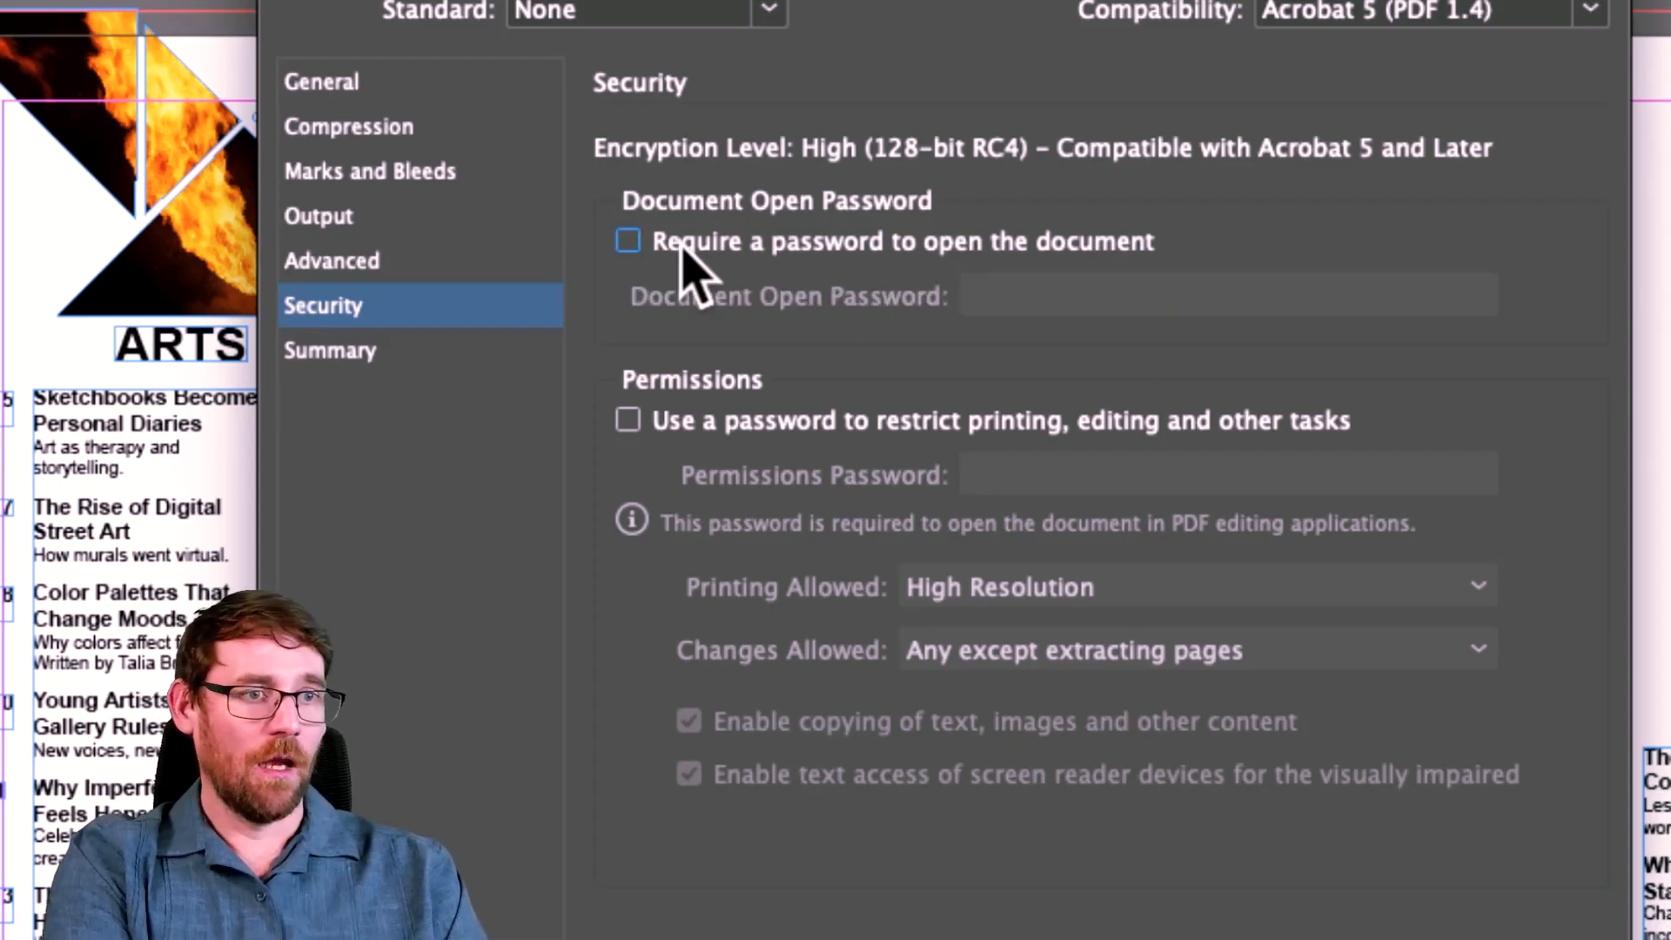
pyautogui.click(331, 80)
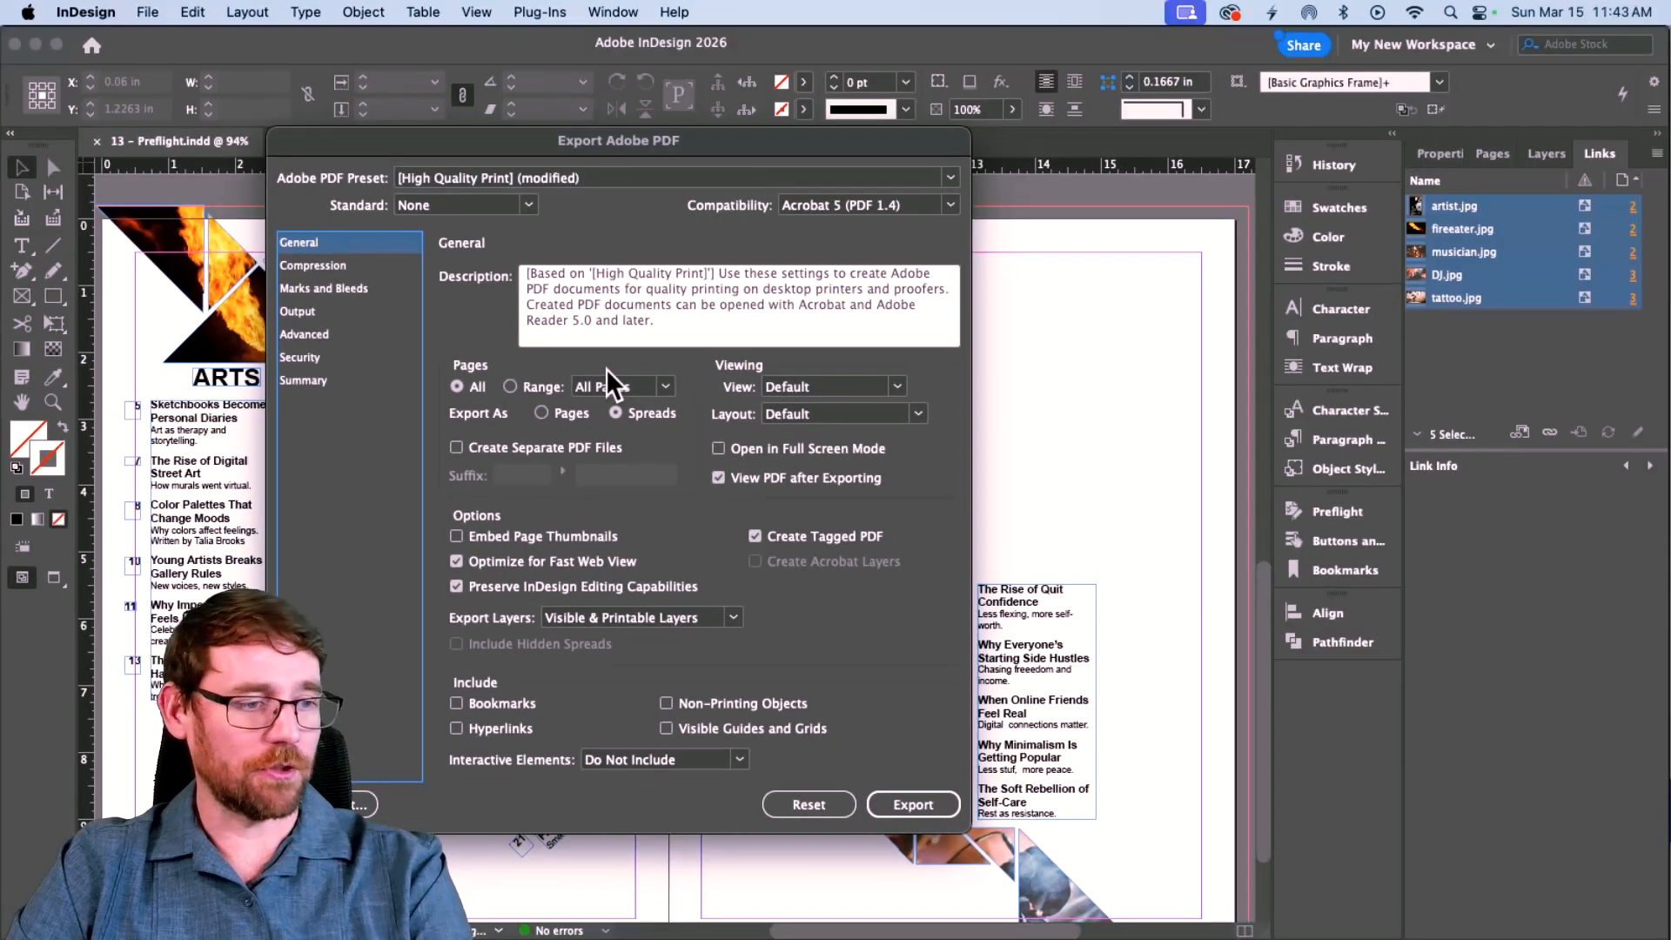
# Export 13 - Preflight.pdf and review both pages with printer's marks in Preview before closing it.
pyautogui.click(913, 804)
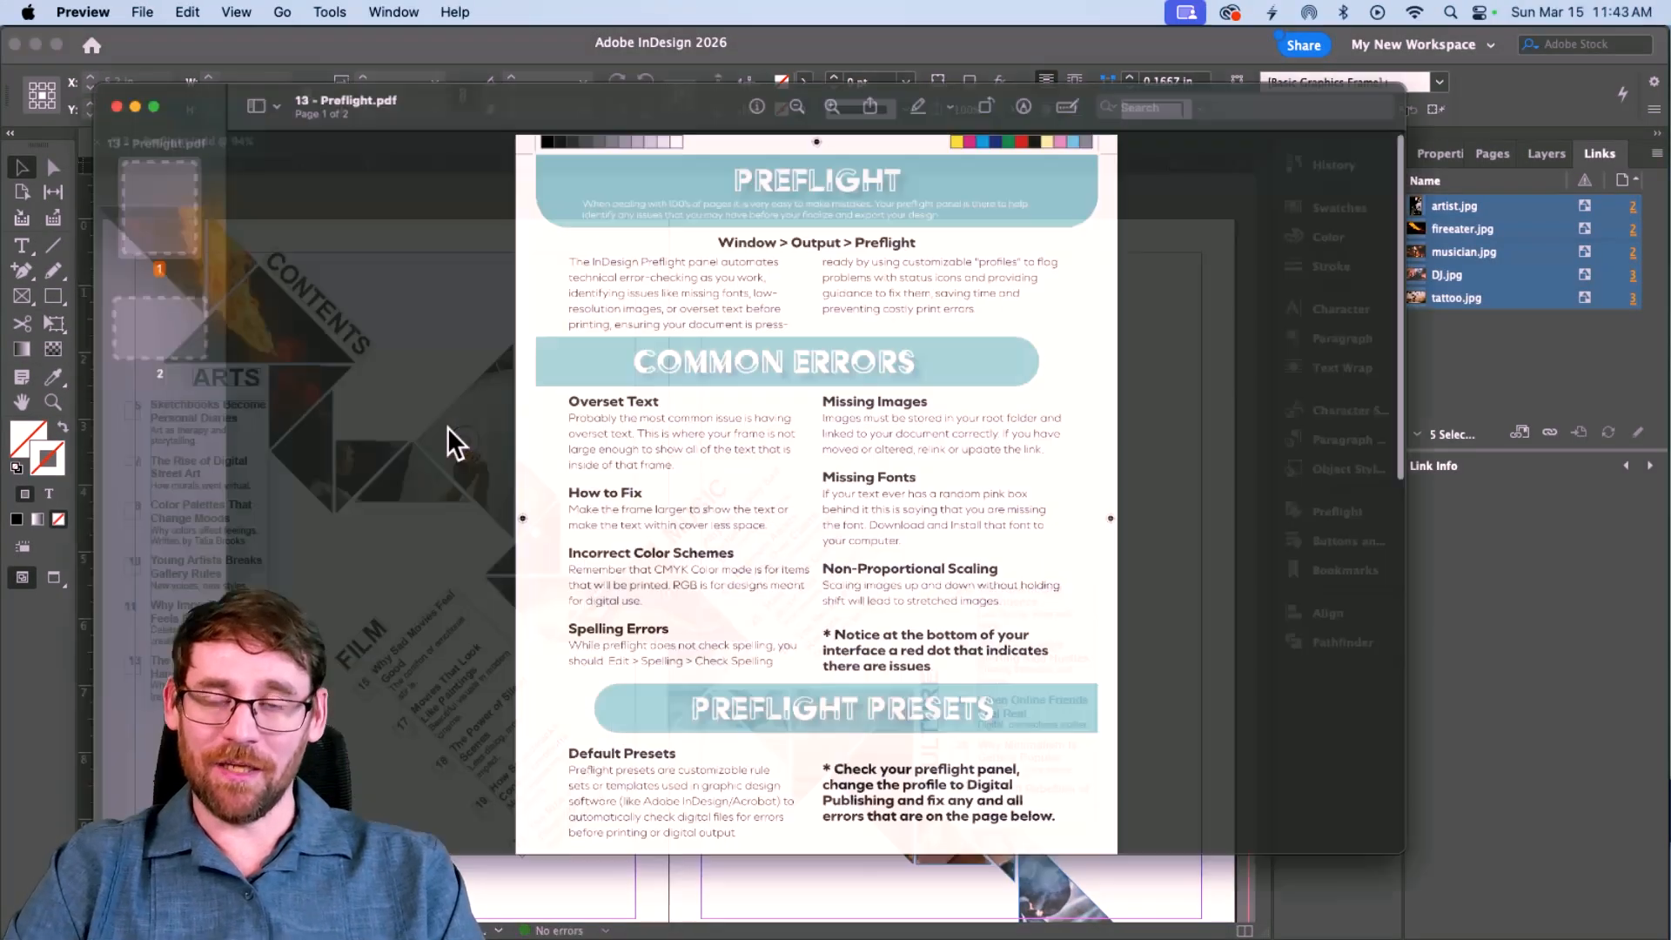
pyautogui.scroll(-11, 645, 378)
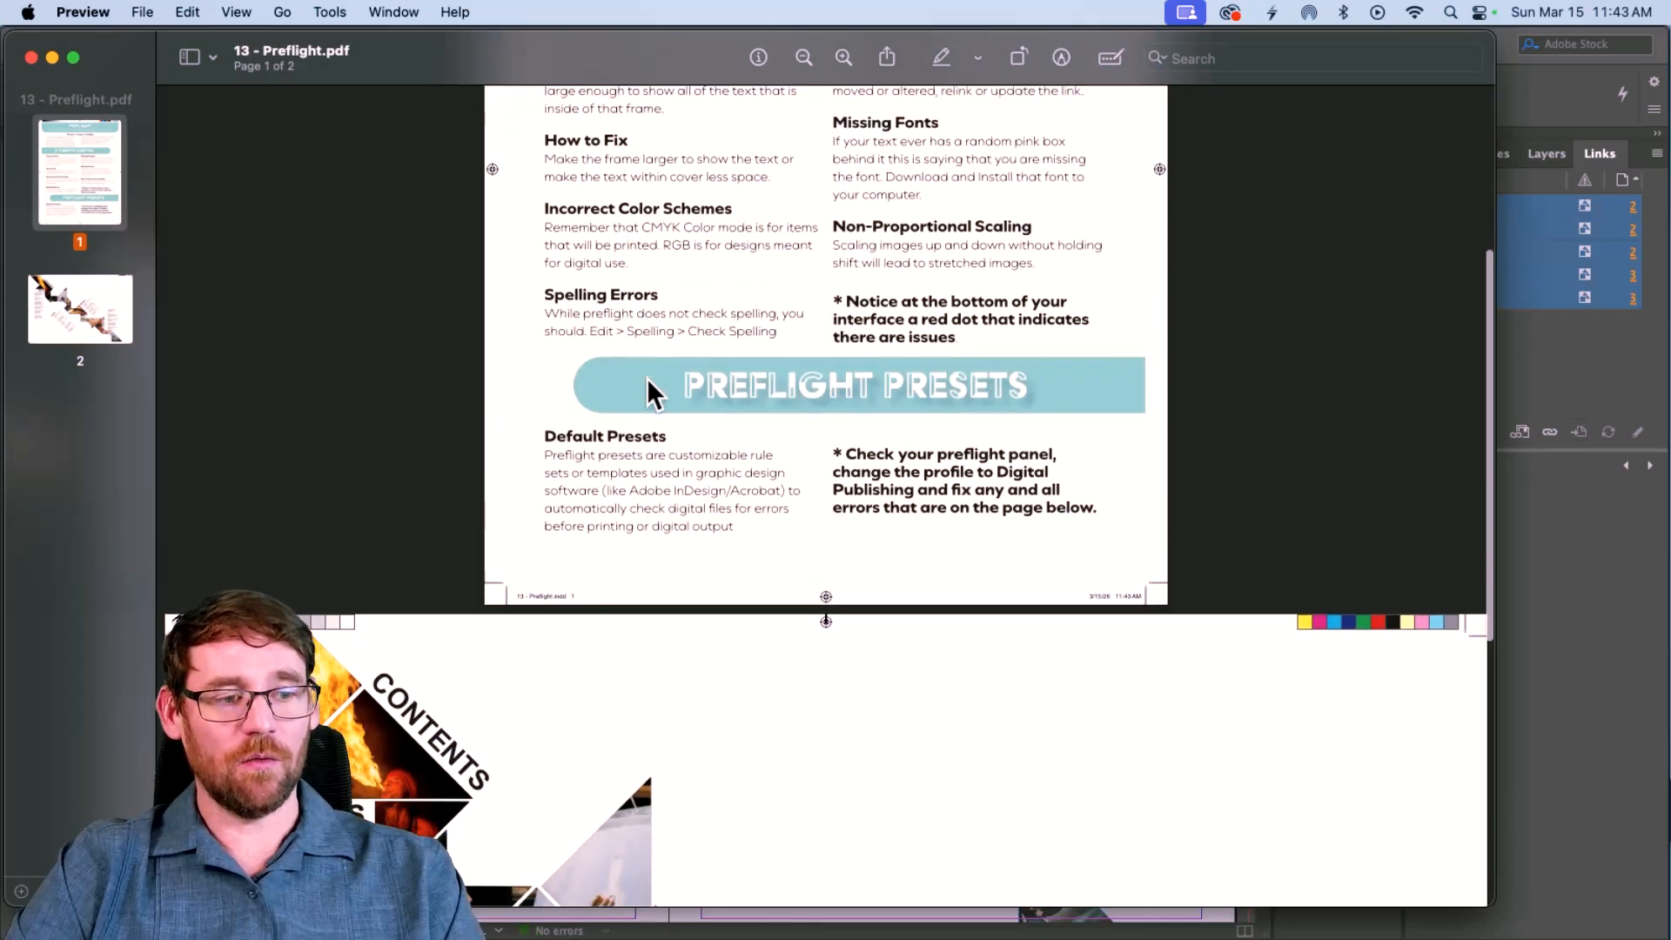
pyautogui.scroll(11, 649, 378)
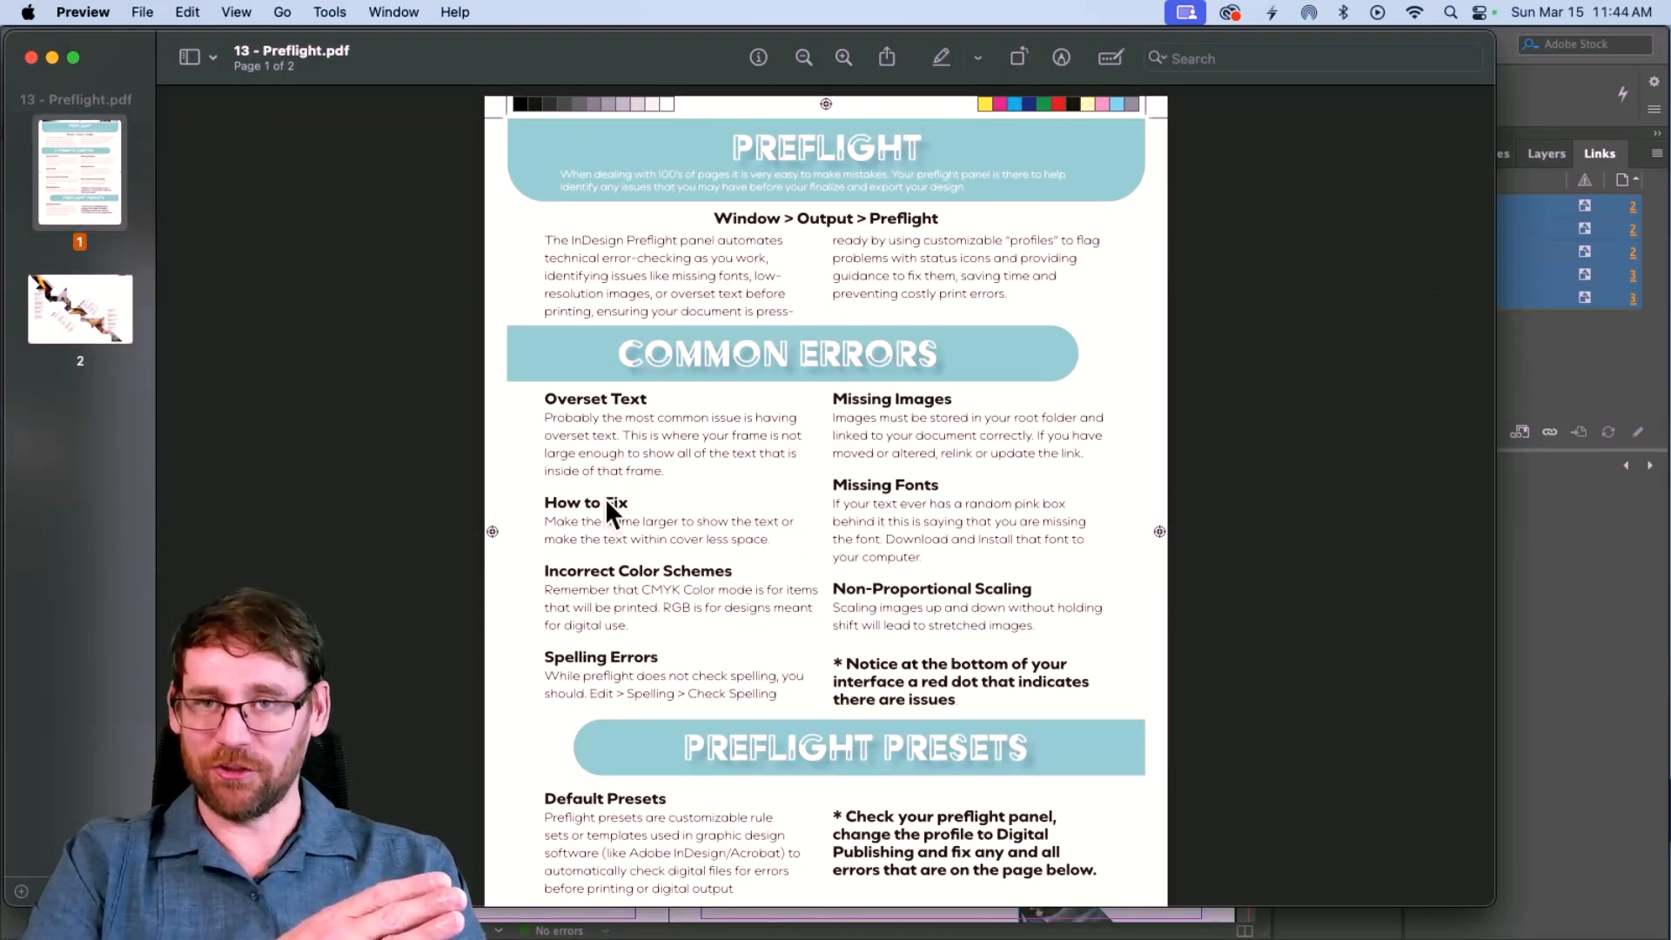
pyautogui.scroll(-10, 696, 483)
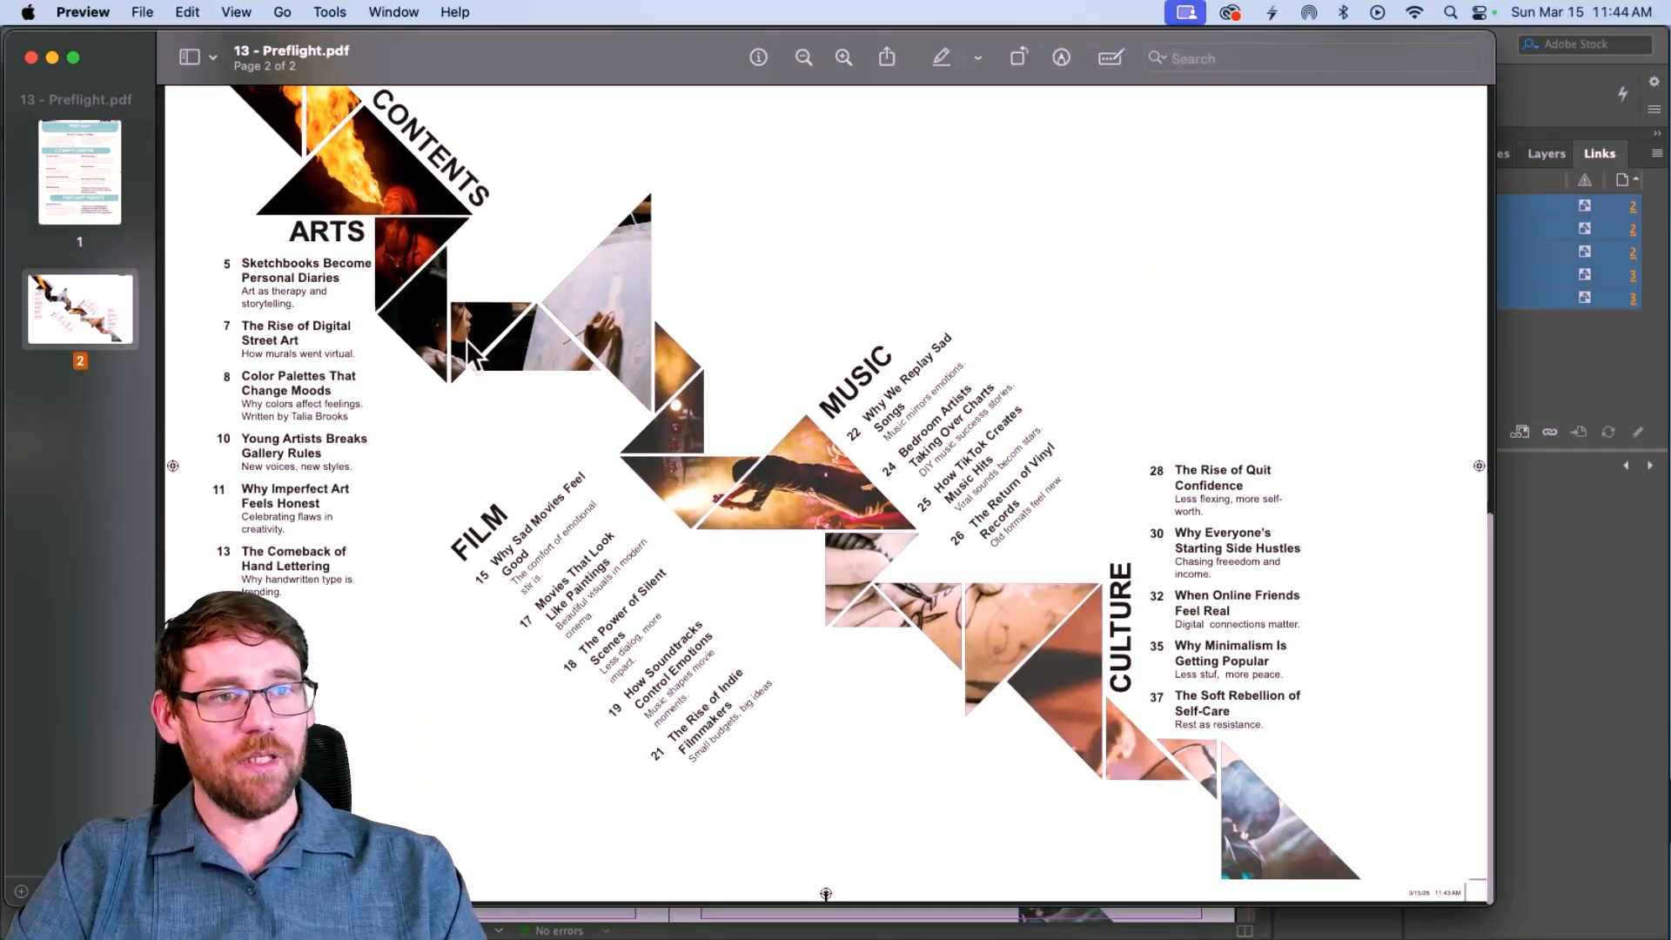
pyautogui.click(33, 59)
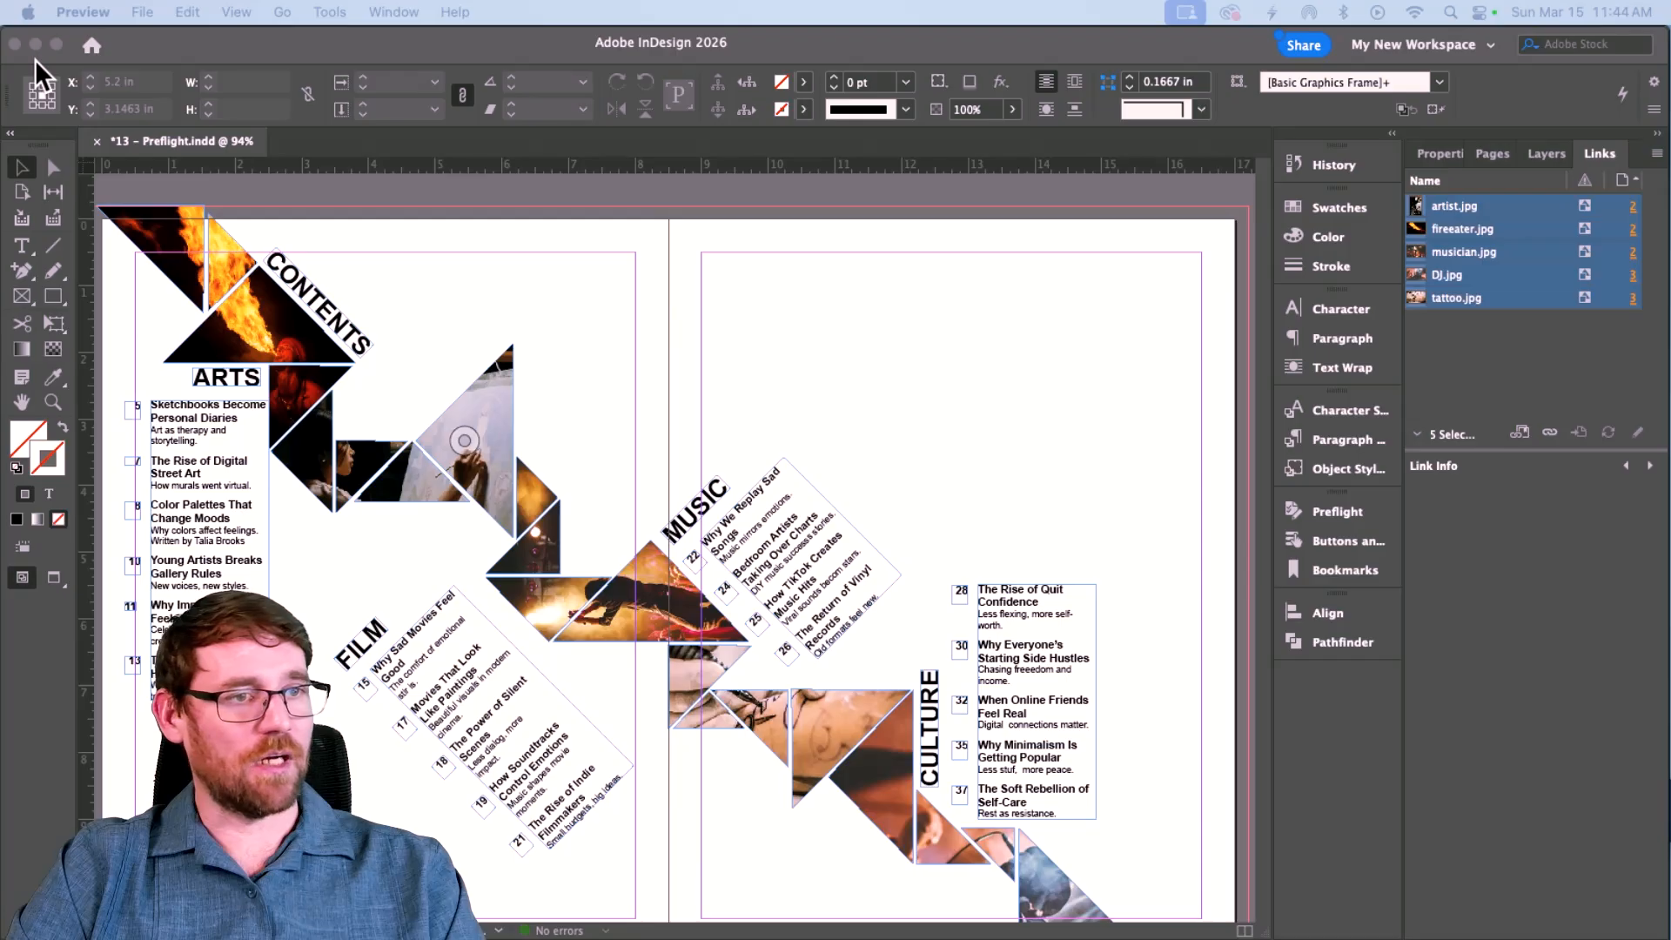
# Package the saved document as 13 - Preflight Folder with fonts, links, IDML and PDF, accepting the font warning.
pyautogui.click(21, 163)
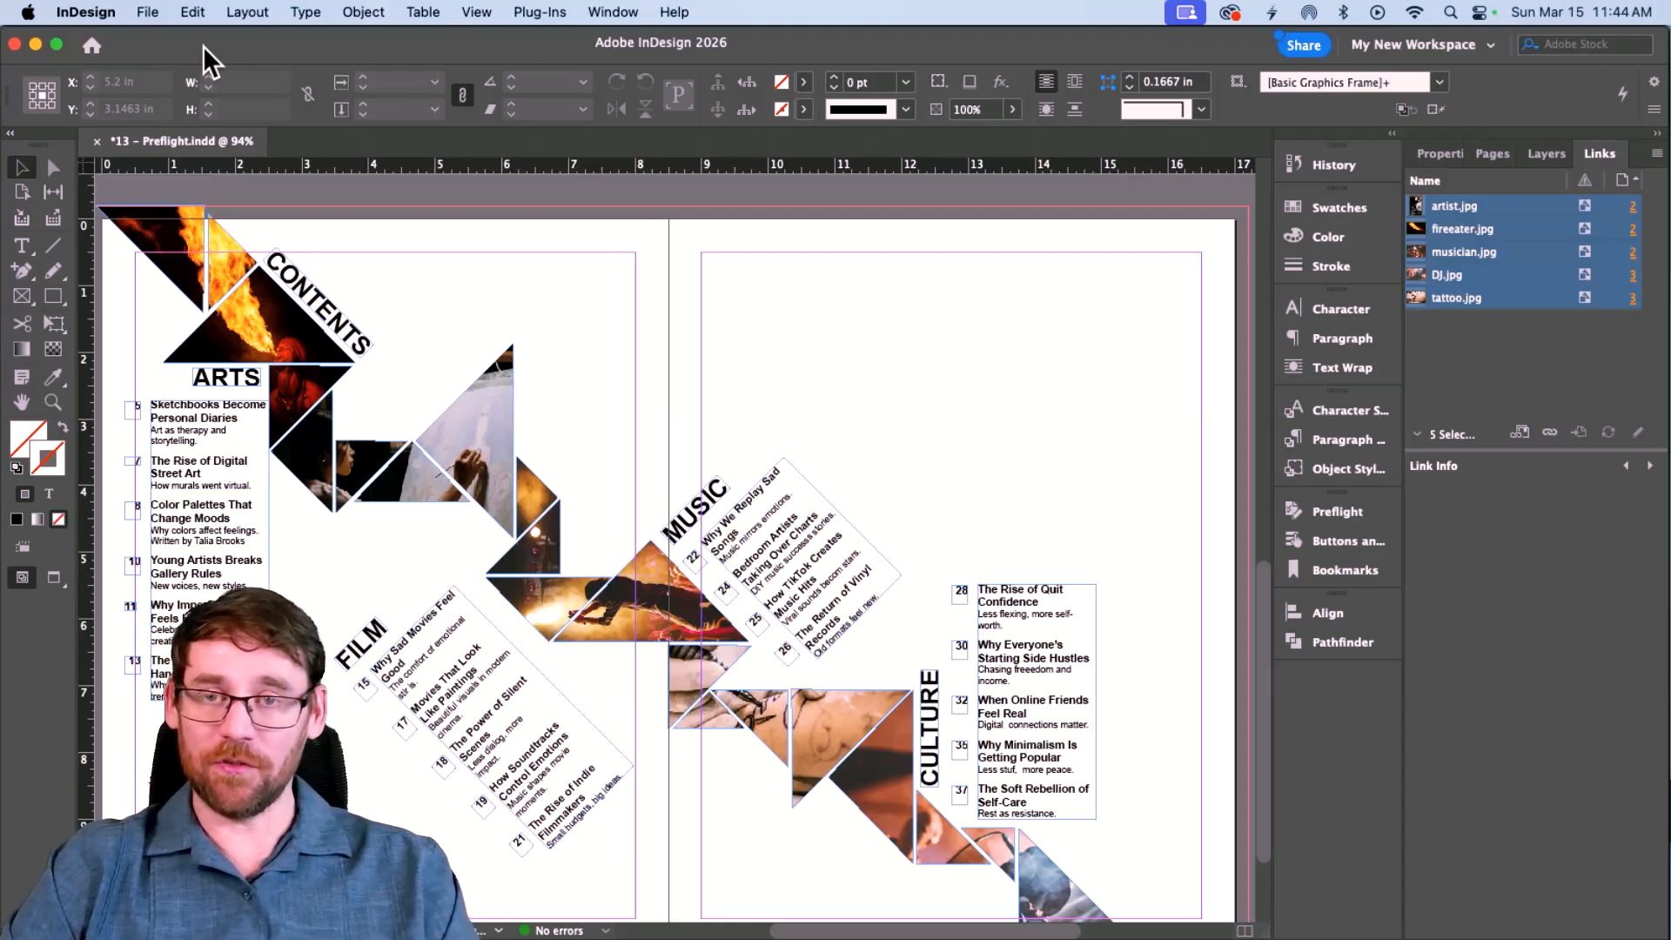
pyautogui.click(147, 11)
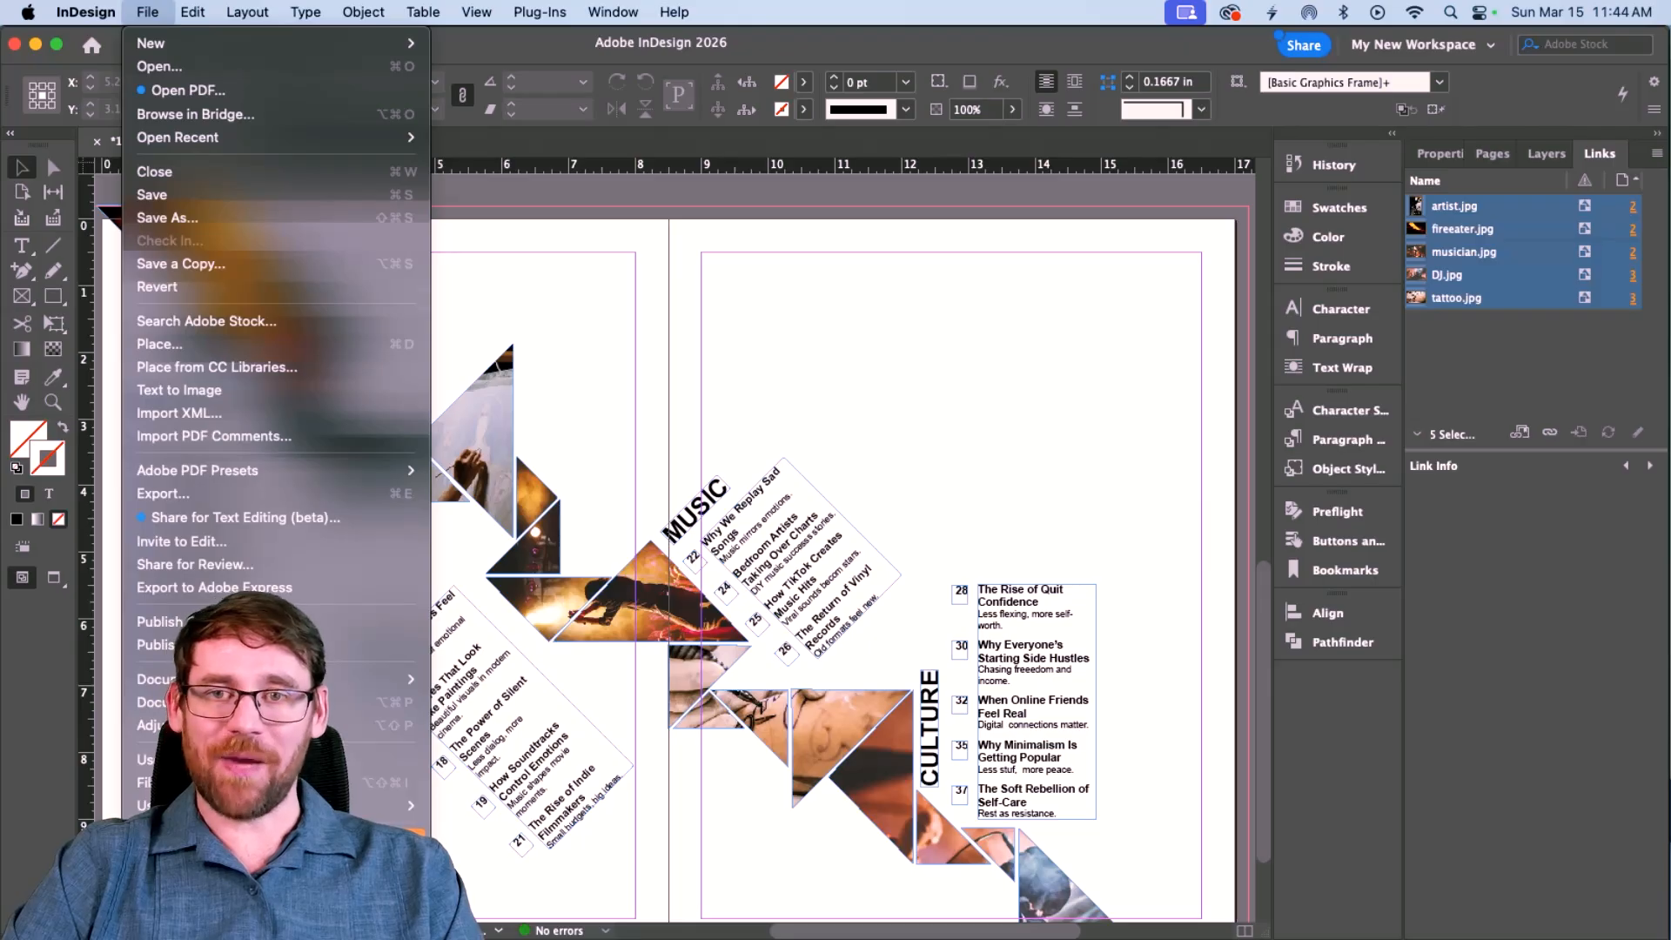
pyautogui.click(218, 840)
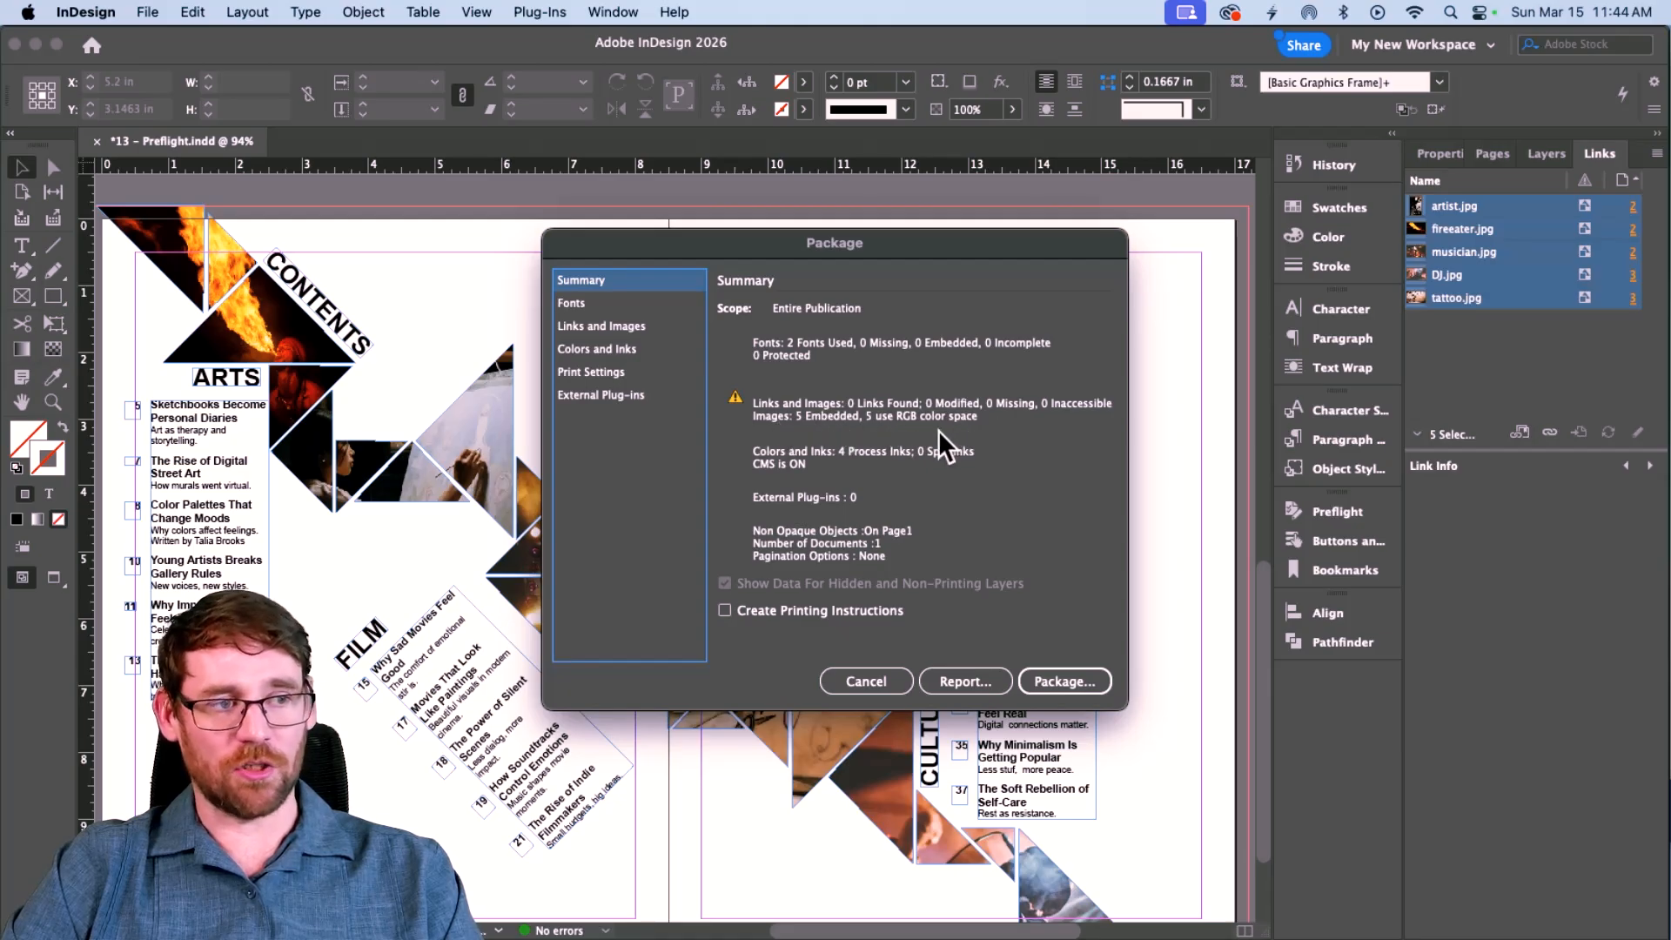
pyautogui.click(1040, 688)
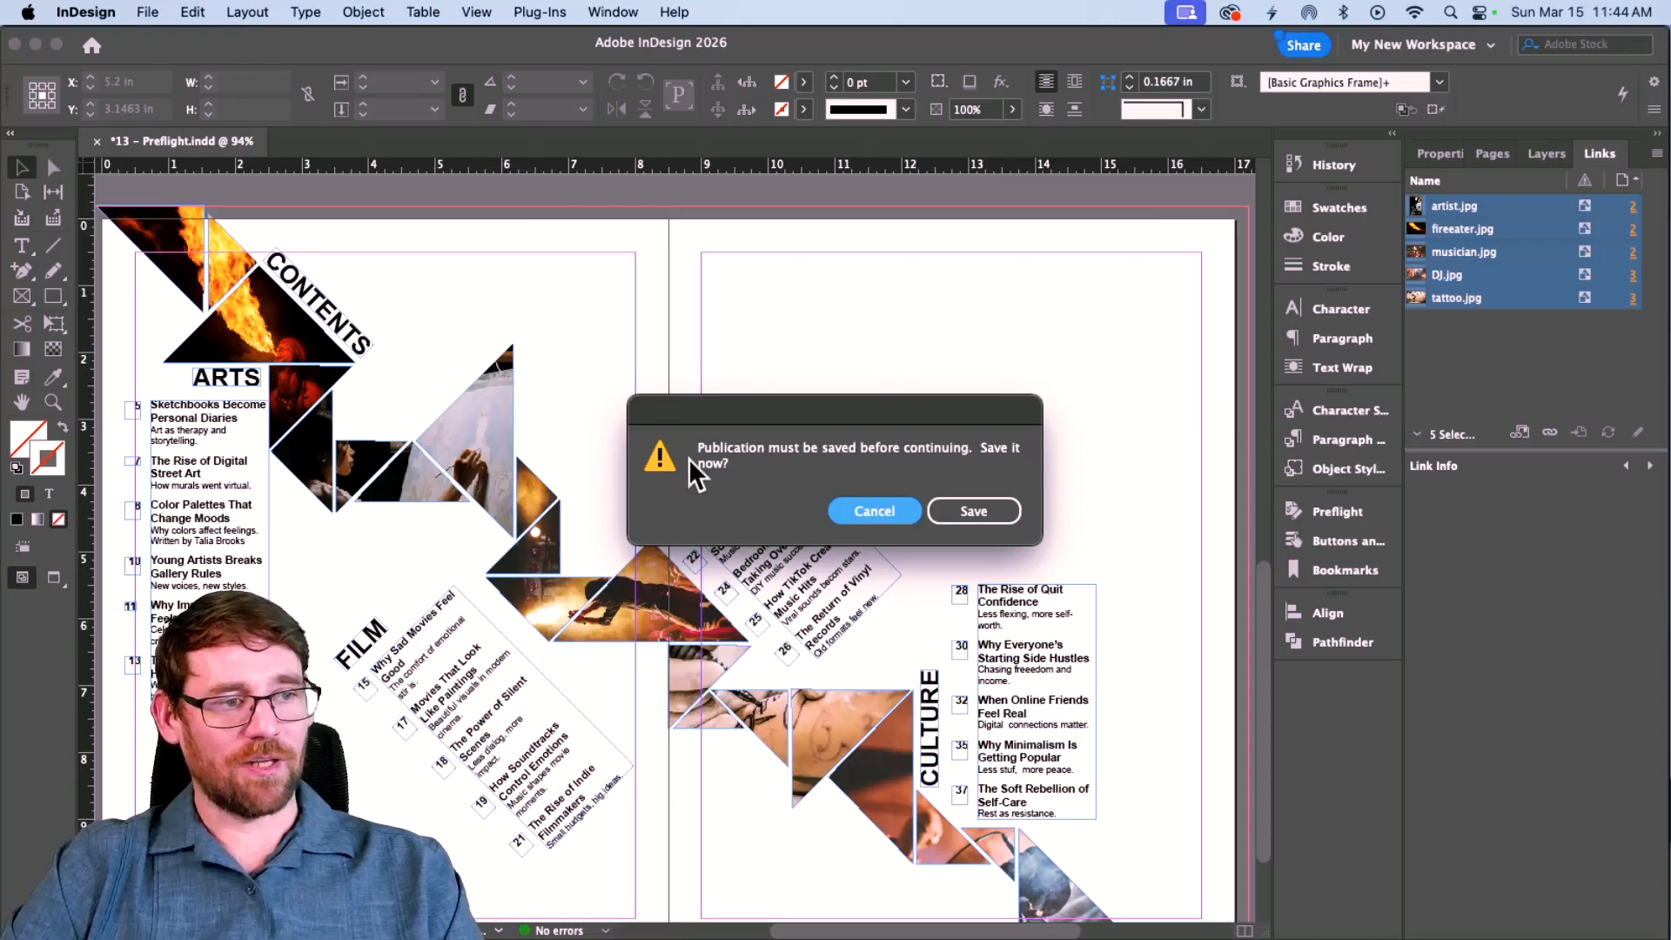
pyautogui.click(958, 503)
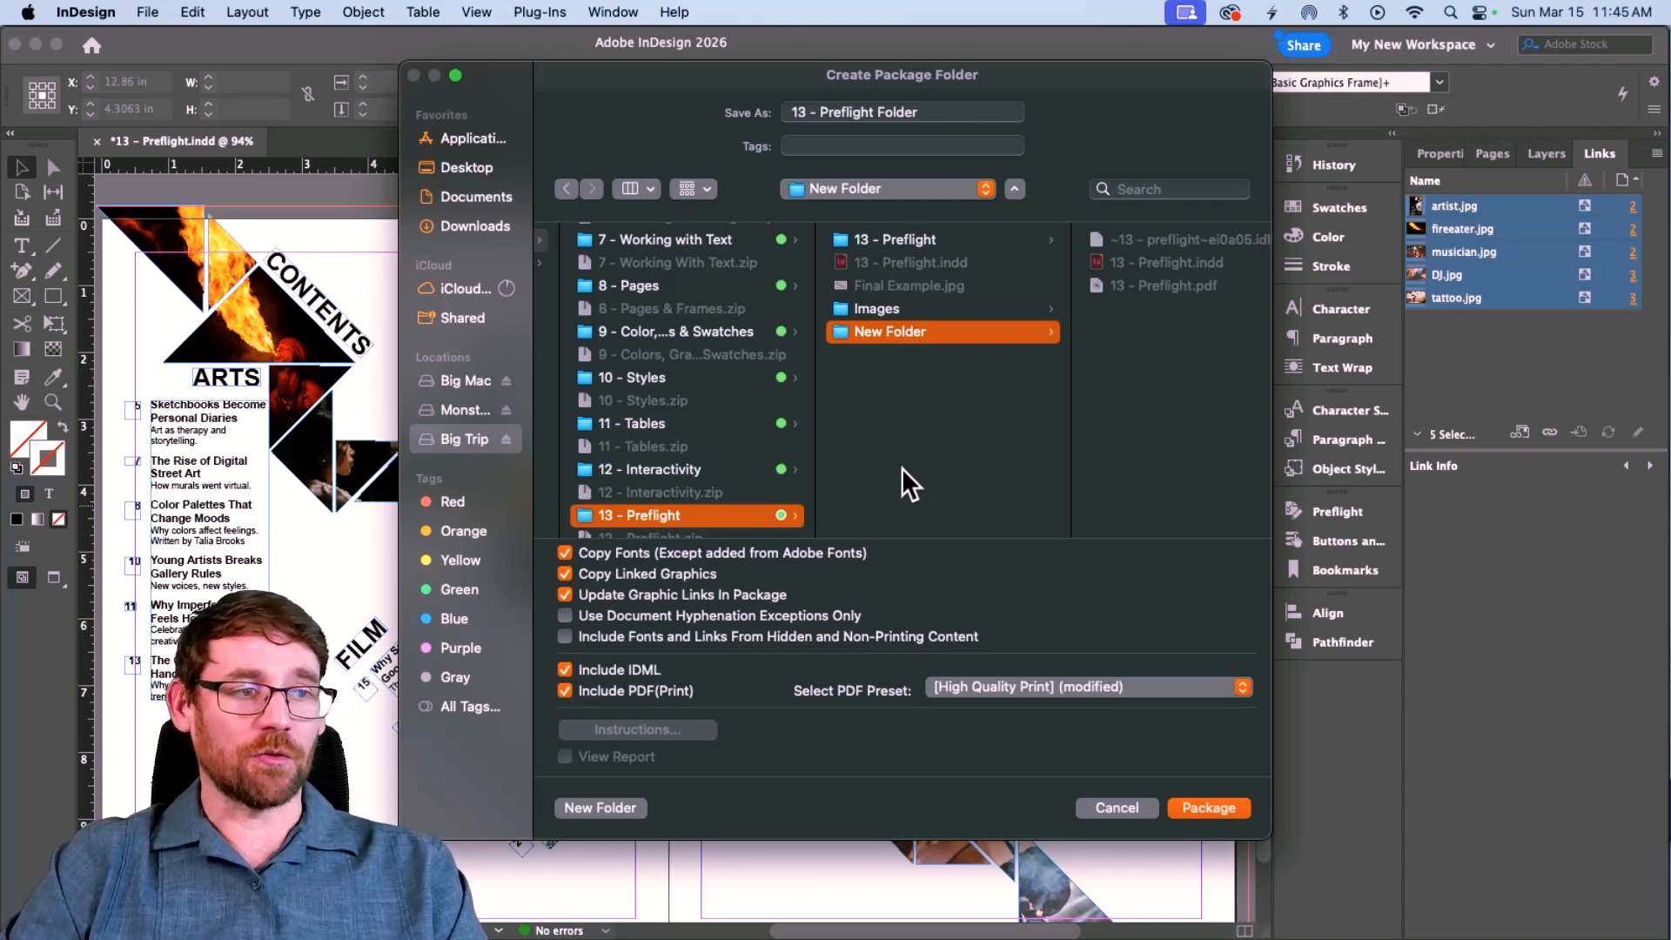
pyautogui.hscroll(2, 900, 397)
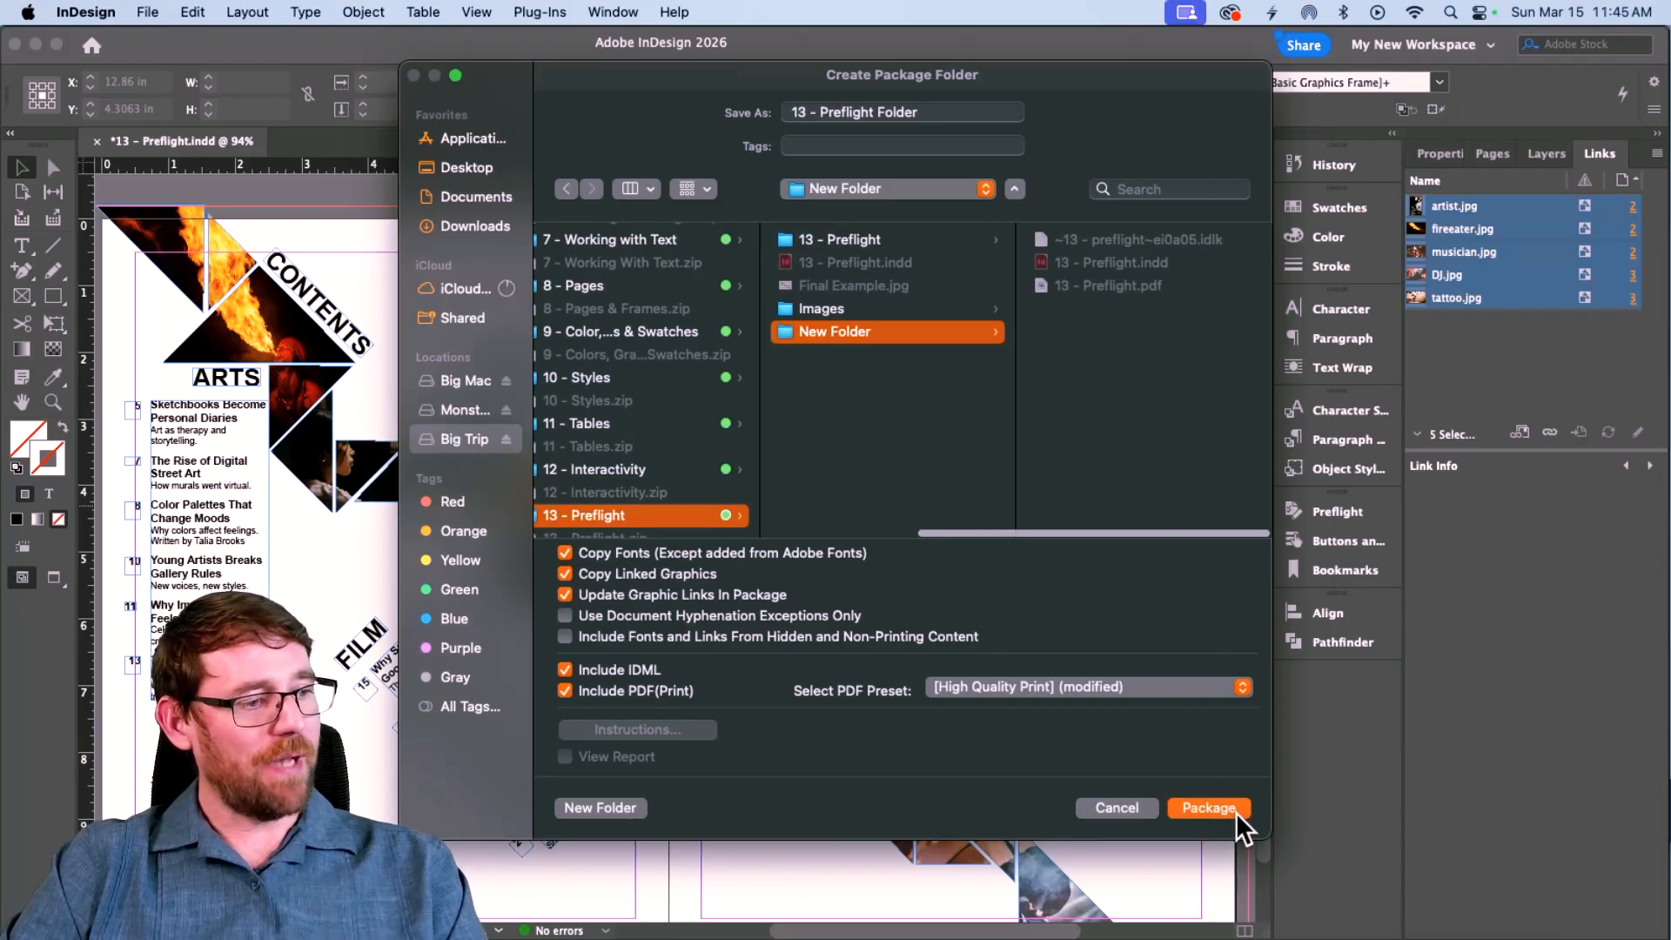
pyautogui.click(1209, 807)
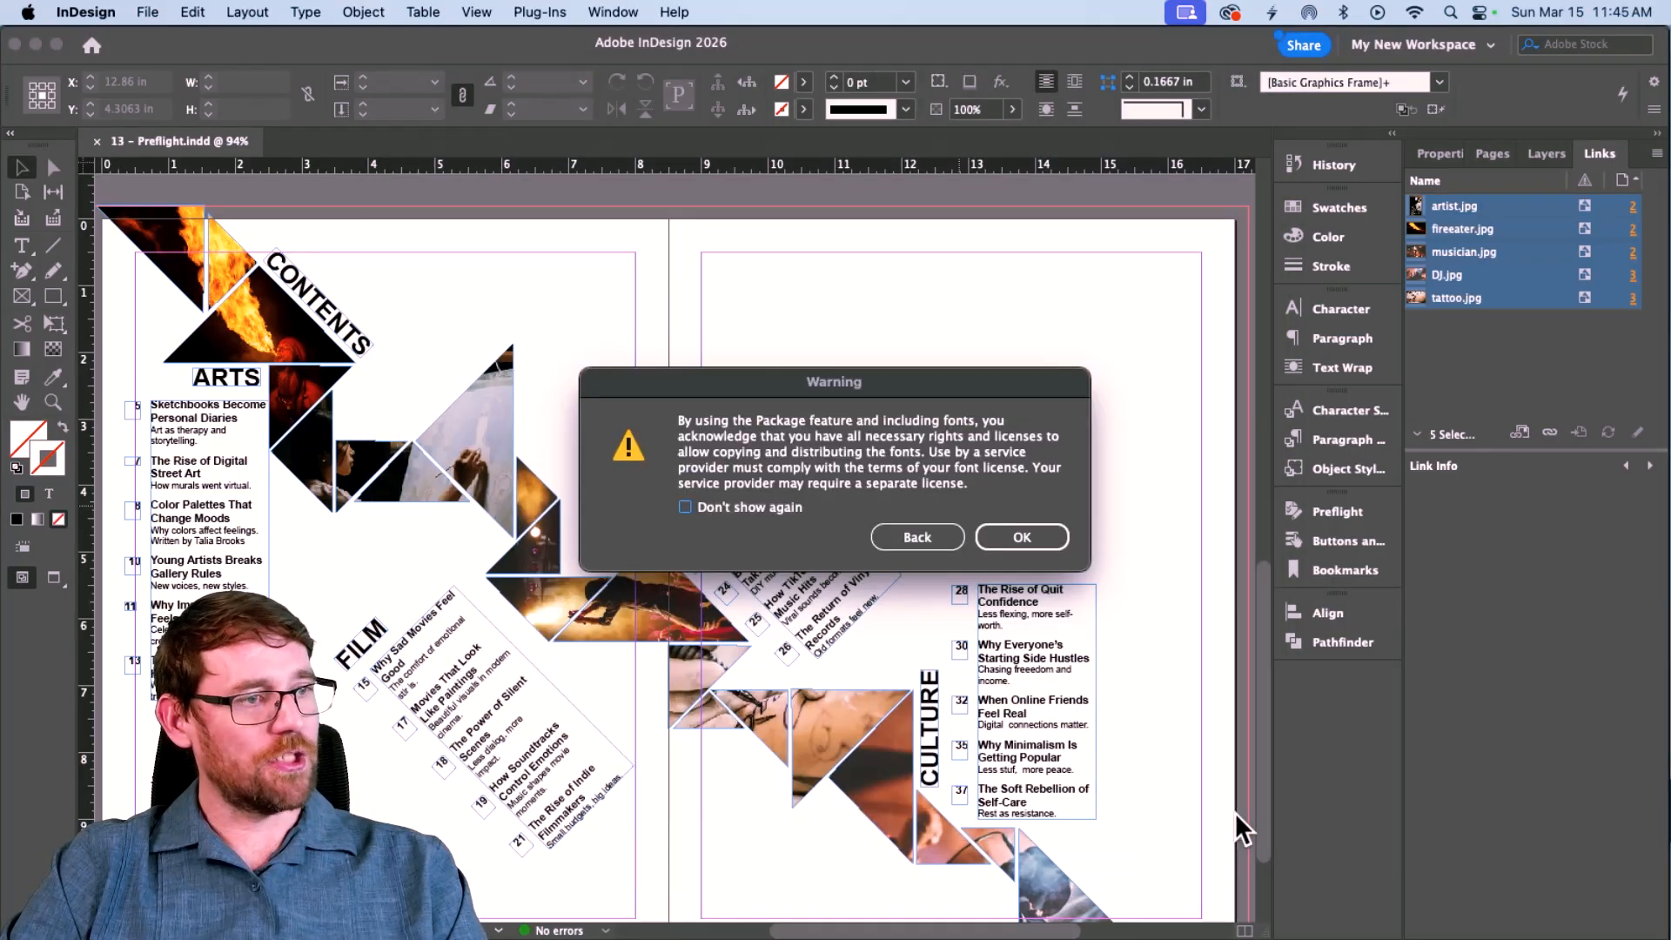
pyautogui.click(1023, 538)
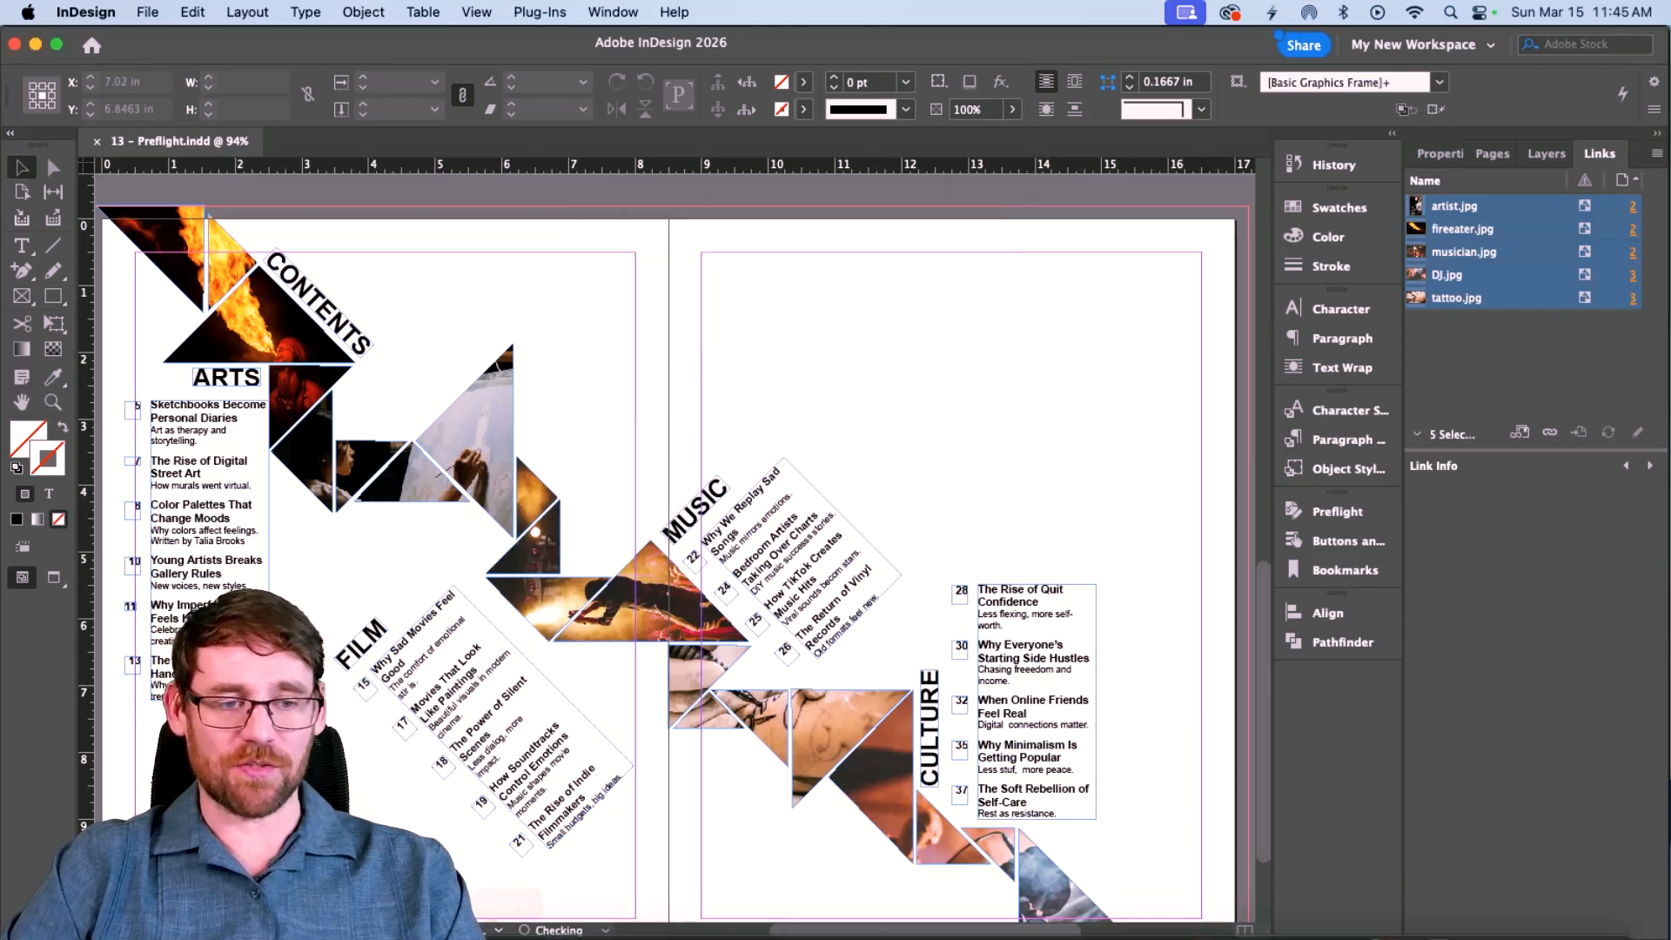
# Bring Finder forward and open New Folder > 13 - Preflight Folder.
pyautogui.click(74, 909)
pyautogui.moveTo(126, 278); pyautogui.dragTo(550, 277)
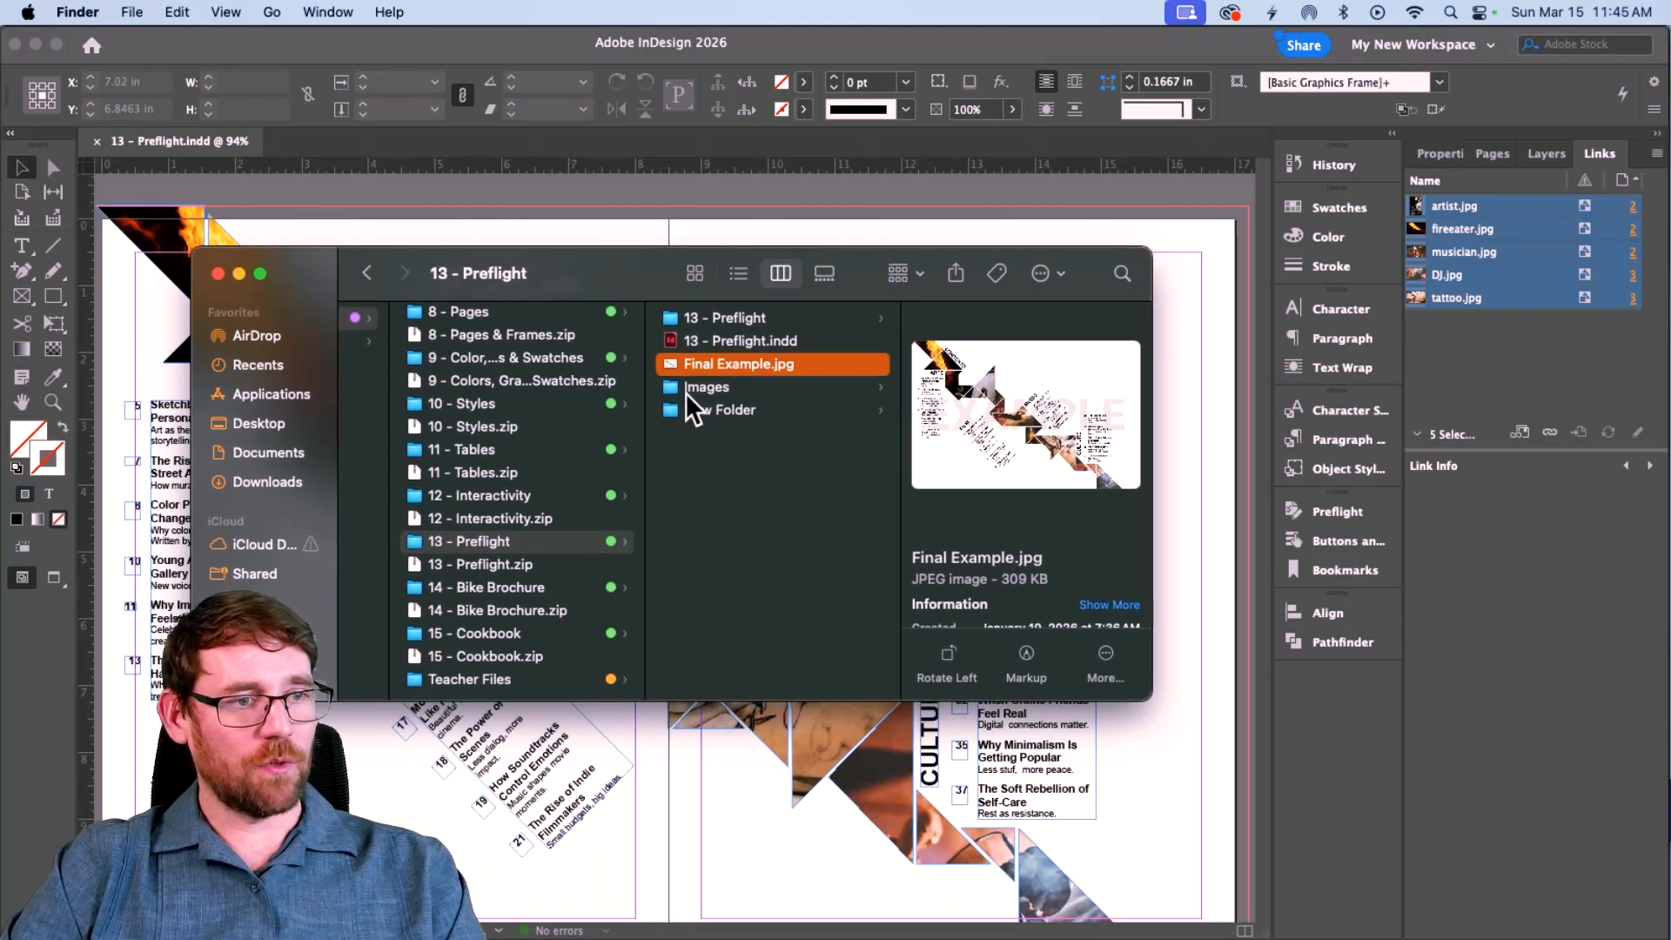
pyautogui.click(715, 408)
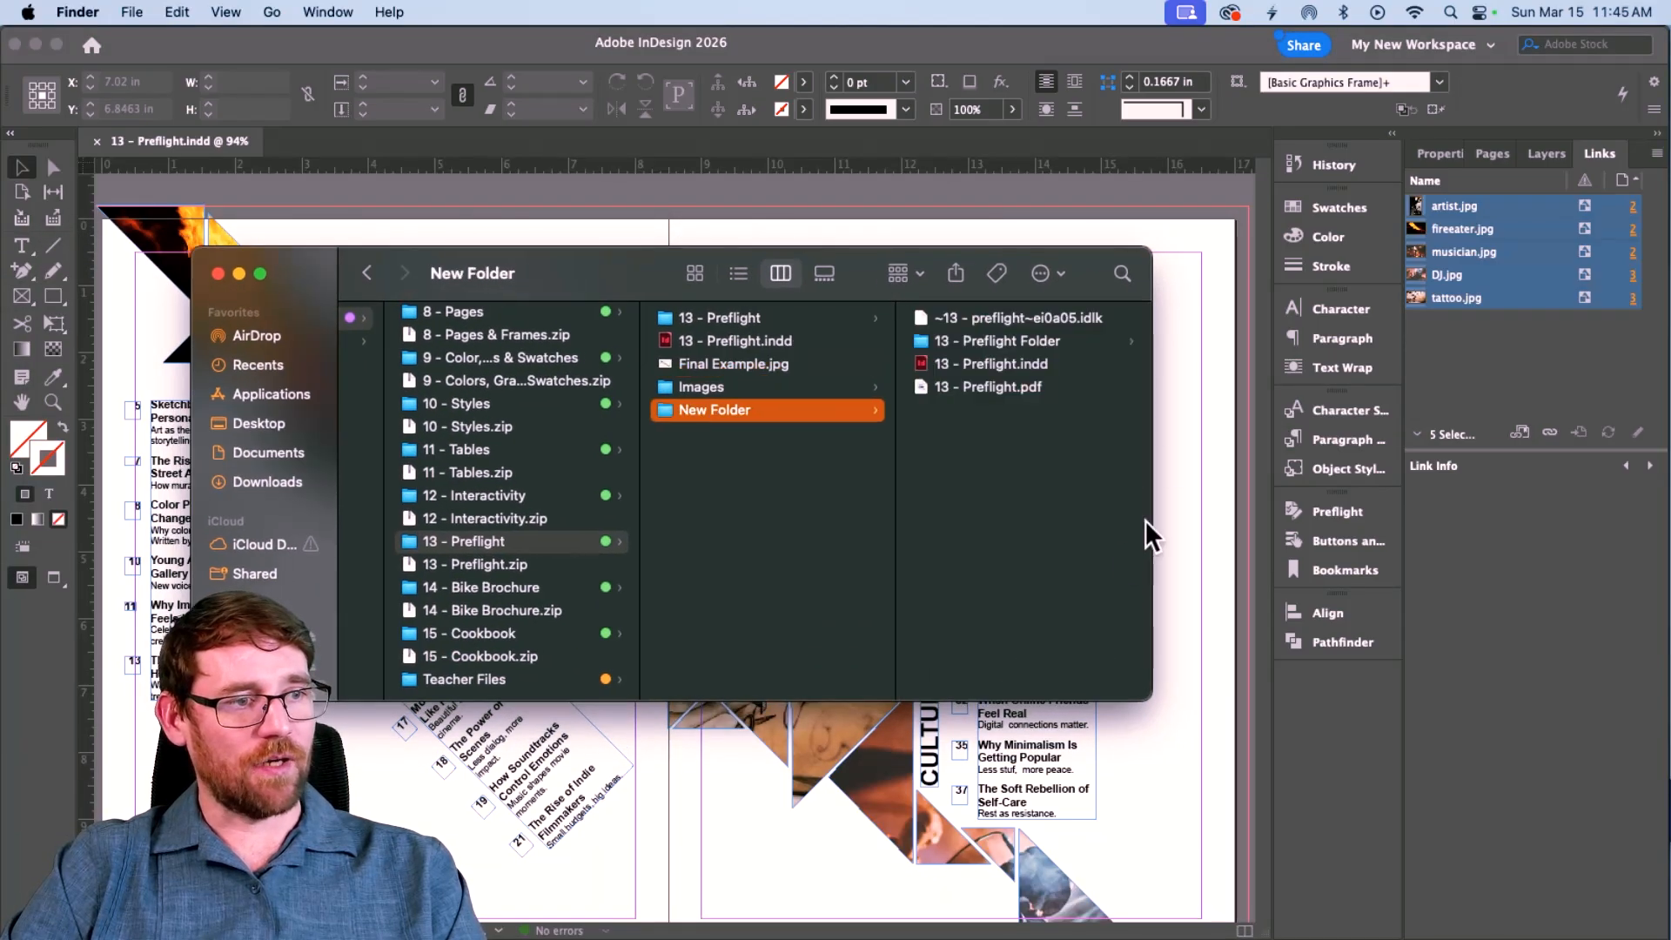
pyautogui.click(999, 339)
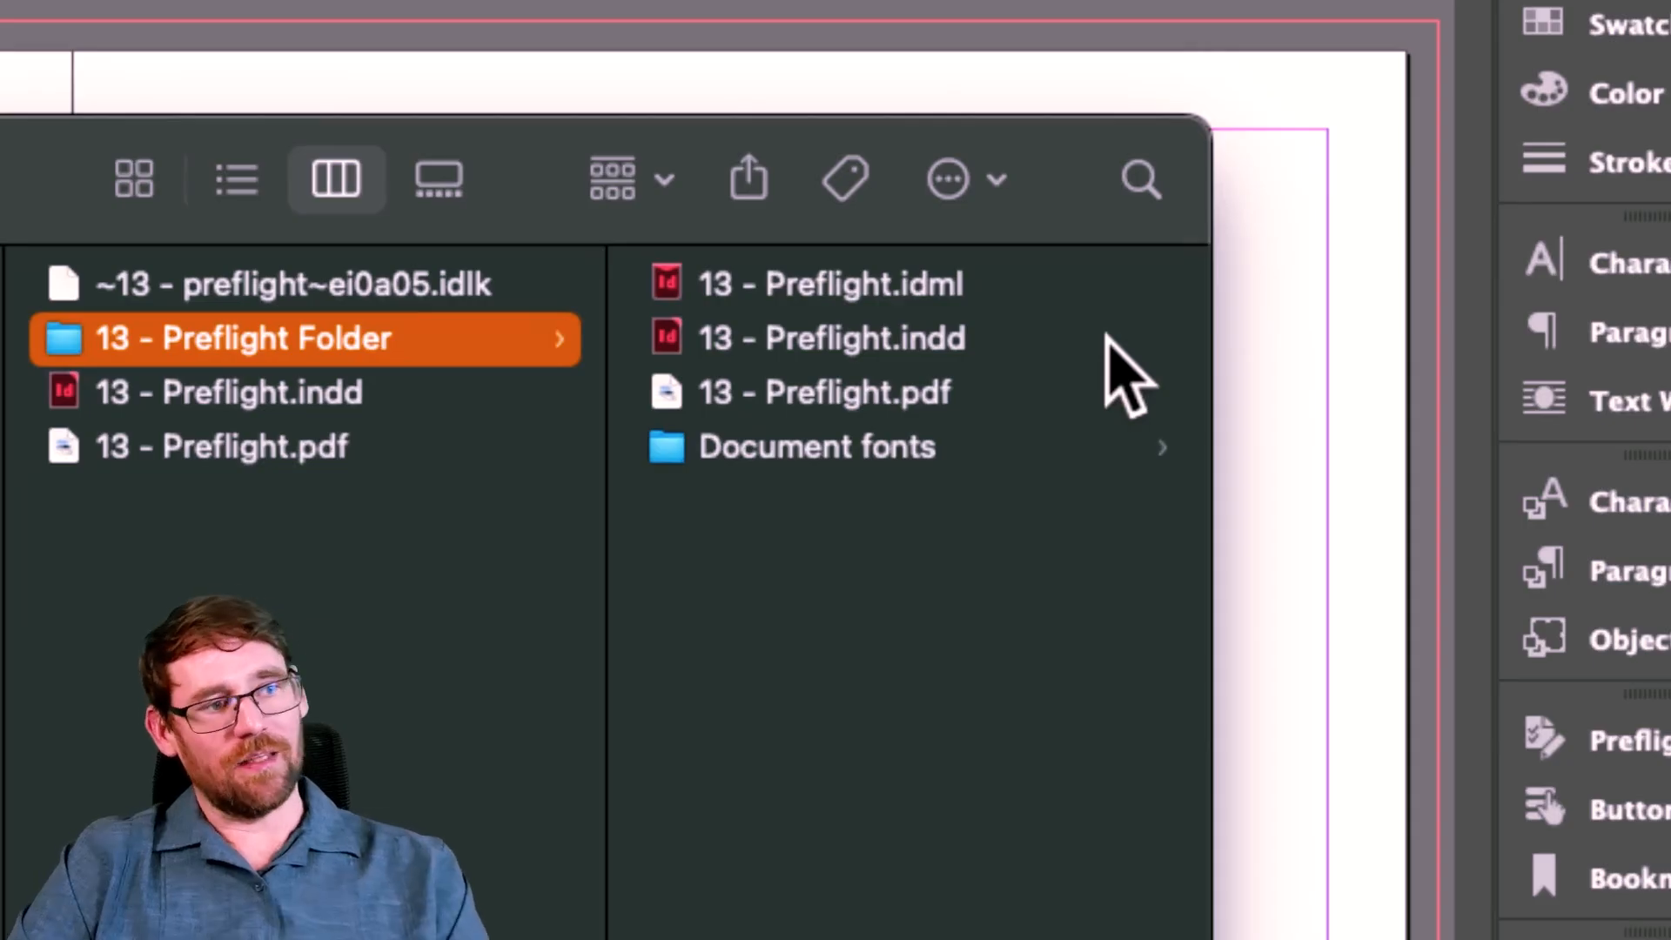
# Review the packaged 13 - Preflight.idml, .indd, .pdf files and the Document fonts folder.
pyautogui.click(932, 296)
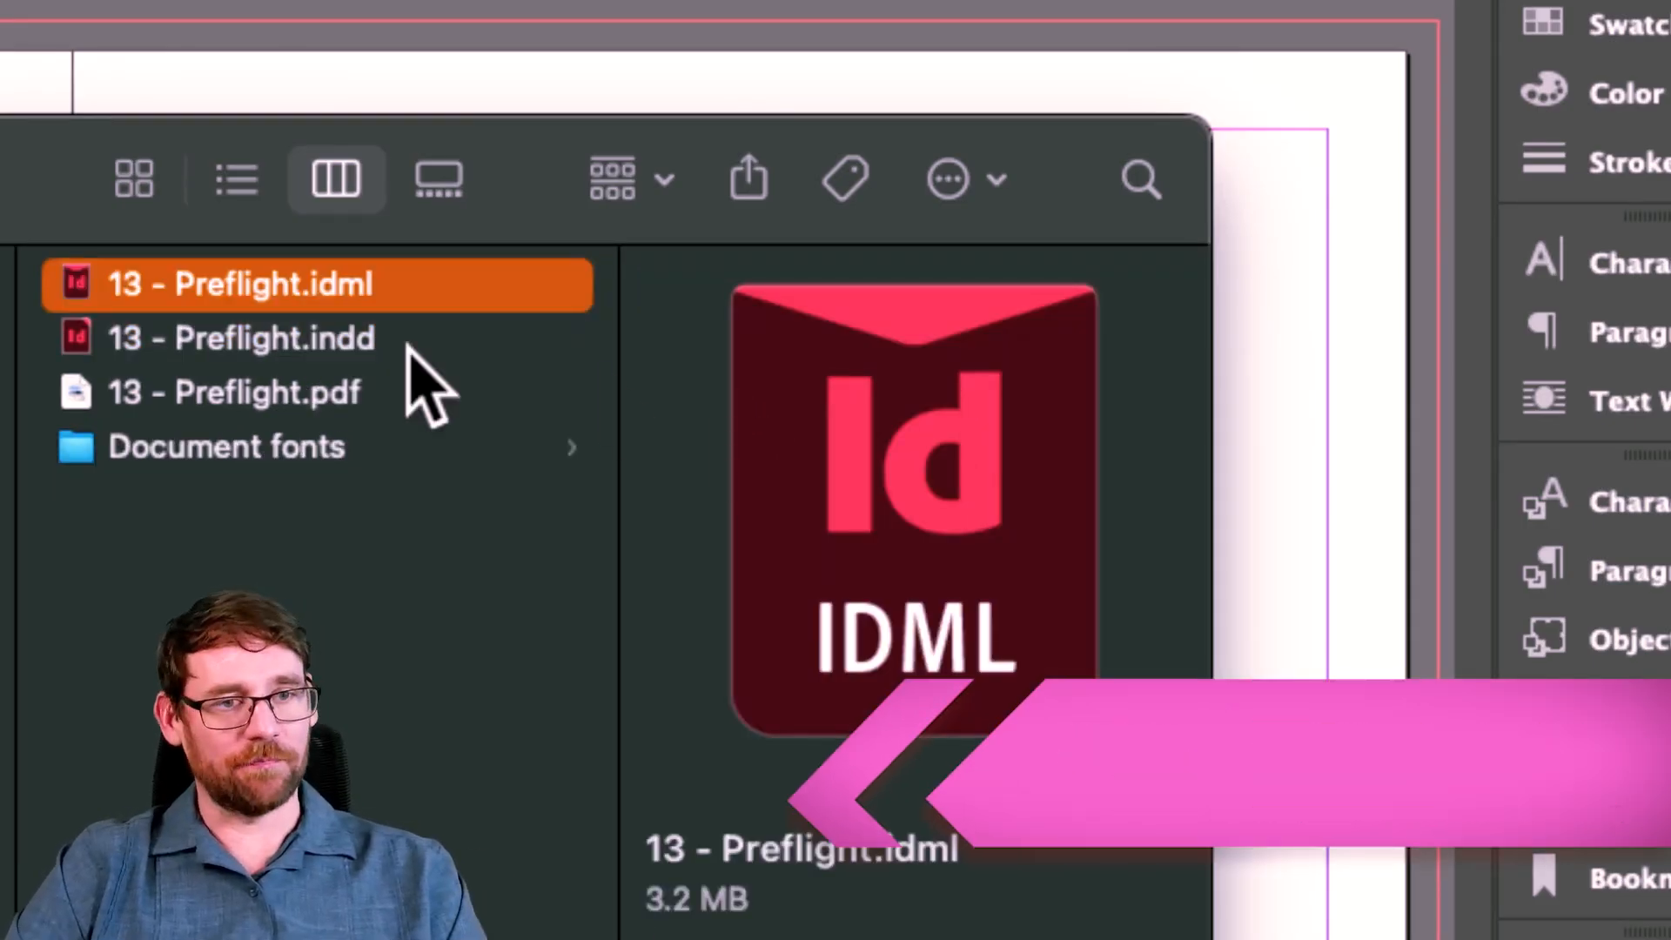
pyautogui.click(326, 339)
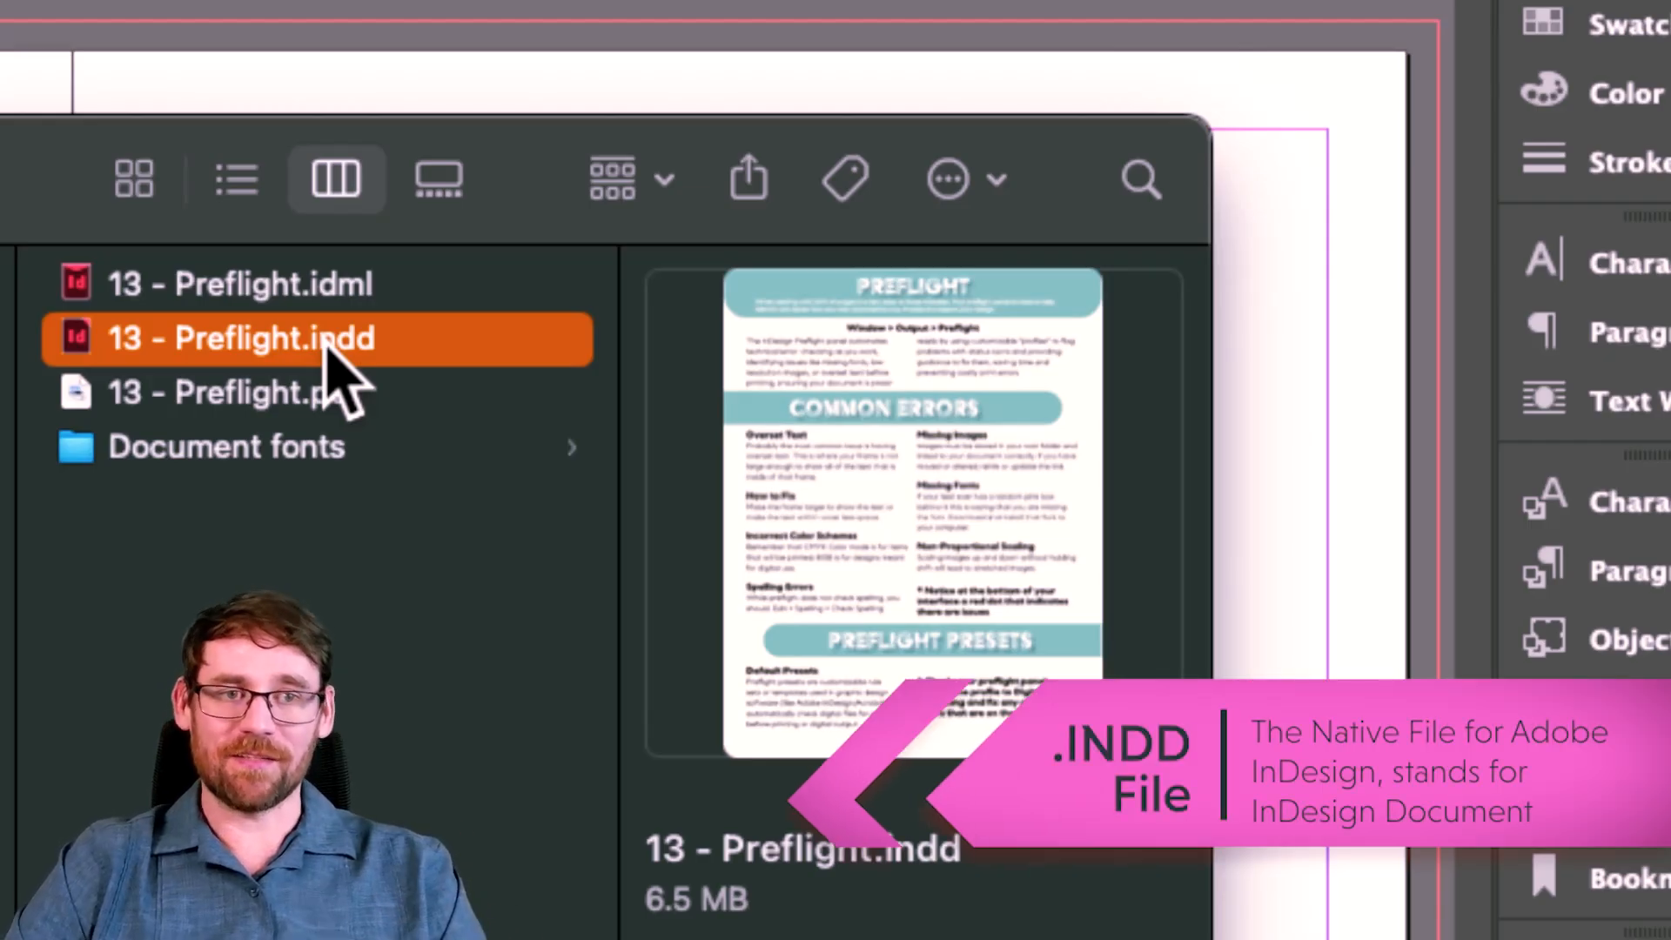
pyautogui.click(299, 291)
pyautogui.click(298, 331)
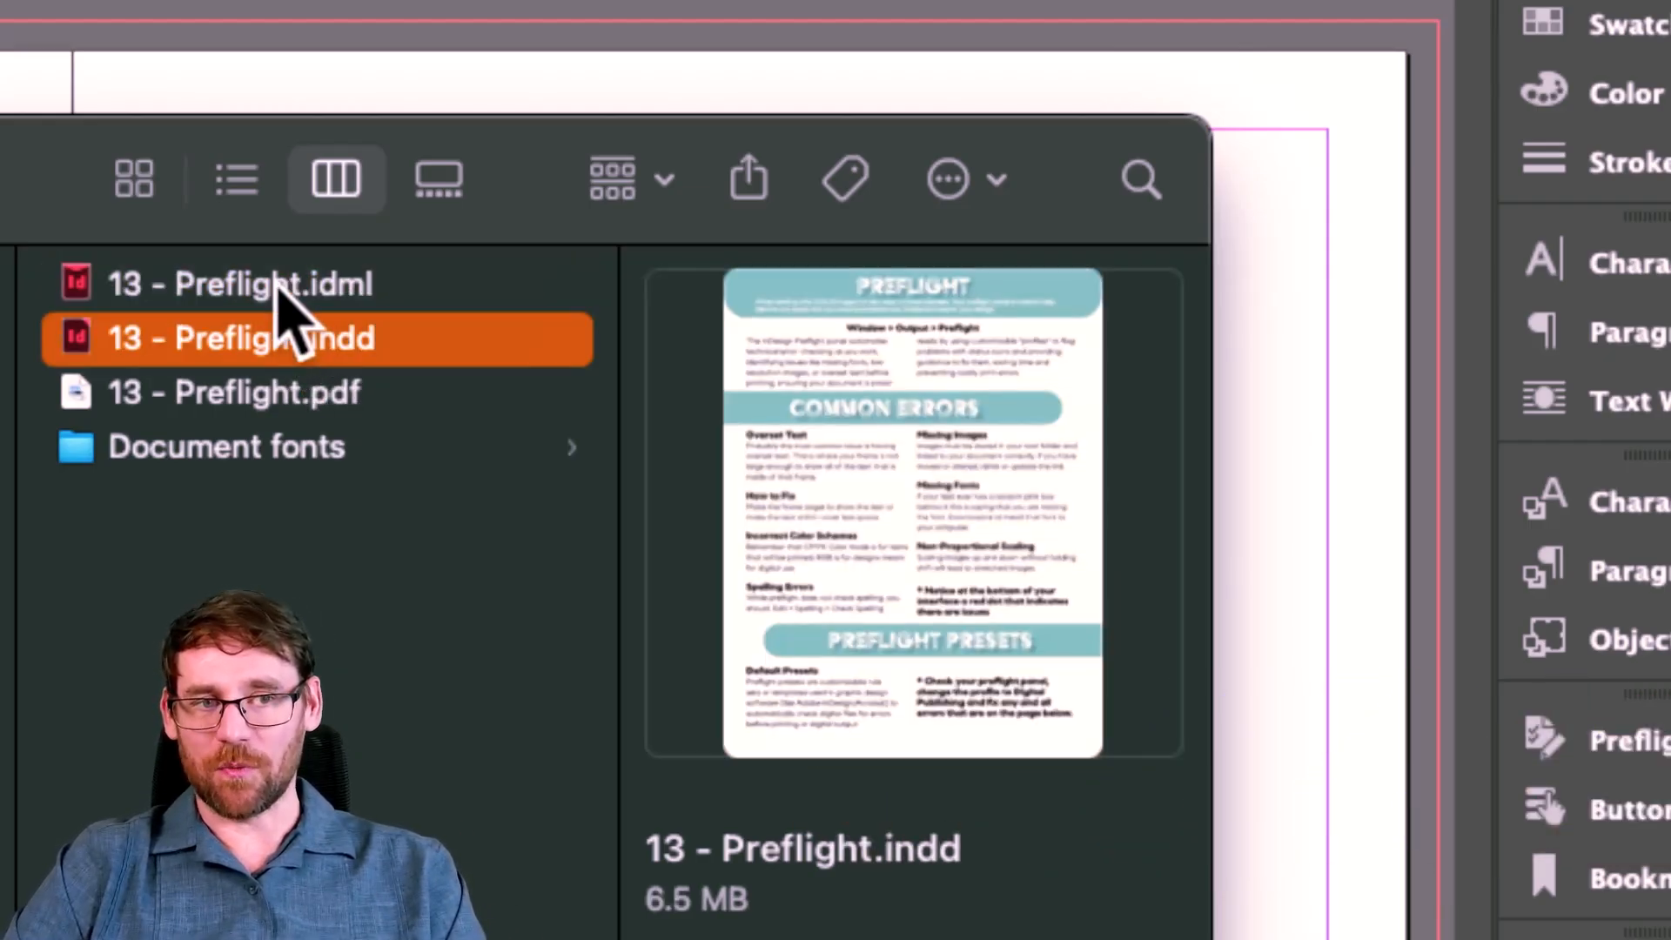
pyautogui.click(278, 287)
pyautogui.click(275, 337)
pyautogui.click(275, 292)
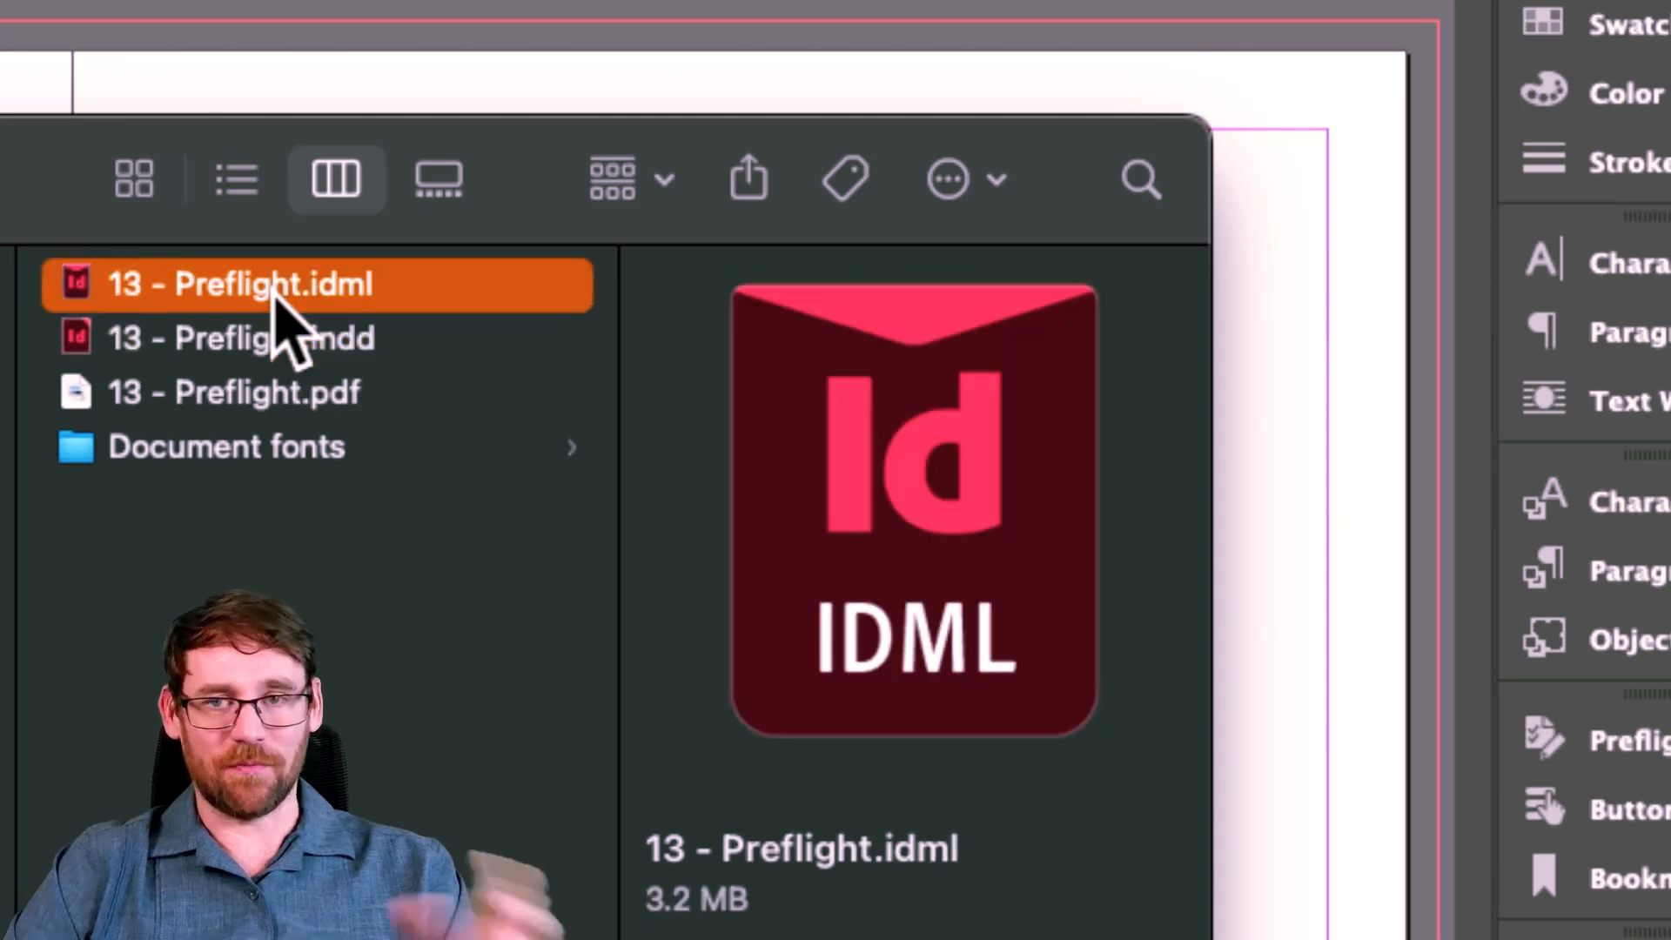
pyautogui.click(294, 402)
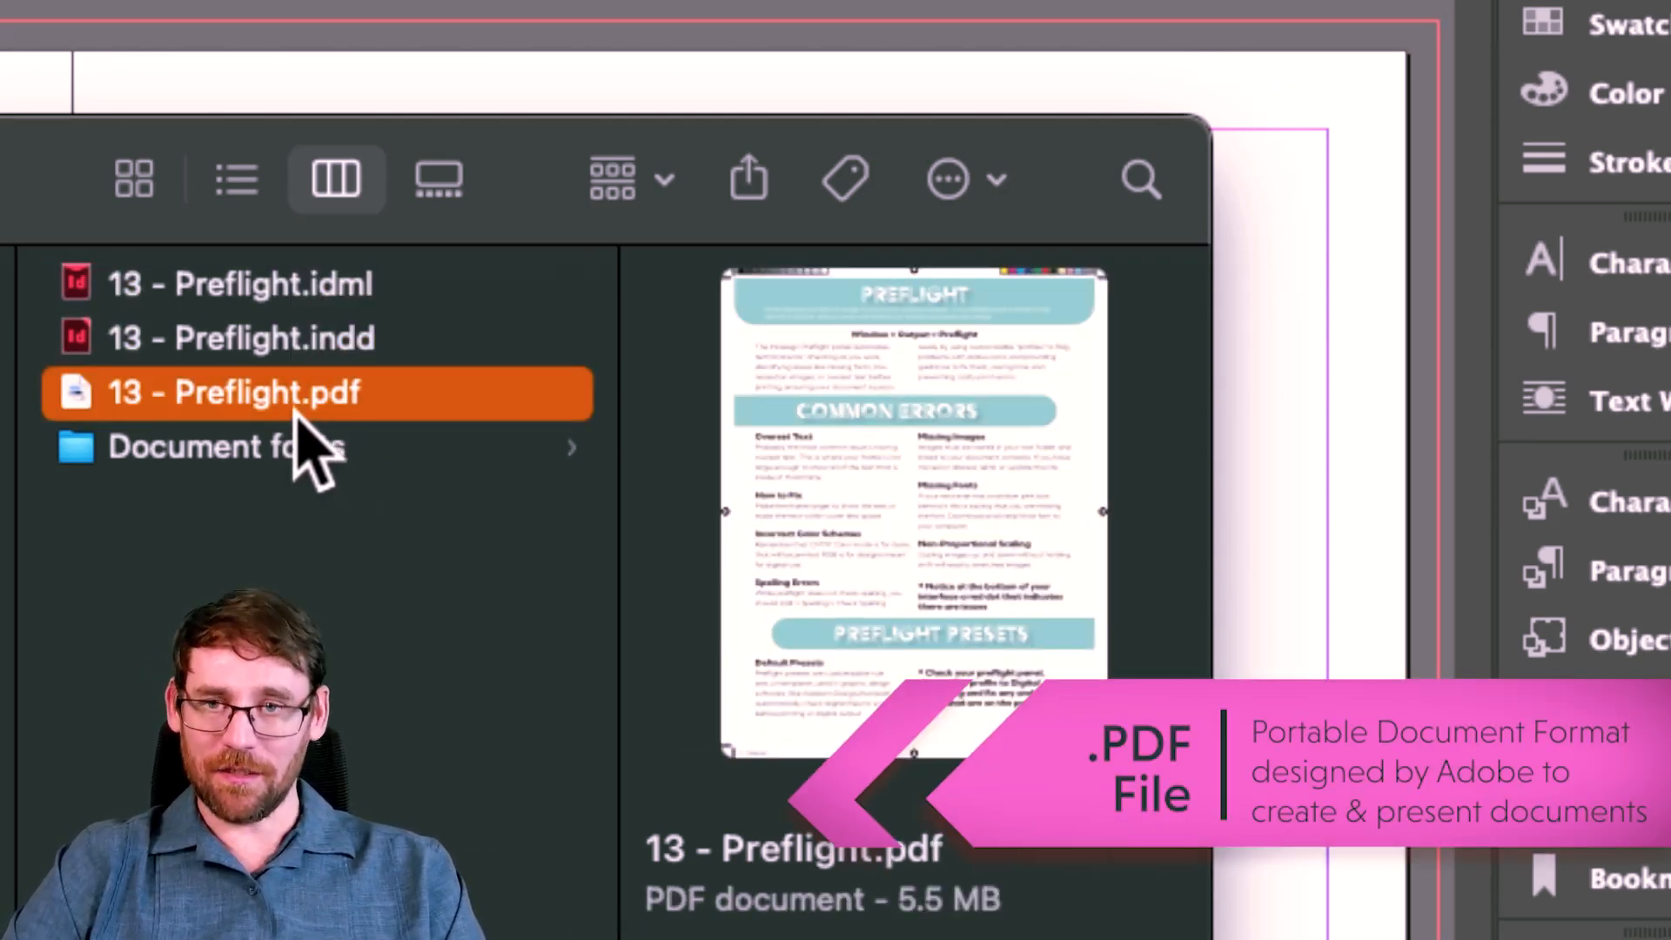
pyautogui.click(329, 454)
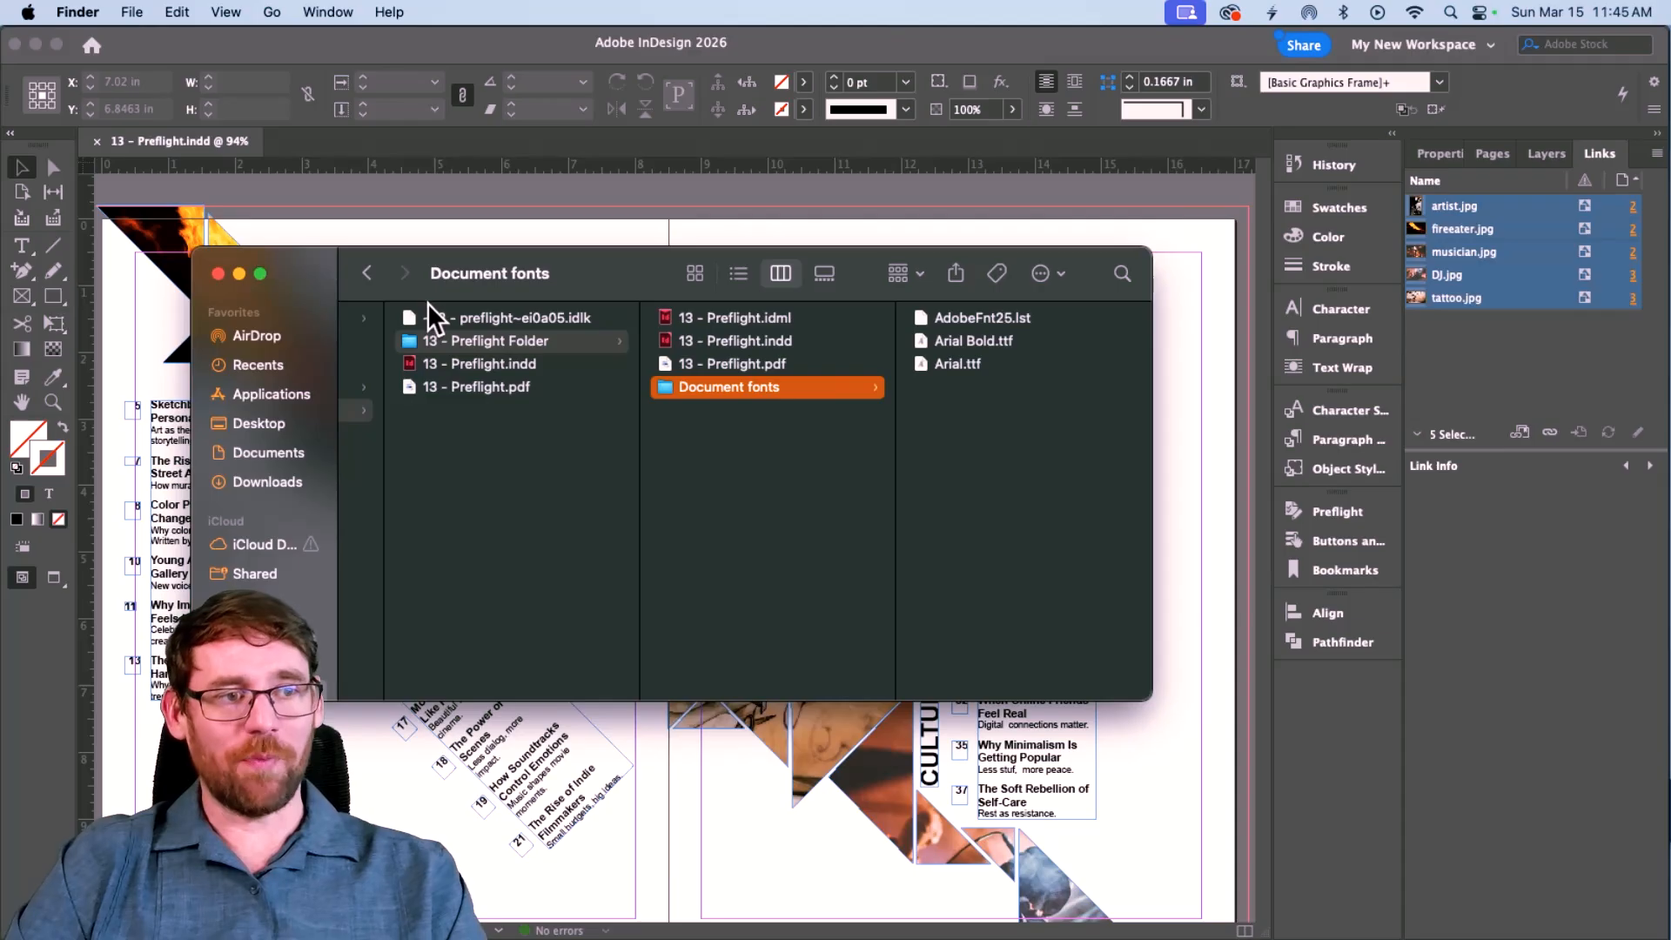
# Compress the package into 13 - Preflight Folder.zip and close the Finder windows.
pyautogui.click(486, 340)
pyautogui.rightClick(483, 340)
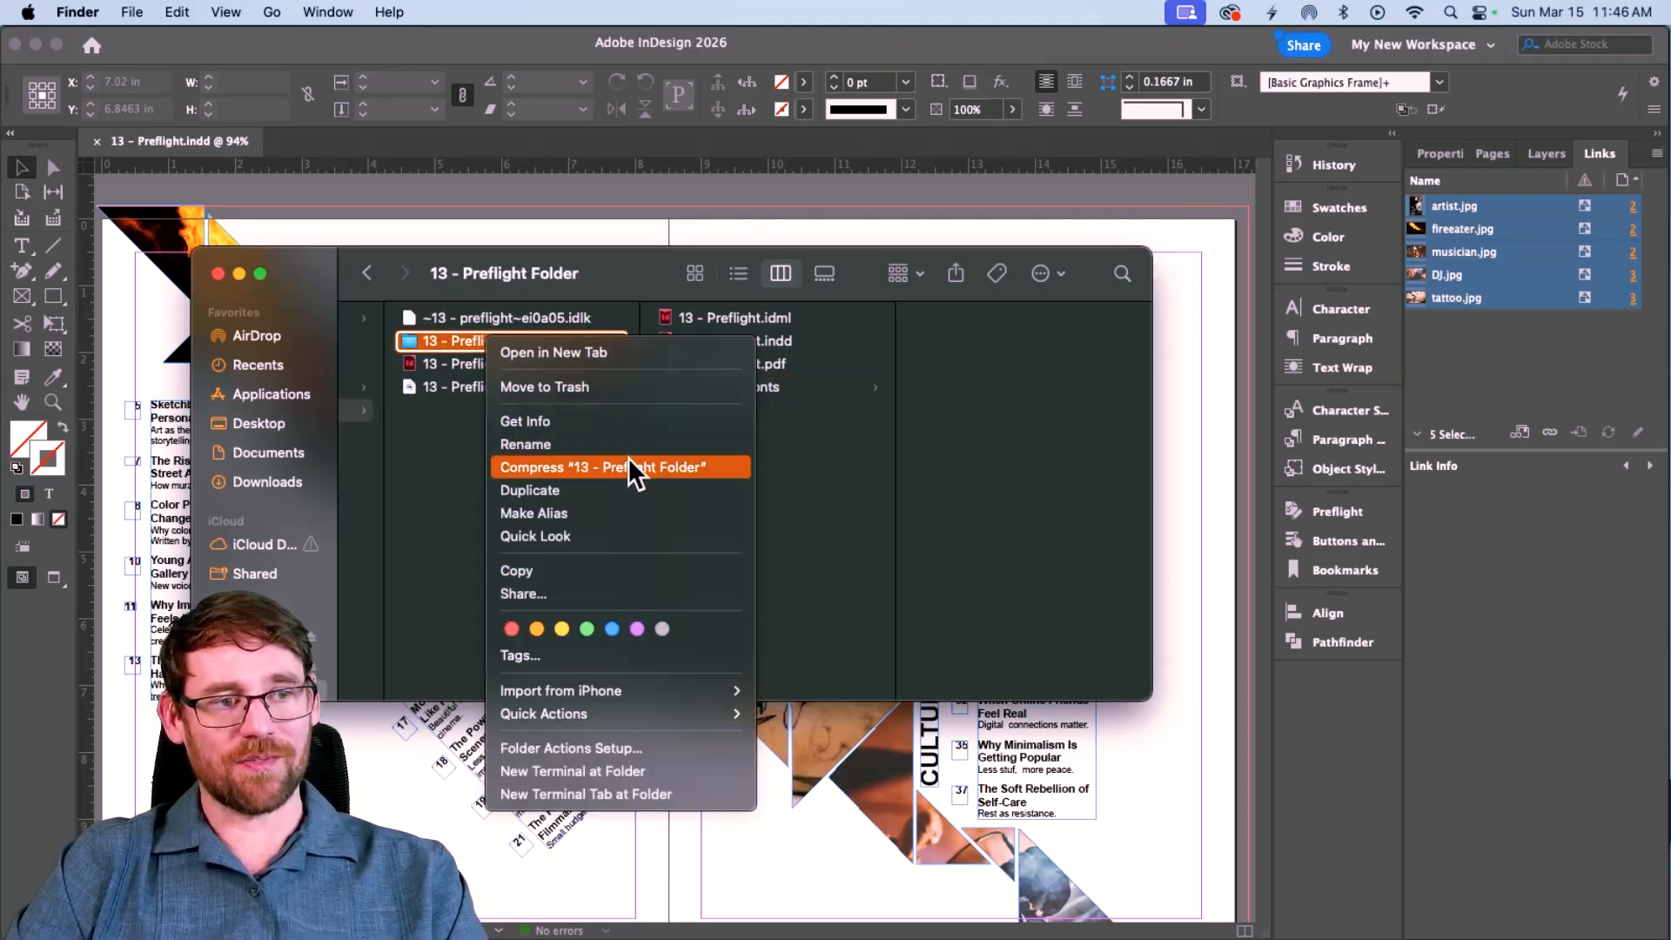
pyautogui.click(604, 466)
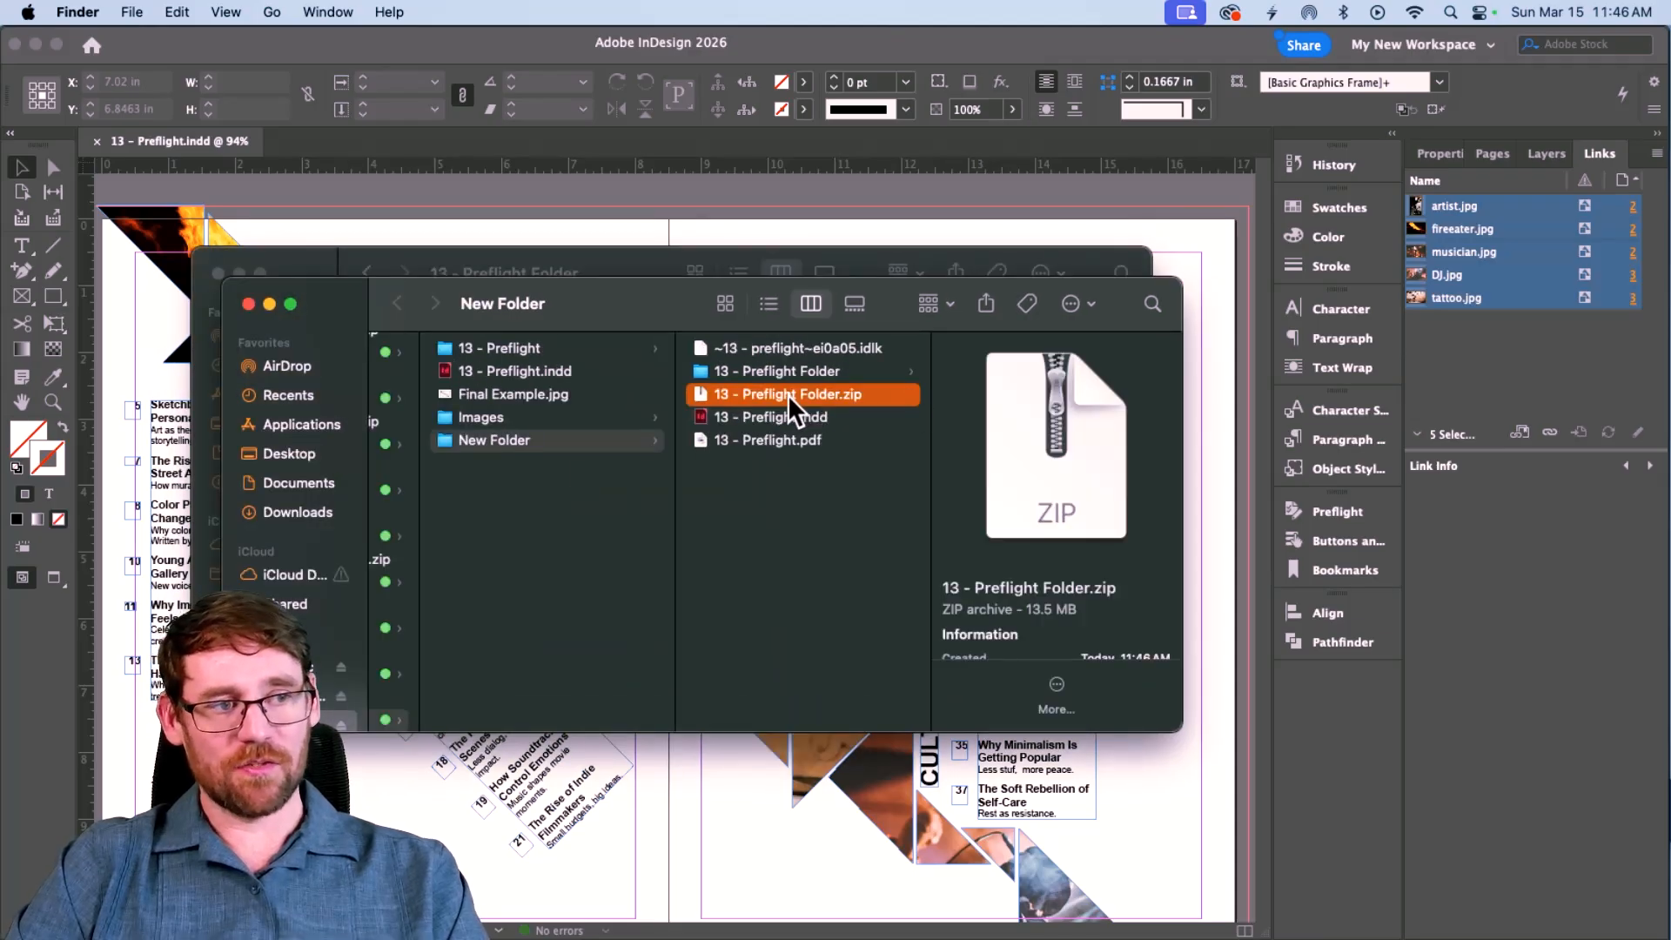
pyautogui.click(787, 395)
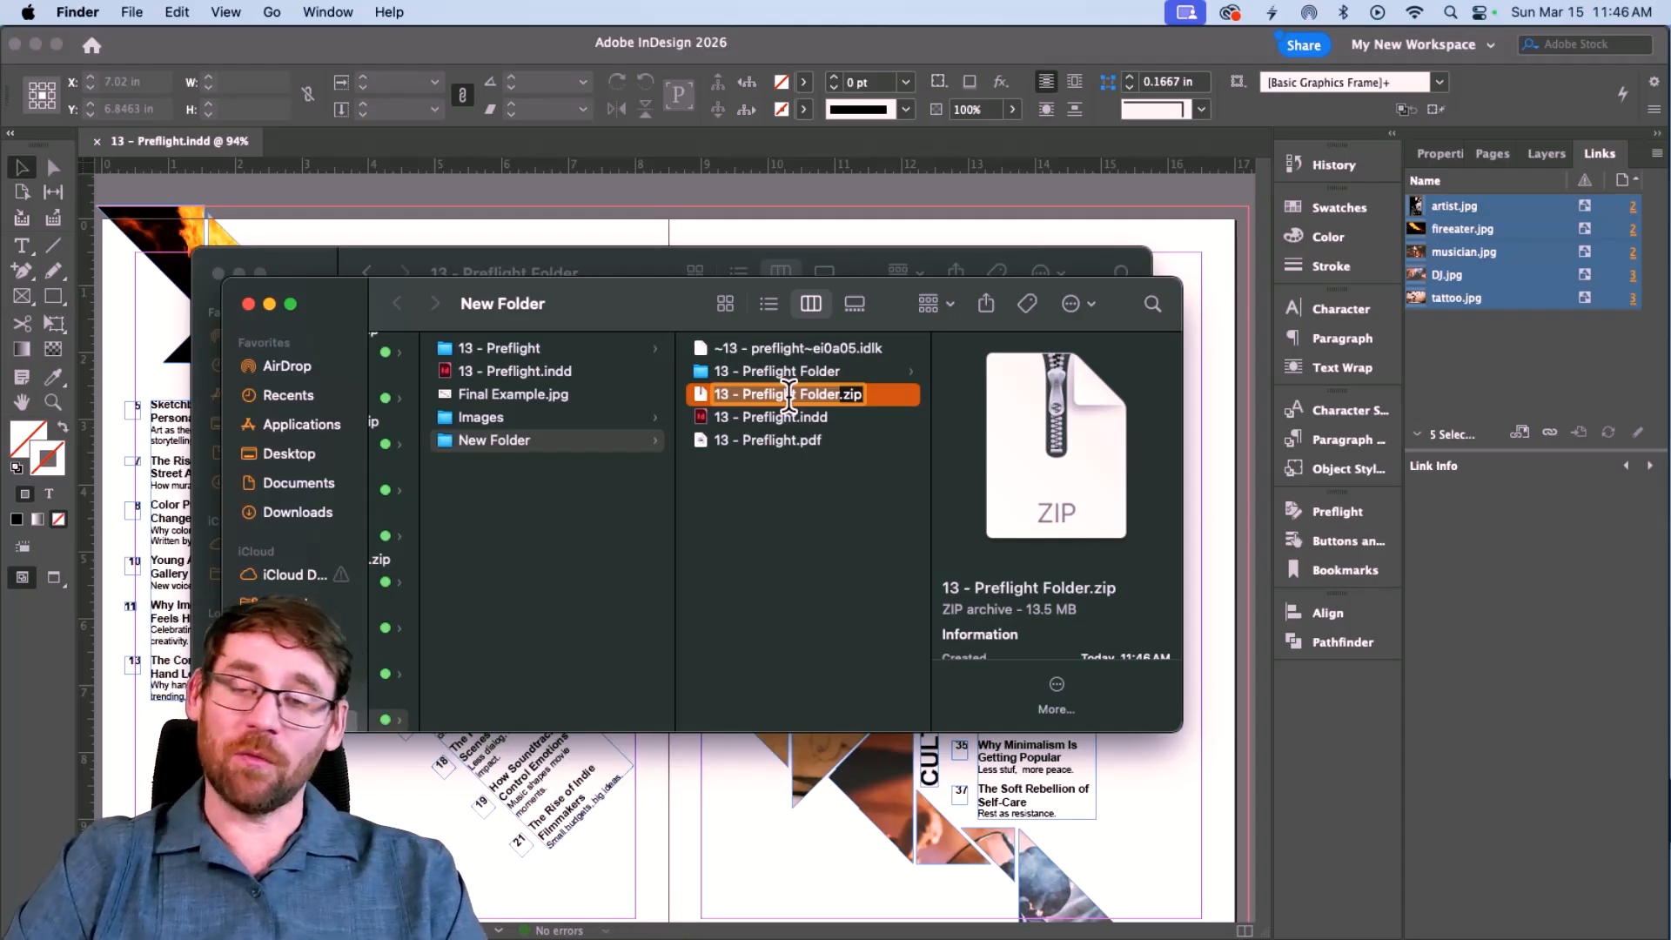
pyautogui.click(249, 303)
pyautogui.click(216, 273)
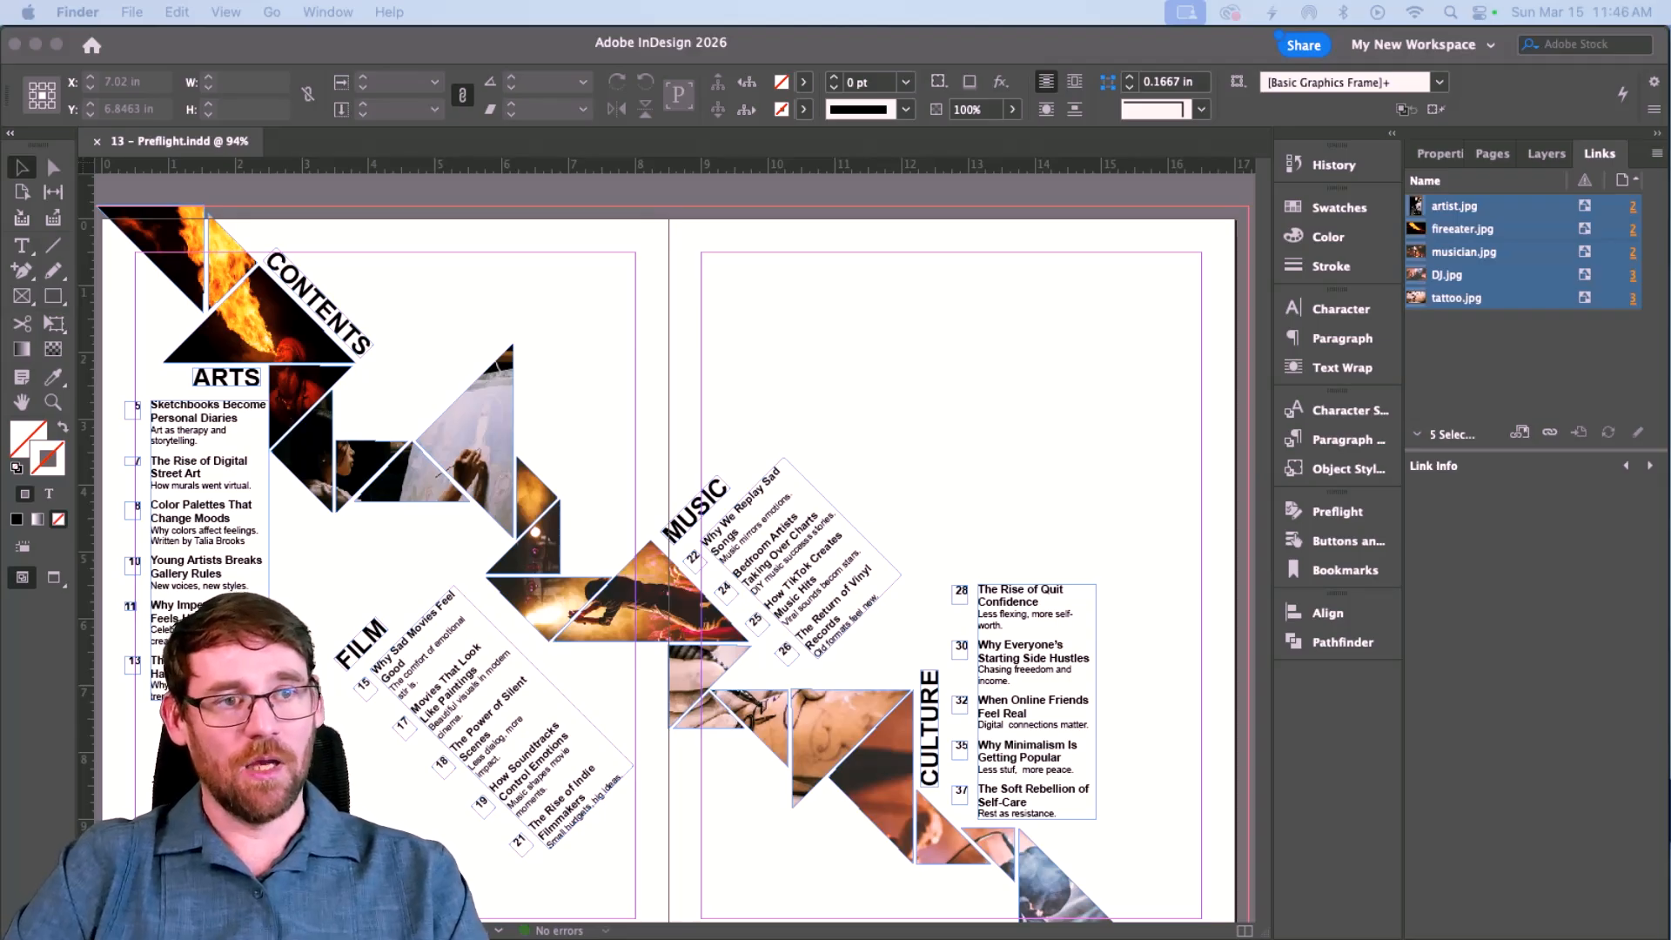
pyautogui.click(377, 178)
pyautogui.click(305, 12)
pyautogui.moveTo(192, 13)
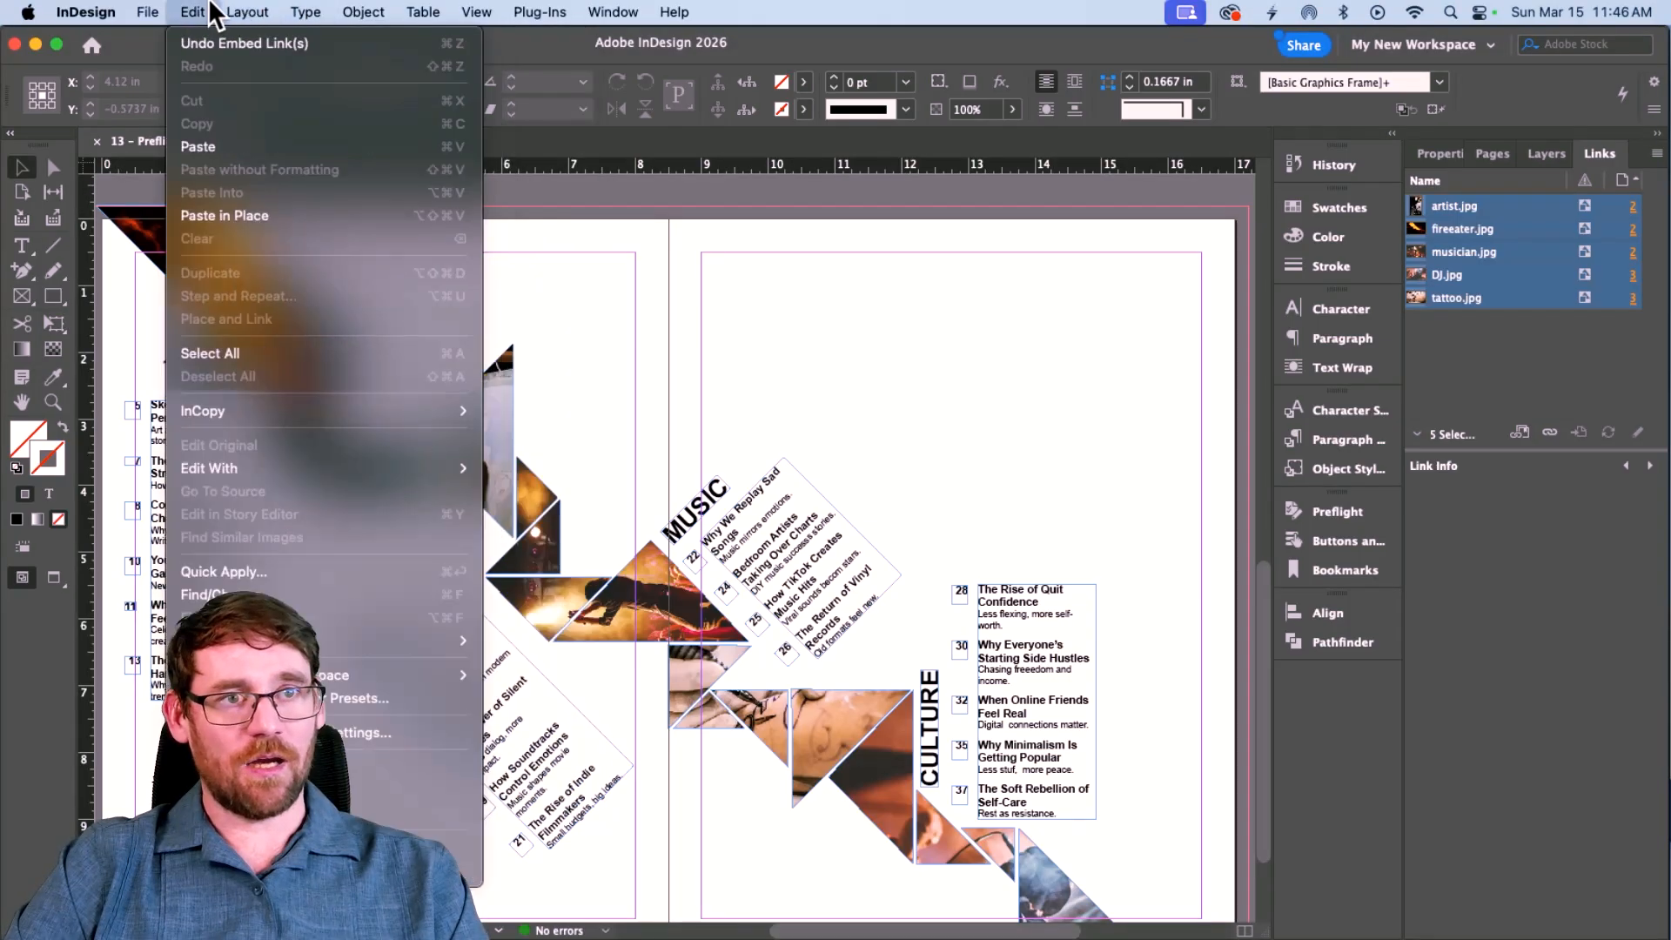
pyautogui.moveTo(345, 638)
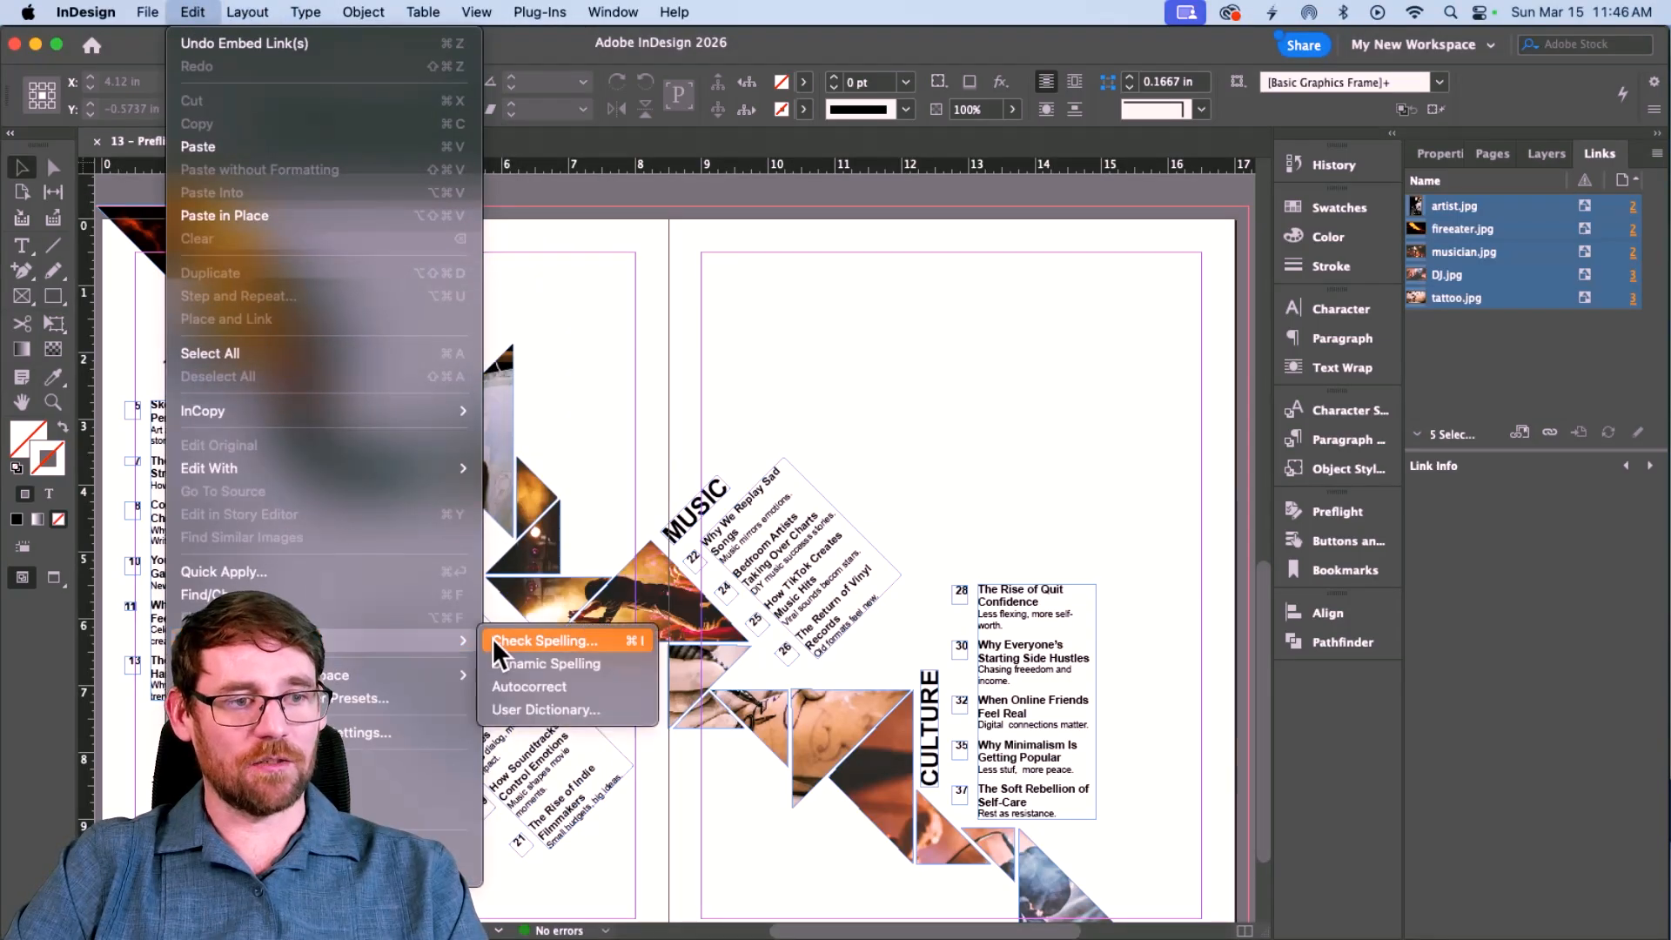